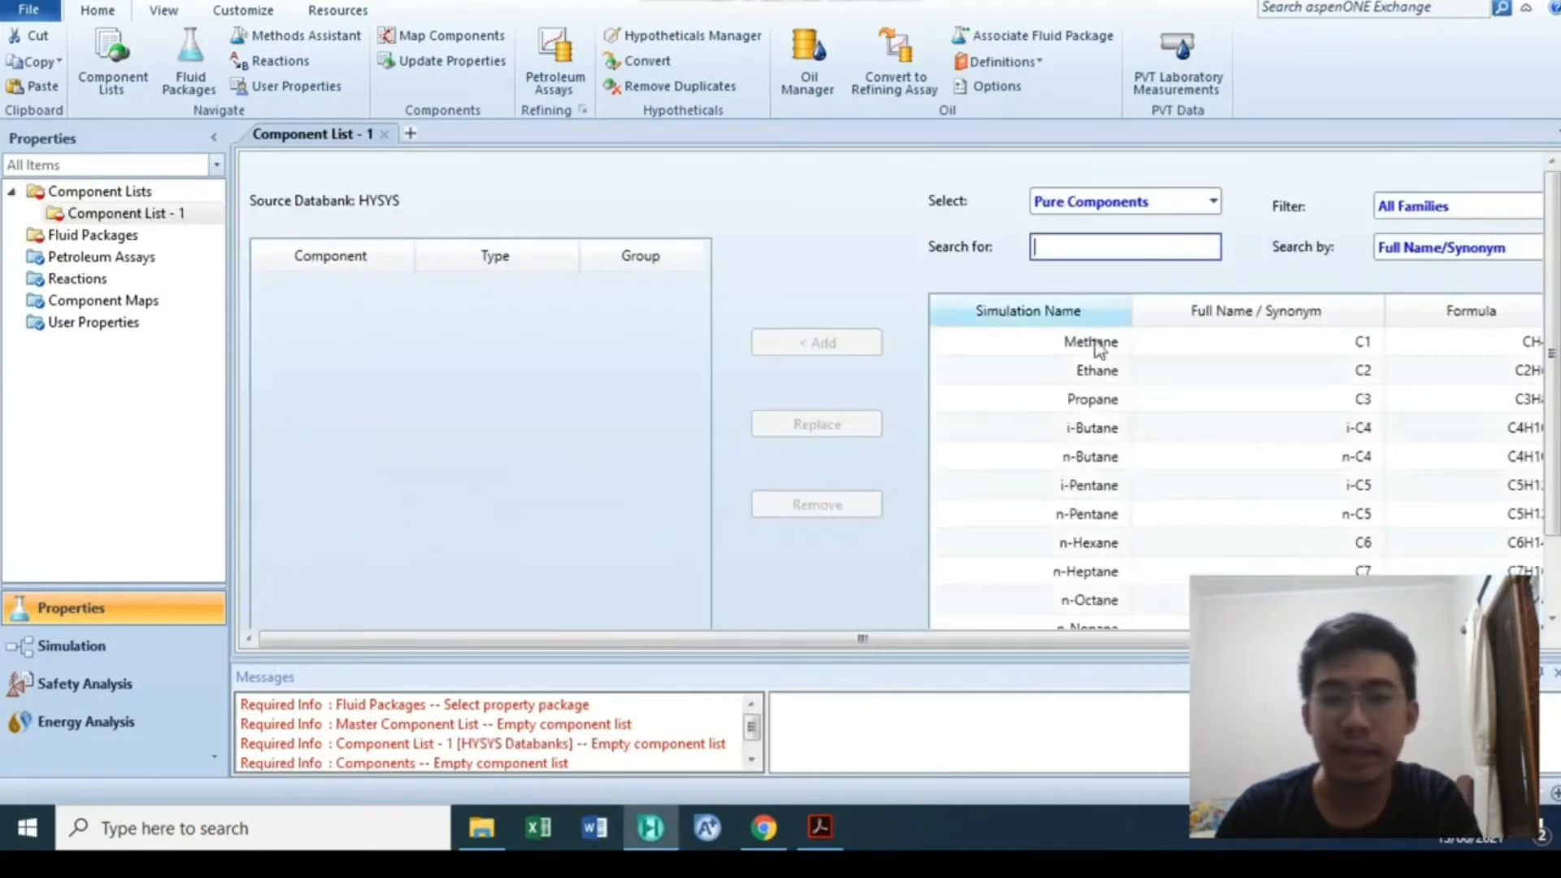
# Add Ethane to the component list and create a fluid package that uses the Peng-Robinson property package
pyautogui.click(972, 372)
pyautogui.click(885, 348)
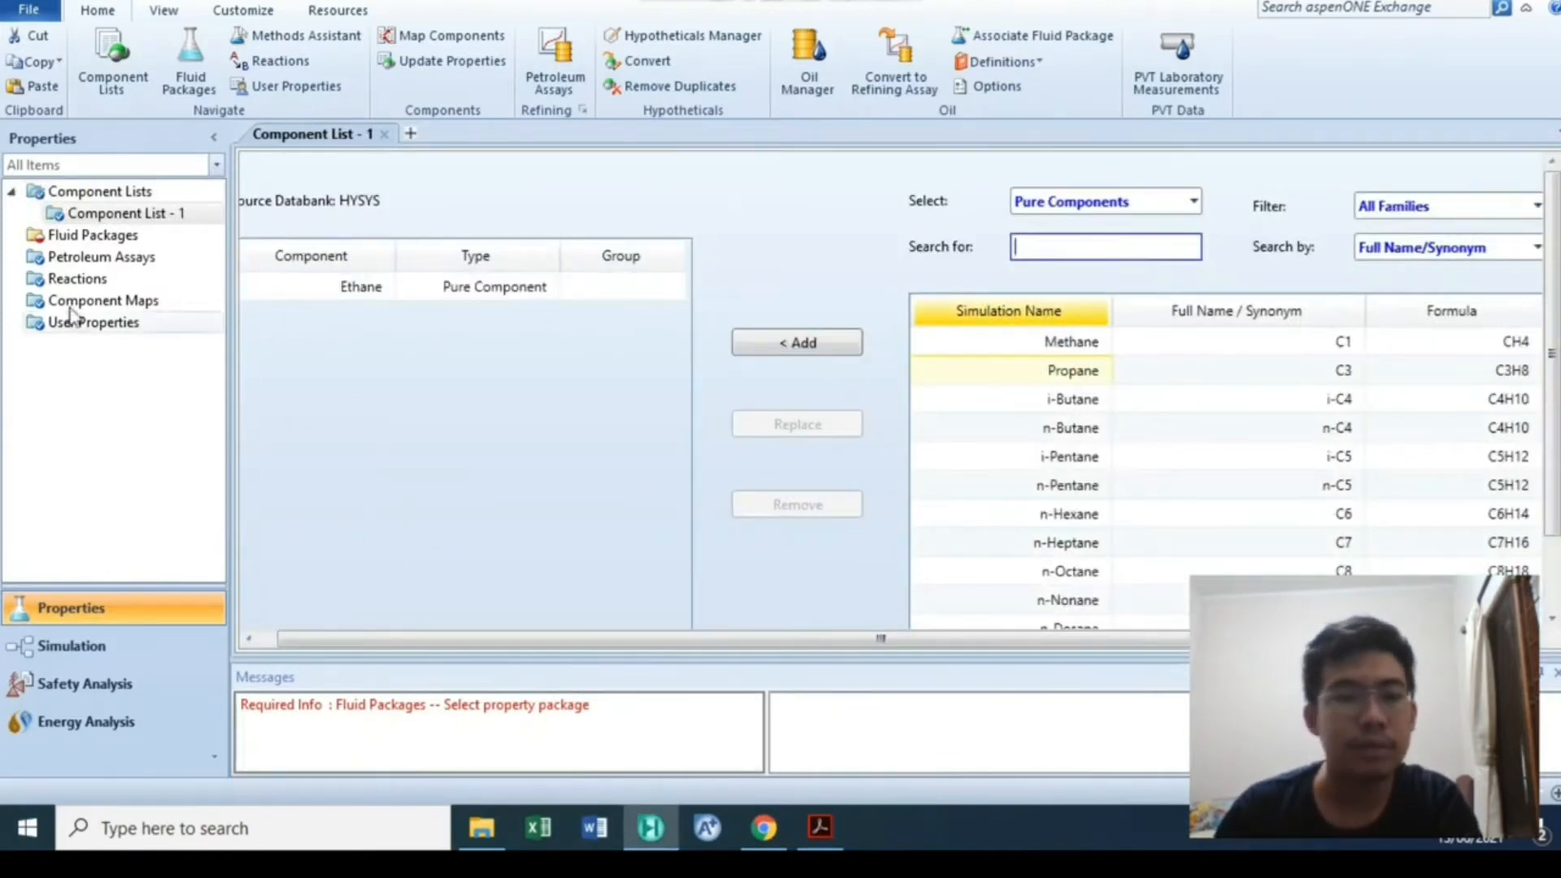
pyautogui.click(65, 233)
pyautogui.click(294, 572)
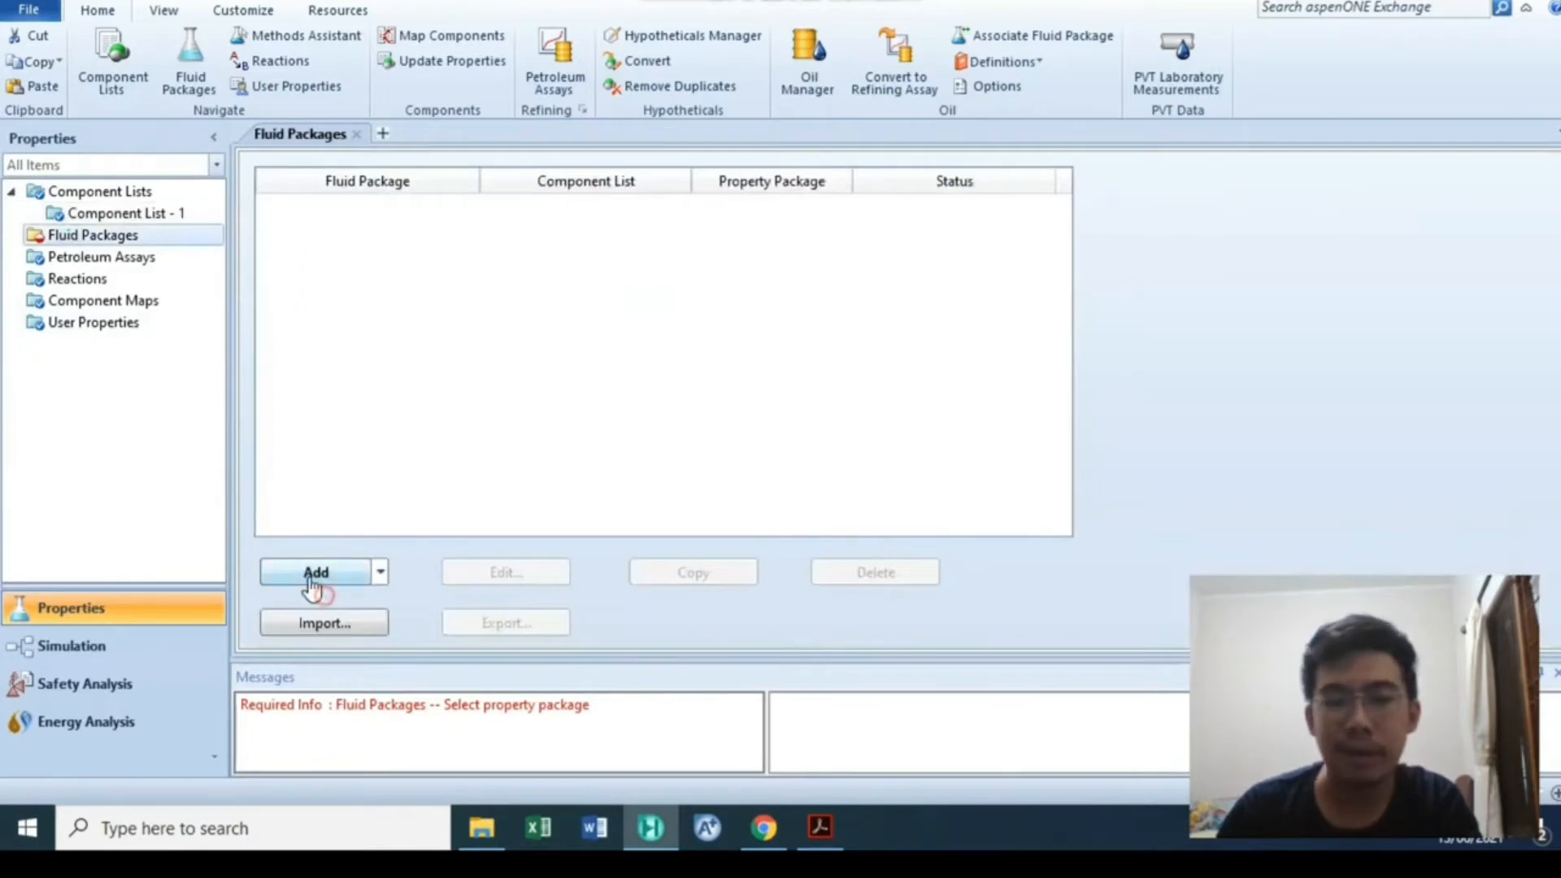
pyautogui.scroll(-5, 383, 459)
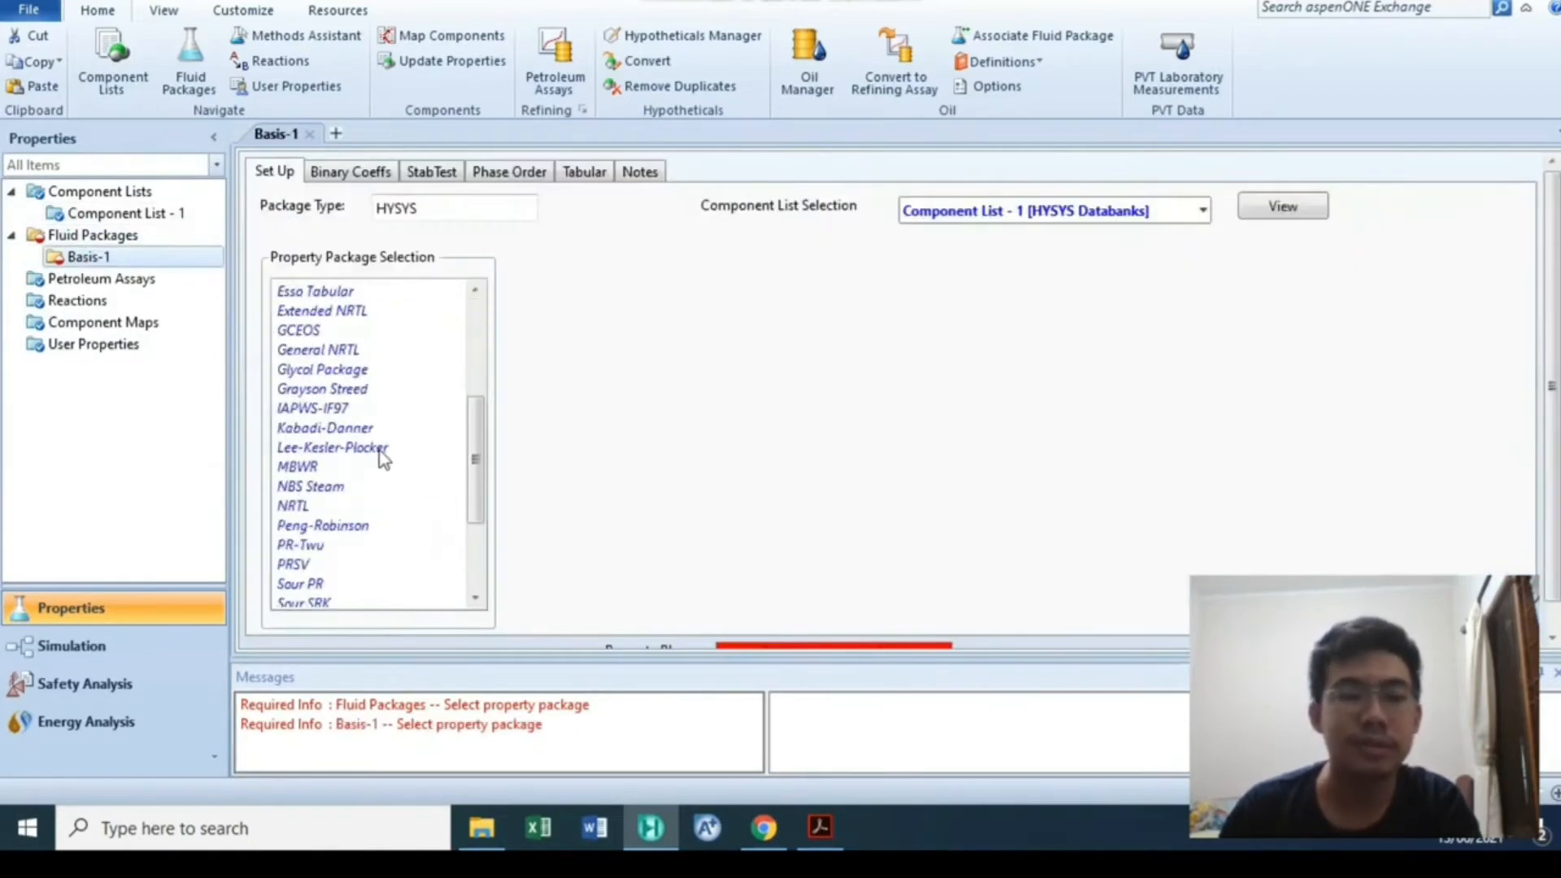
pyautogui.click(338, 525)
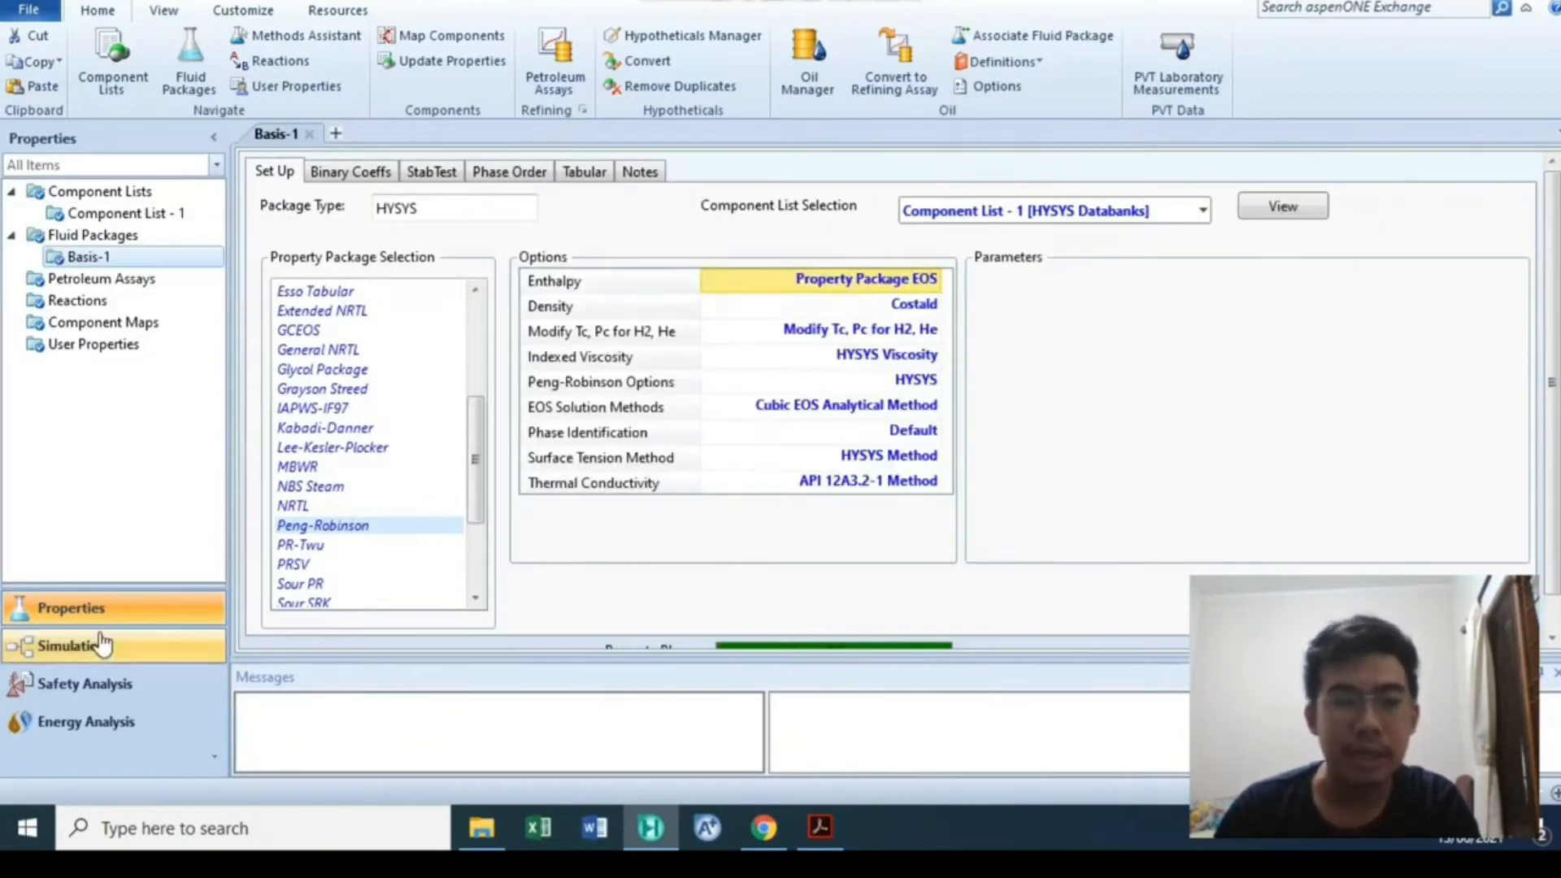
# Enter the Simulation environment and enlarge the flowsheet area by docking the model palette and minimizing the navigation and messages panes
pyautogui.click(134, 659)
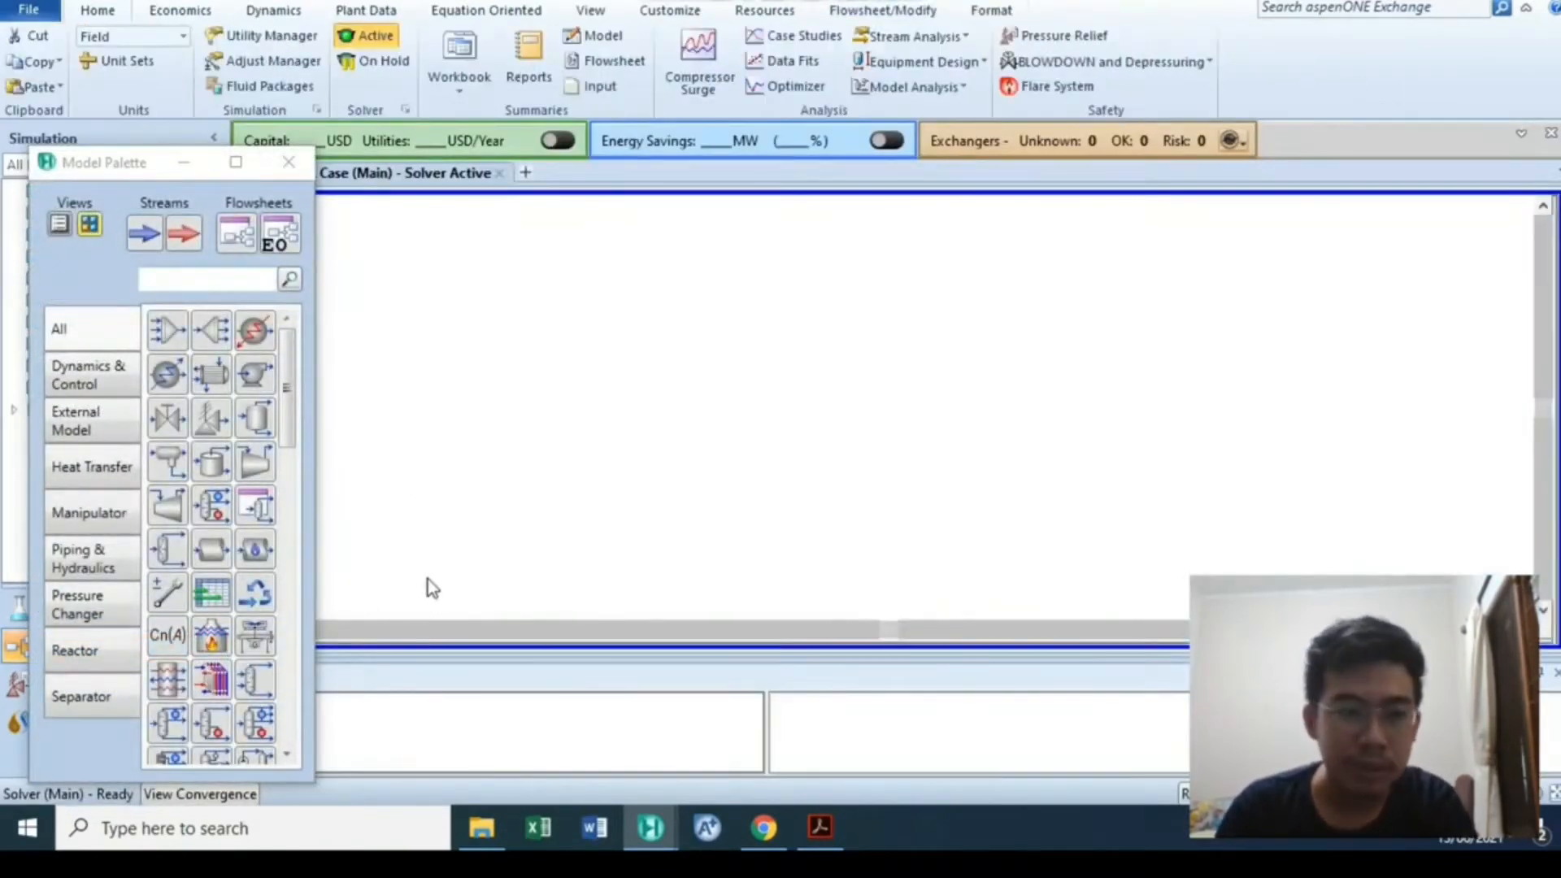
pyautogui.moveTo(163, 168); pyautogui.dragTo(951, 420)
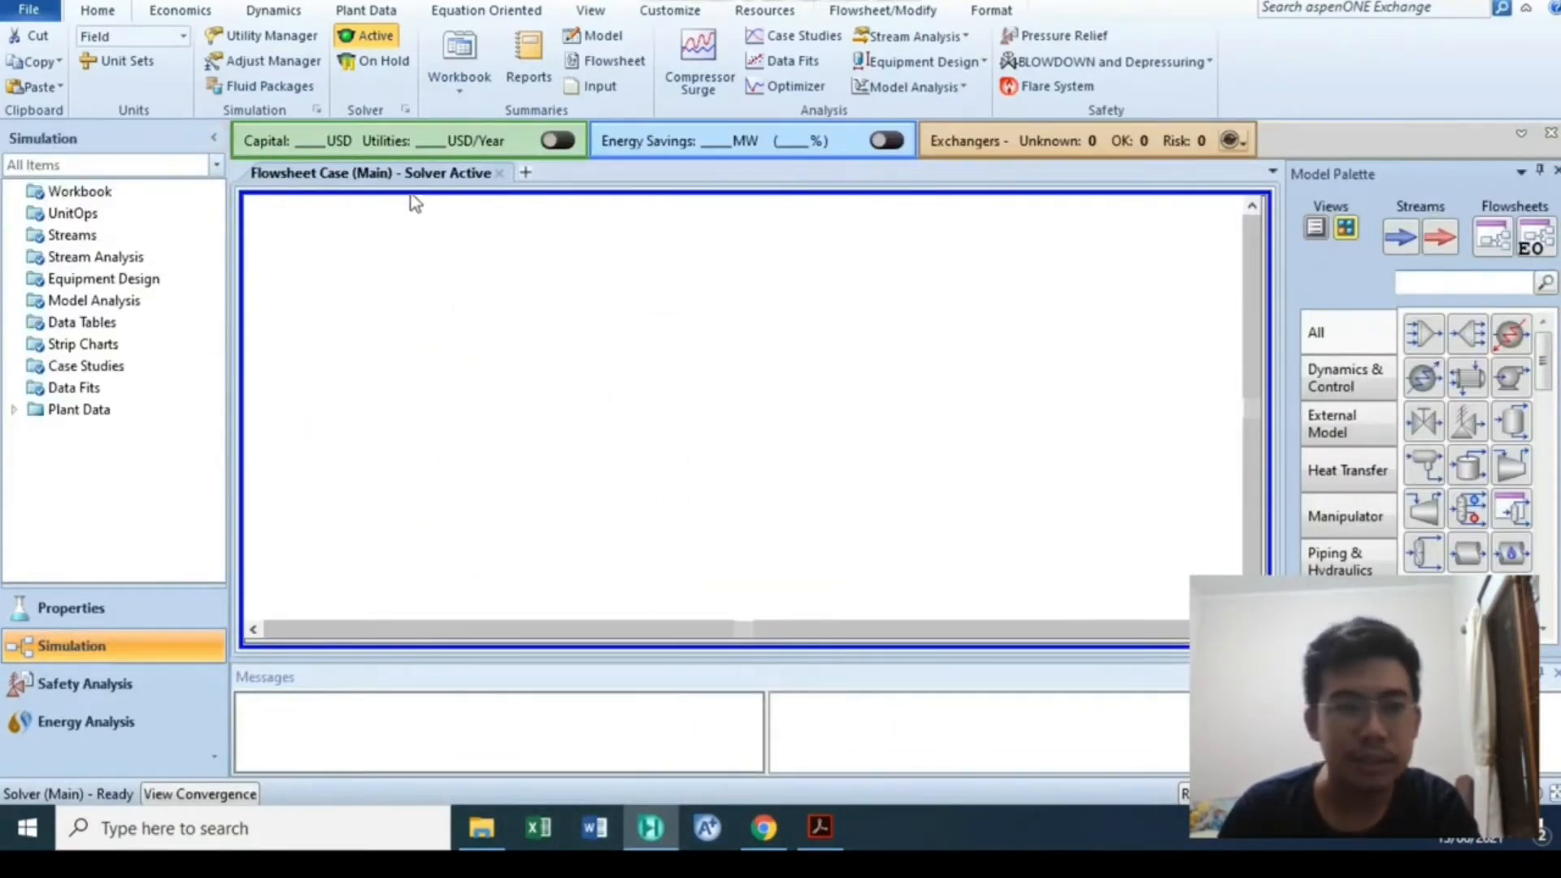
pyautogui.click(214, 138)
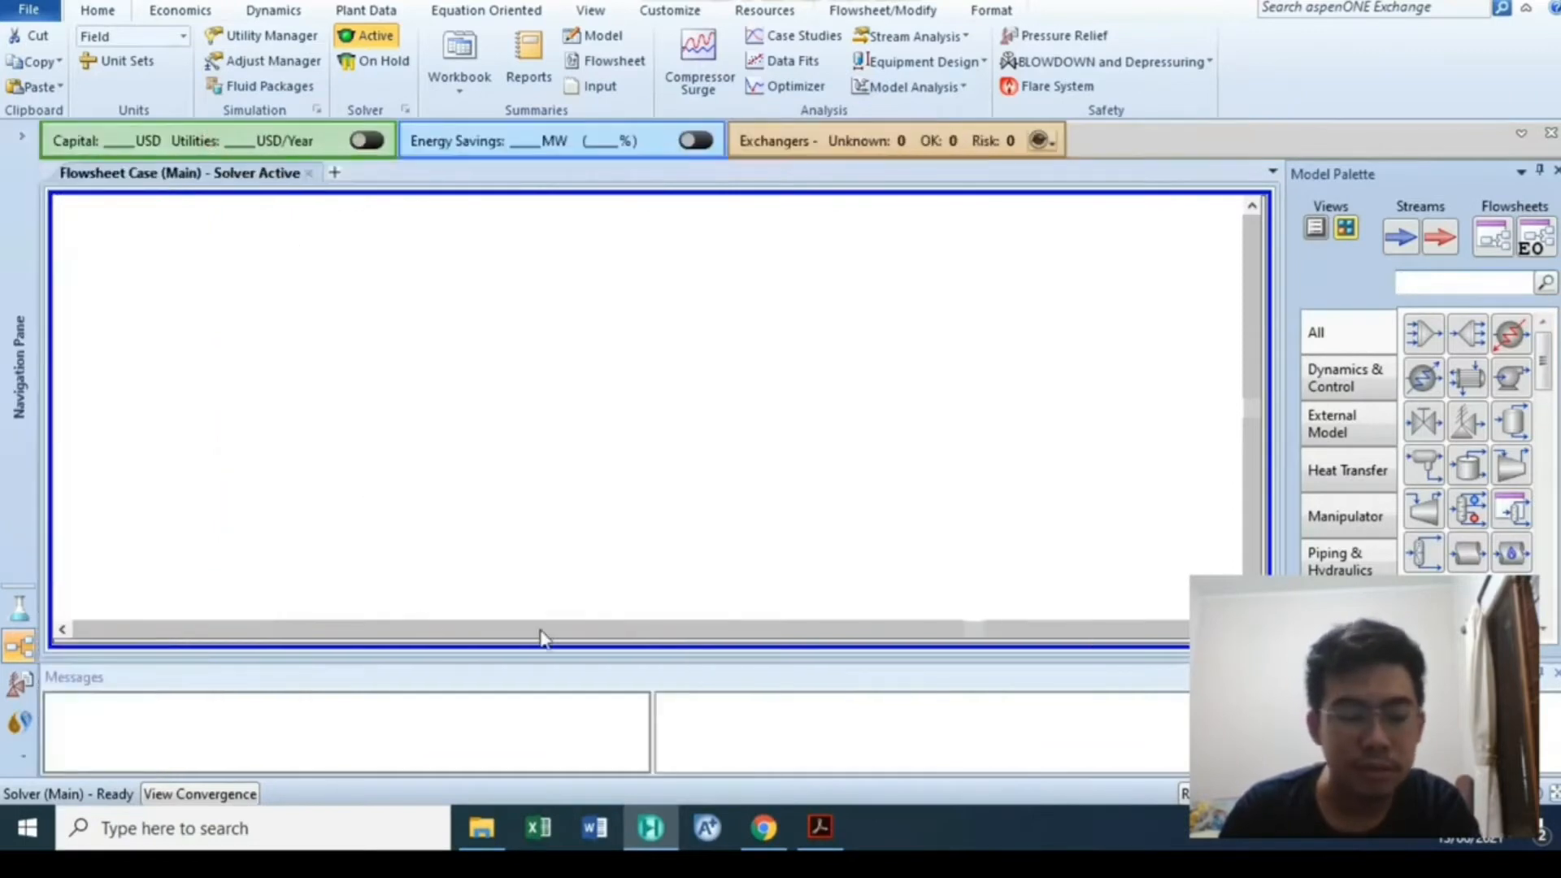
pyautogui.click(1543, 675)
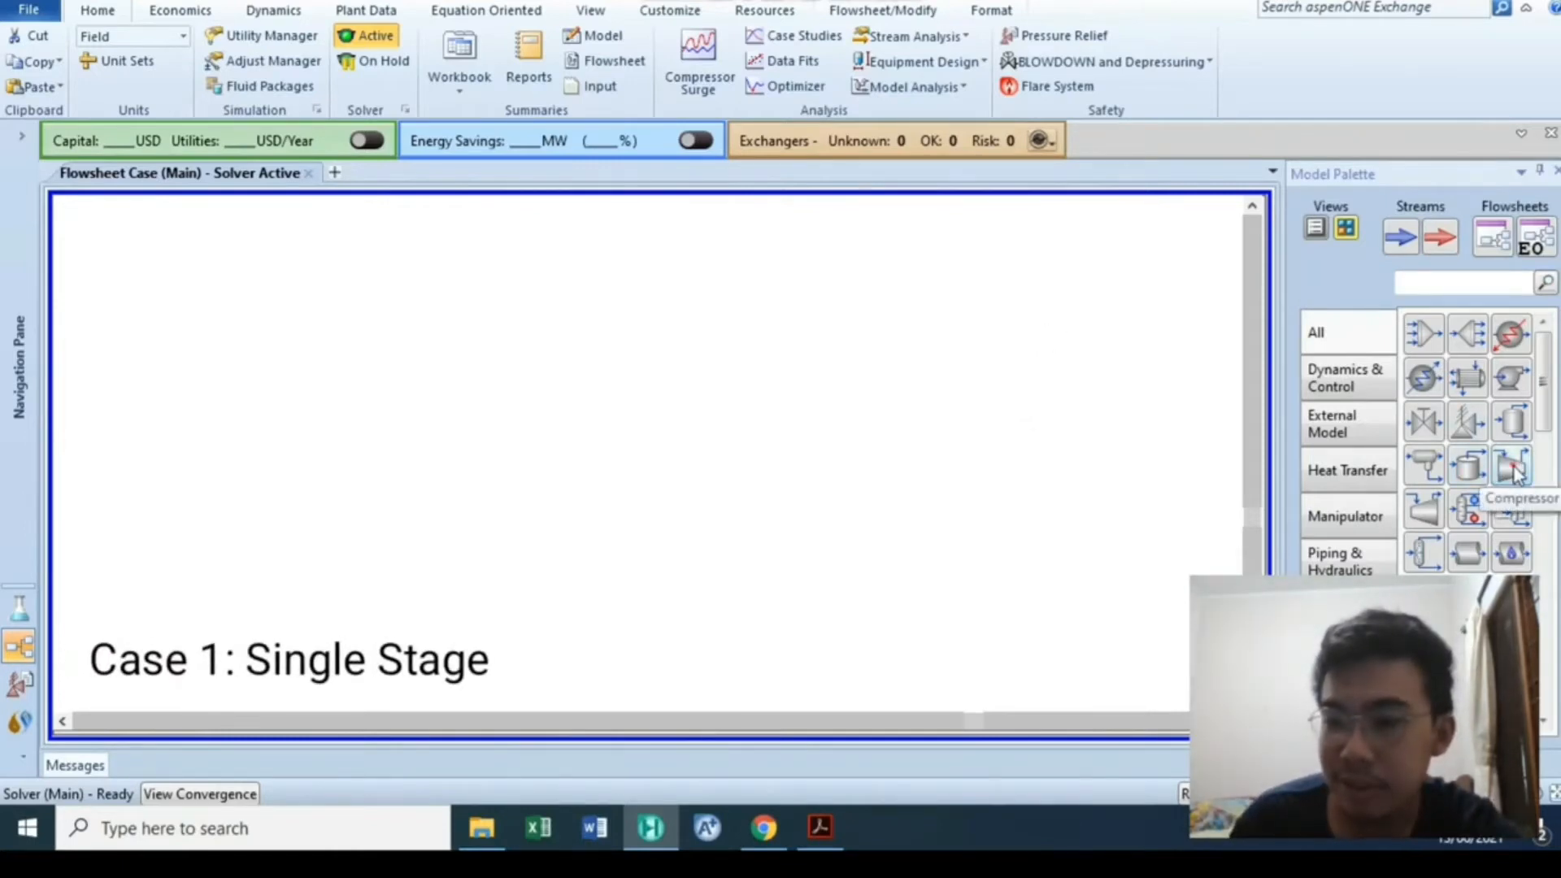
# Place a compressor on the flowsheet and connect inlet stream comp_in, outlet stream comp_out and energy stream Q_comp
pyautogui.moveTo(1515, 472); pyautogui.dragTo(642, 455)
pyautogui.doubleClick(653, 451)
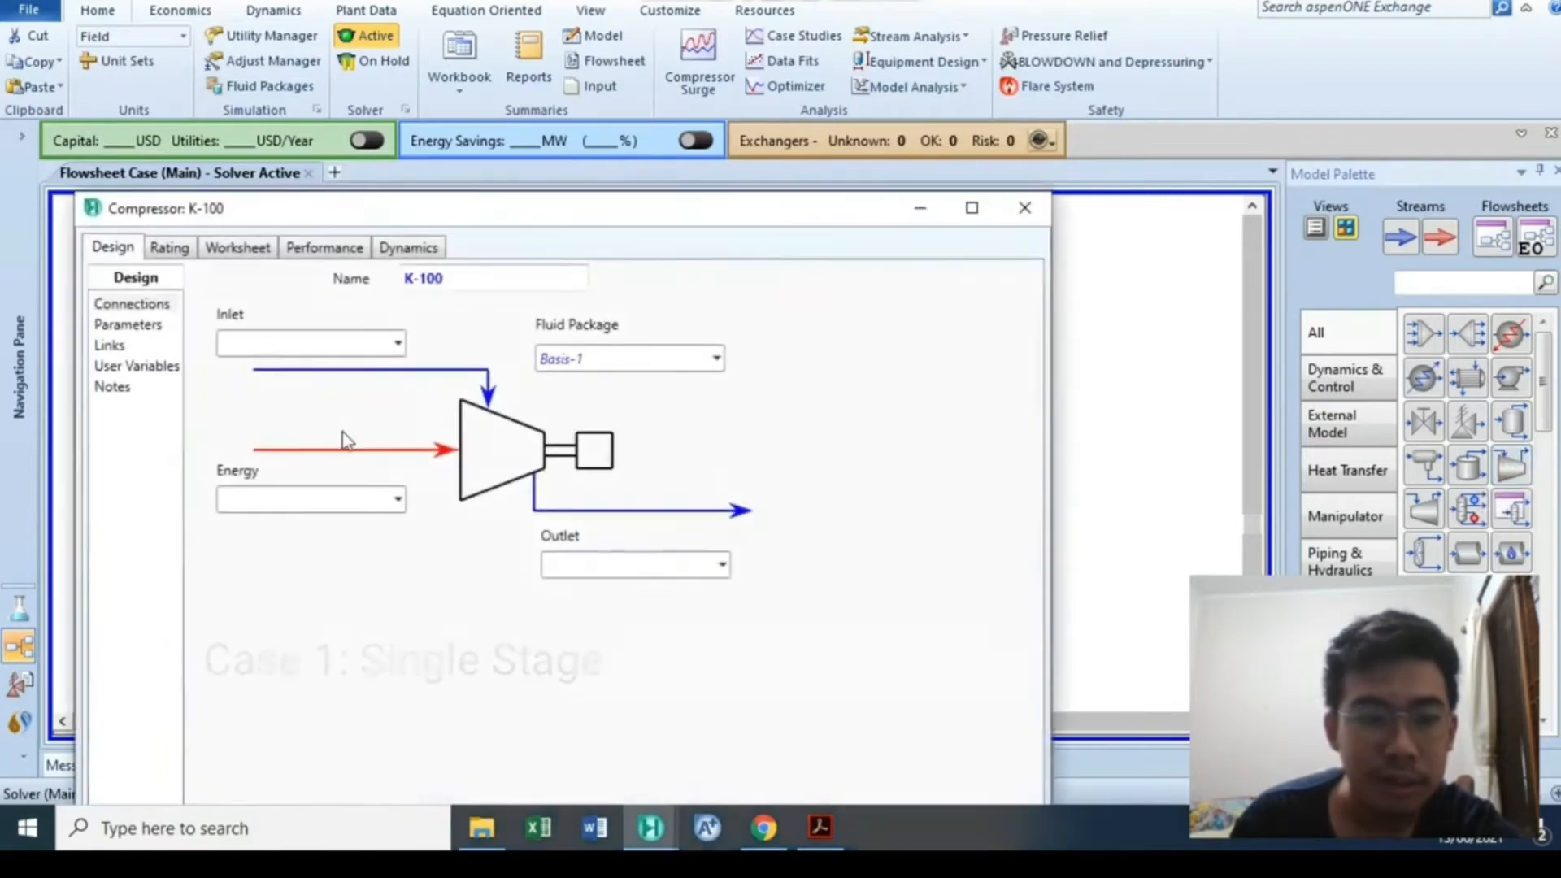
pyautogui.click(293, 341)
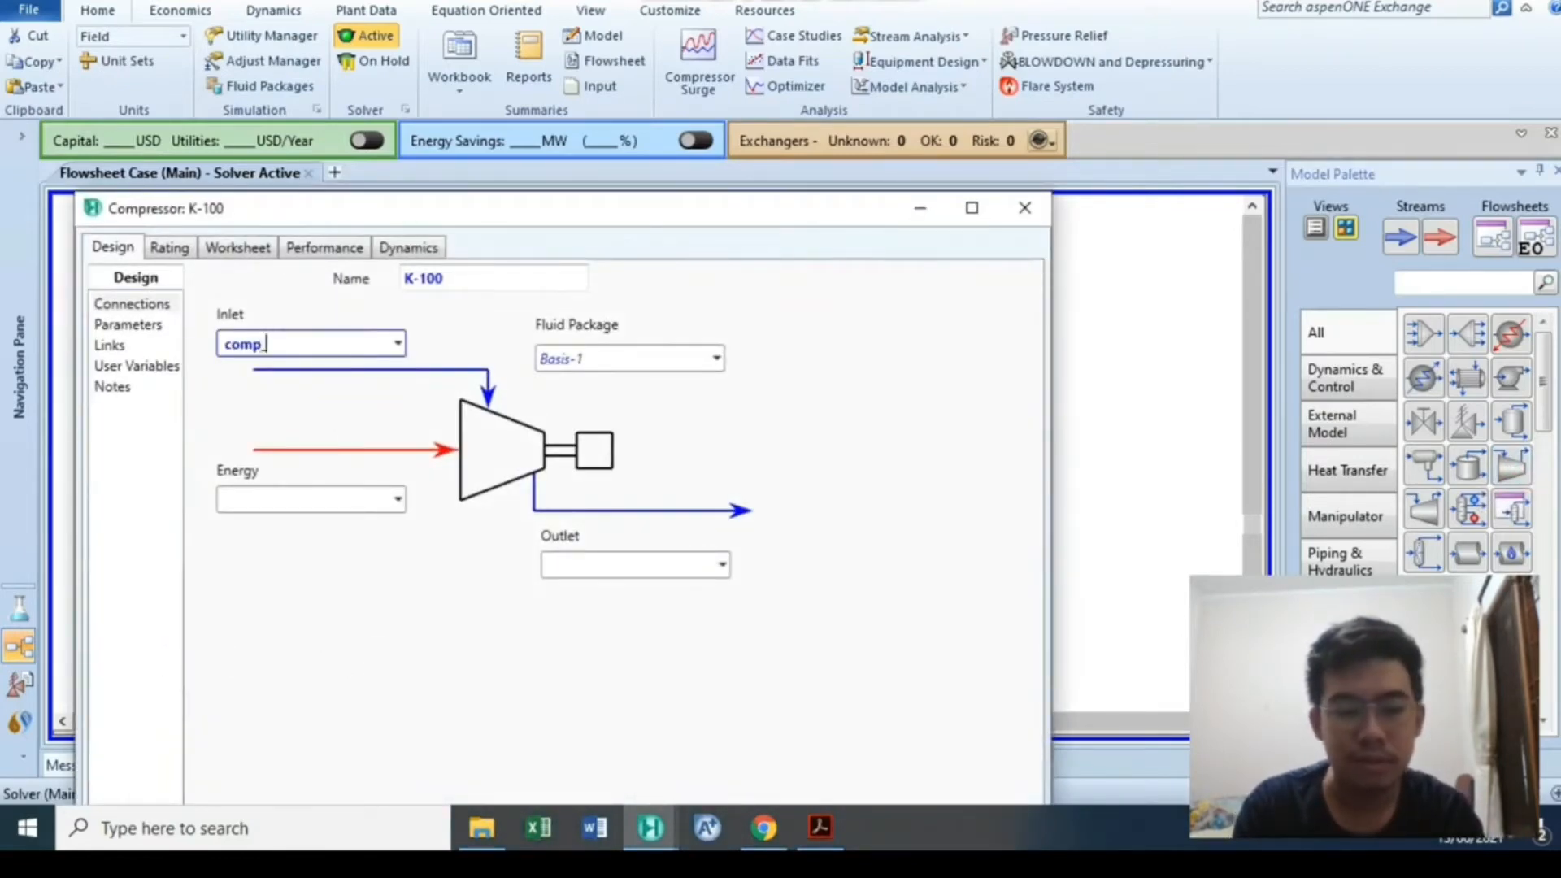
pyautogui.press('Return')
pyautogui.click(622, 567)
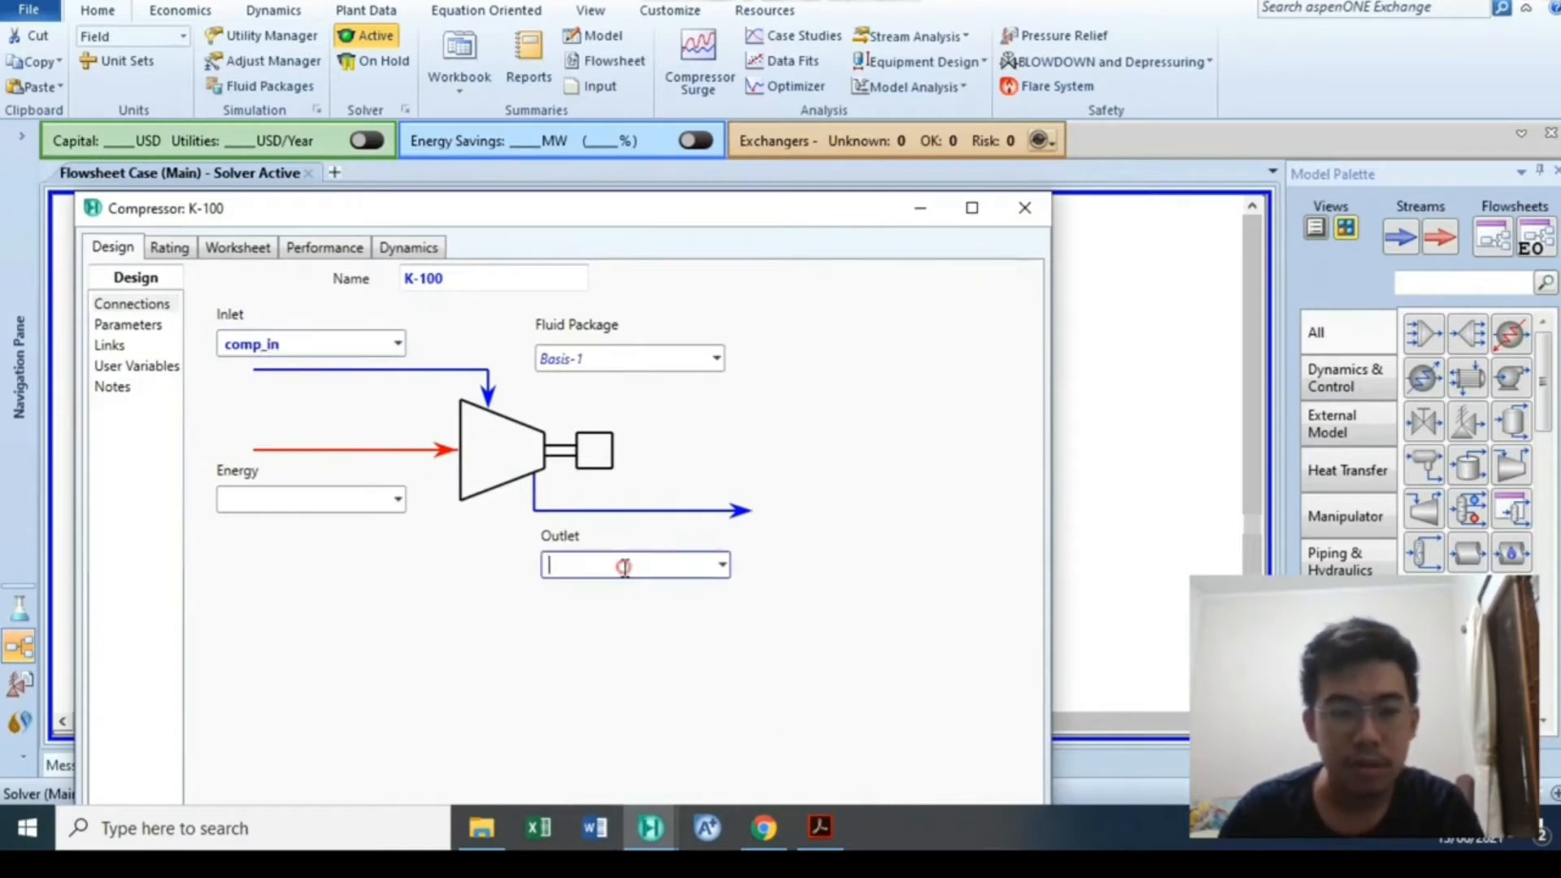
pyautogui.write('c')
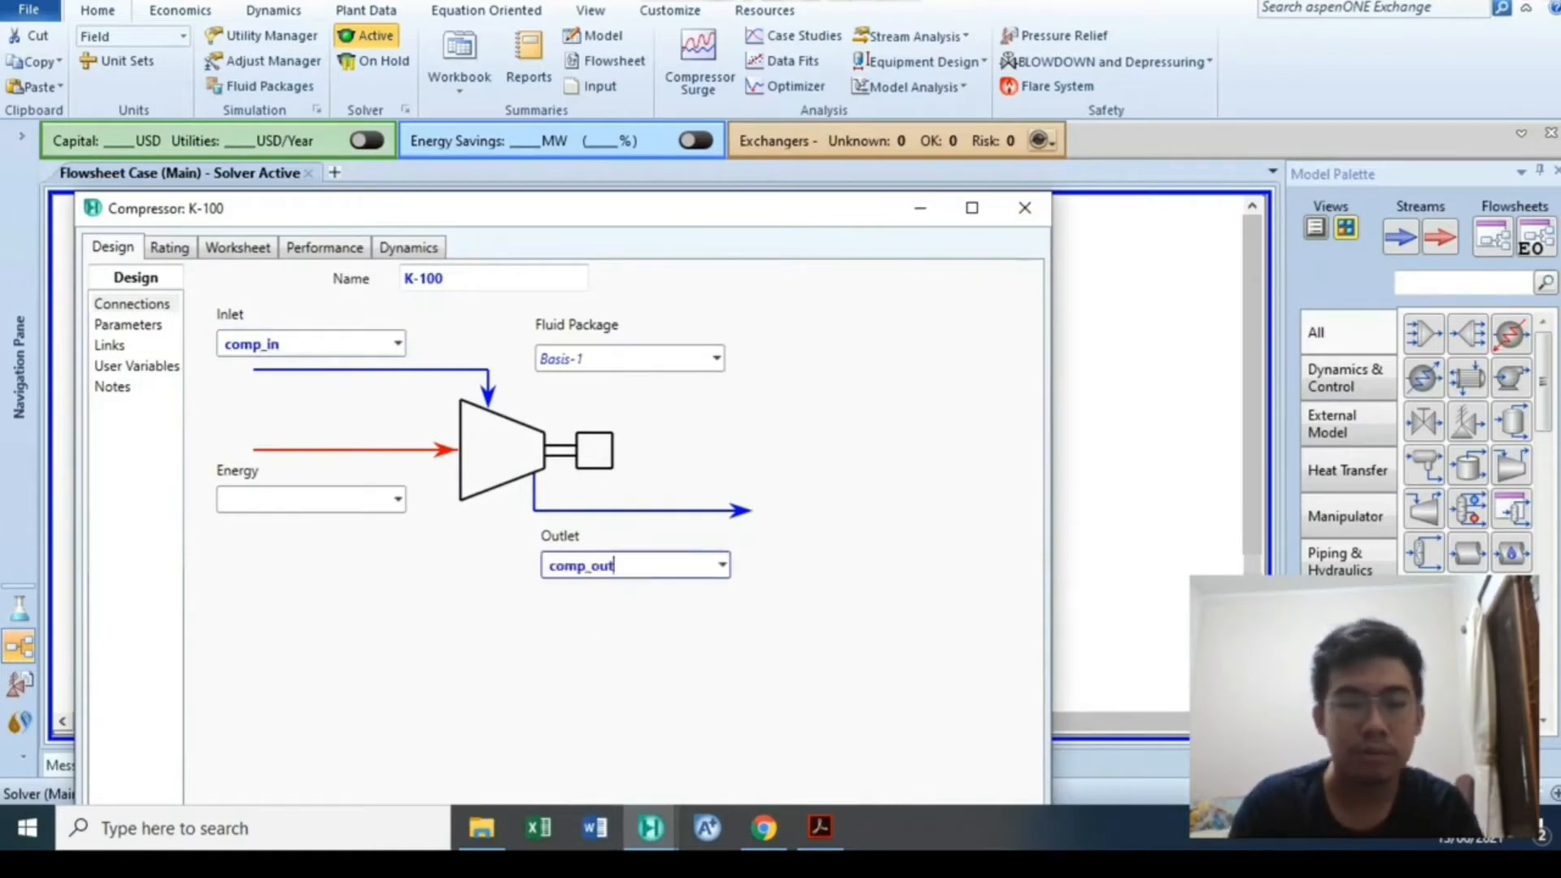
pyautogui.write('omp_out')
pyautogui.click(266, 502)
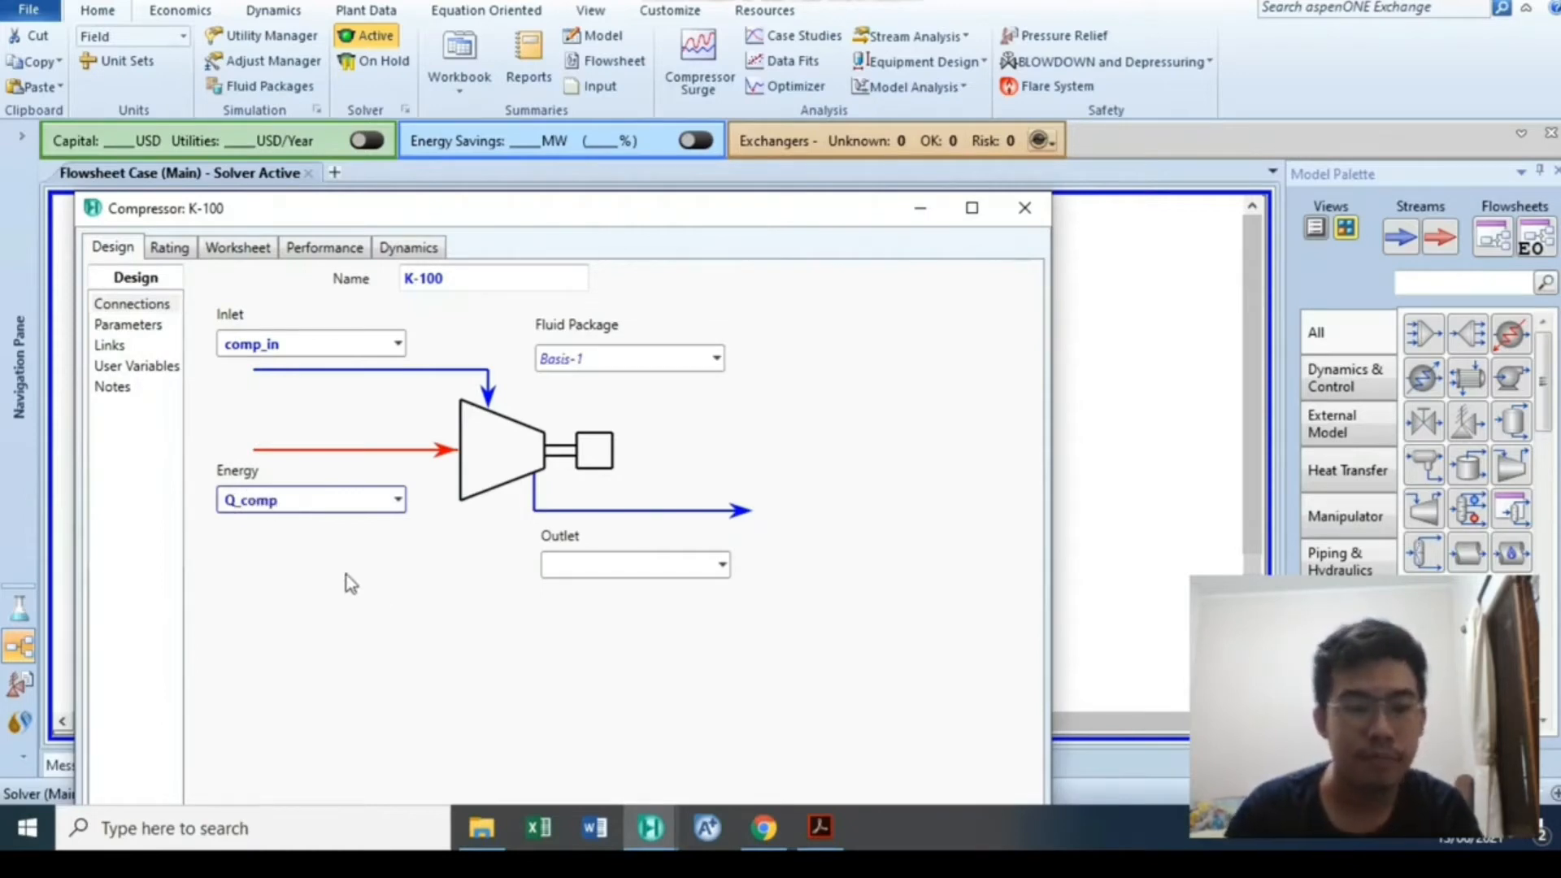
pyautogui.click(582, 565)
pyautogui.click(589, 617)
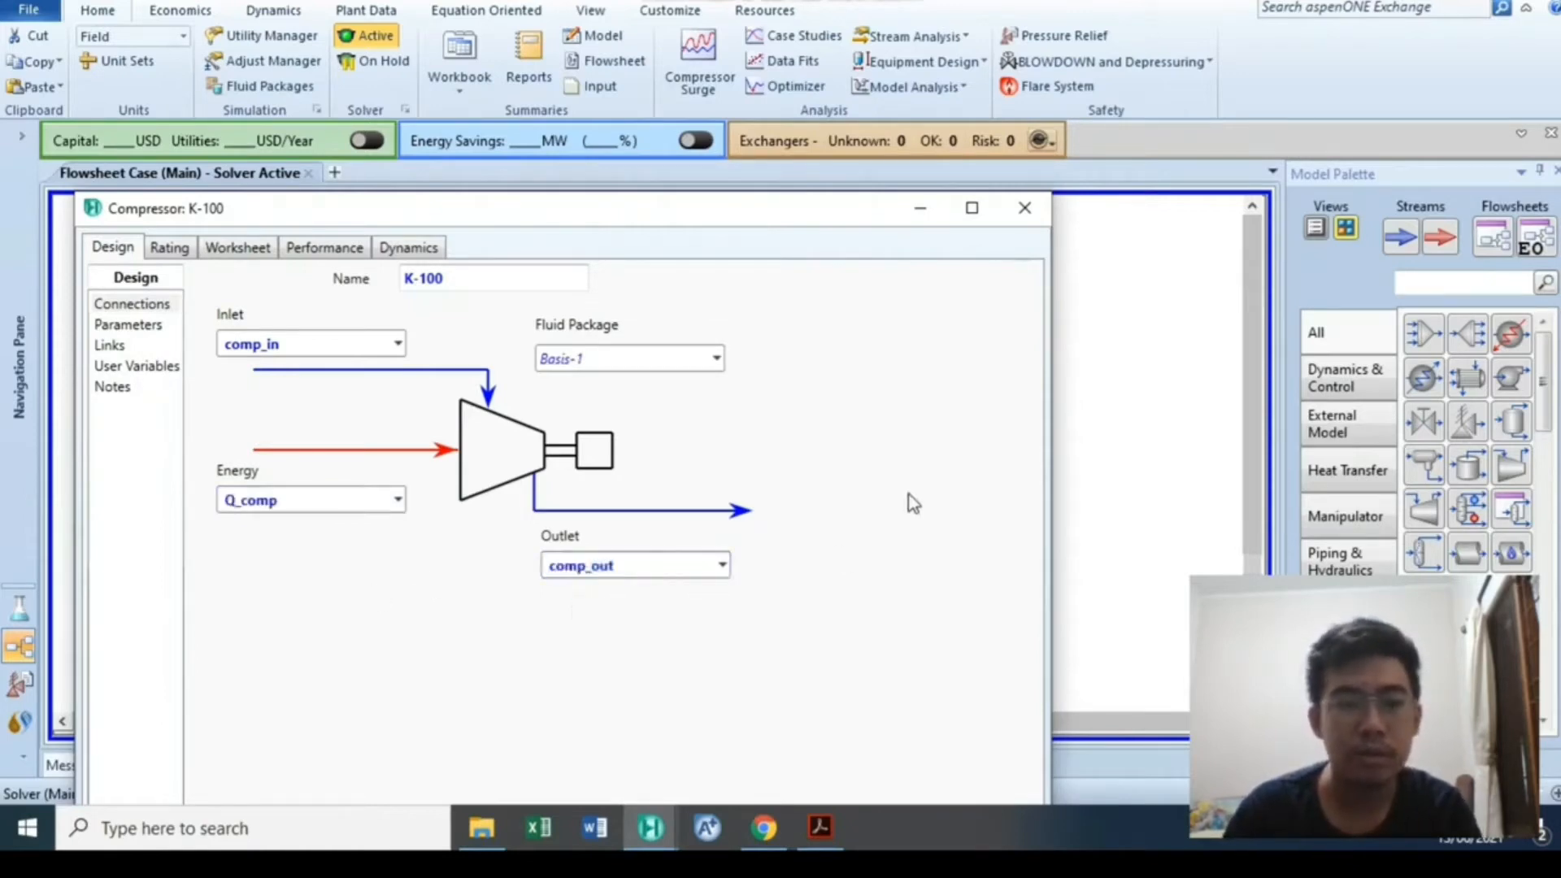
# Show the compressor's worksheet and change the simulation's unit set to SI
pyautogui.moveTo(530, 213); pyautogui.dragTo(690, 0)
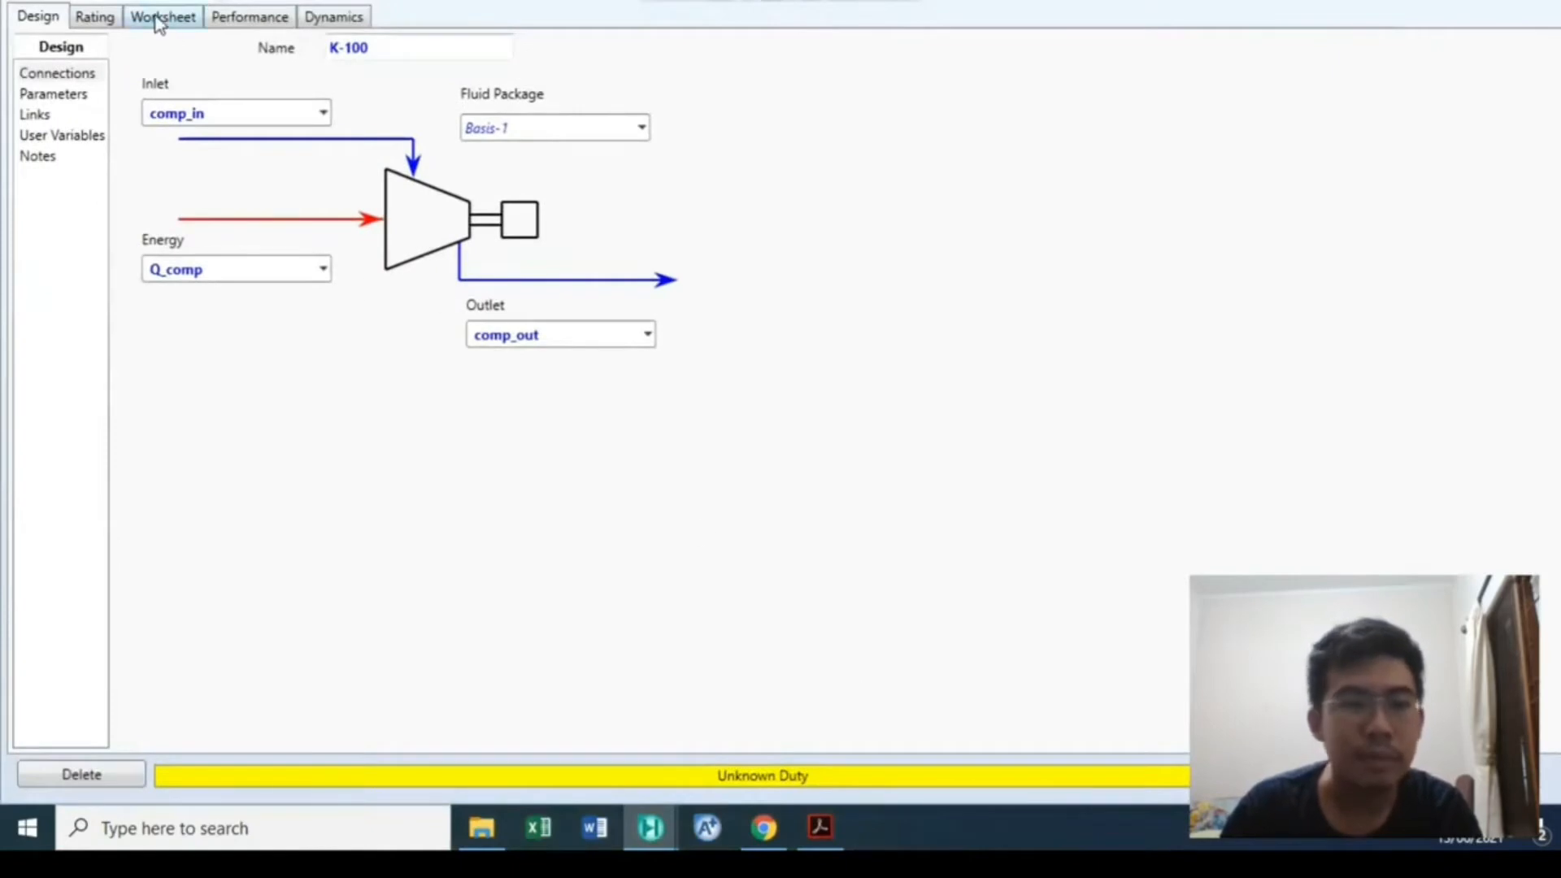
pyautogui.click(184, 23)
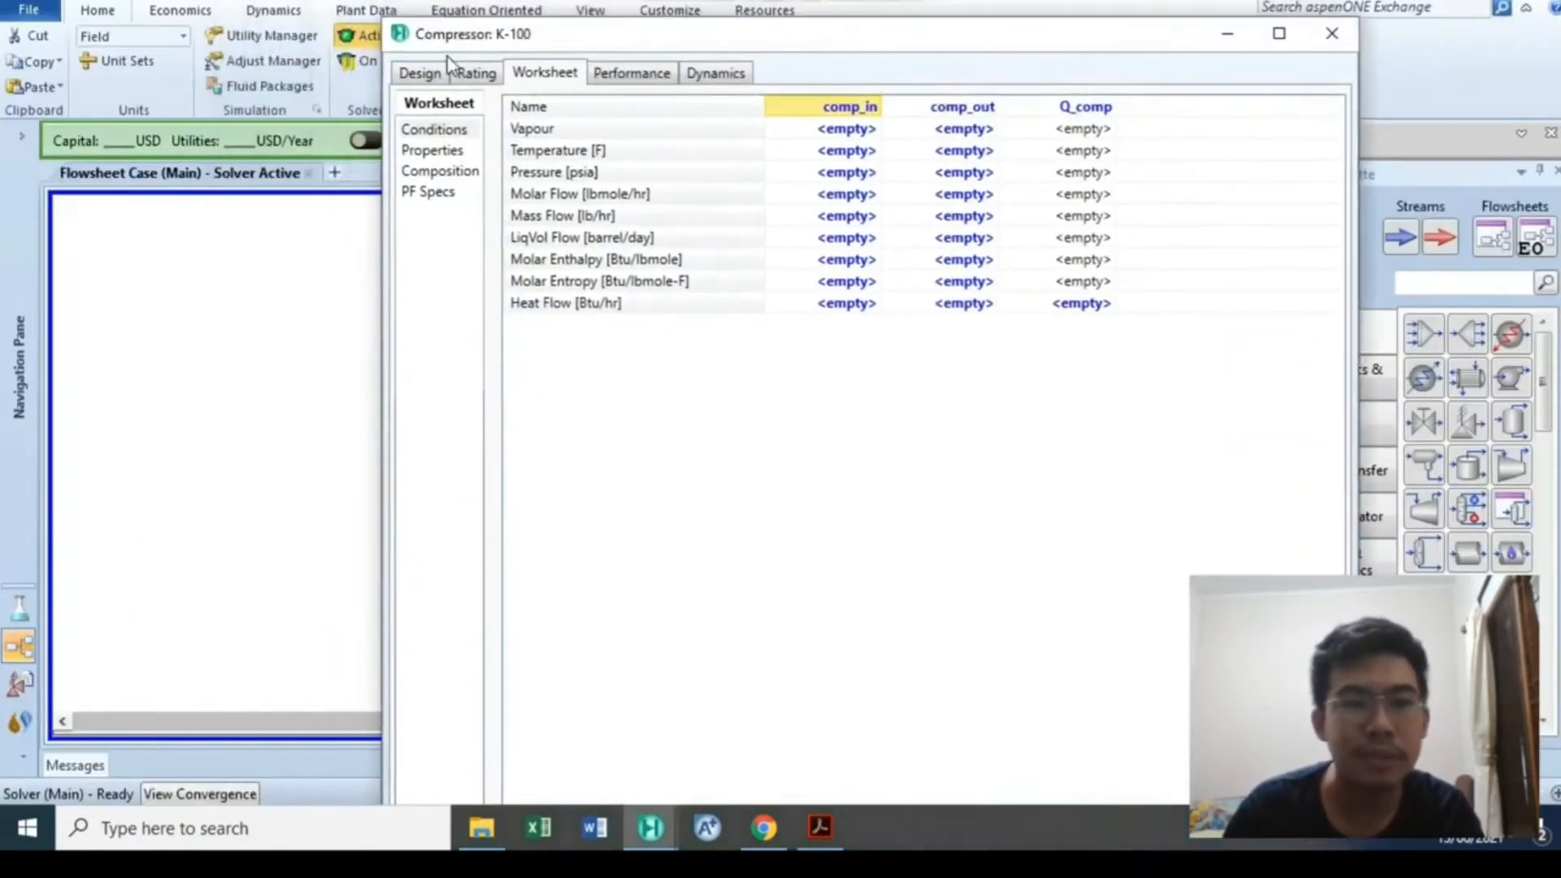
pyautogui.click(130, 64)
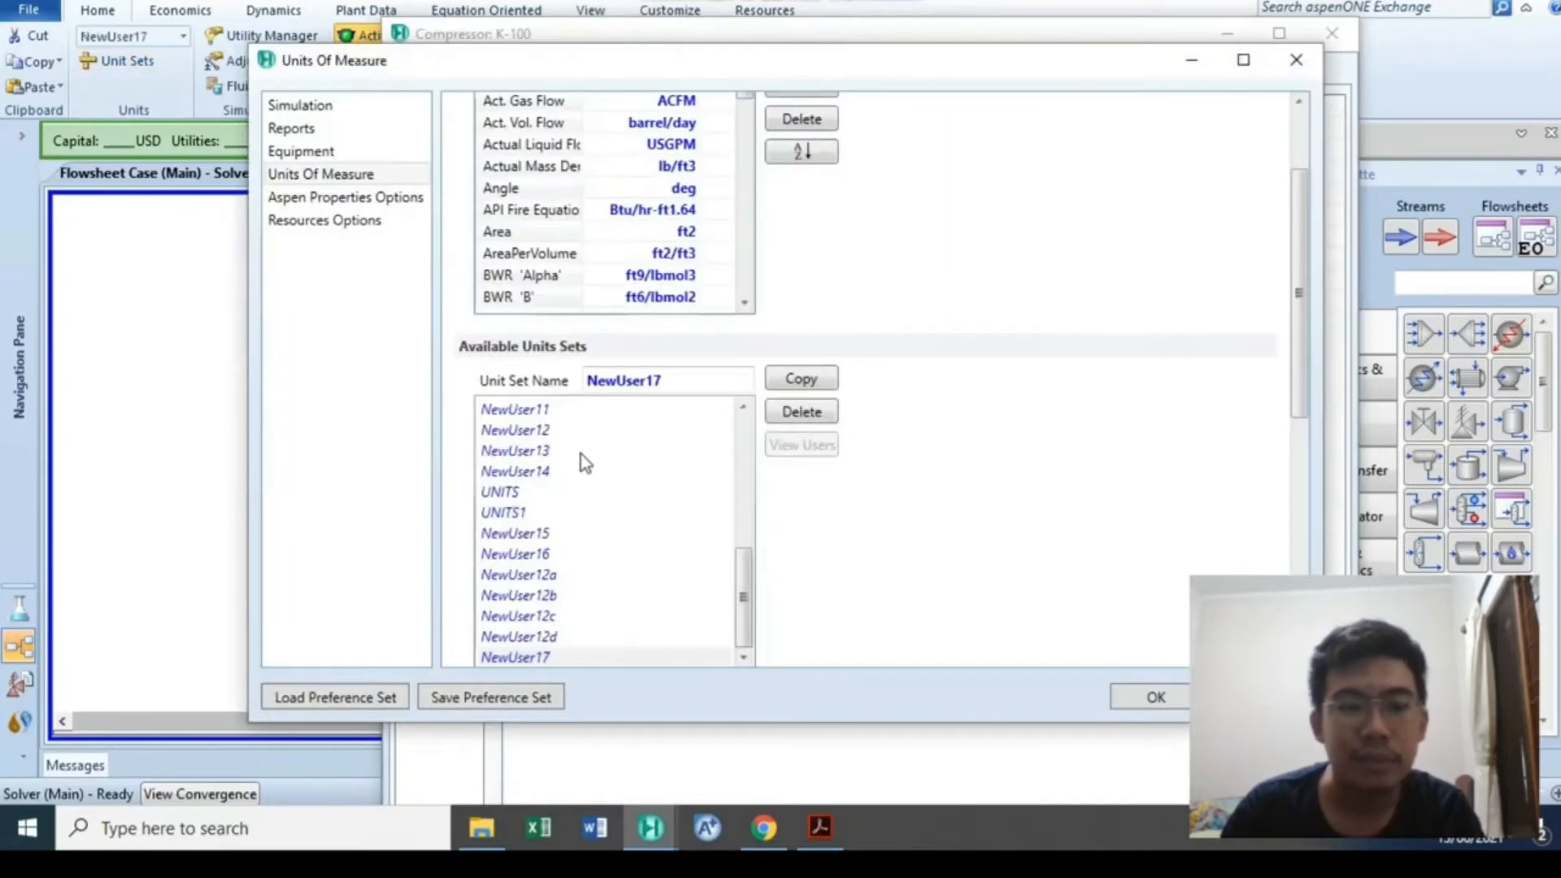
pyautogui.scroll(6, 581, 454)
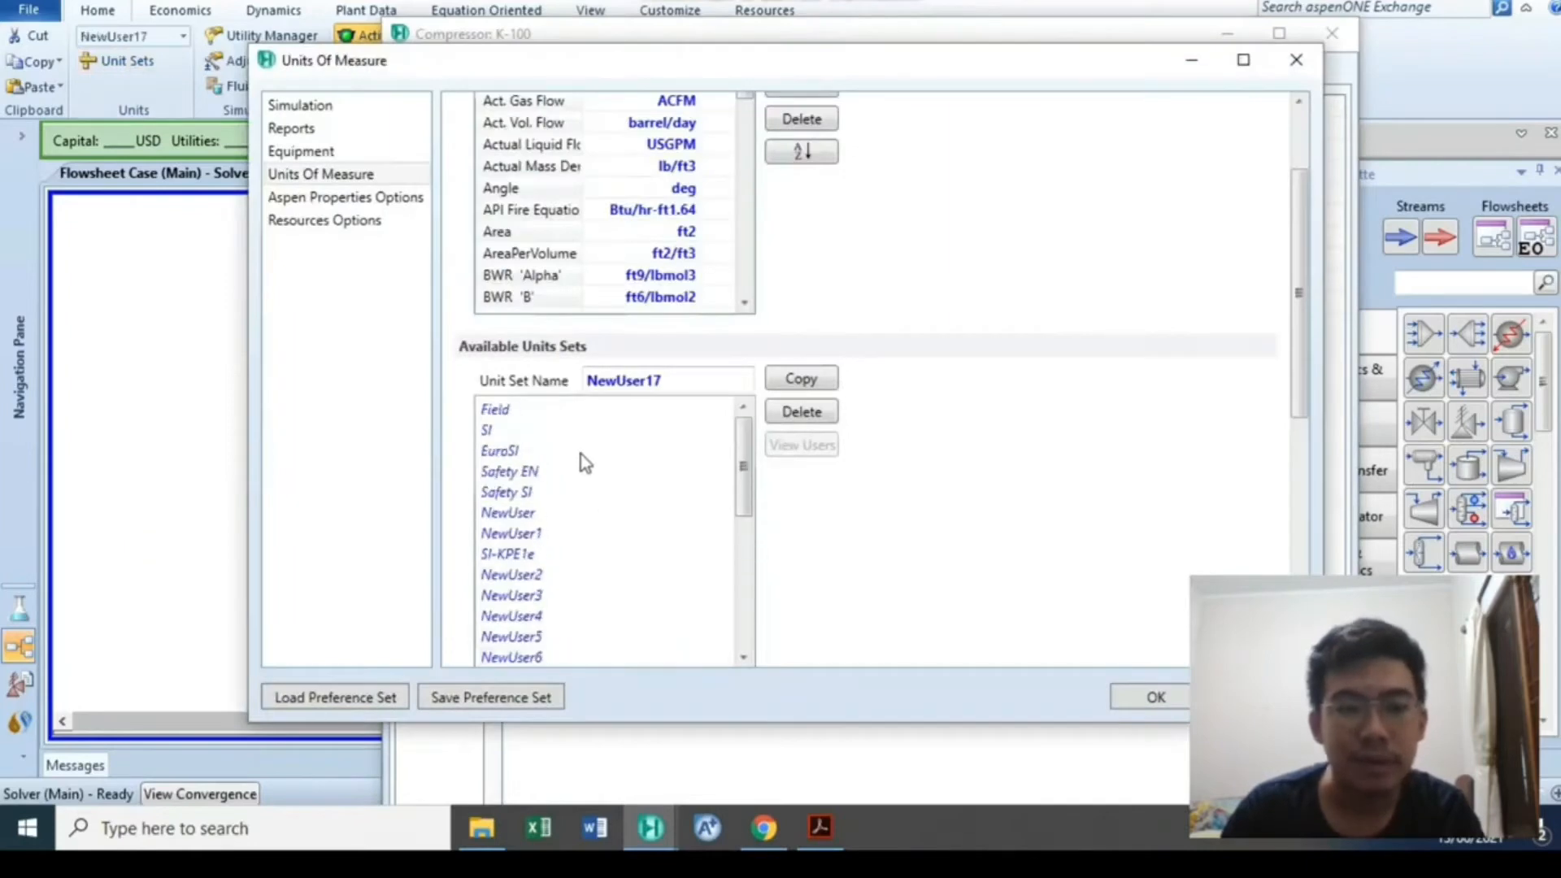
pyautogui.click(511, 432)
pyautogui.click(1153, 697)
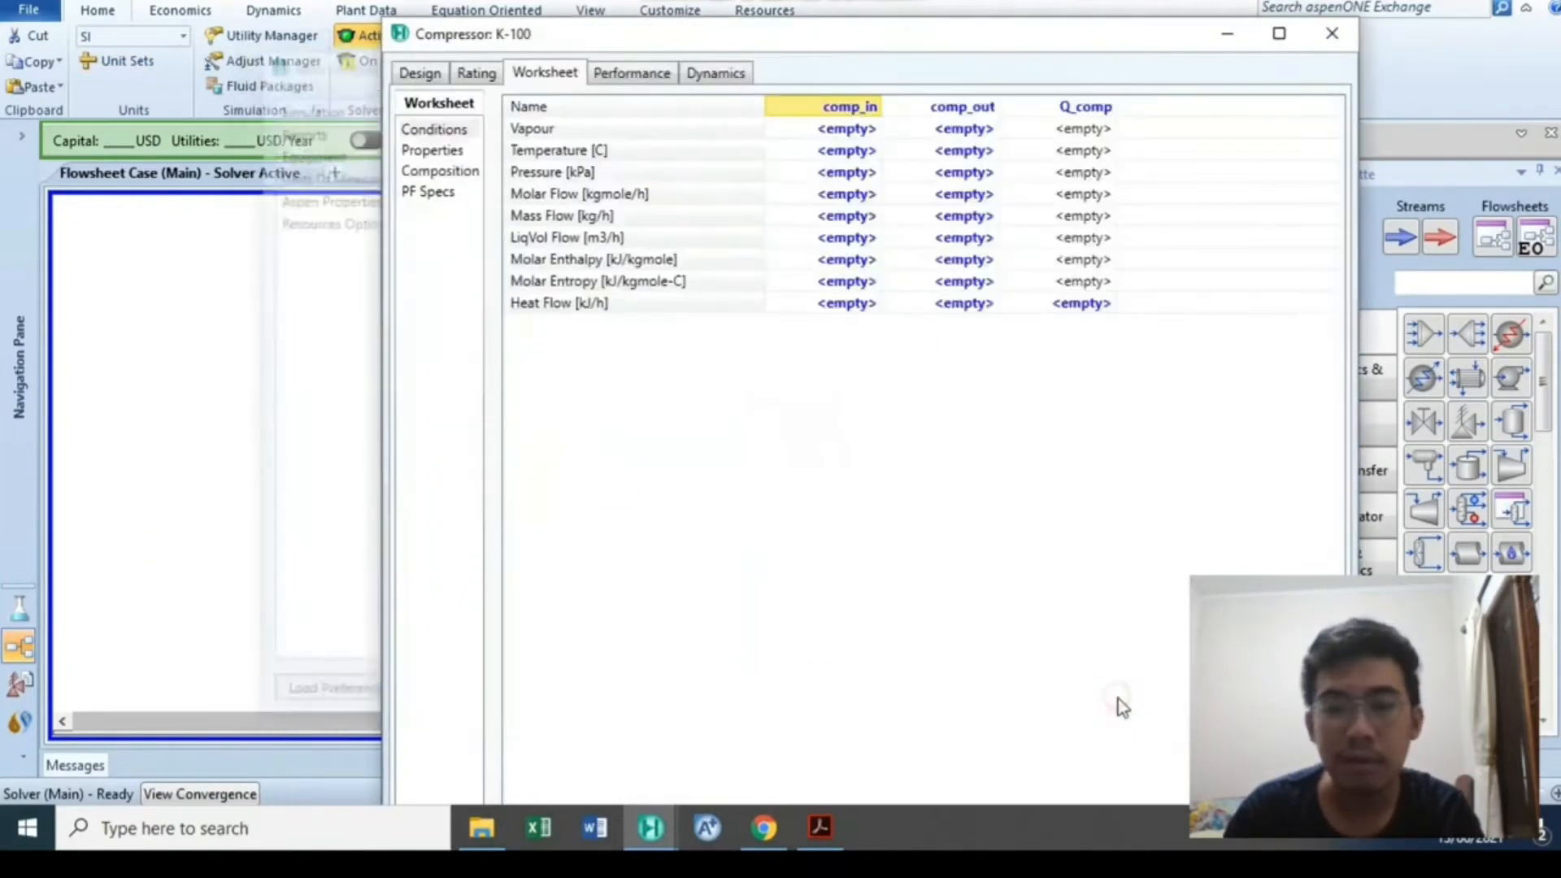
# Set the comp_in stream's temperature to 25 °C in the compressor worksheet
pyautogui.click(1281, 35)
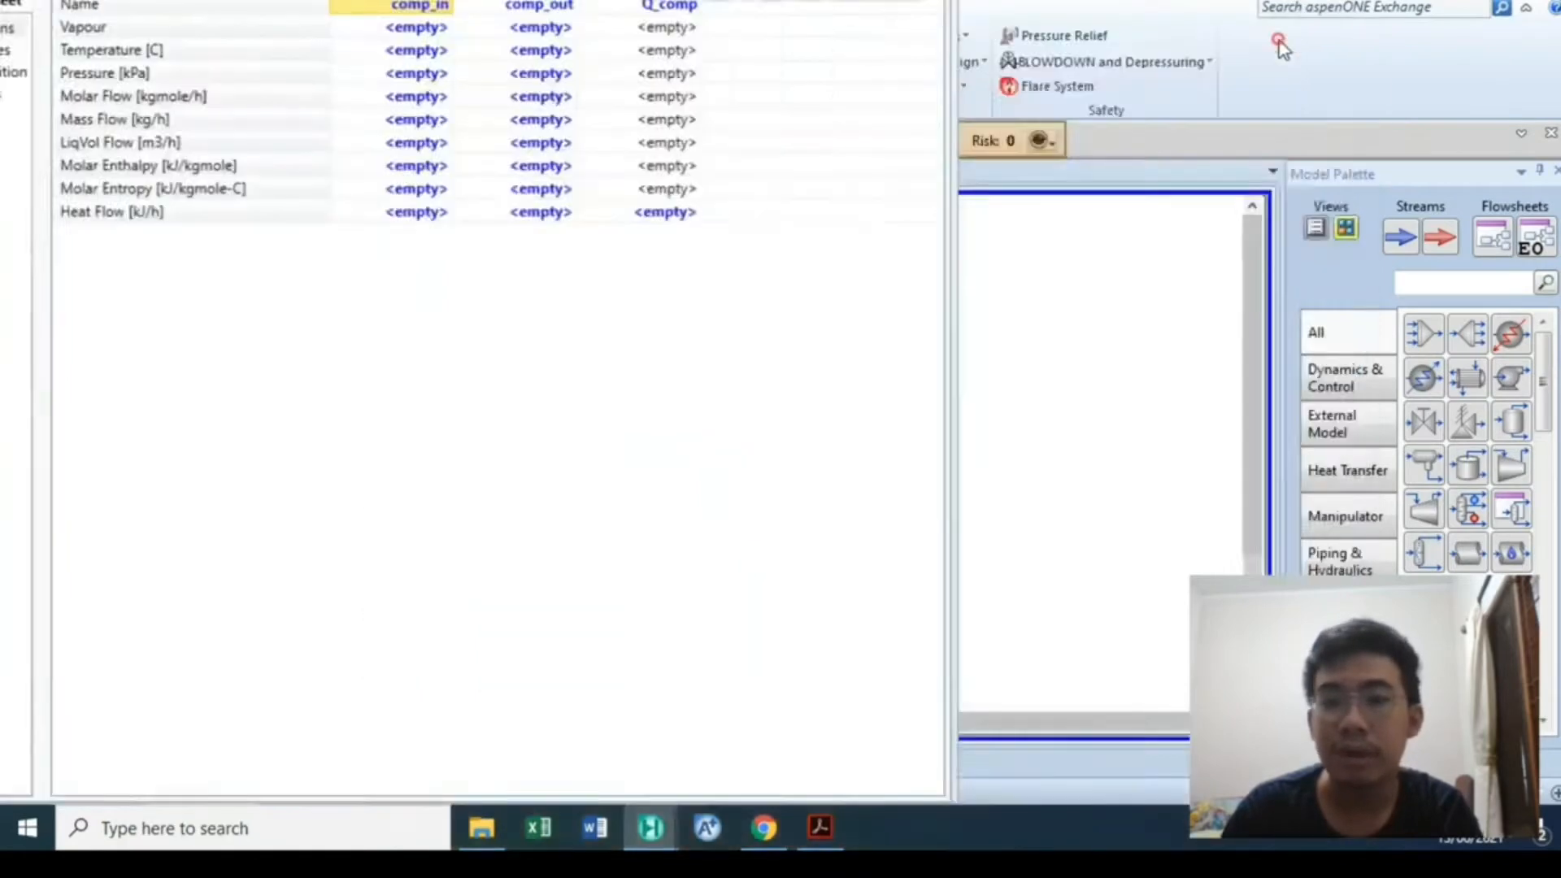
pyautogui.click(459, 95)
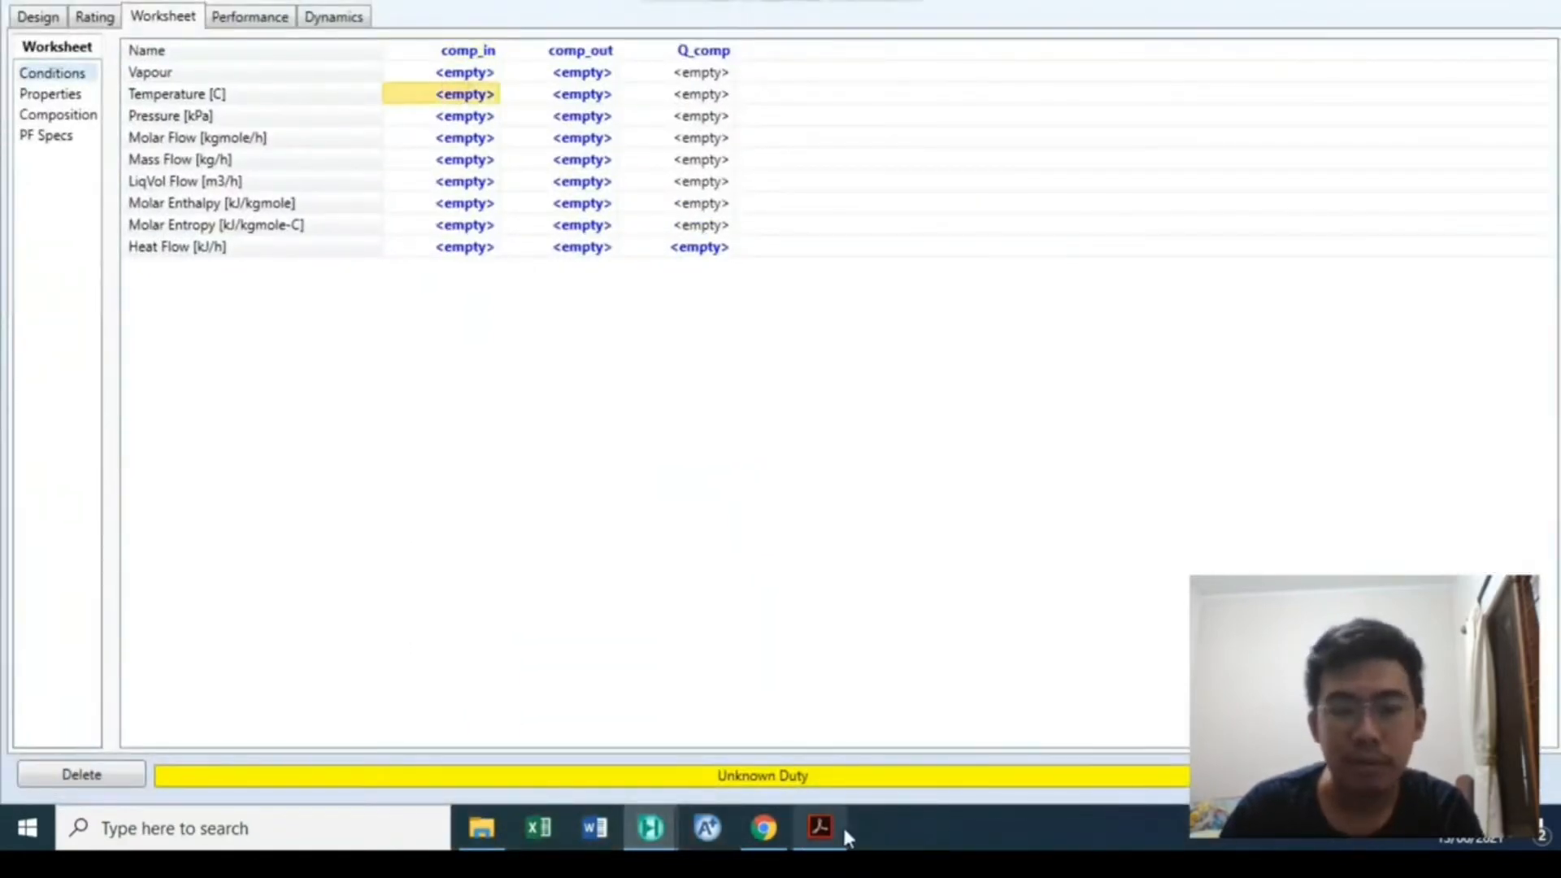
pyautogui.click(820, 827)
pyautogui.click(820, 827)
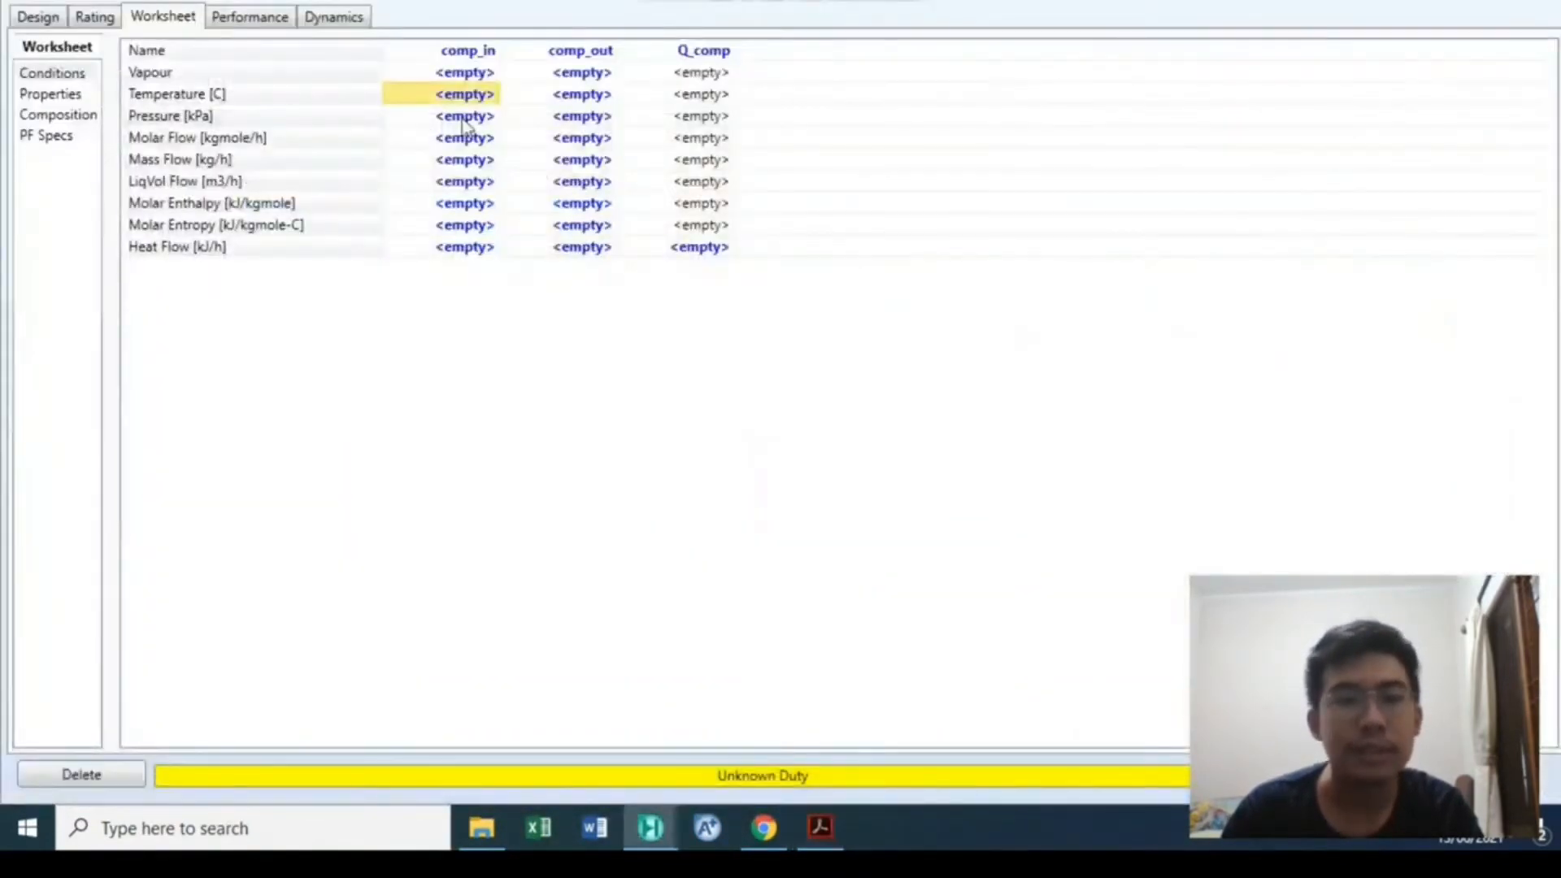
pyautogui.write('36')
pyautogui.press('BackSpace')
pyautogui.press('BackSpace')
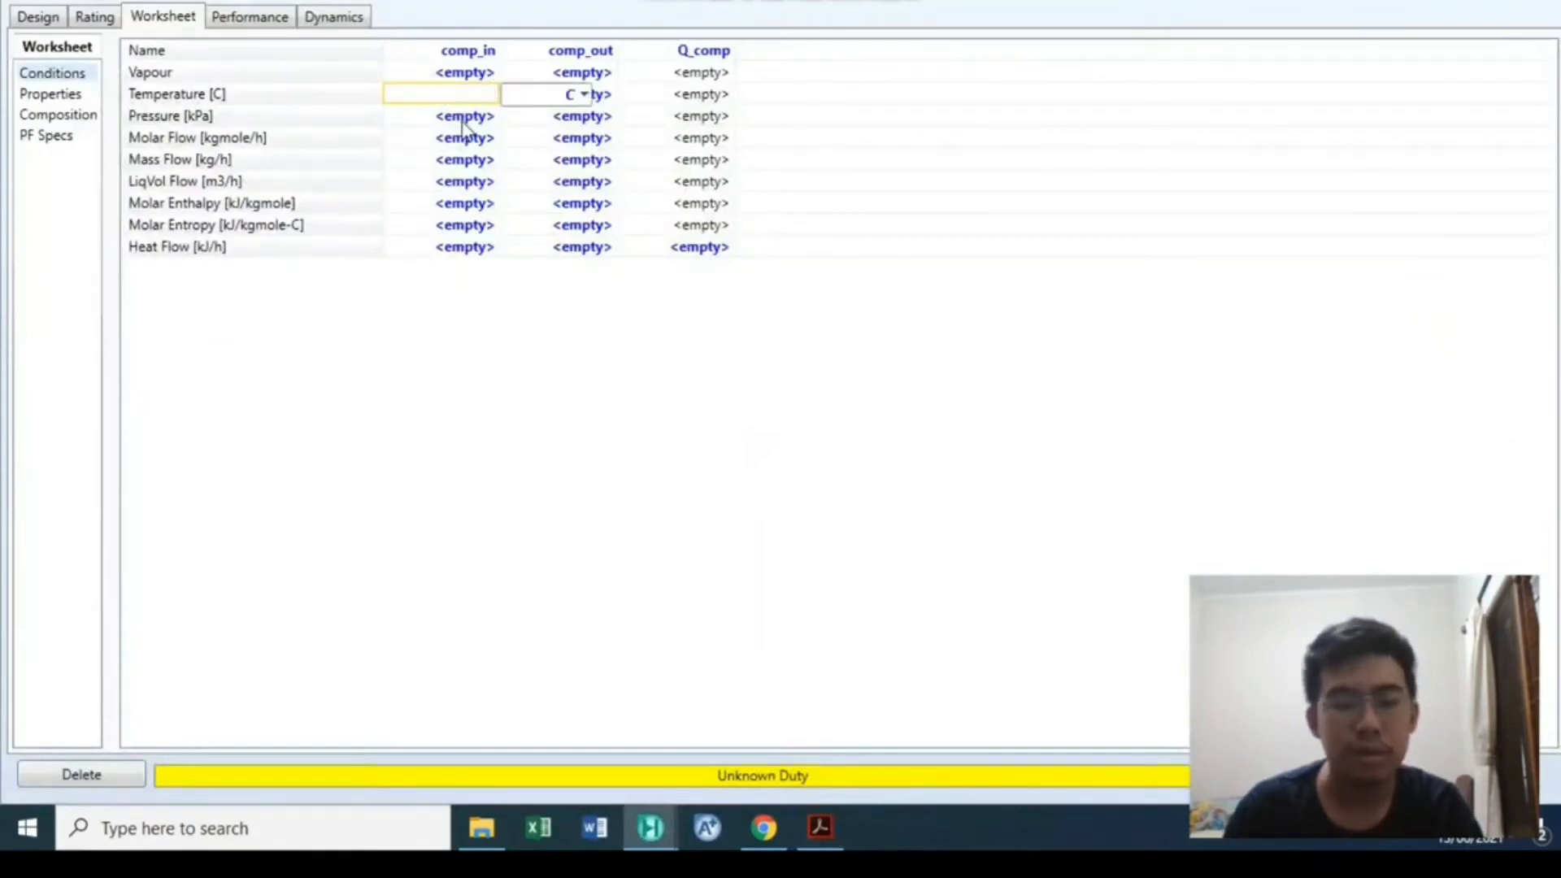
pyautogui.write('25')
pyautogui.press('Return')
# Set the comp_in stream's pressure to 1 atm
pyautogui.click(439, 118)
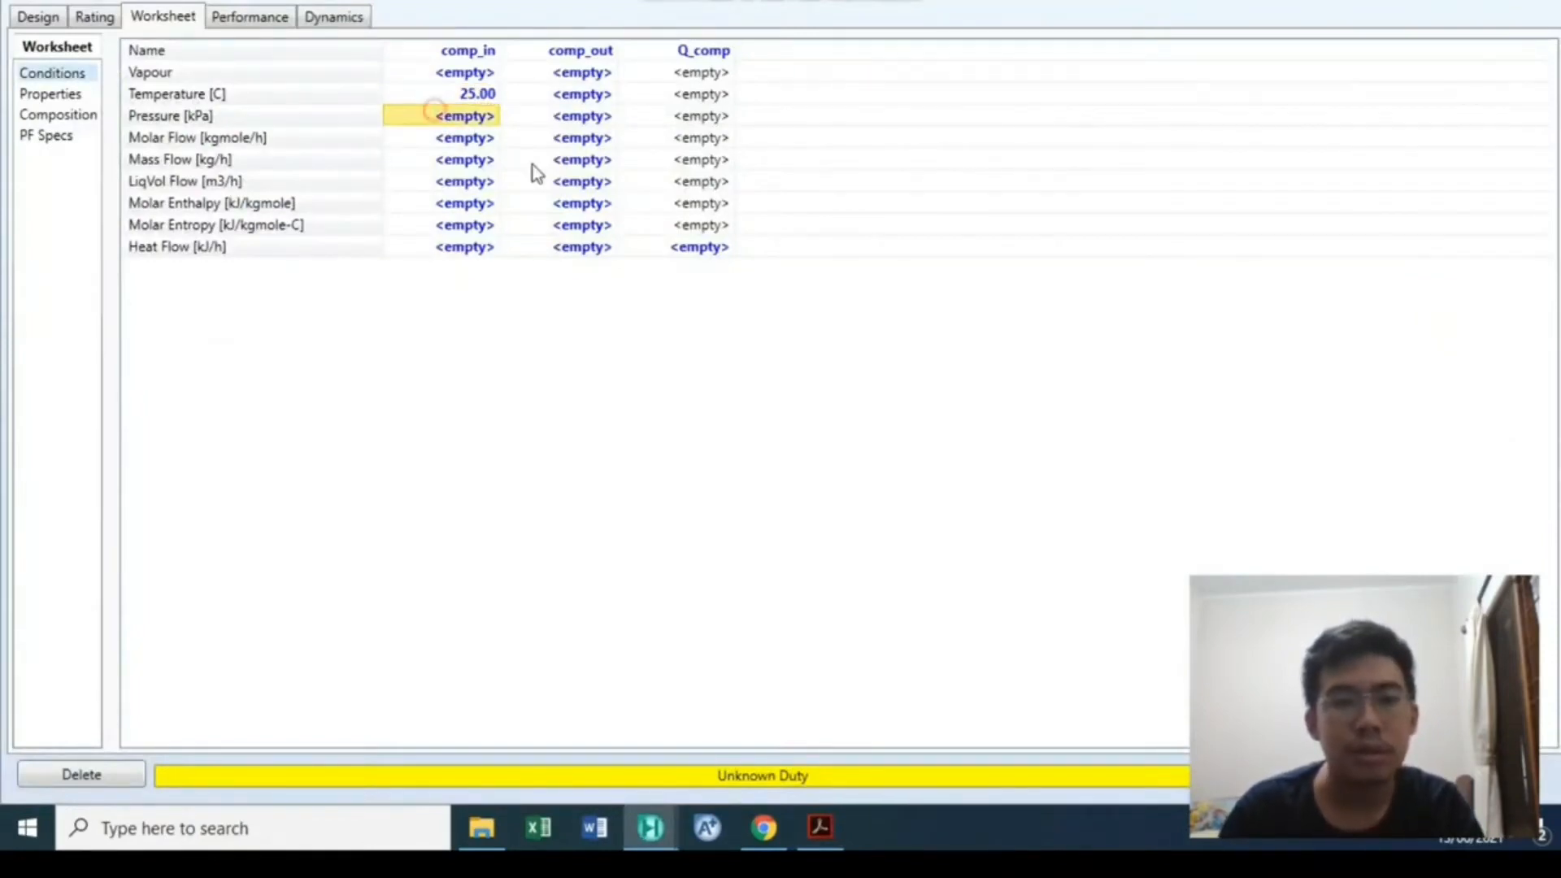
pyautogui.write('1')
pyautogui.press('Return')
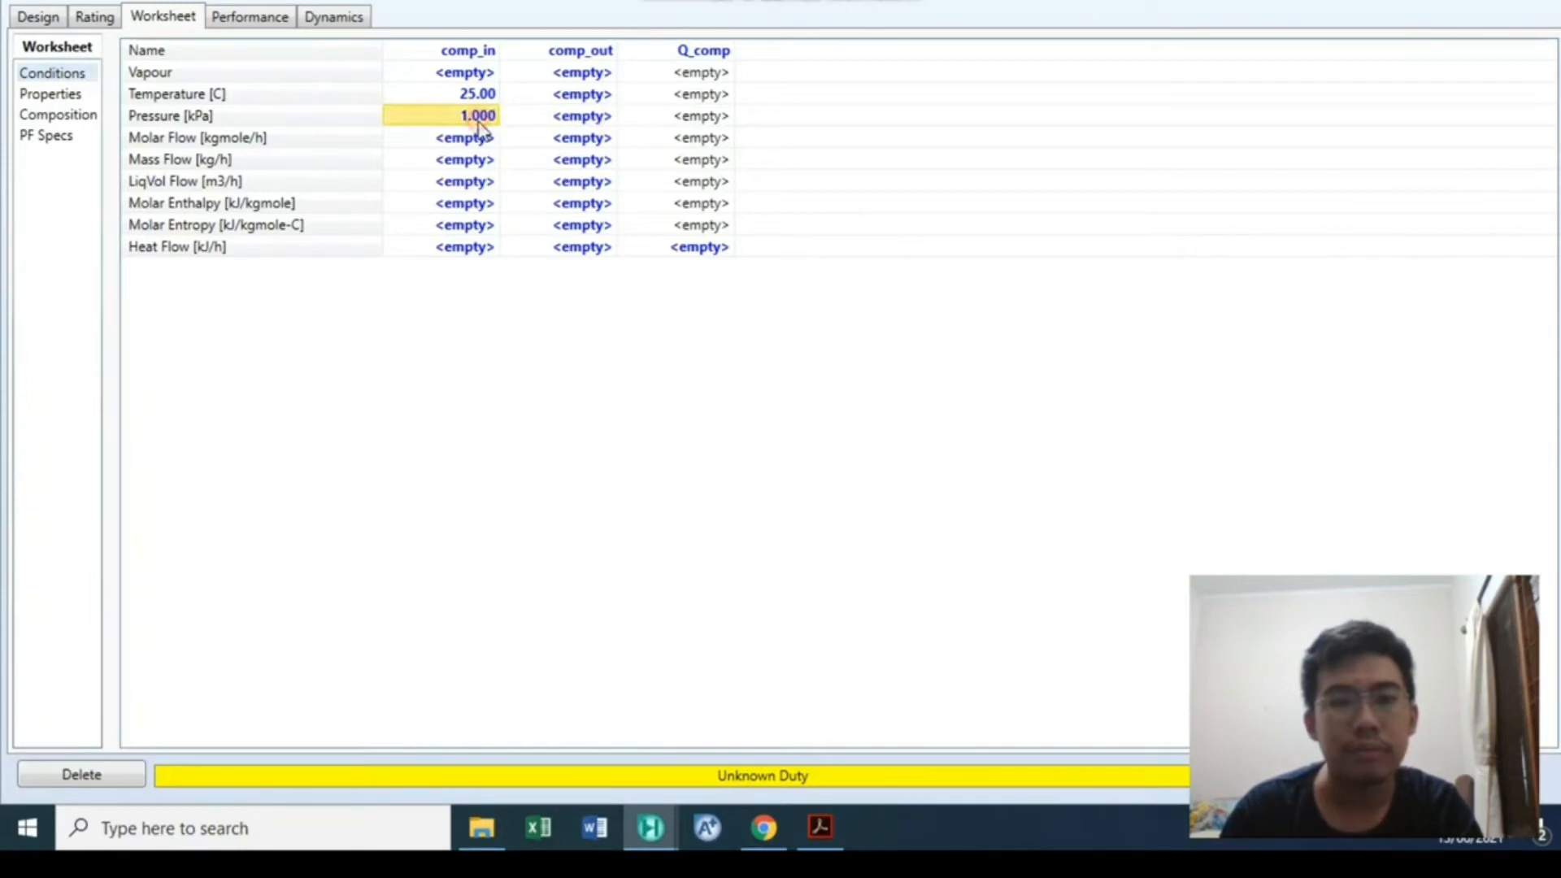
pyautogui.write('1')
pyautogui.click(616, 116)
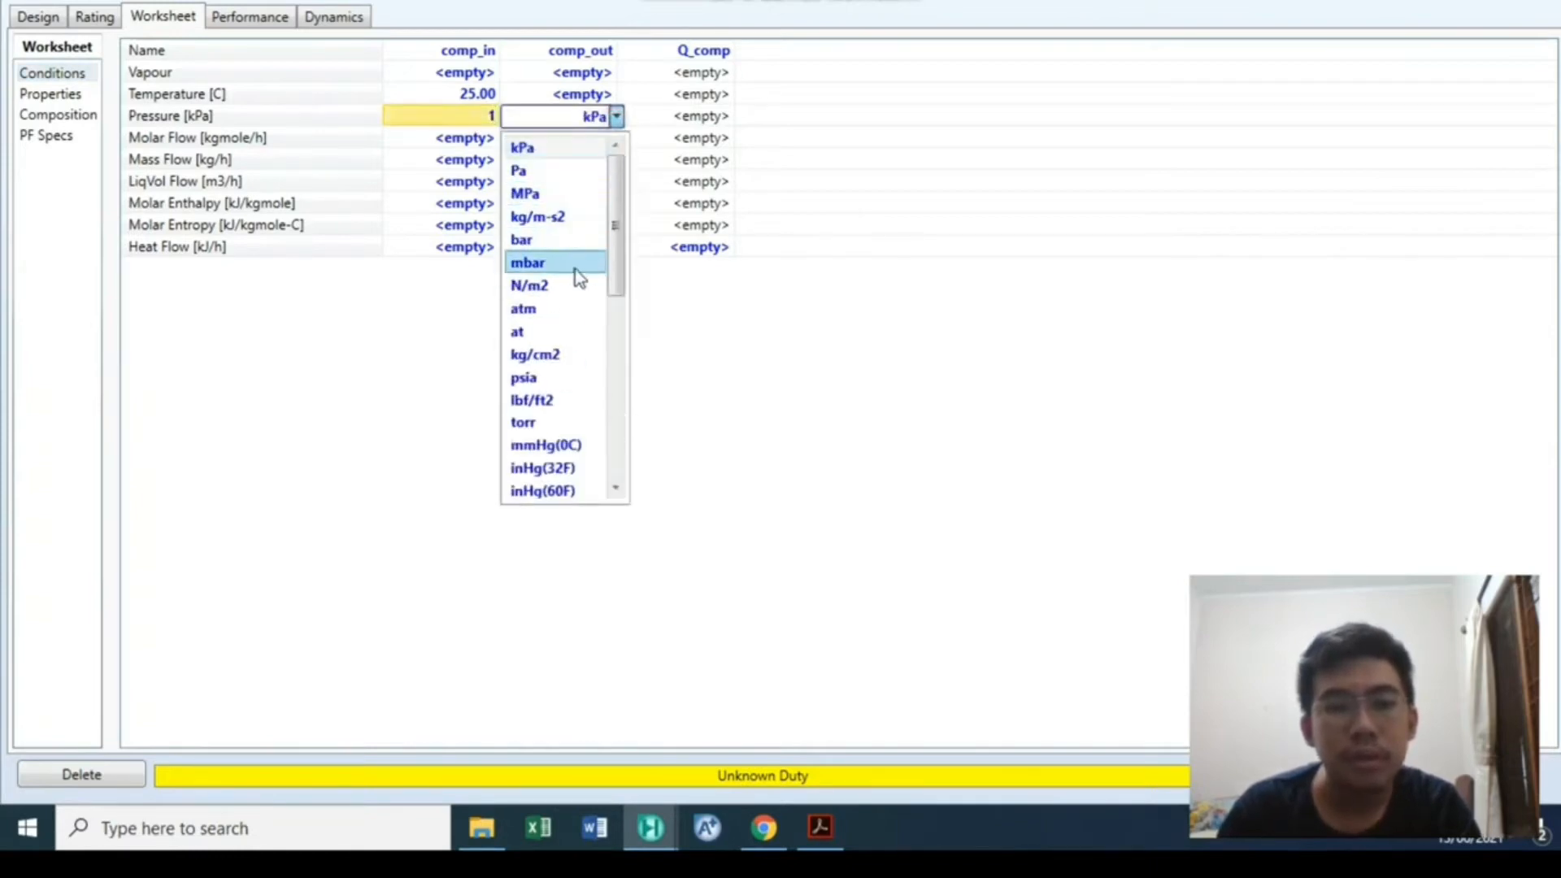
pyautogui.click(553, 310)
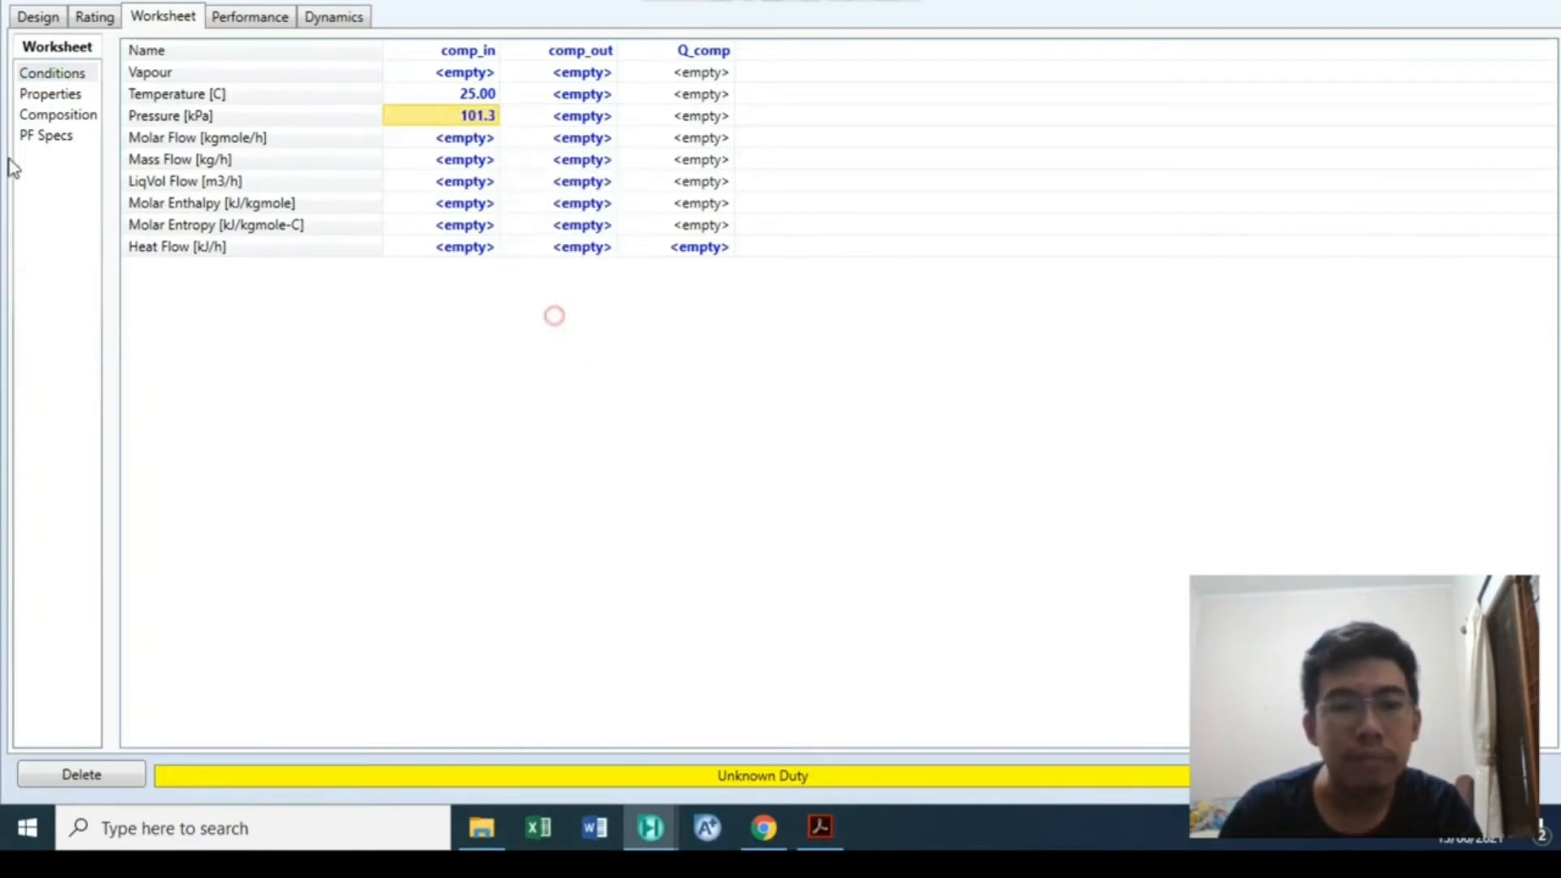
# Define the comp_in composition with an ethane mole fraction of 1
pyautogui.click(50, 93)
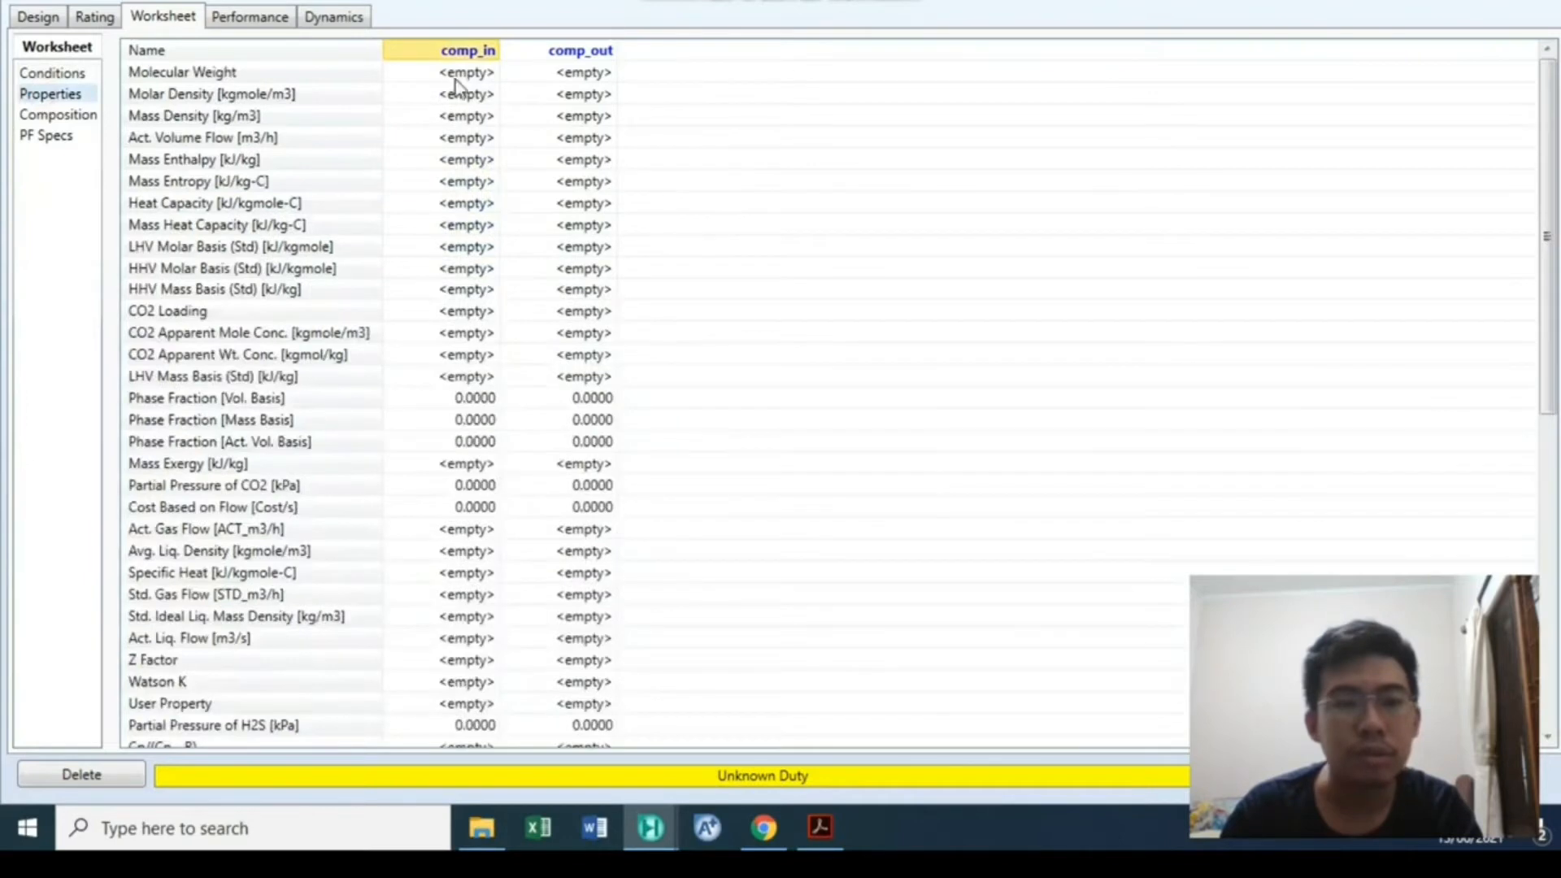
pyautogui.click(47, 116)
pyautogui.click(483, 77)
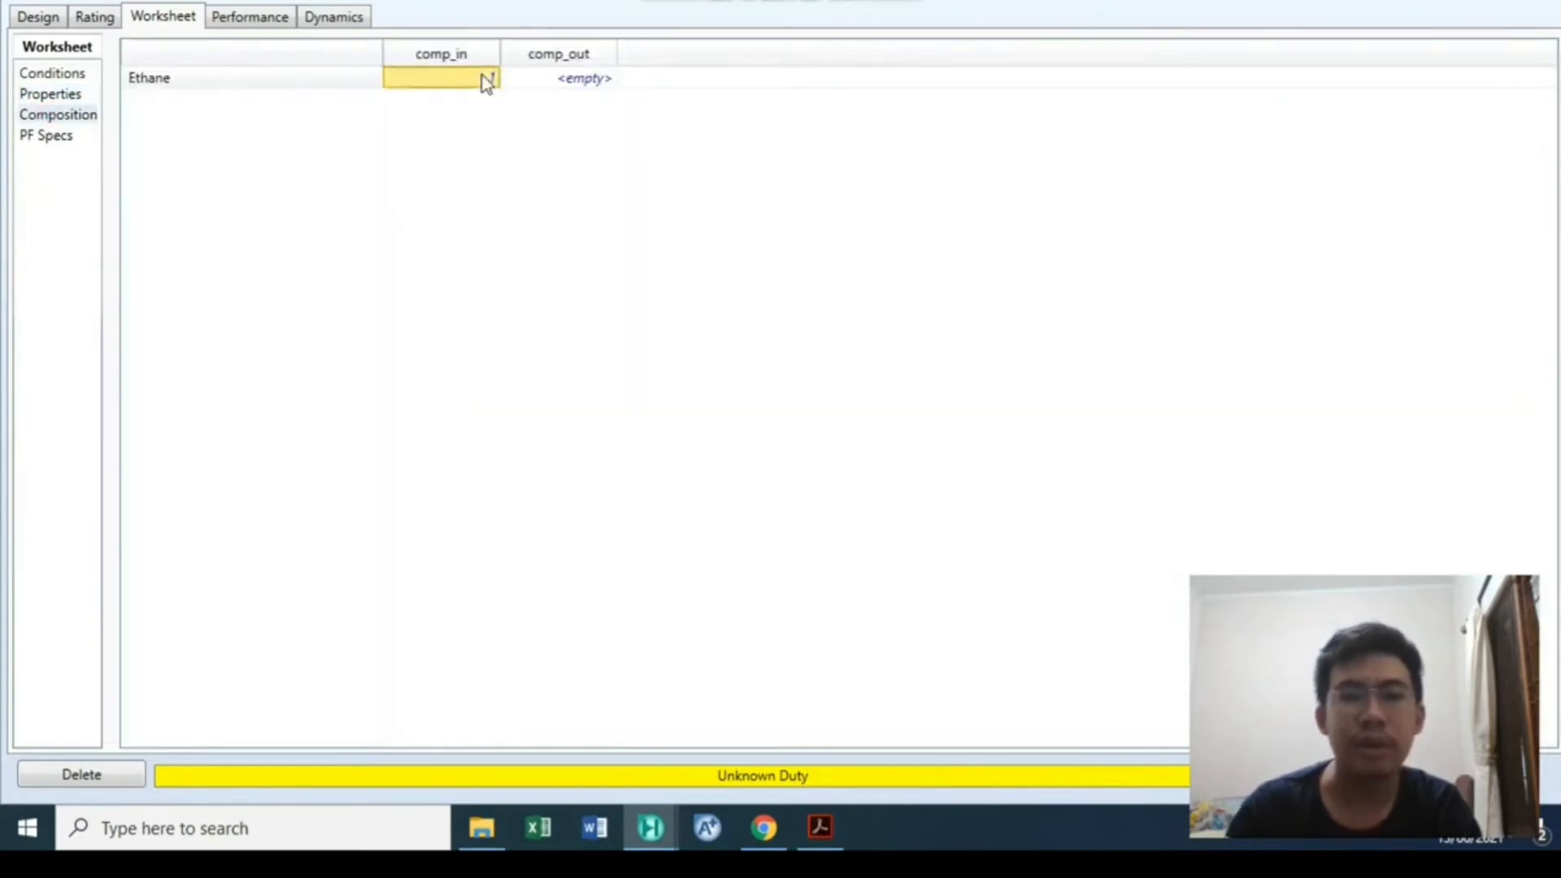
pyautogui.write('1')
pyautogui.press('Return')
pyautogui.click(888, 630)
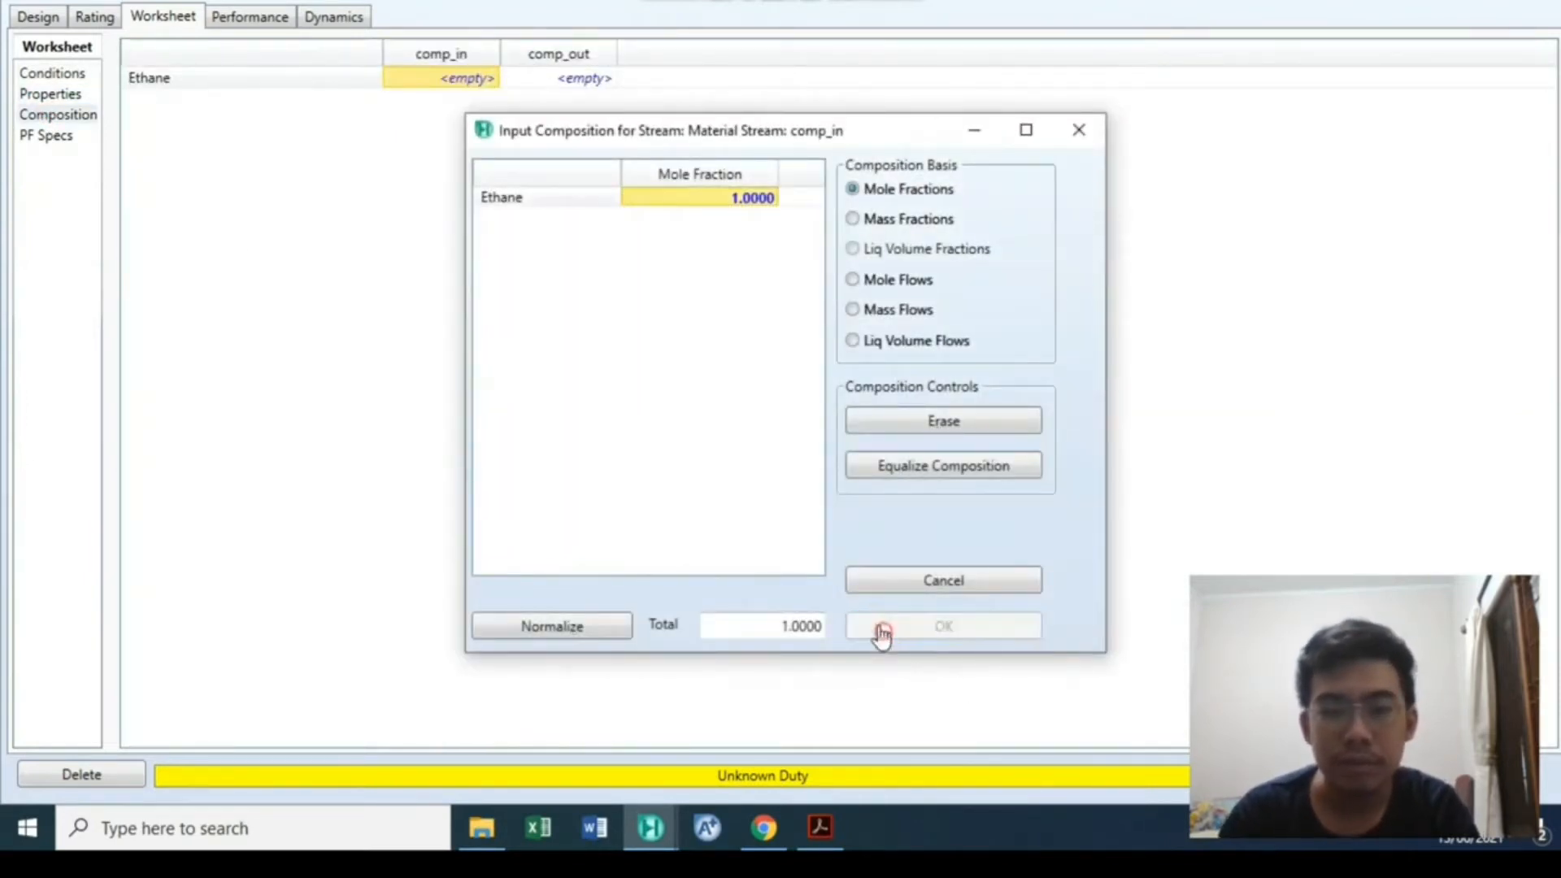
# Return to the stream conditions and check the feed flow rate in the Simulkuy #3 PDF in Acrobat
pyautogui.click(55, 76)
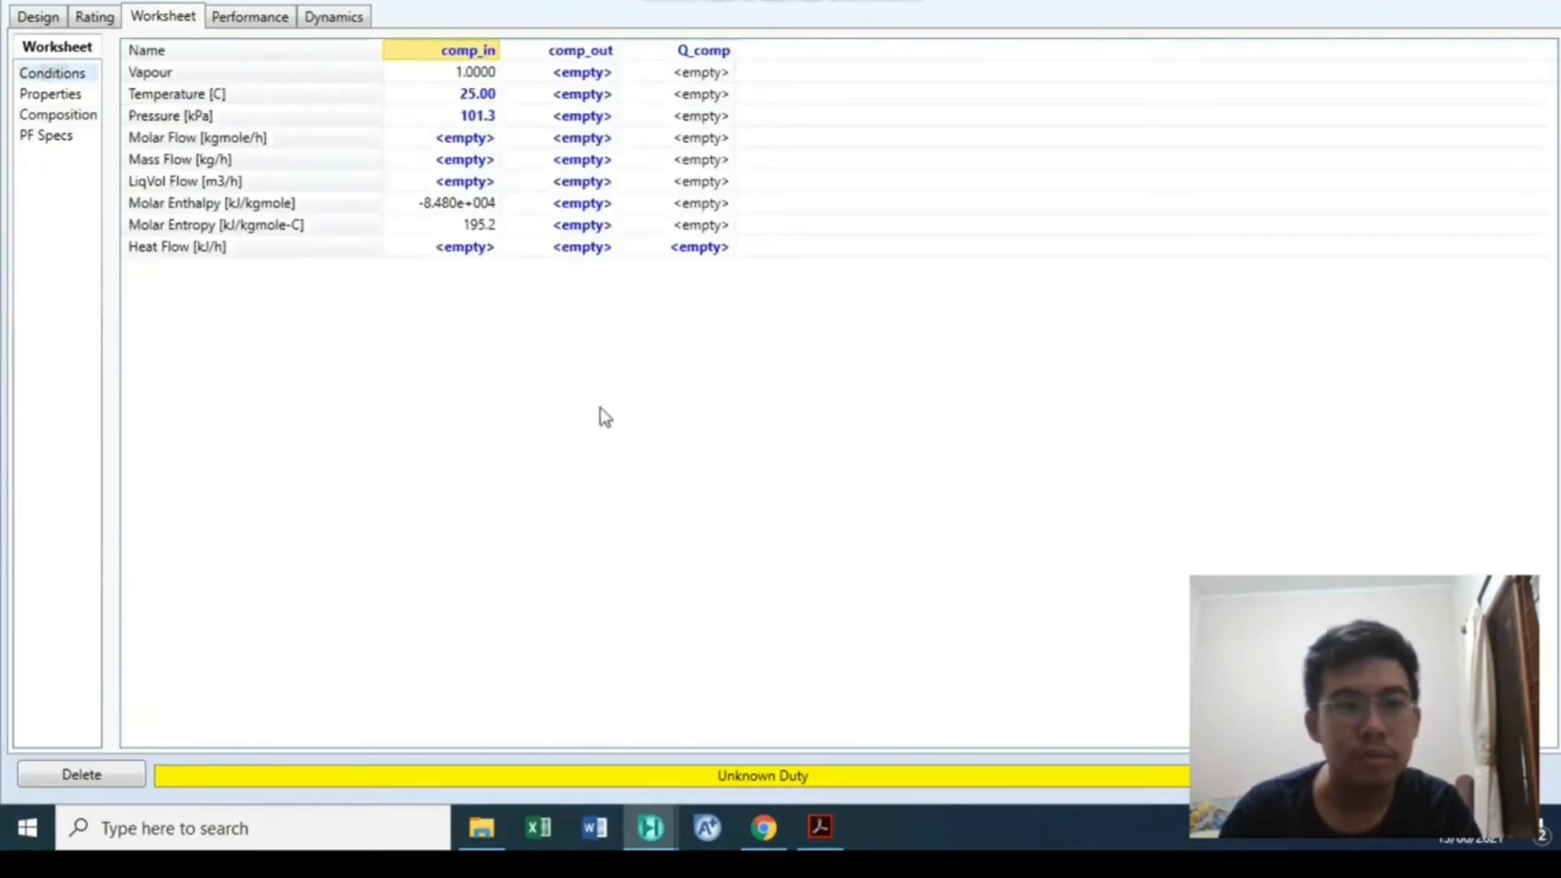
pyautogui.click(821, 828)
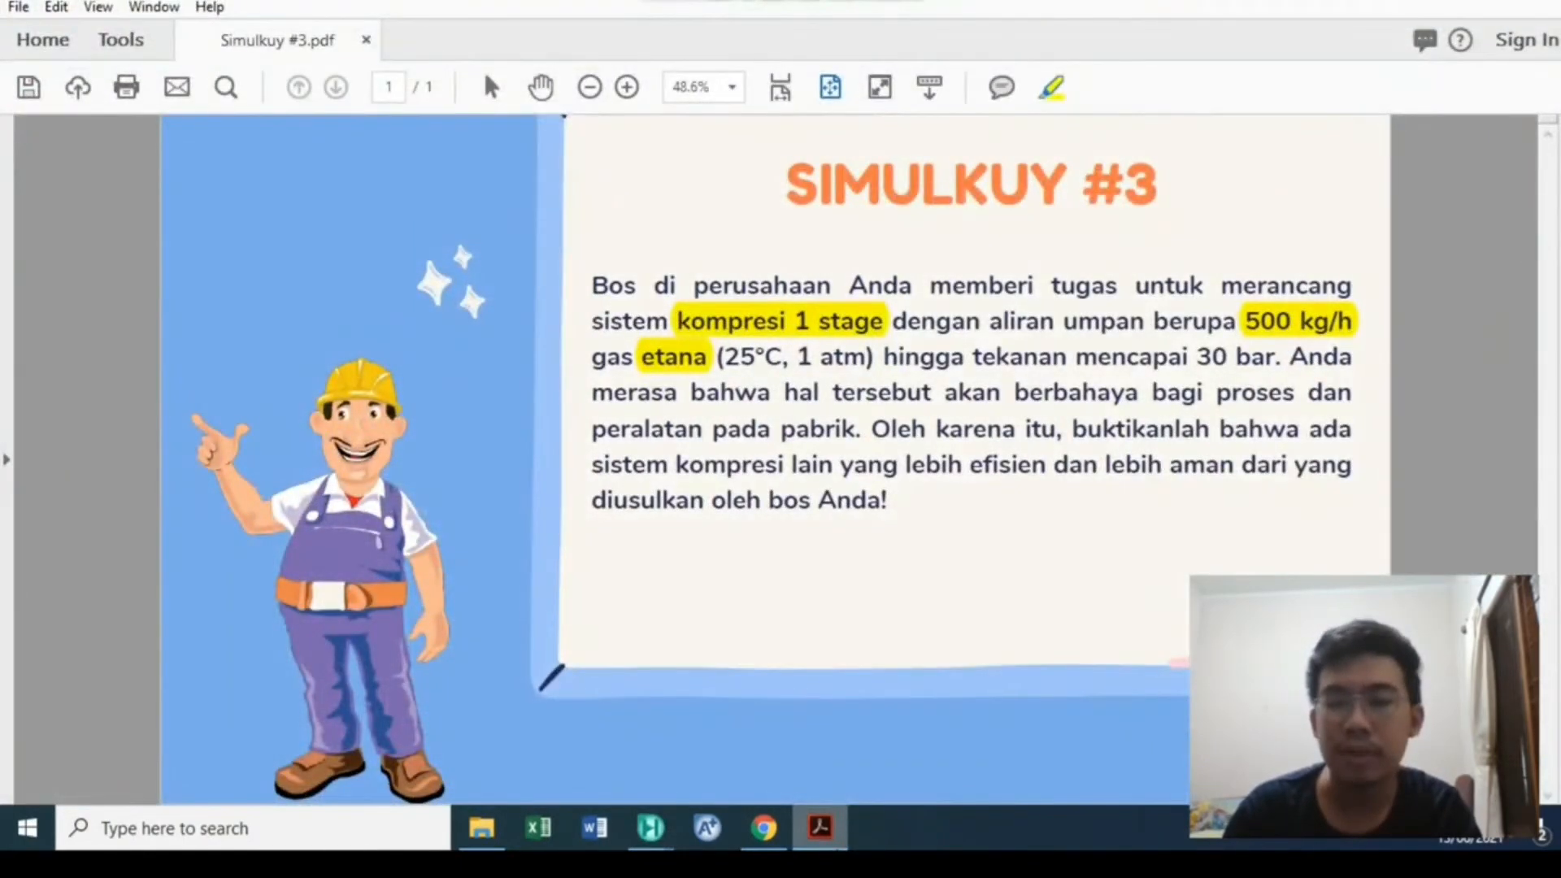
pyautogui.click(821, 828)
pyautogui.doubleClick(440, 165)
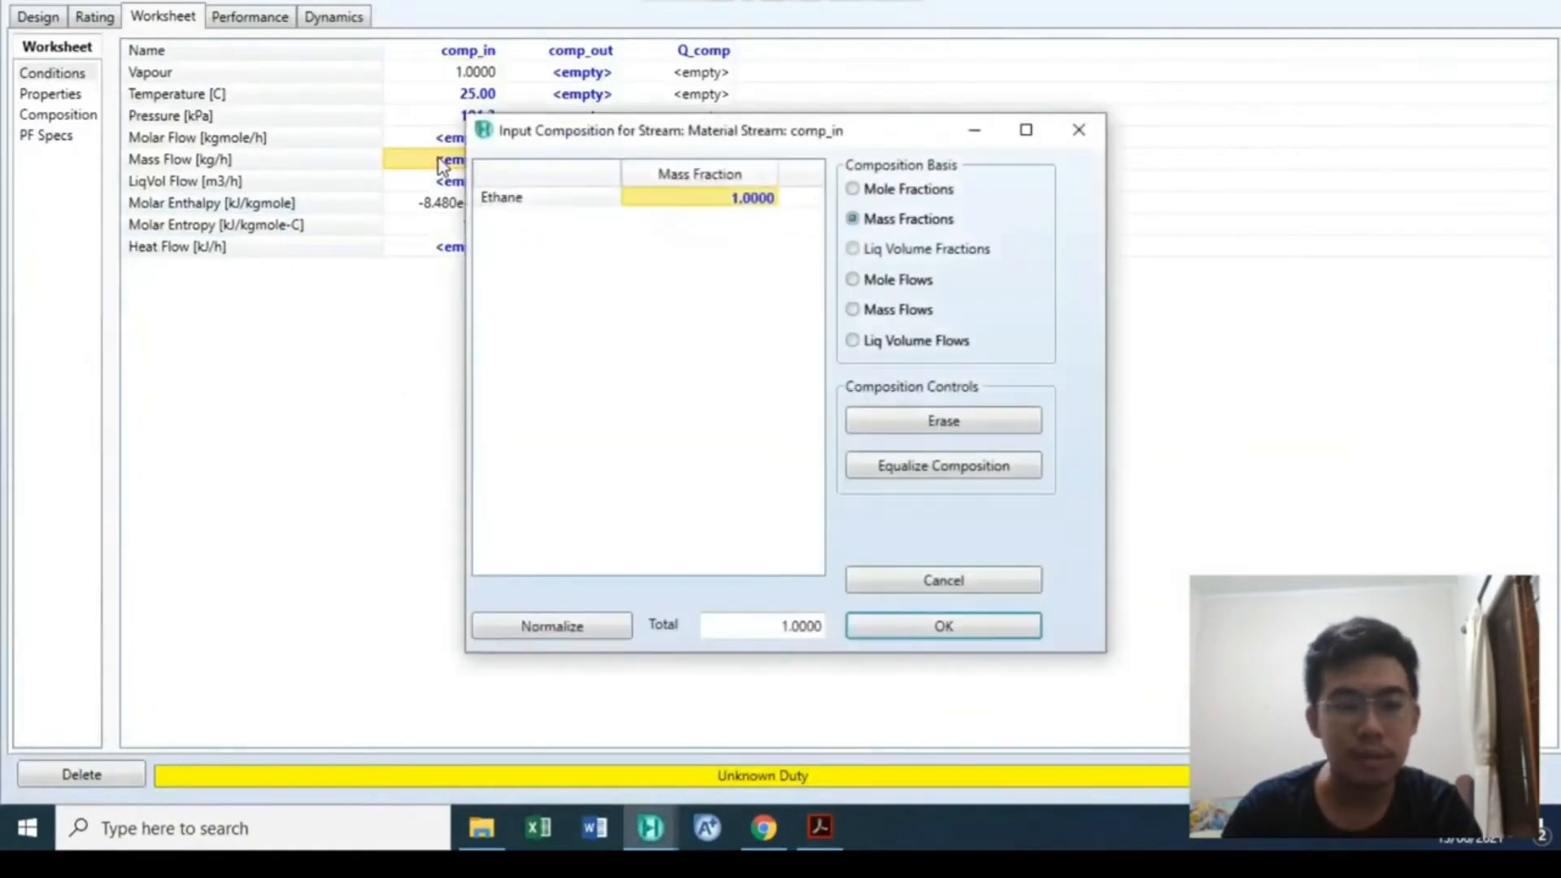
pyautogui.write('500')
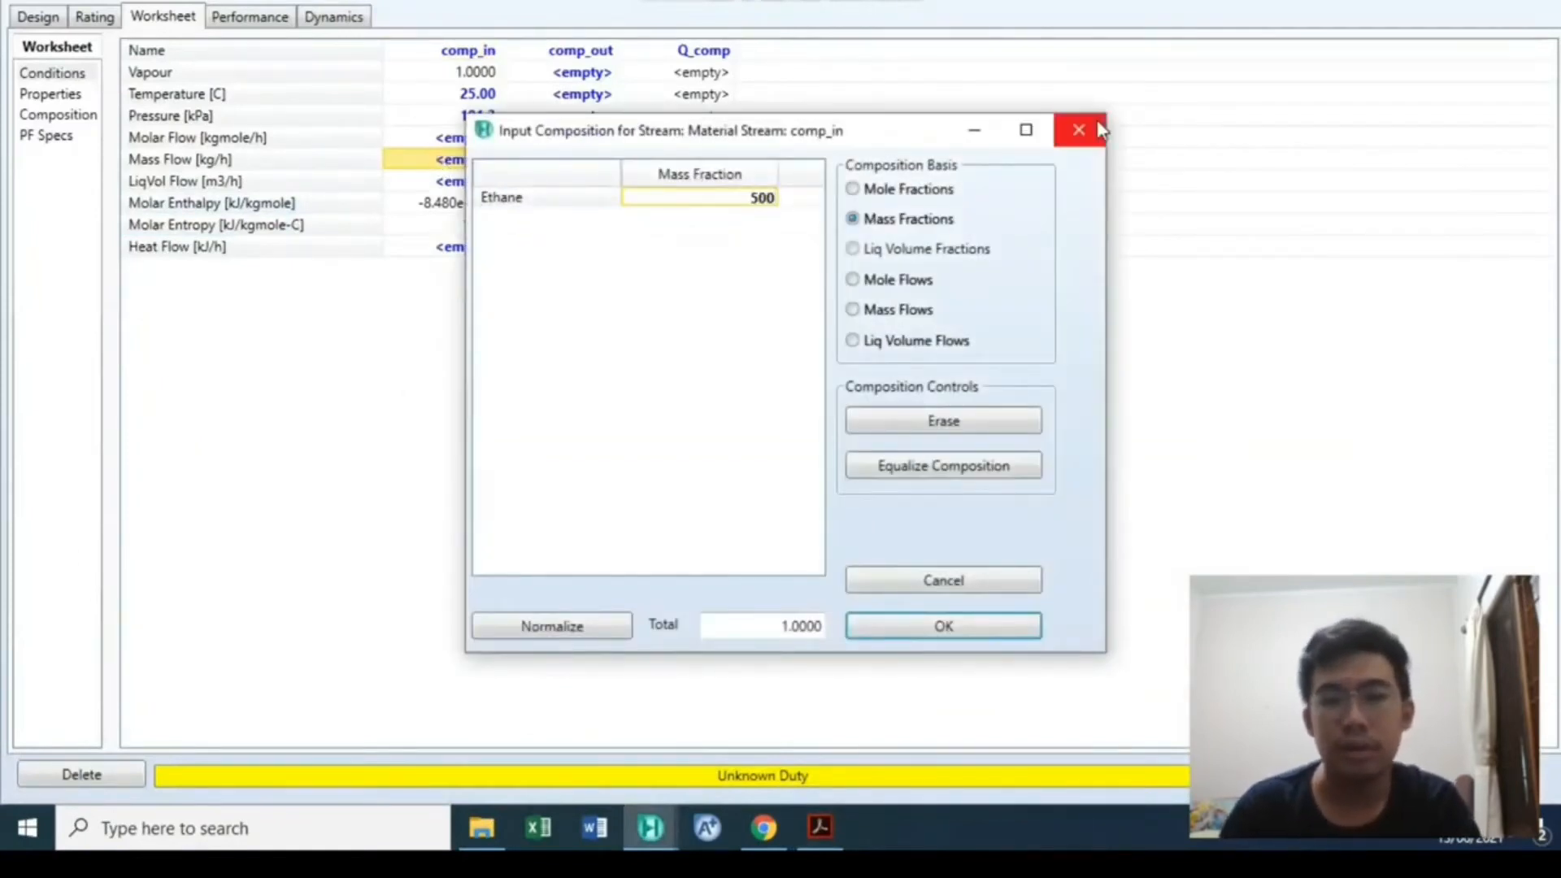
pyautogui.click(1079, 130)
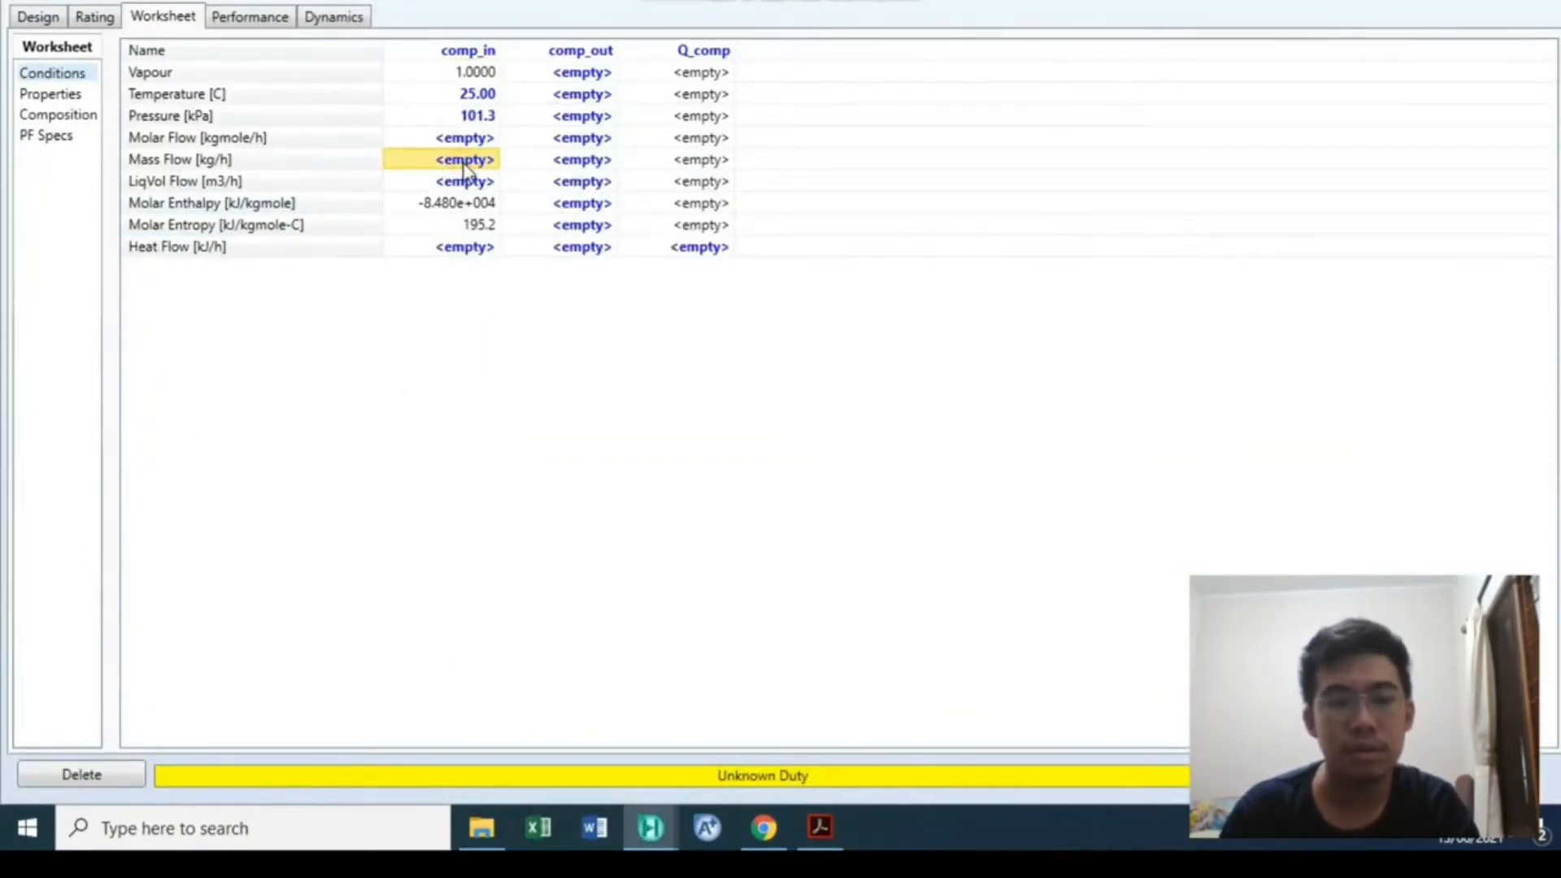
# Set the comp_in mass flow to 500 kg/h and return to the flowsheet
pyautogui.write('500')
pyautogui.press('Return')
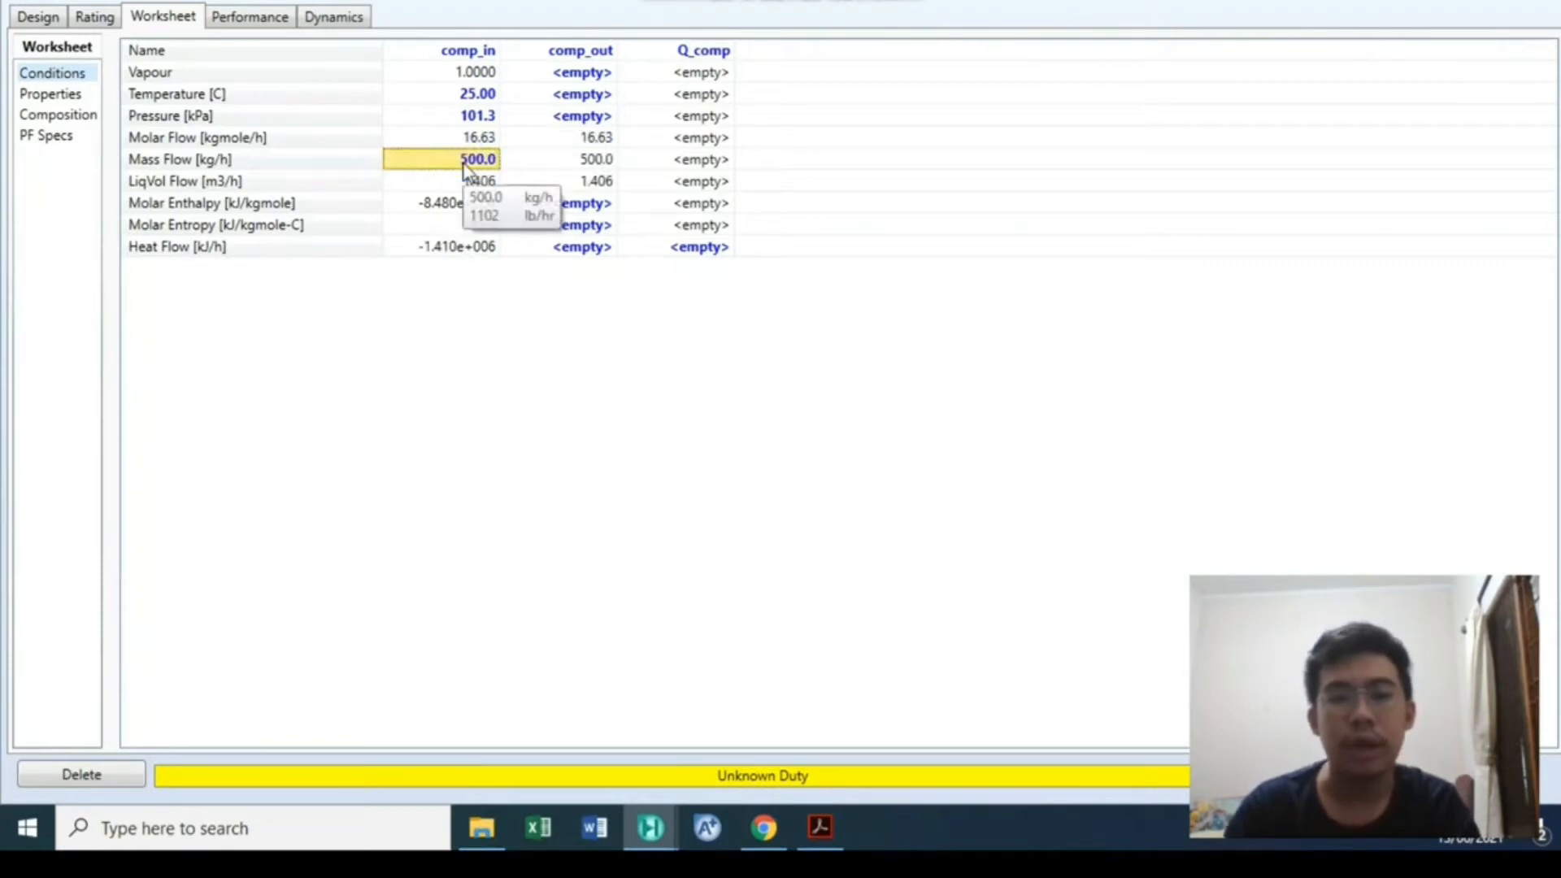
pyautogui.click(1521, 3)
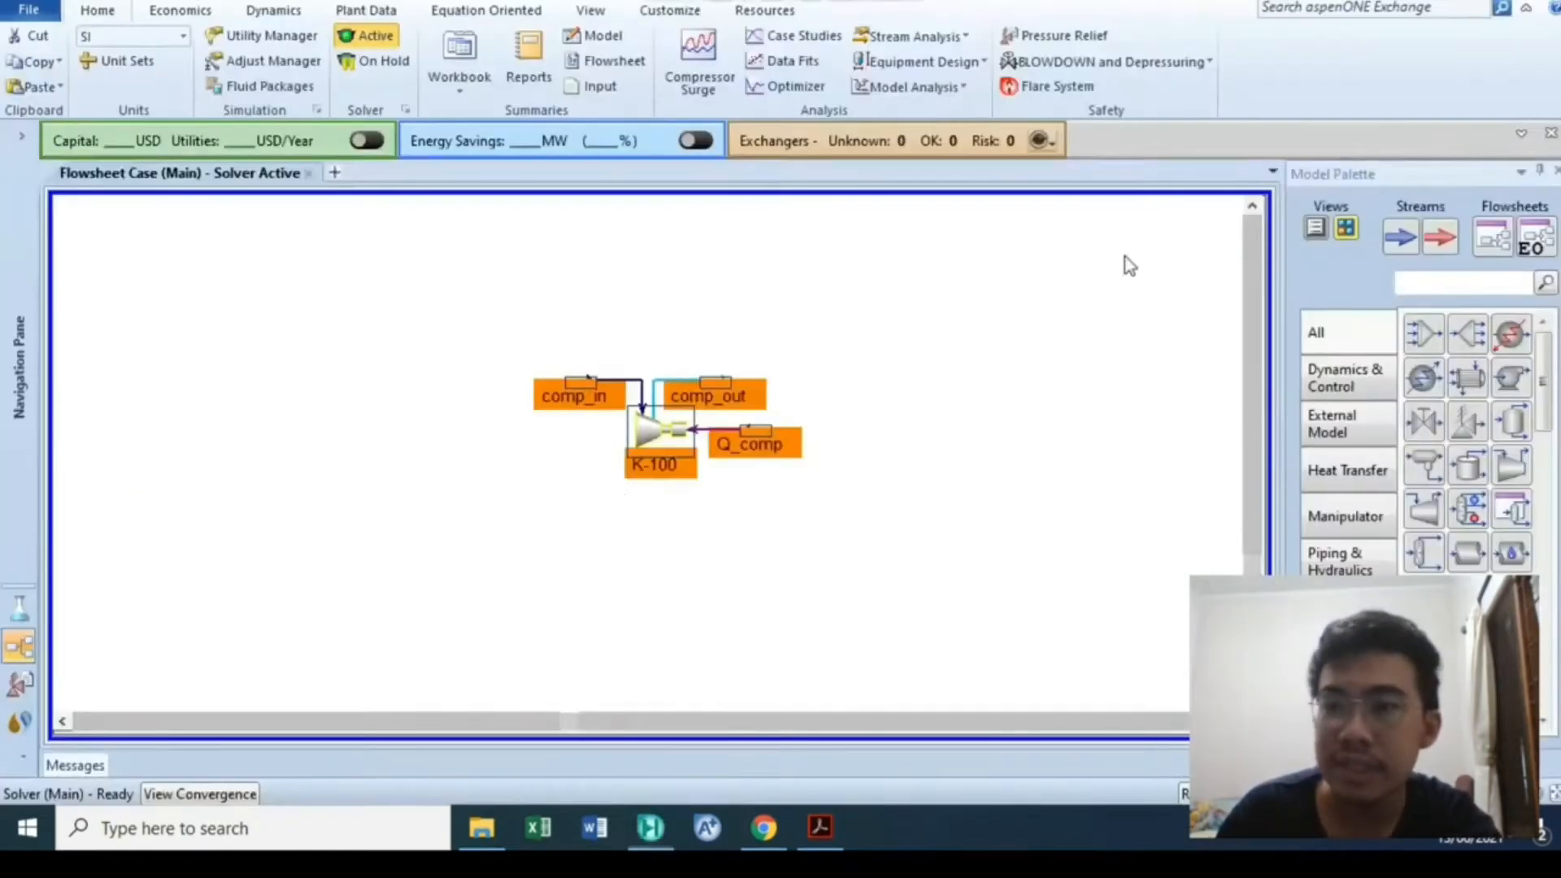
pyautogui.click(838, 478)
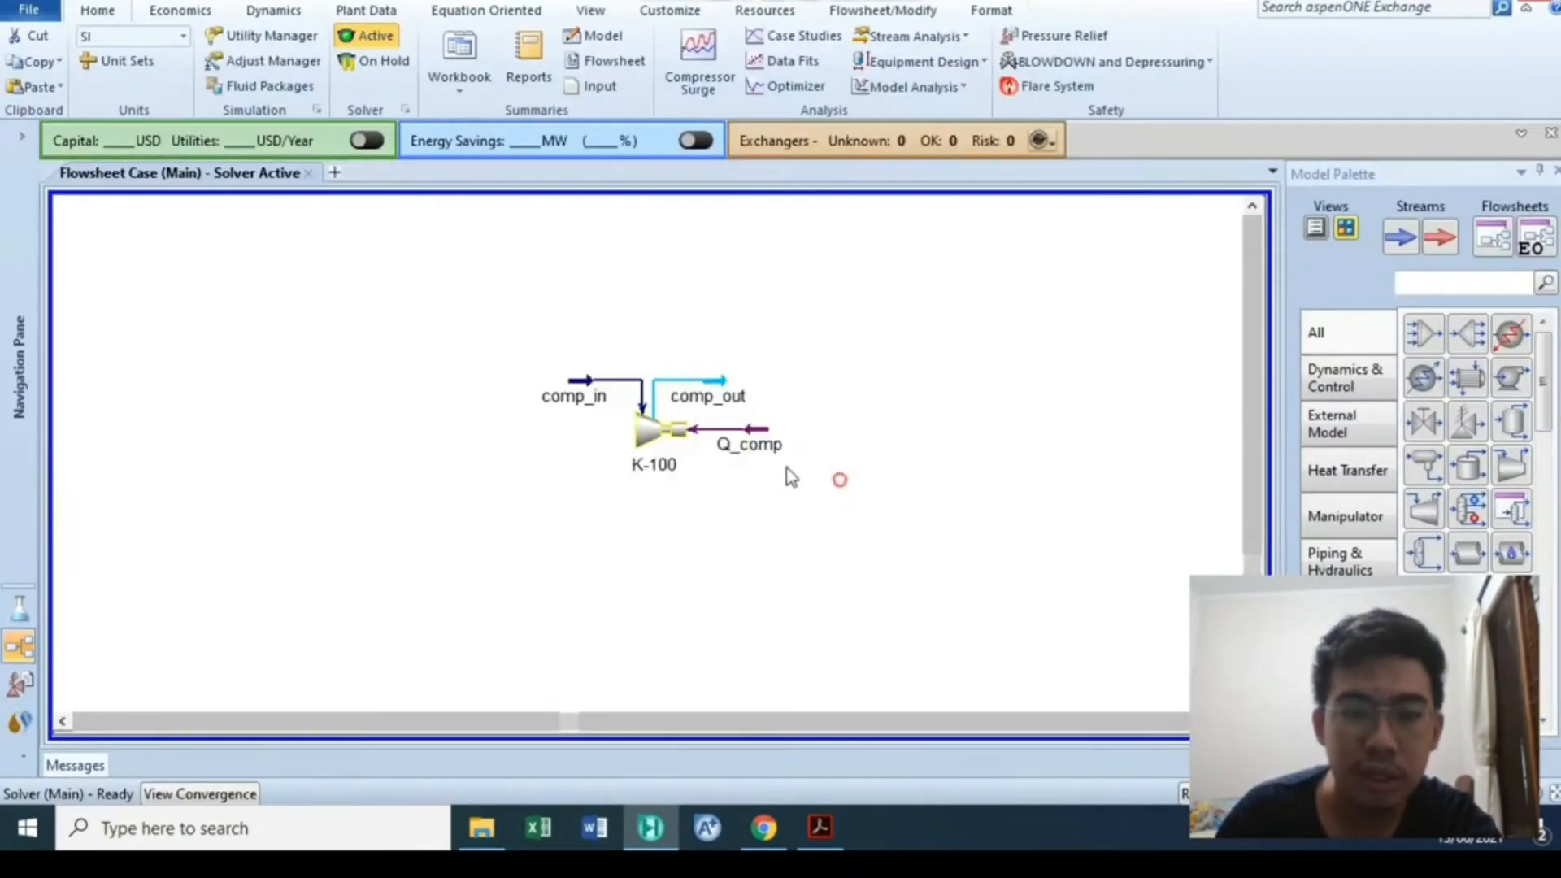
# Reopen compressor K-100, check its efficiency and other design parameters, and go back to the stream conditions worksheet
pyautogui.doubleClick(651, 433)
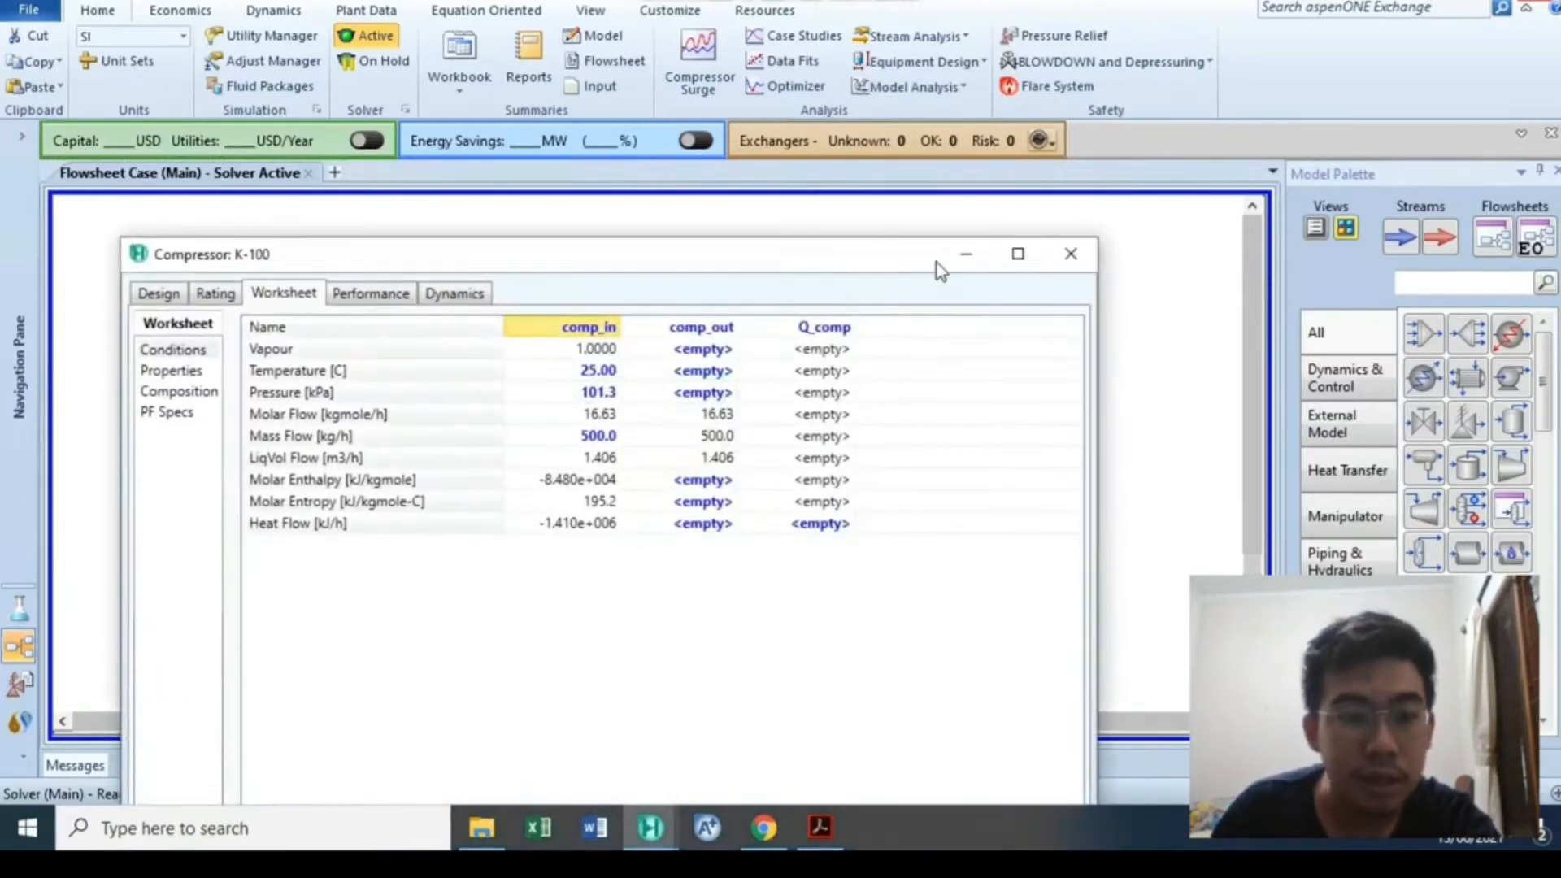
pyautogui.click(1018, 254)
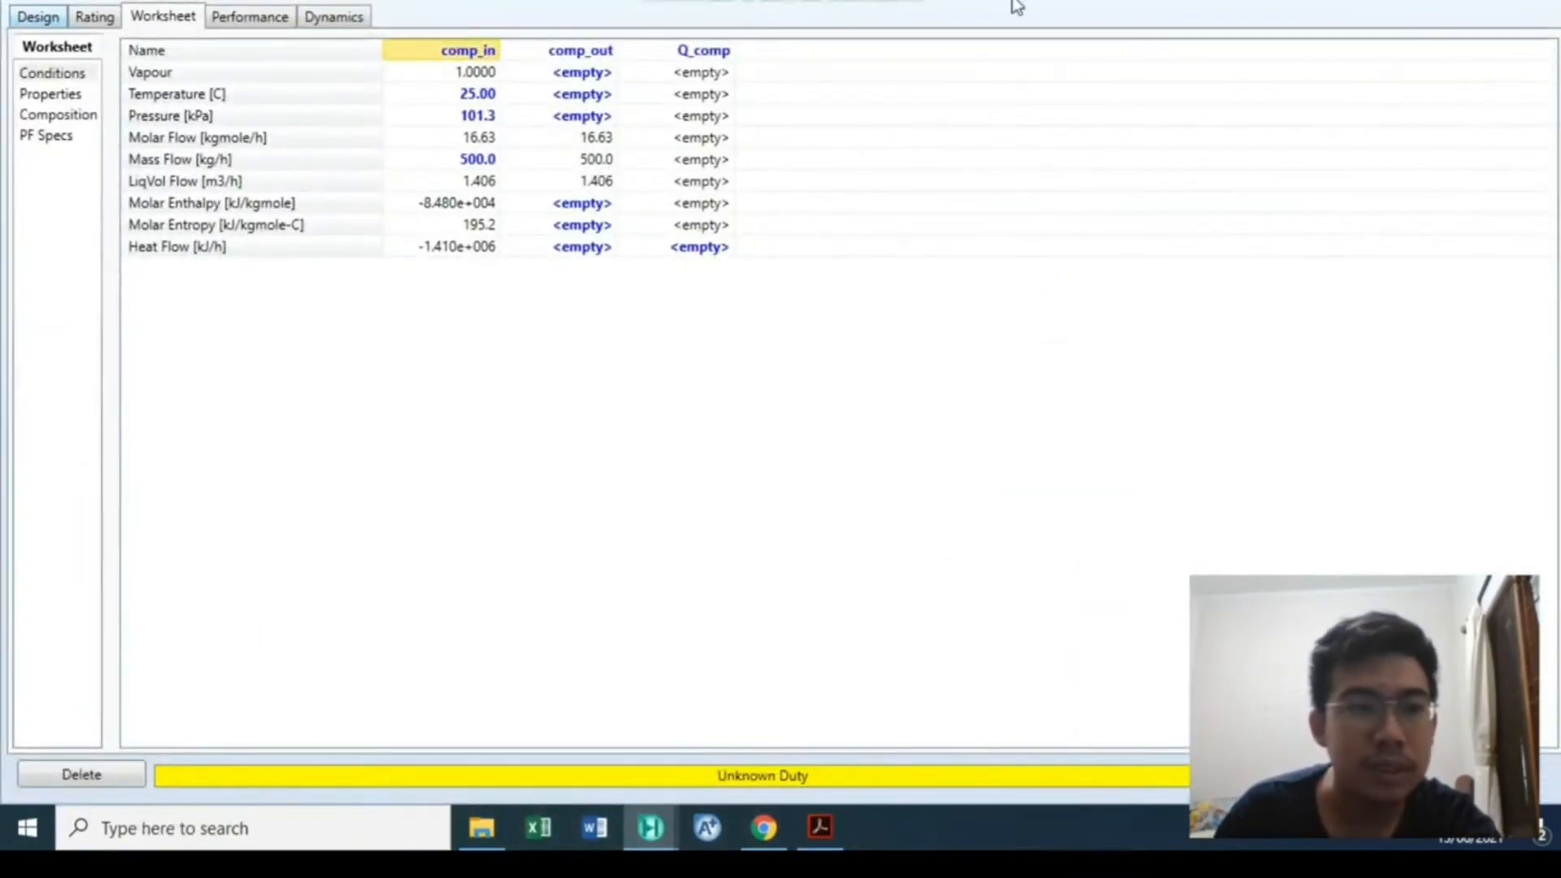
pyautogui.click(28, 19)
pyautogui.click(52, 95)
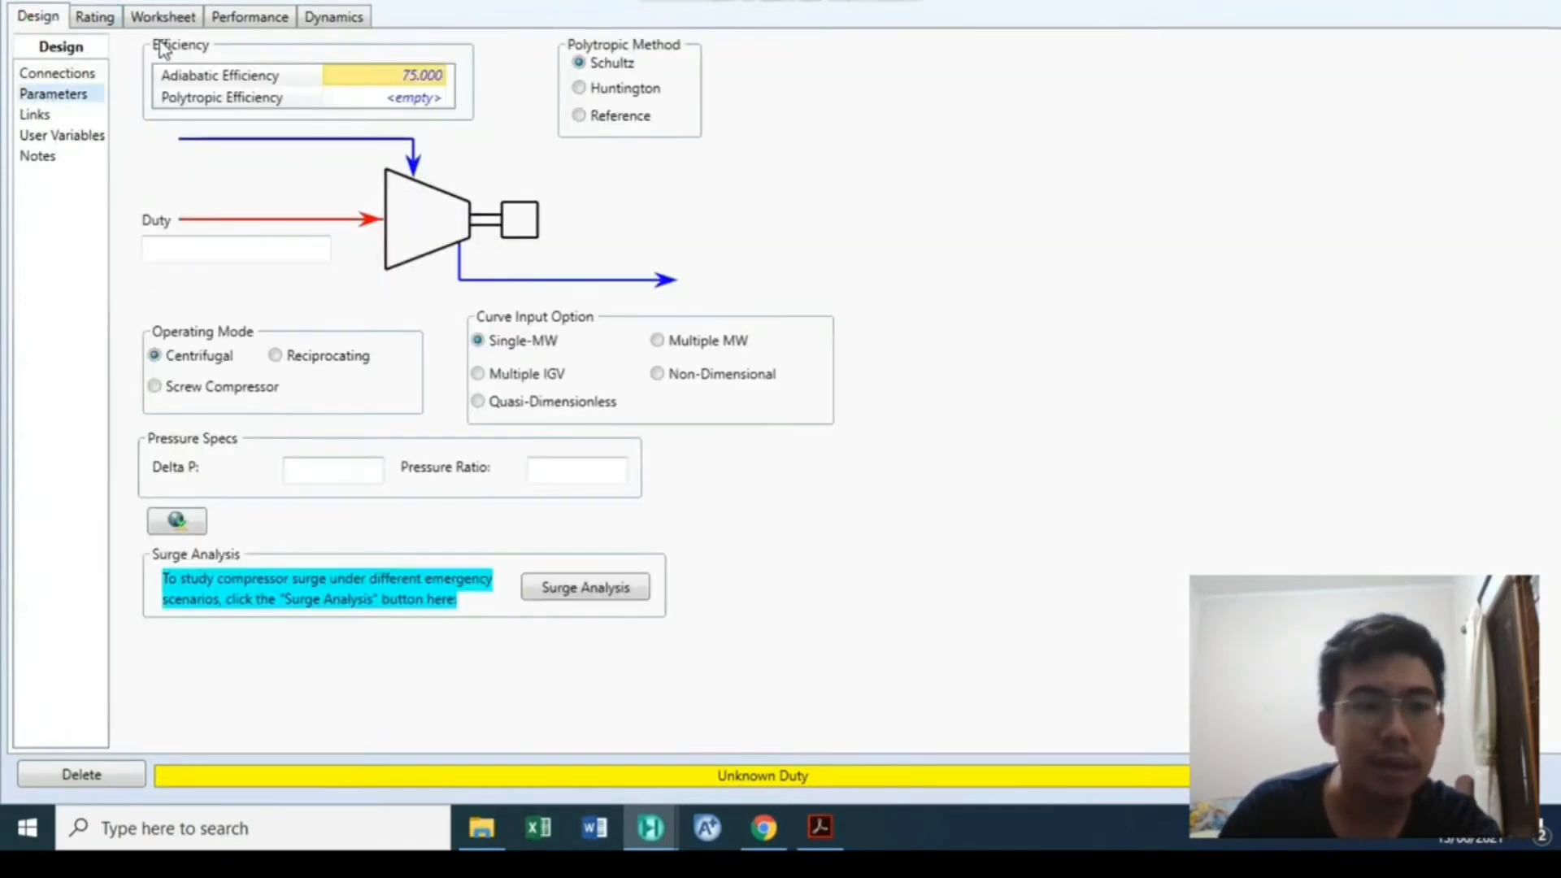
pyautogui.click(252, 20)
pyautogui.click(163, 17)
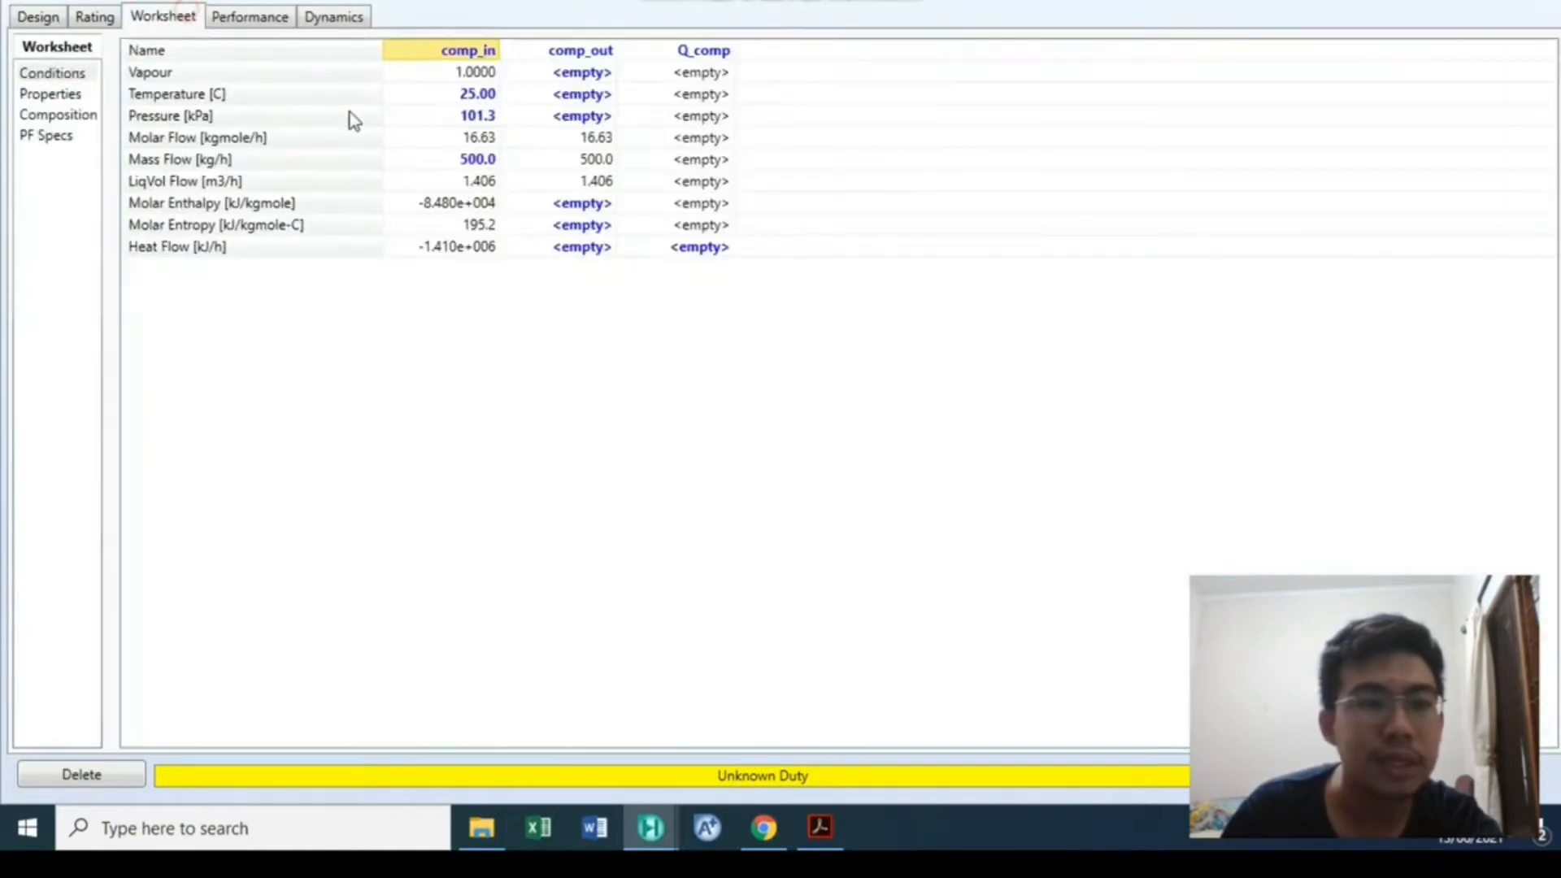
# Check the required outlet pressure in the Simulkuy #3 PDF in Acrobat and return to the compressor worksheet
pyautogui.click(582, 116)
pyautogui.click(831, 820)
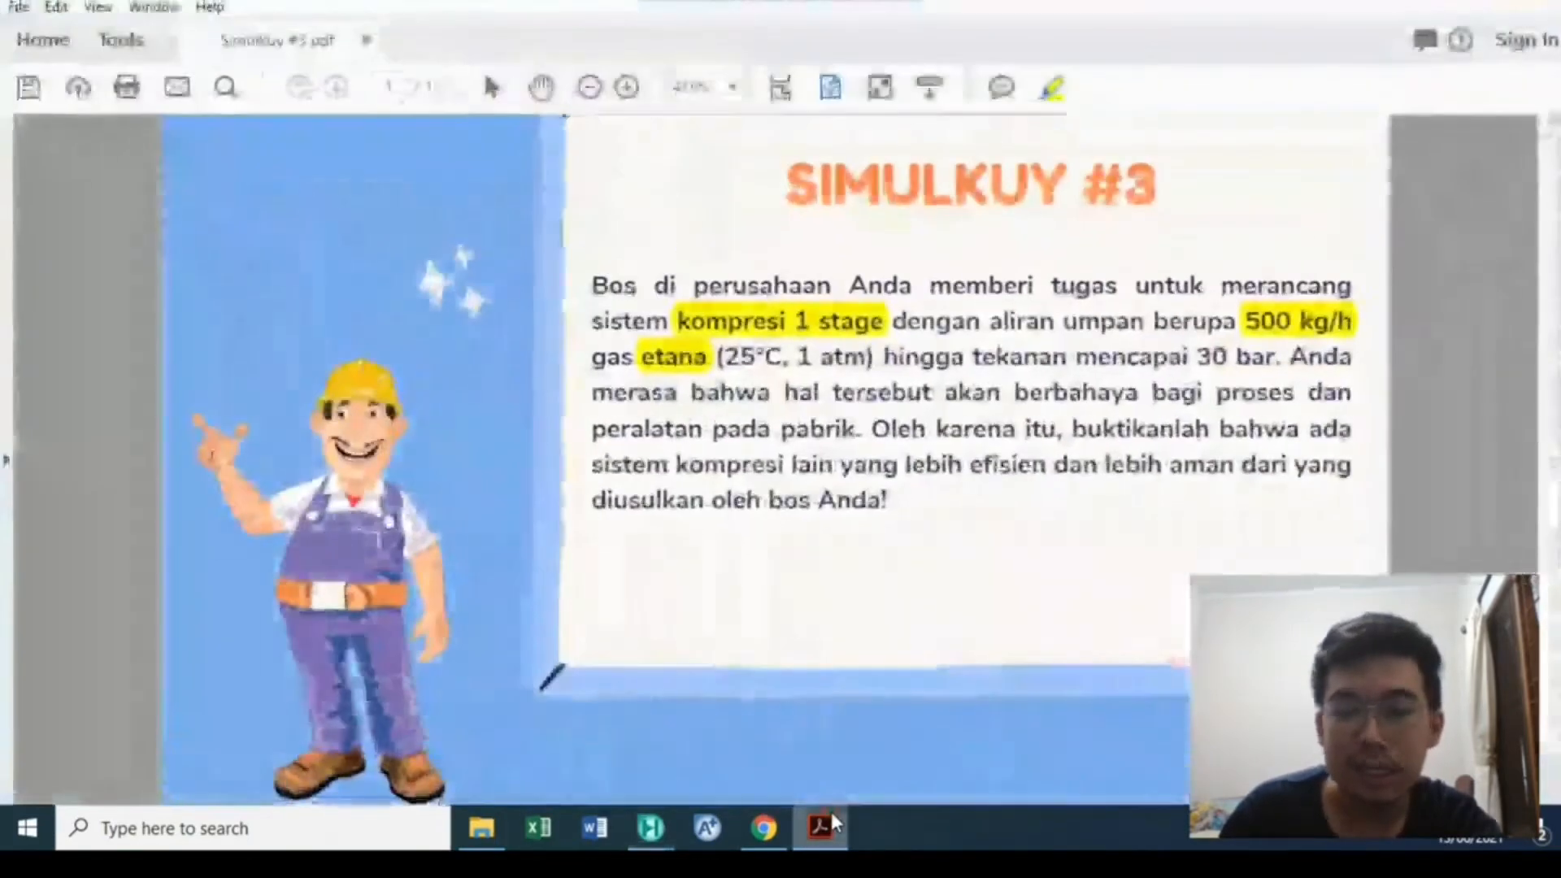
pyautogui.click(831, 820)
pyautogui.click(579, 95)
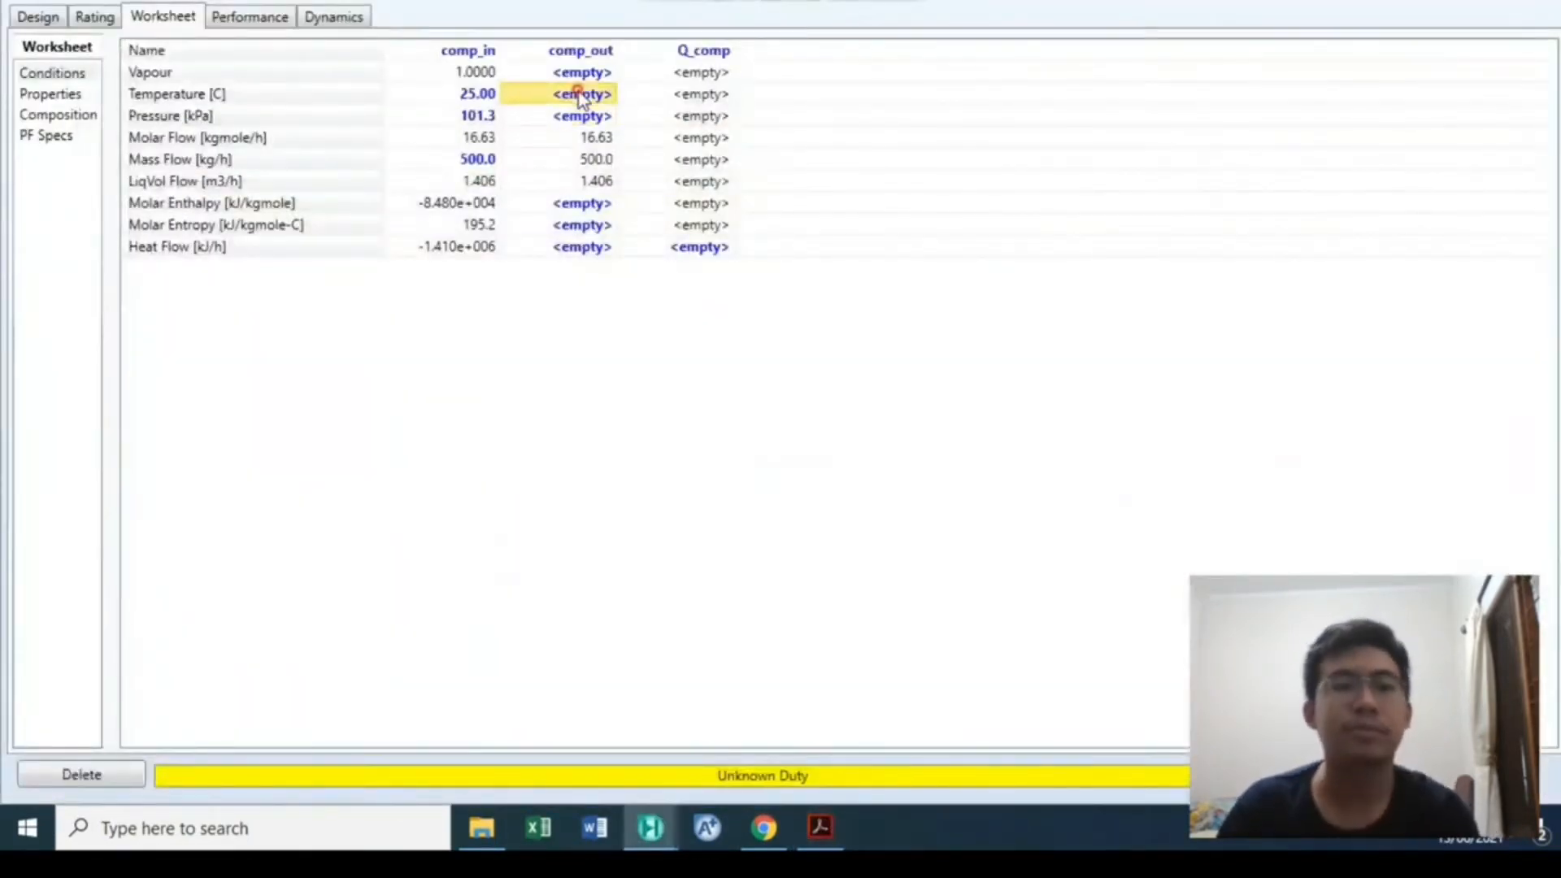
# Set the comp_out pressure to 30 bar in the compressor worksheet
pyautogui.click(583, 114)
pyautogui.write('30')
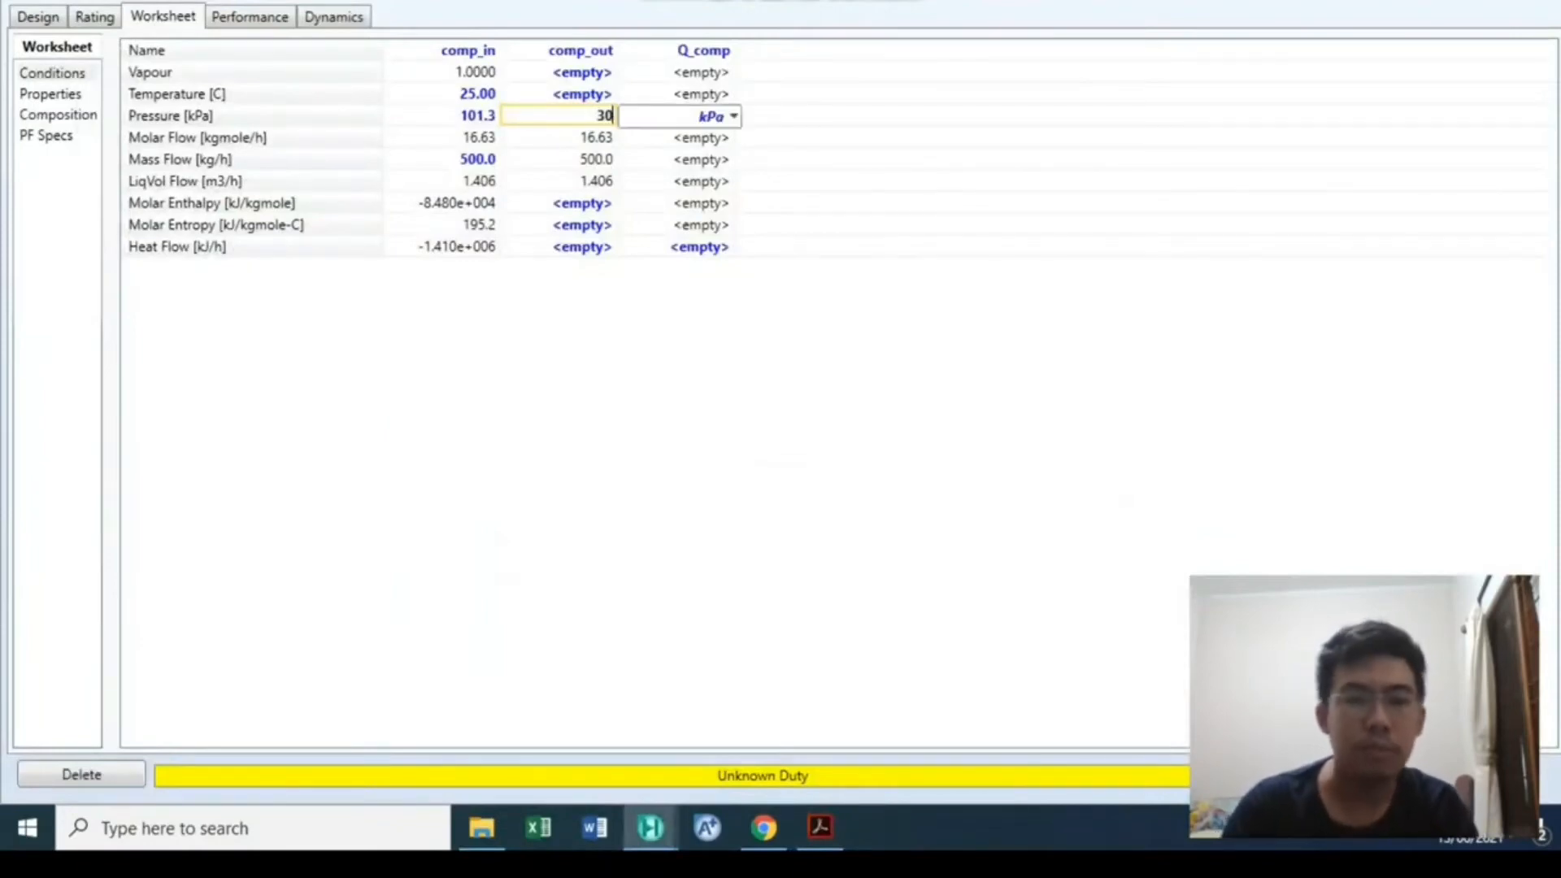
pyautogui.click(739, 119)
pyautogui.click(738, 119)
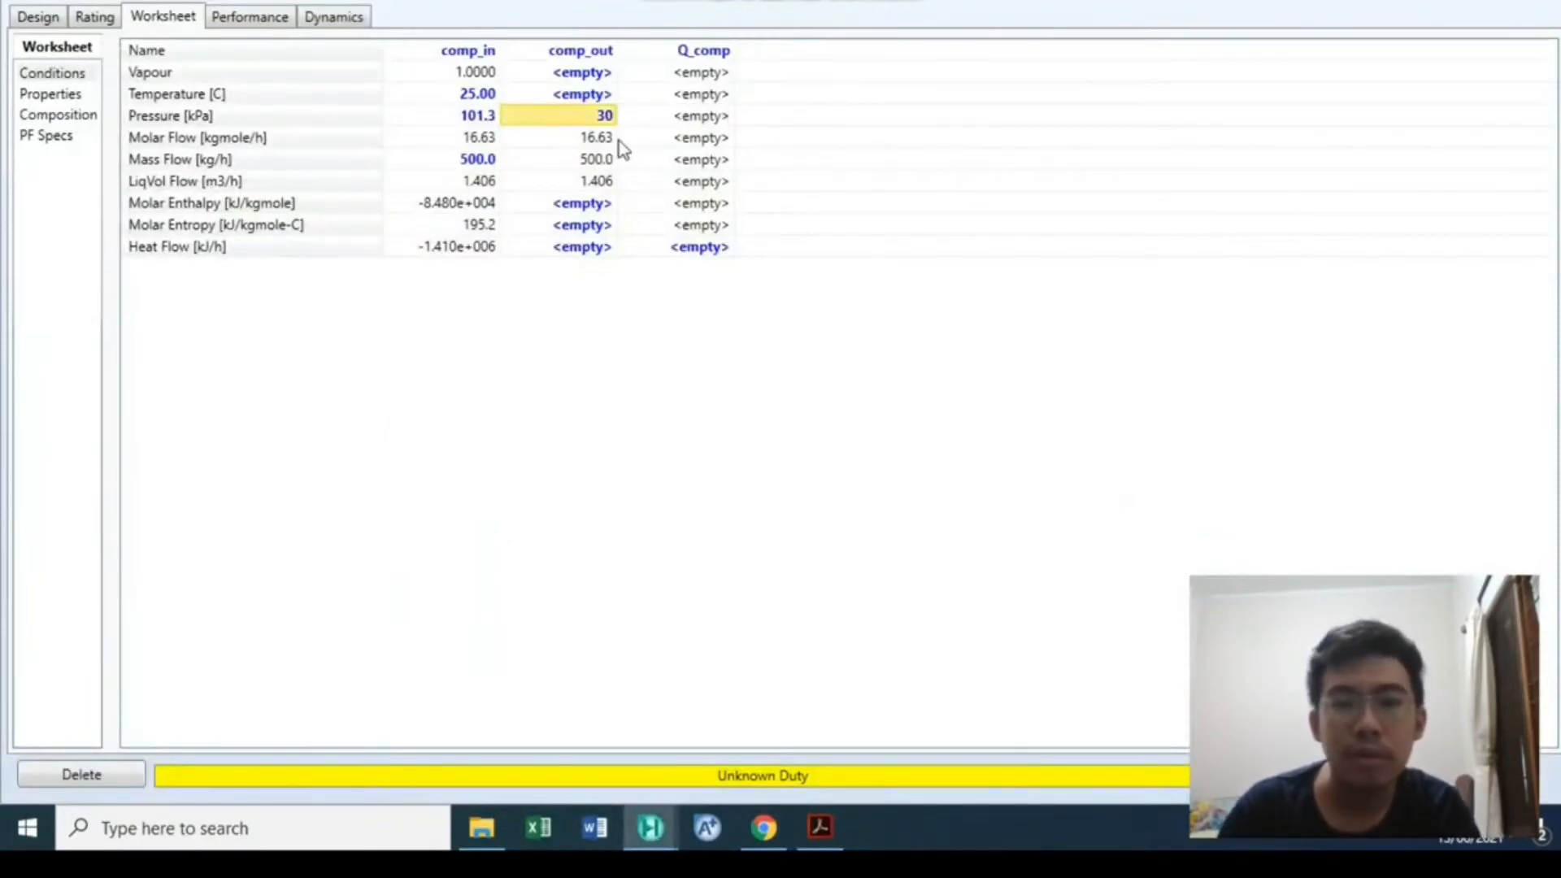
pyautogui.write('3')
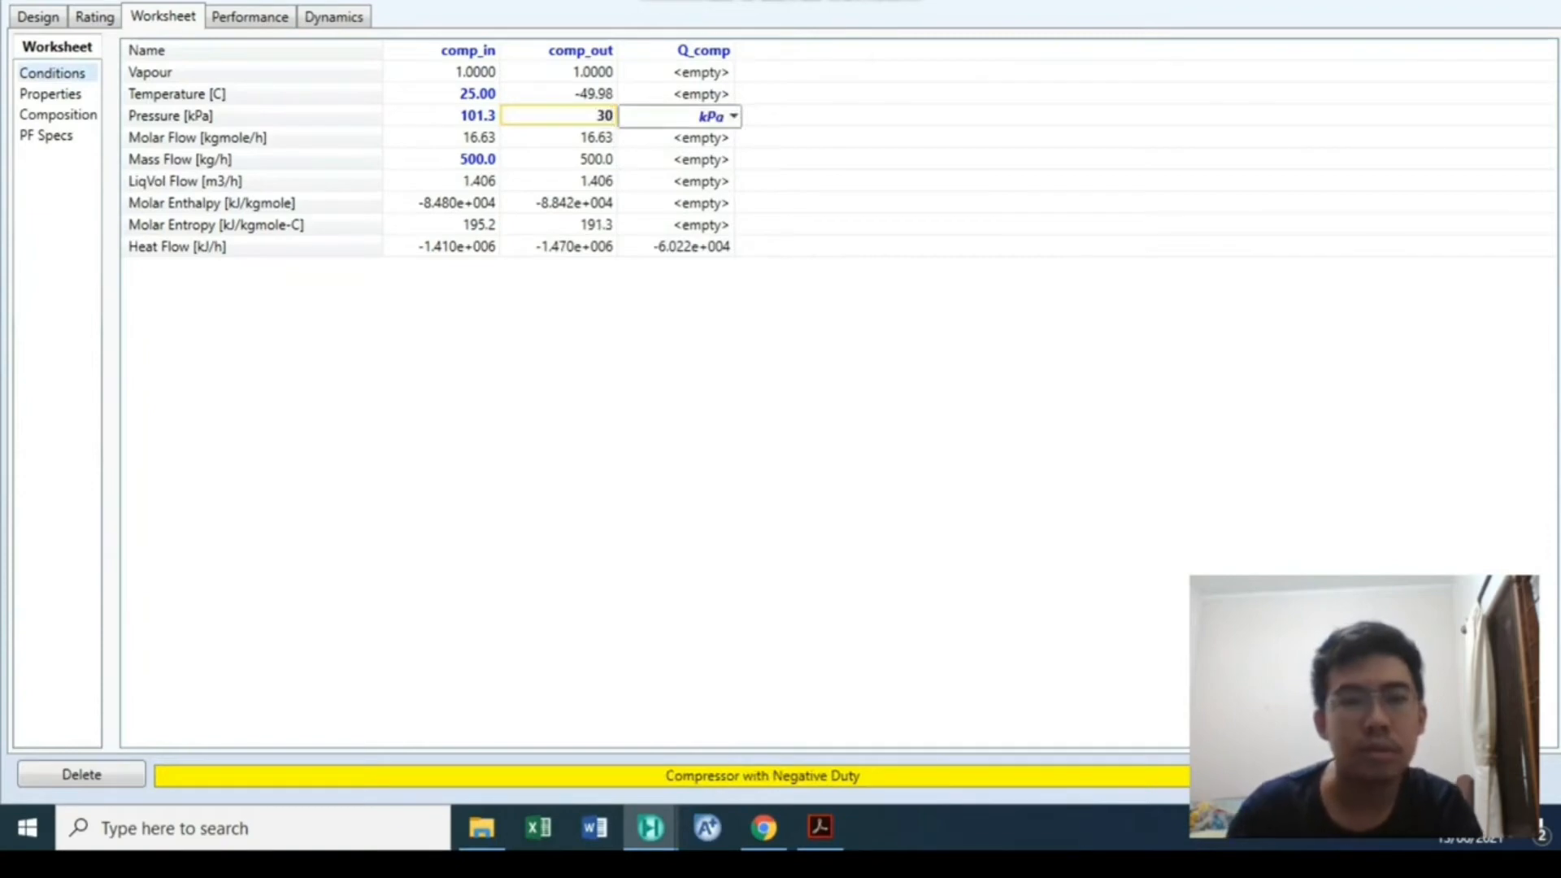
pyautogui.write('0')
pyautogui.click(734, 116)
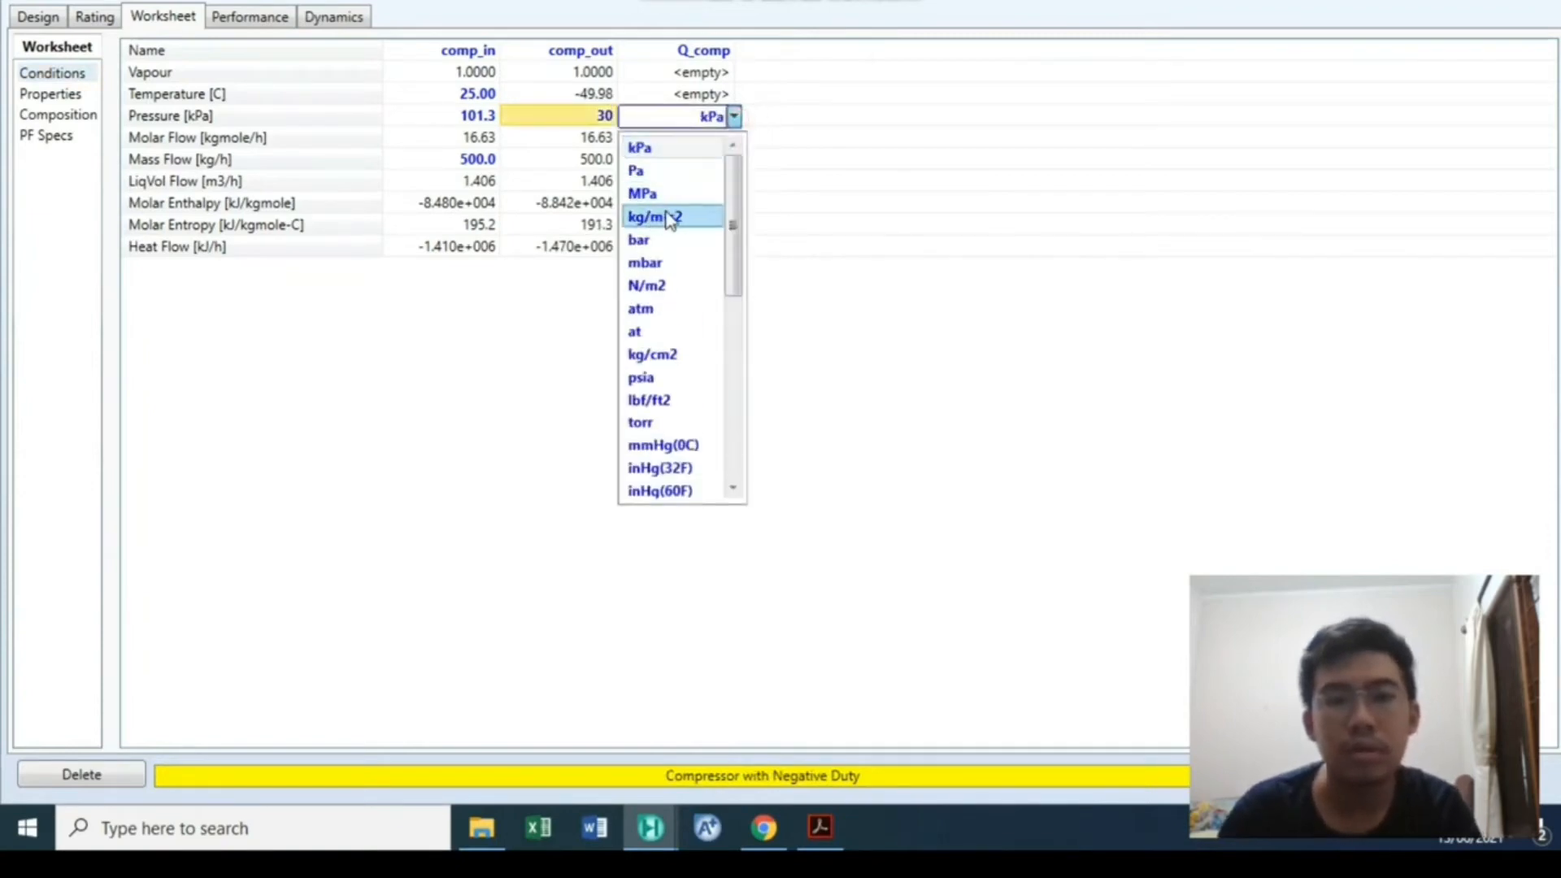
pyautogui.click(691, 239)
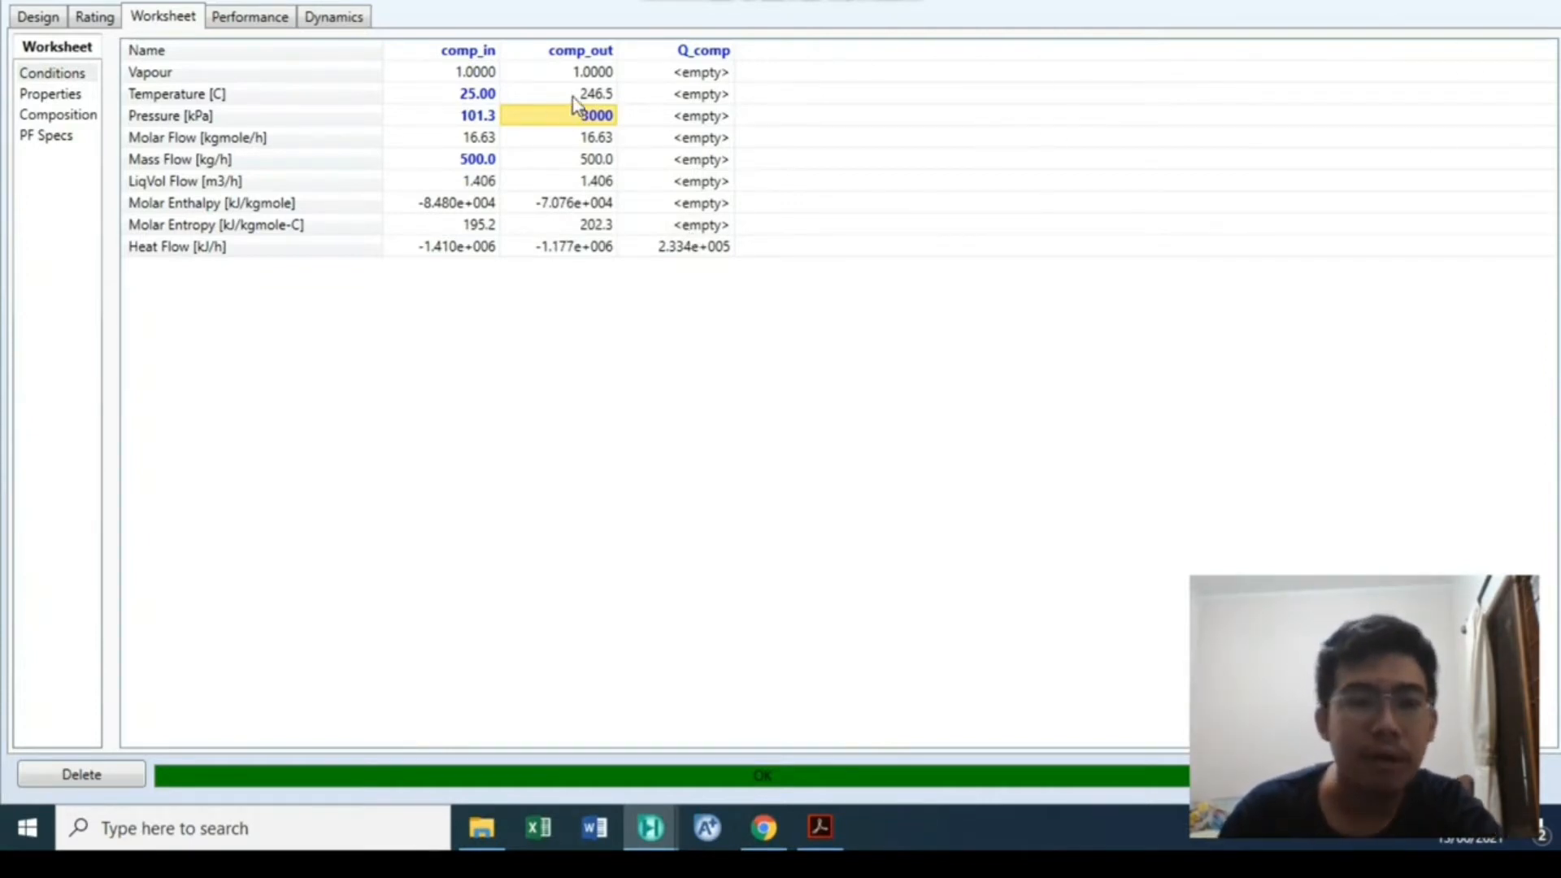
# Inspect the calculated comp_out temperature and close the compressor window
pyautogui.moveTo(572, 96)
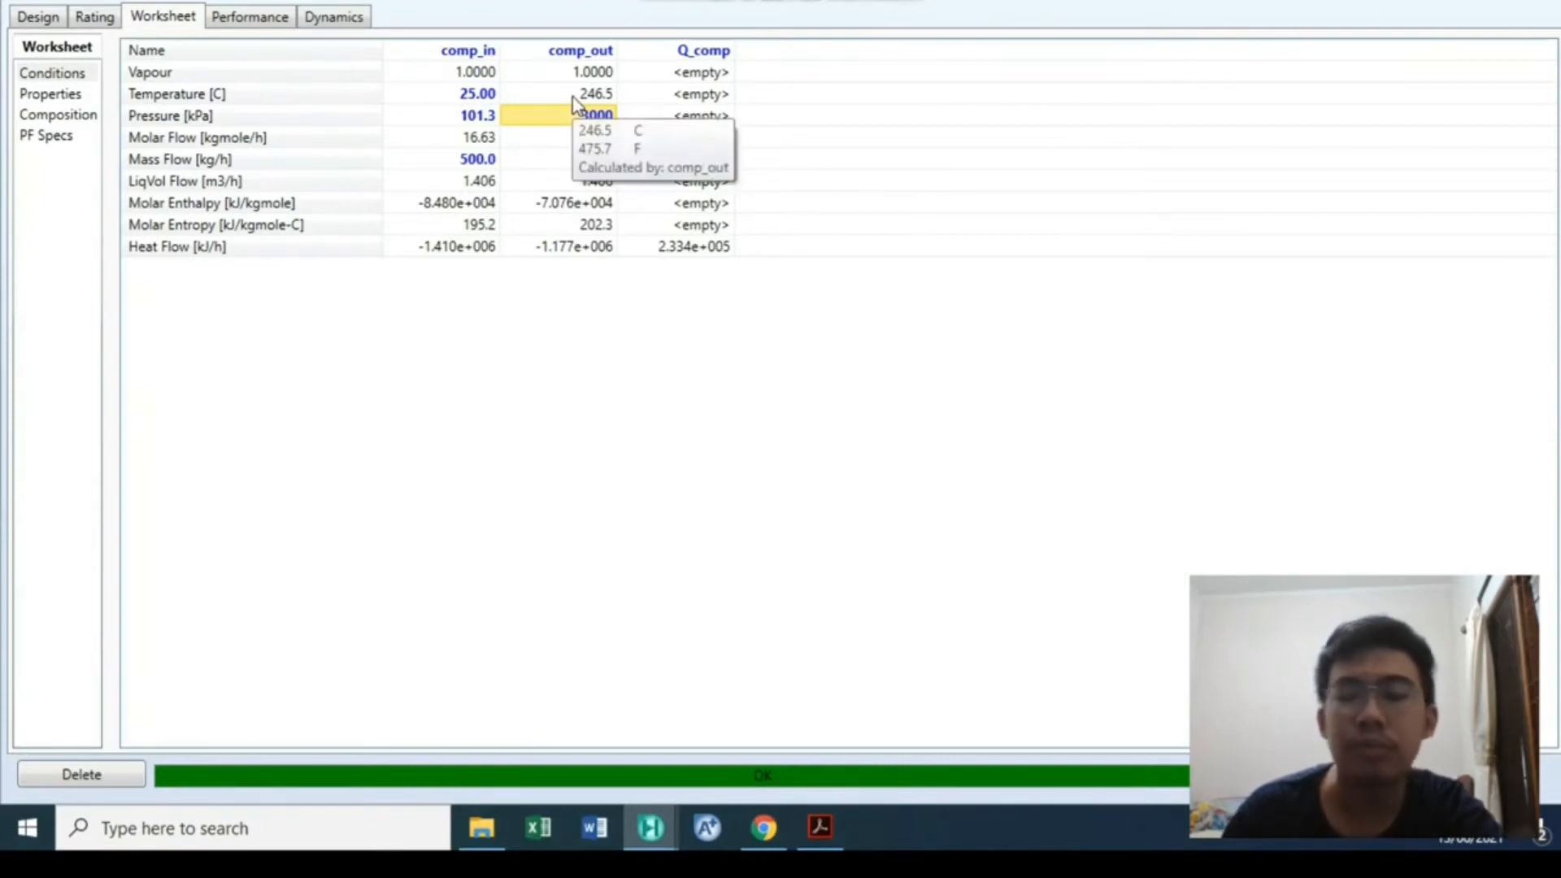
pyautogui.click(573, 96)
pyautogui.click(1541, 1)
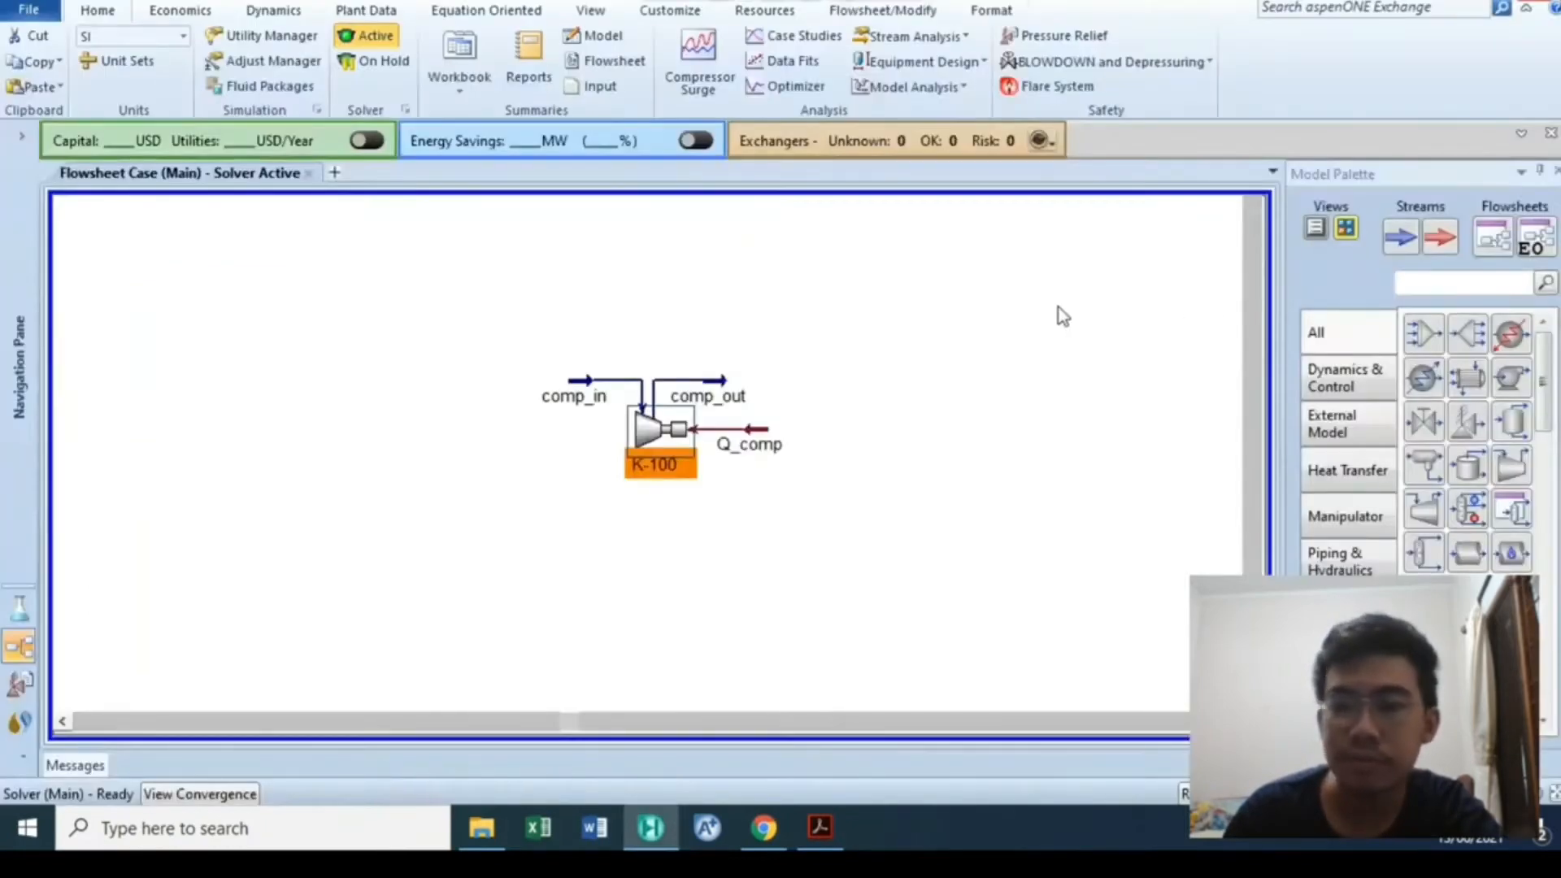
pyautogui.click(1007, 307)
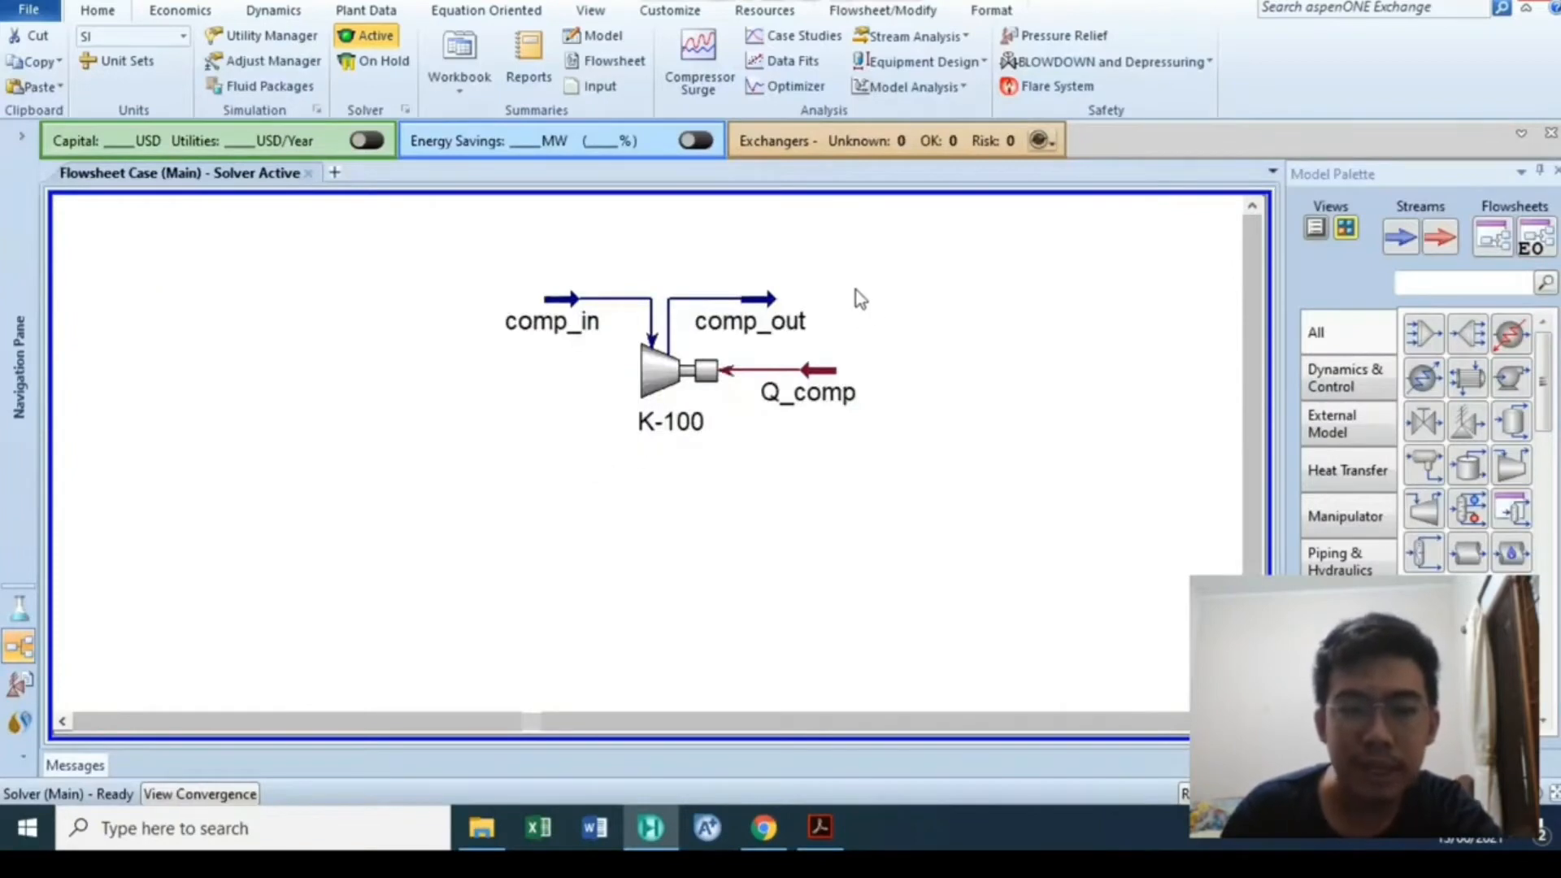
# Show the property table of the Q_comp energy stream and place it below the stream on the flowsheet
pyautogui.rightClick(840, 379)
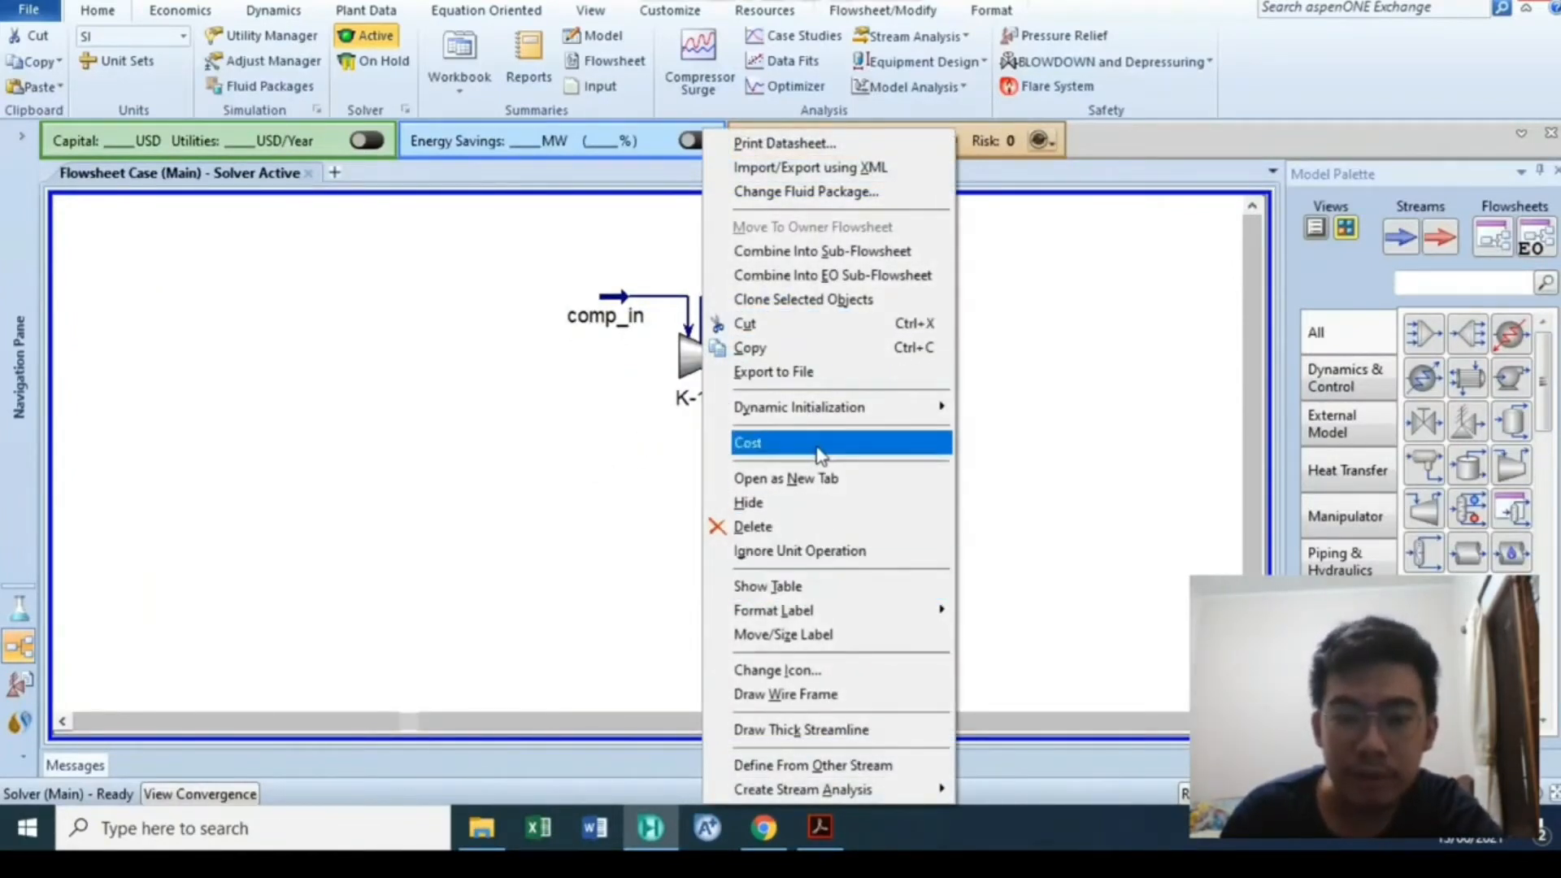
pyautogui.click(831, 587)
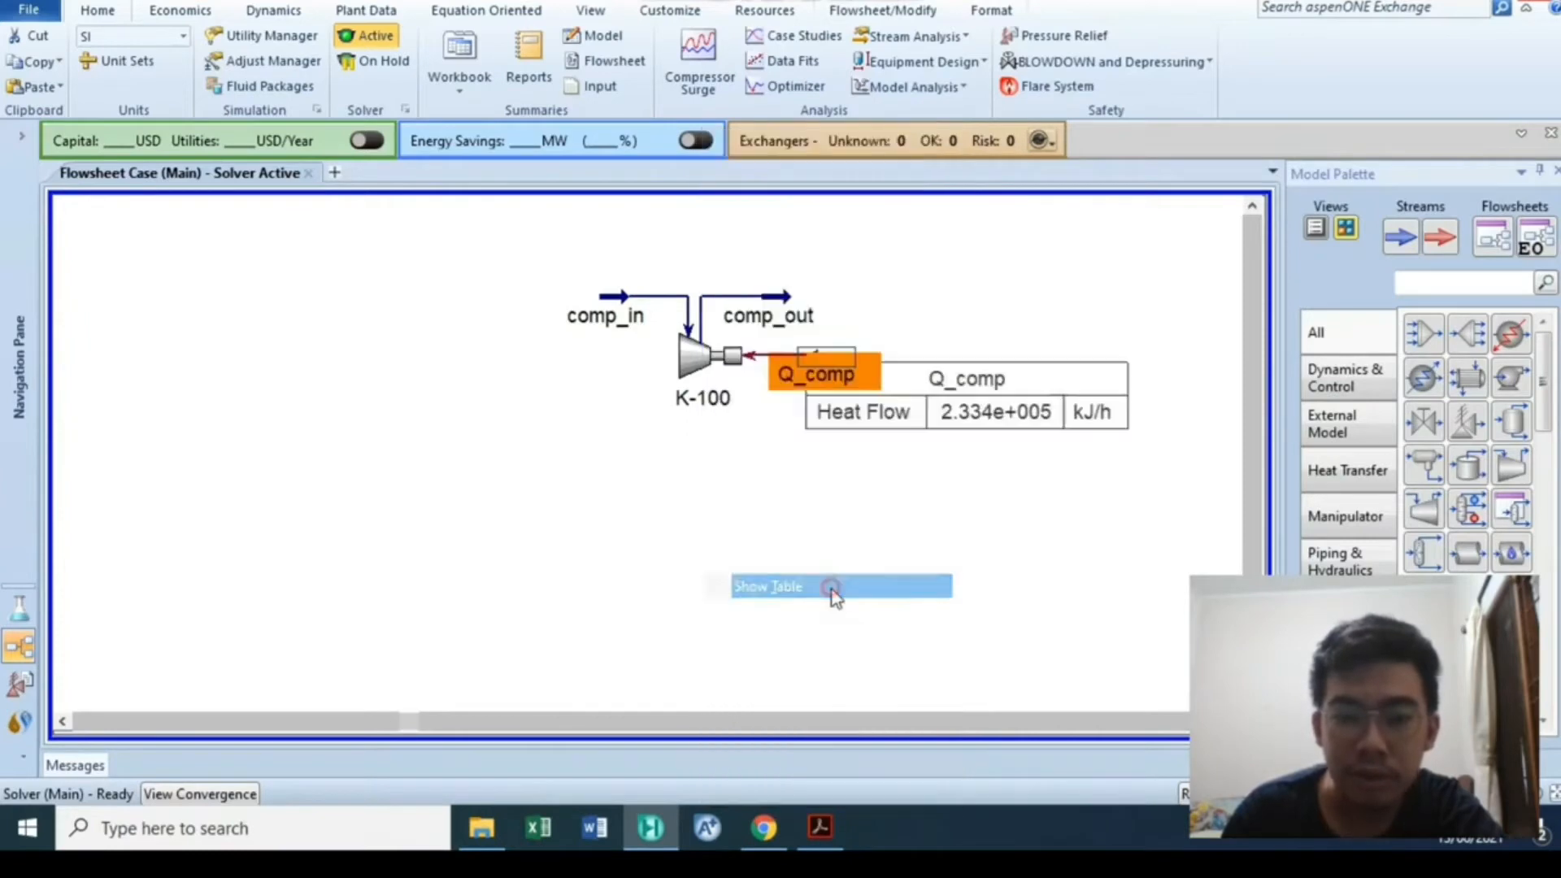
pyautogui.doubleClick(1012, 410)
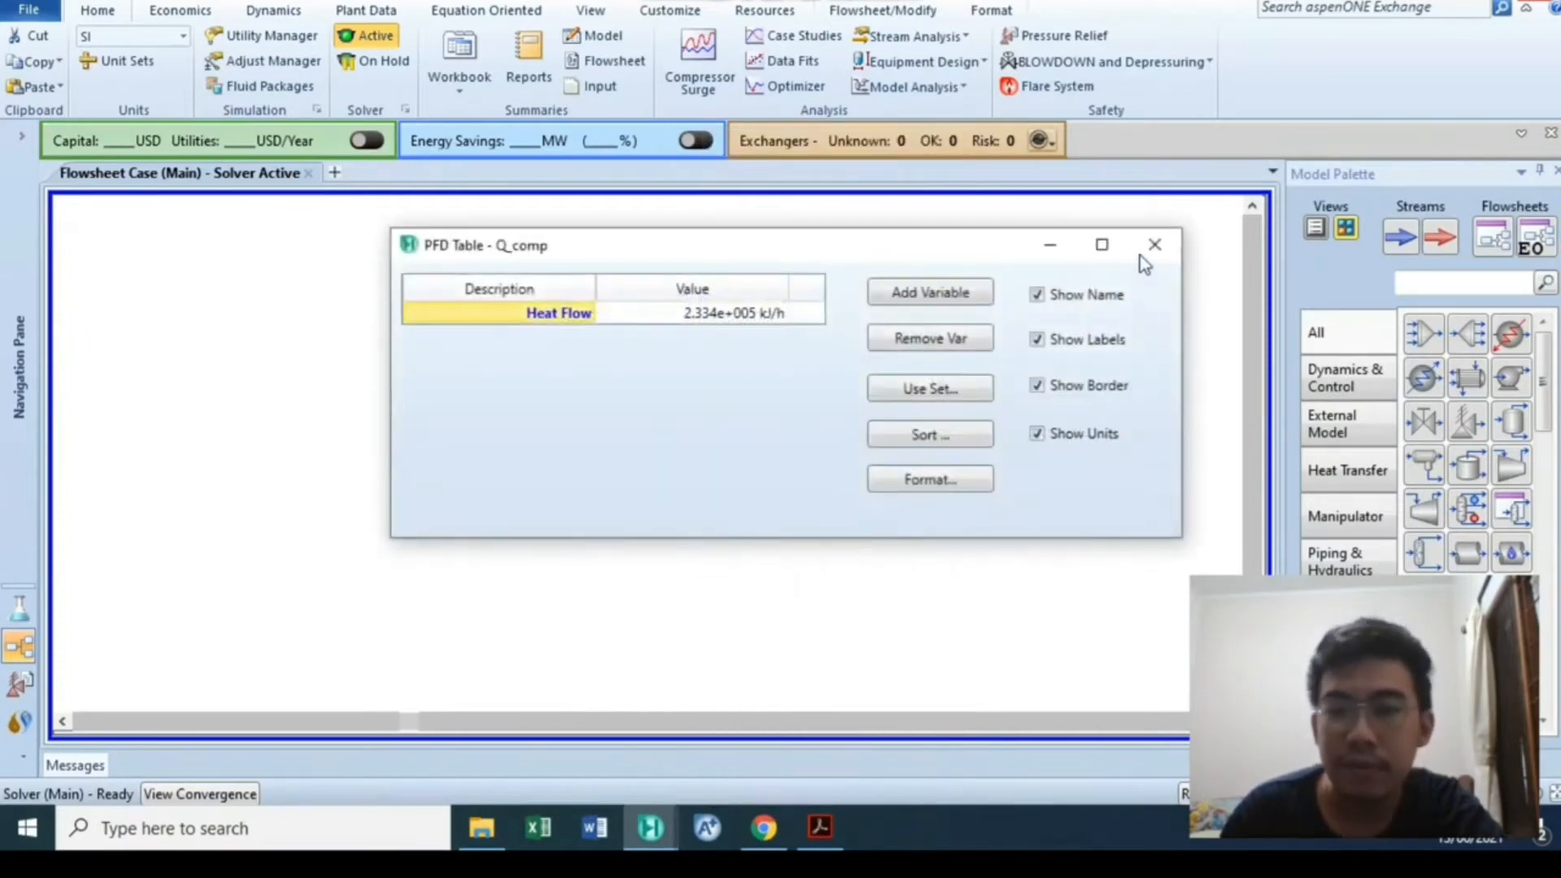
pyautogui.click(1153, 245)
pyautogui.moveTo(904, 445); pyautogui.dragTo(913, 481)
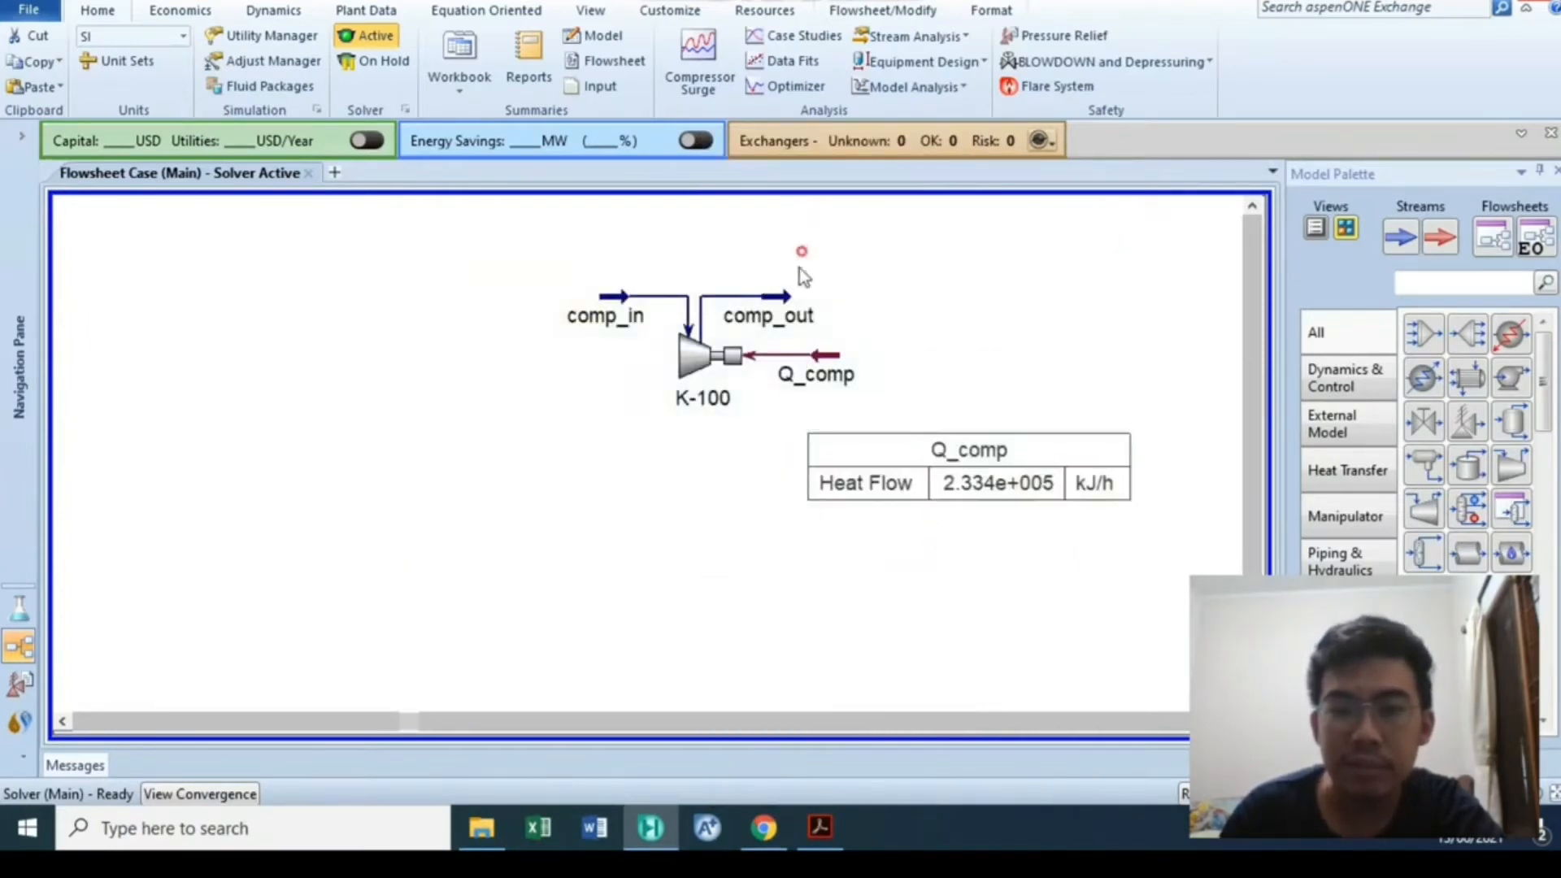
# Show the property table of the comp_out stream and move it above the Q_comp table
pyautogui.rightClick(773, 301)
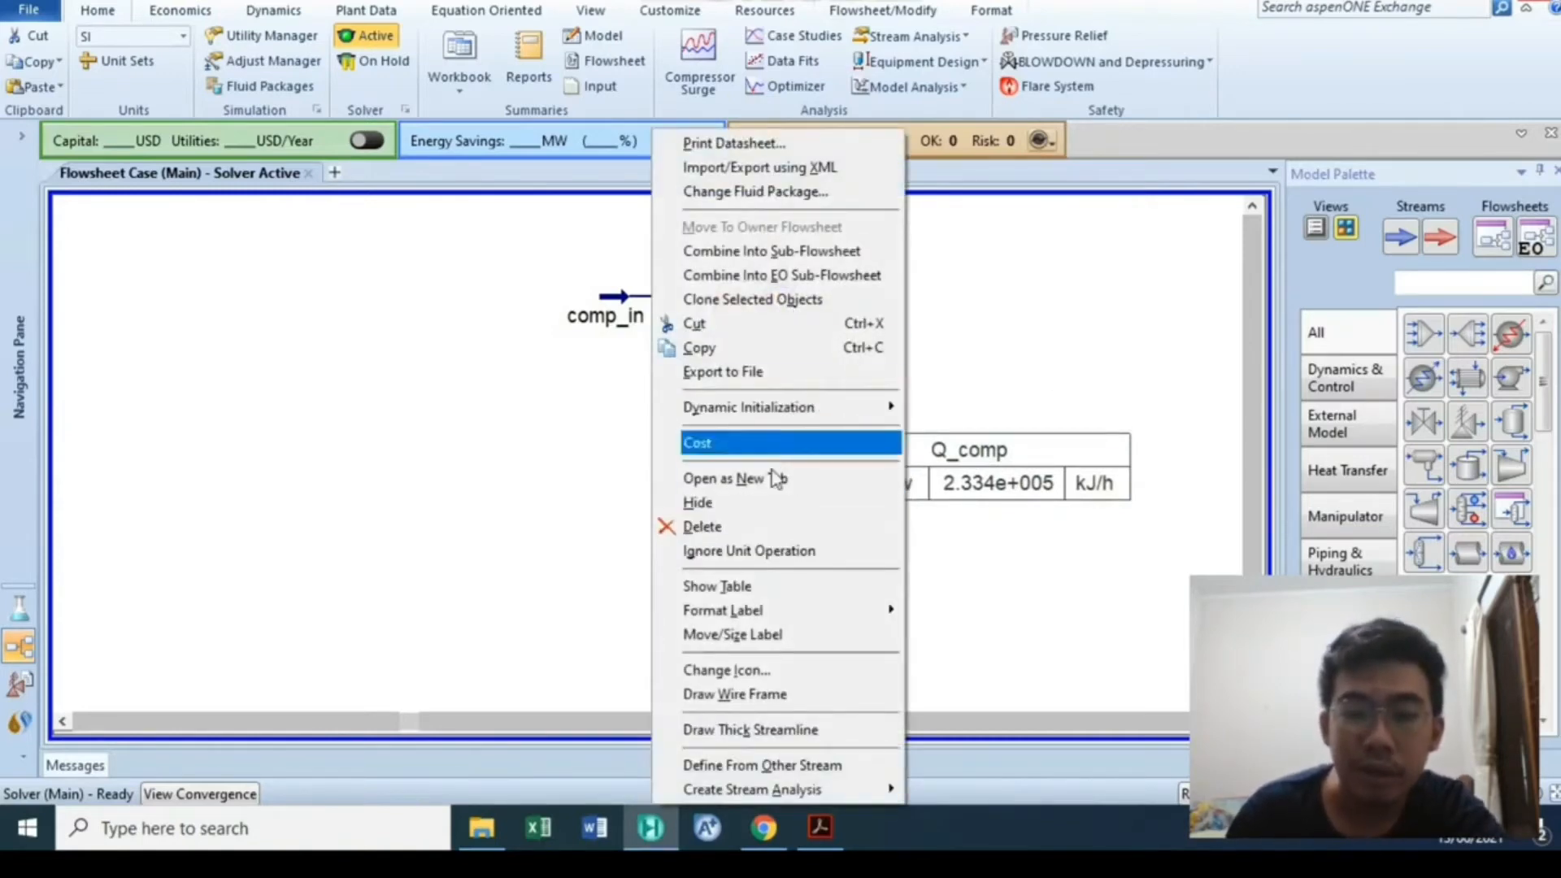
pyautogui.click(732, 587)
pyautogui.moveTo(965, 356); pyautogui.dragTo(1042, 277)
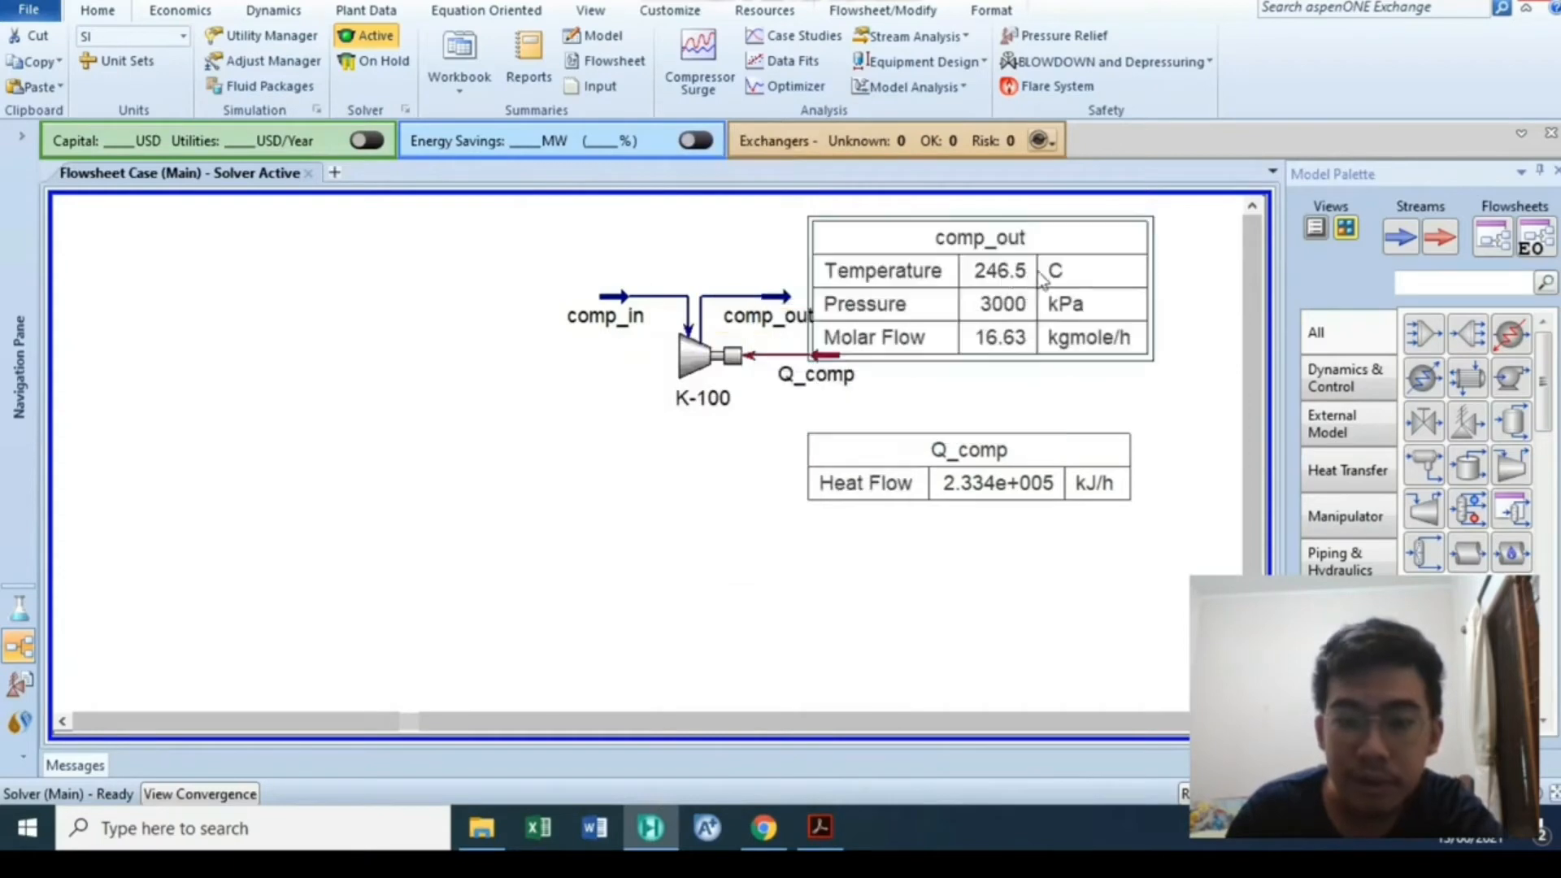
# Remove Molar Flow from the comp_out table, keeping only Temperature and Pressure
pyautogui.doubleClick(1017, 286)
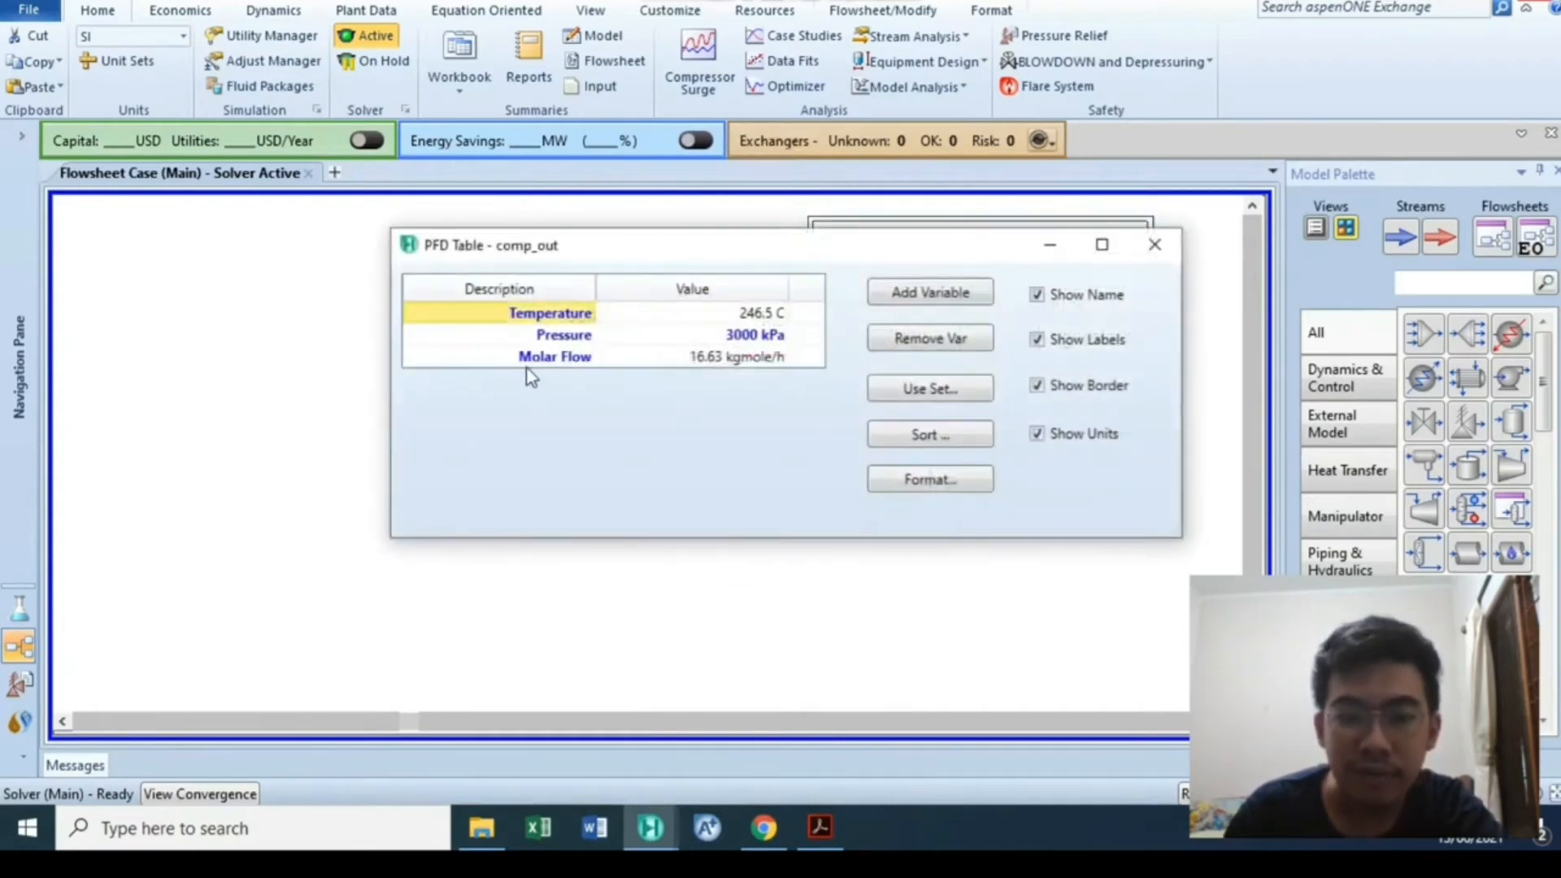
pyautogui.click(526, 364)
pyautogui.click(931, 339)
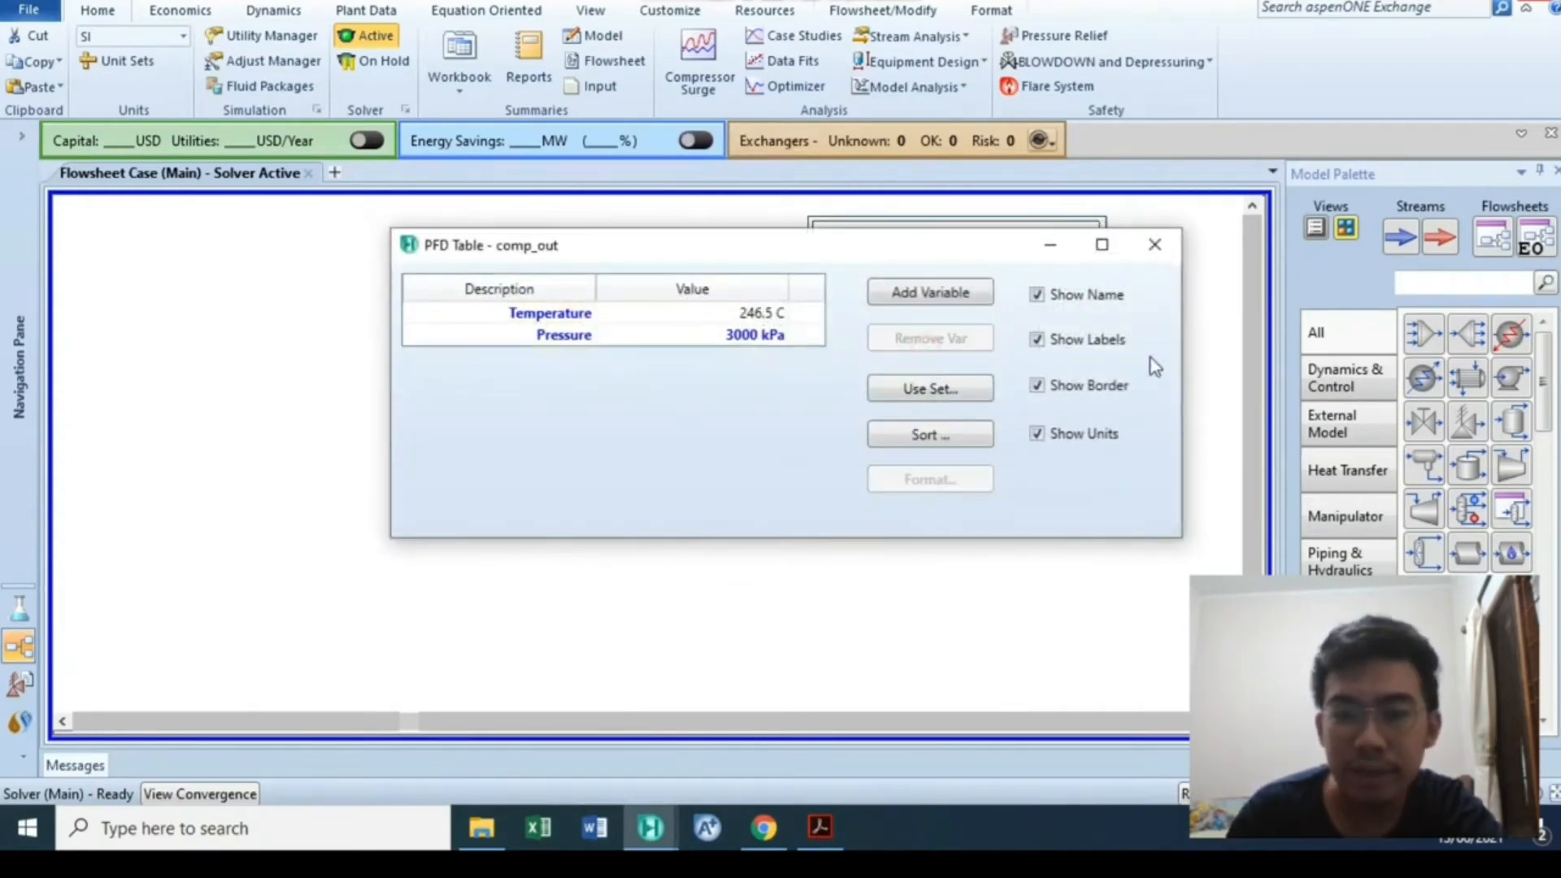
pyautogui.click(1155, 244)
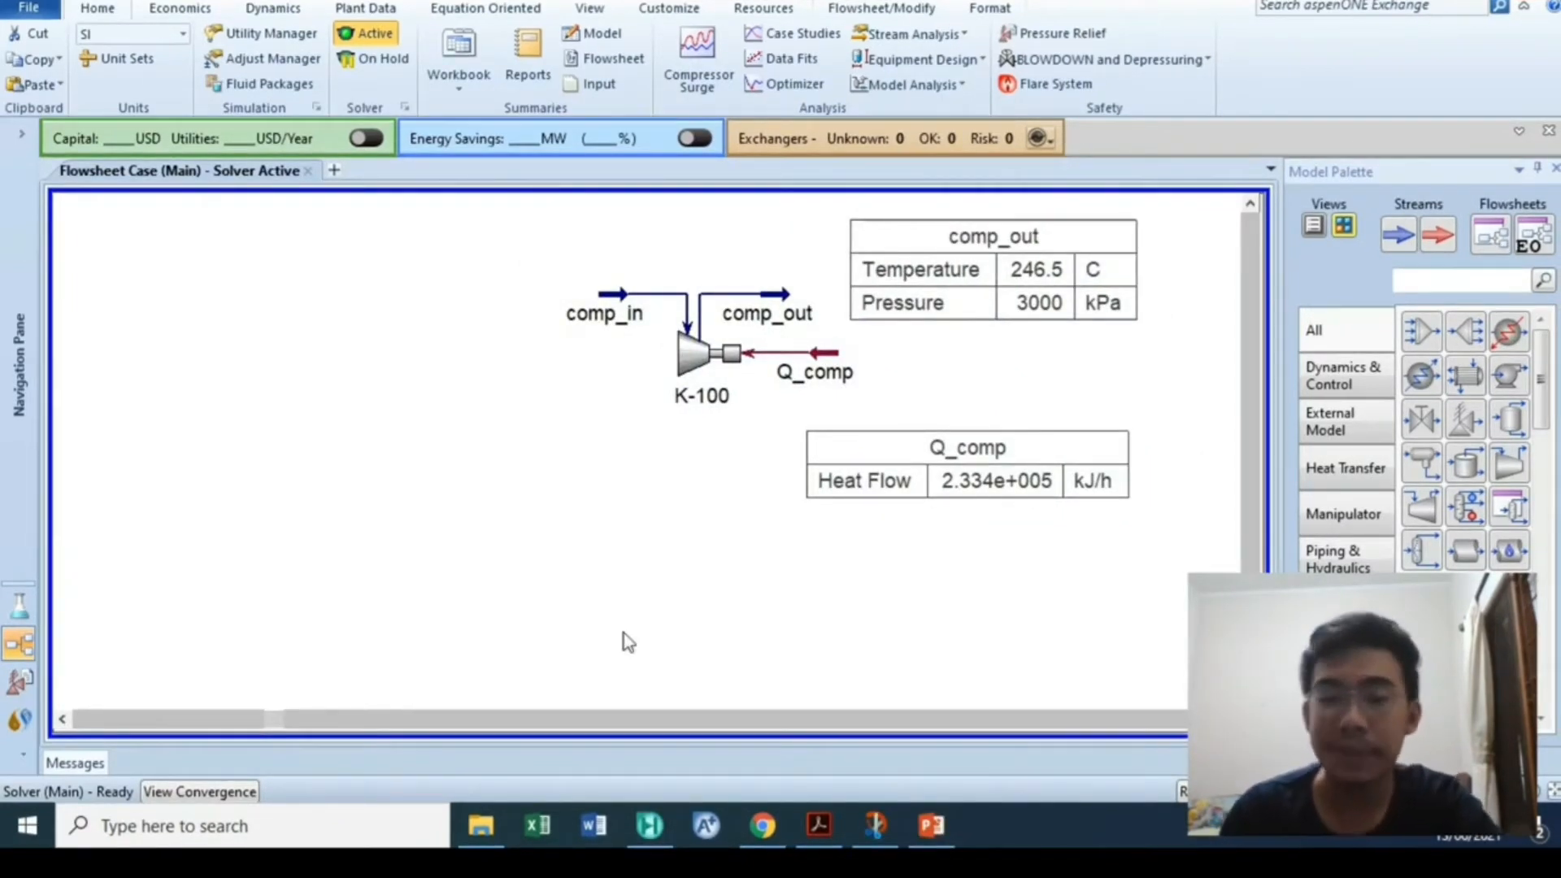
# Activate the economics solver and map all unit operations on the default basis, with K-100 as a DGC CENTRIF compressor
pyautogui.click(202, 9)
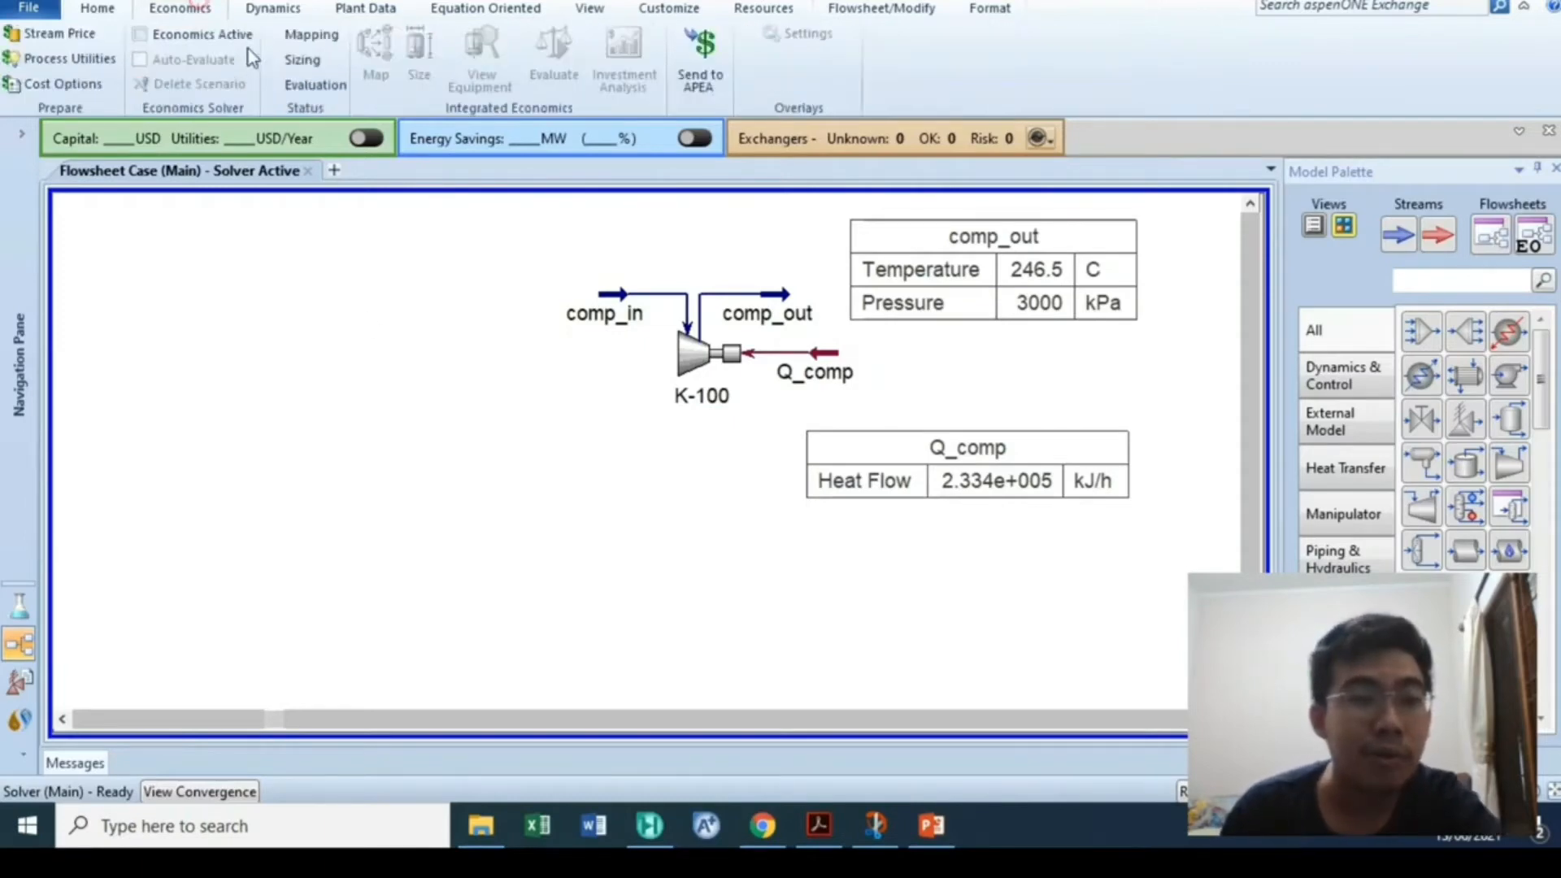
pyautogui.click(228, 35)
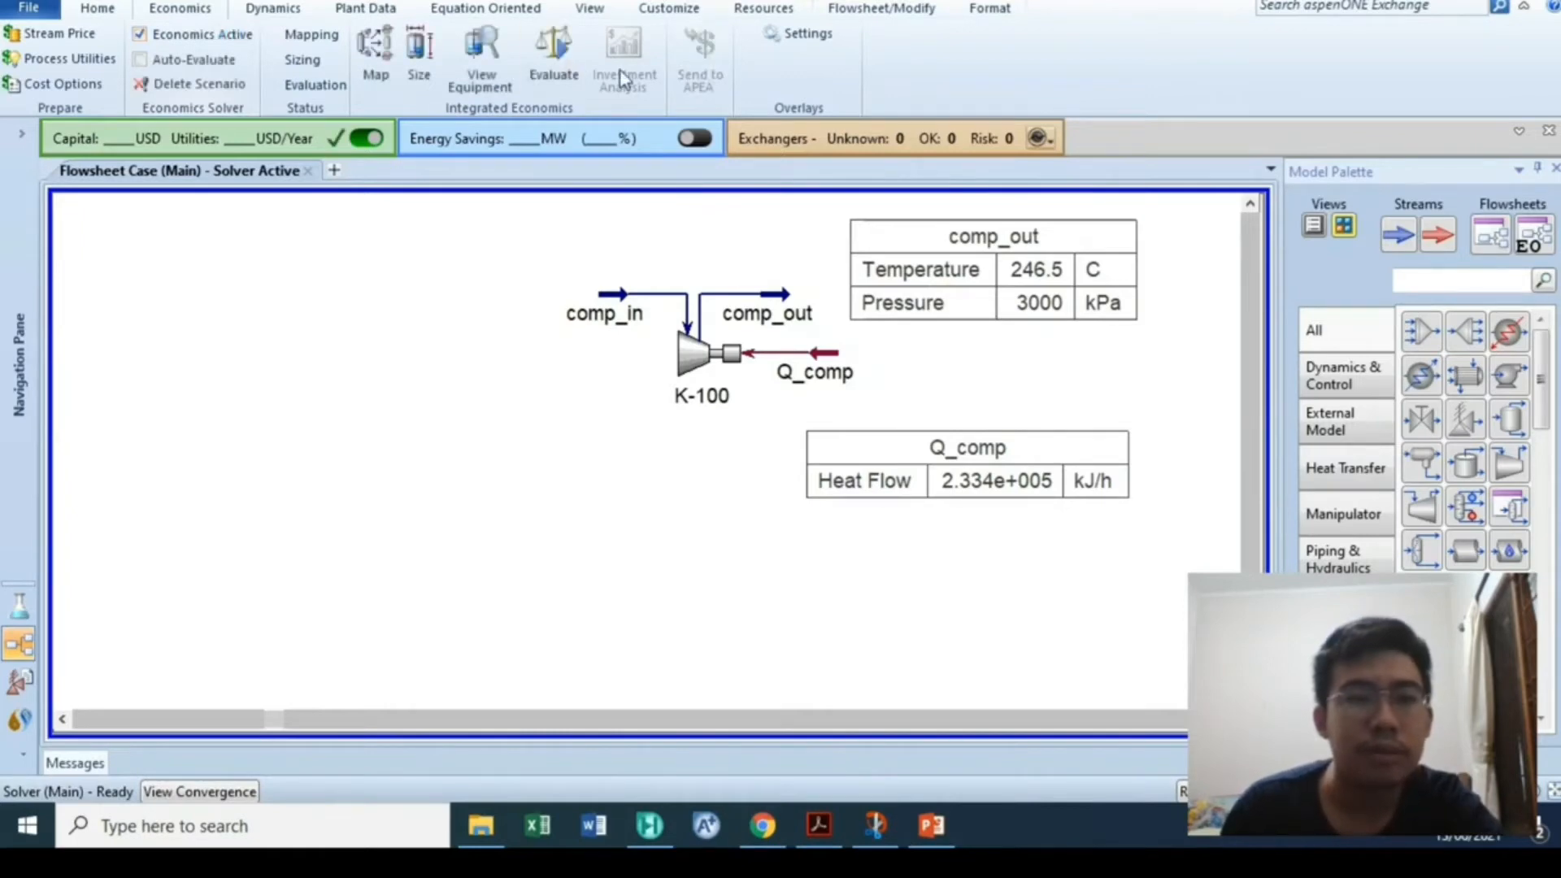
pyautogui.click(375, 50)
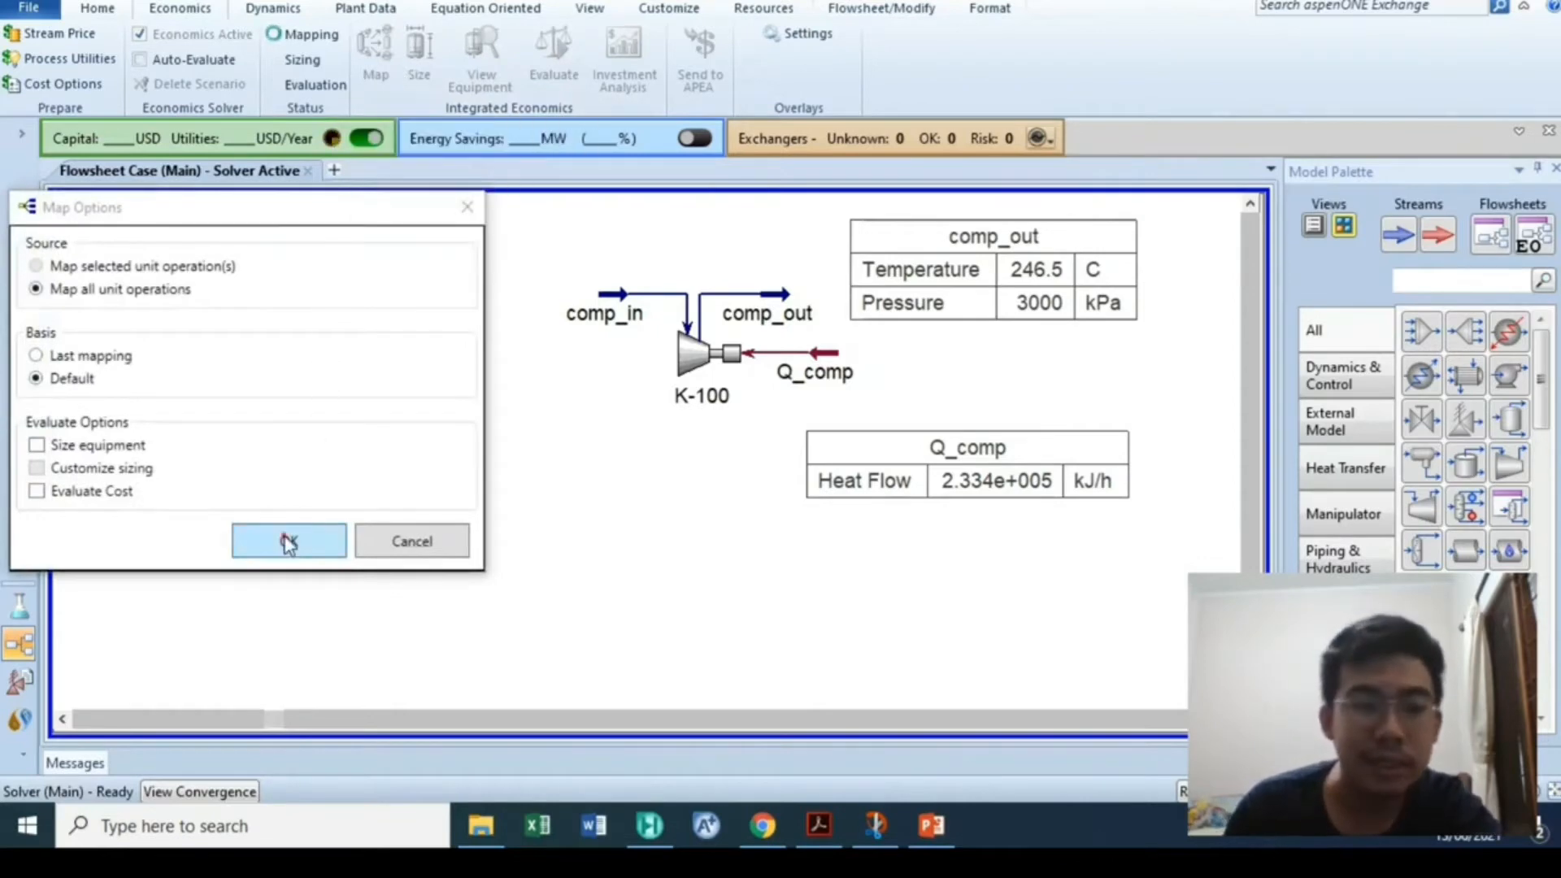
pyautogui.click(289, 542)
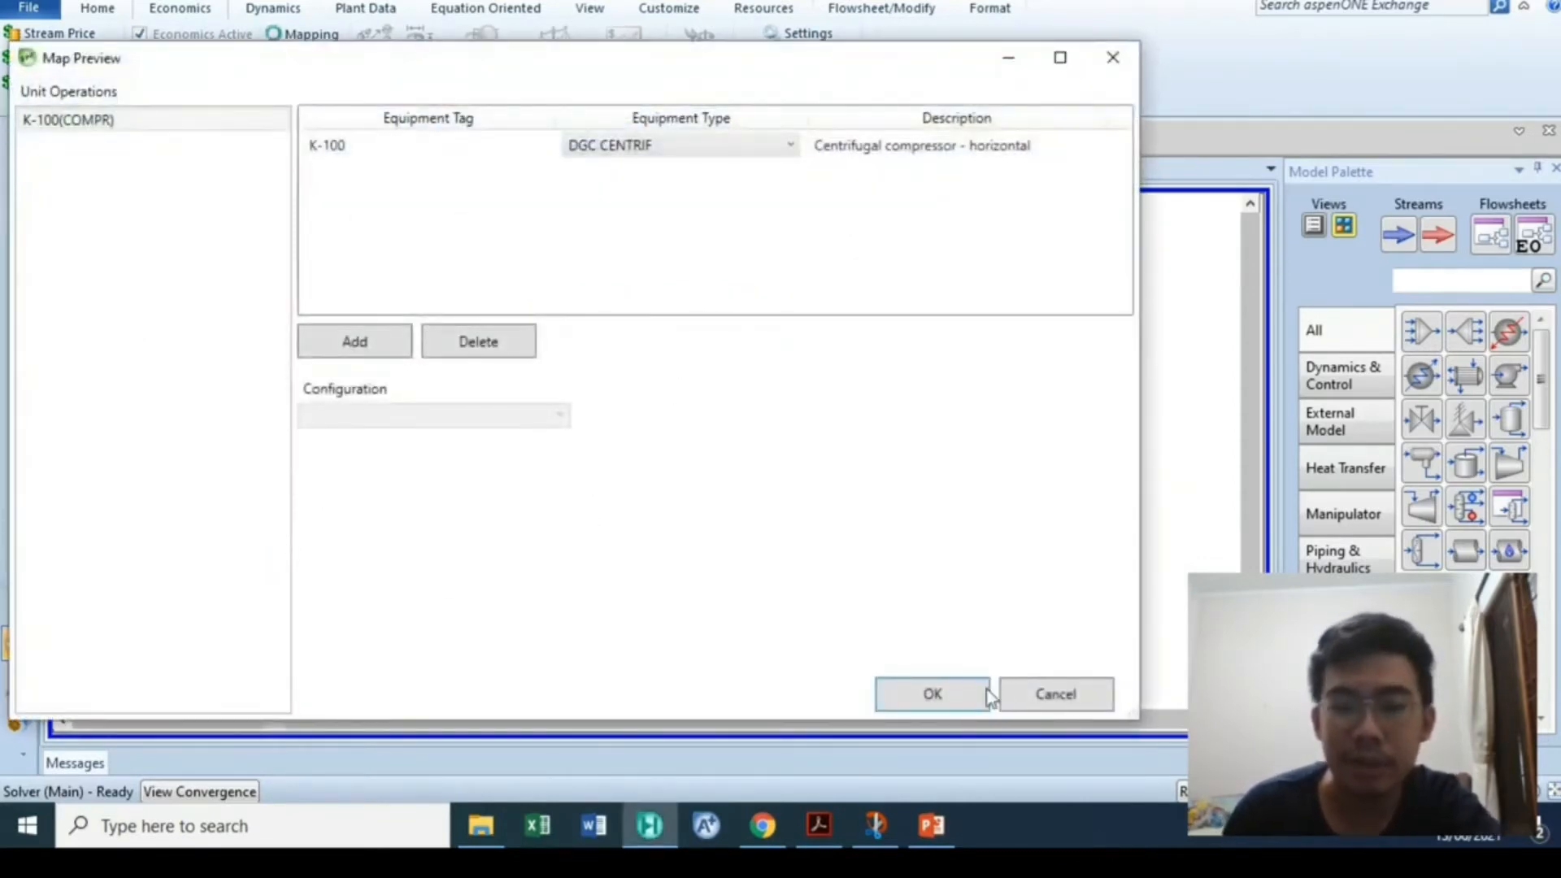
pyautogui.click(987, 695)
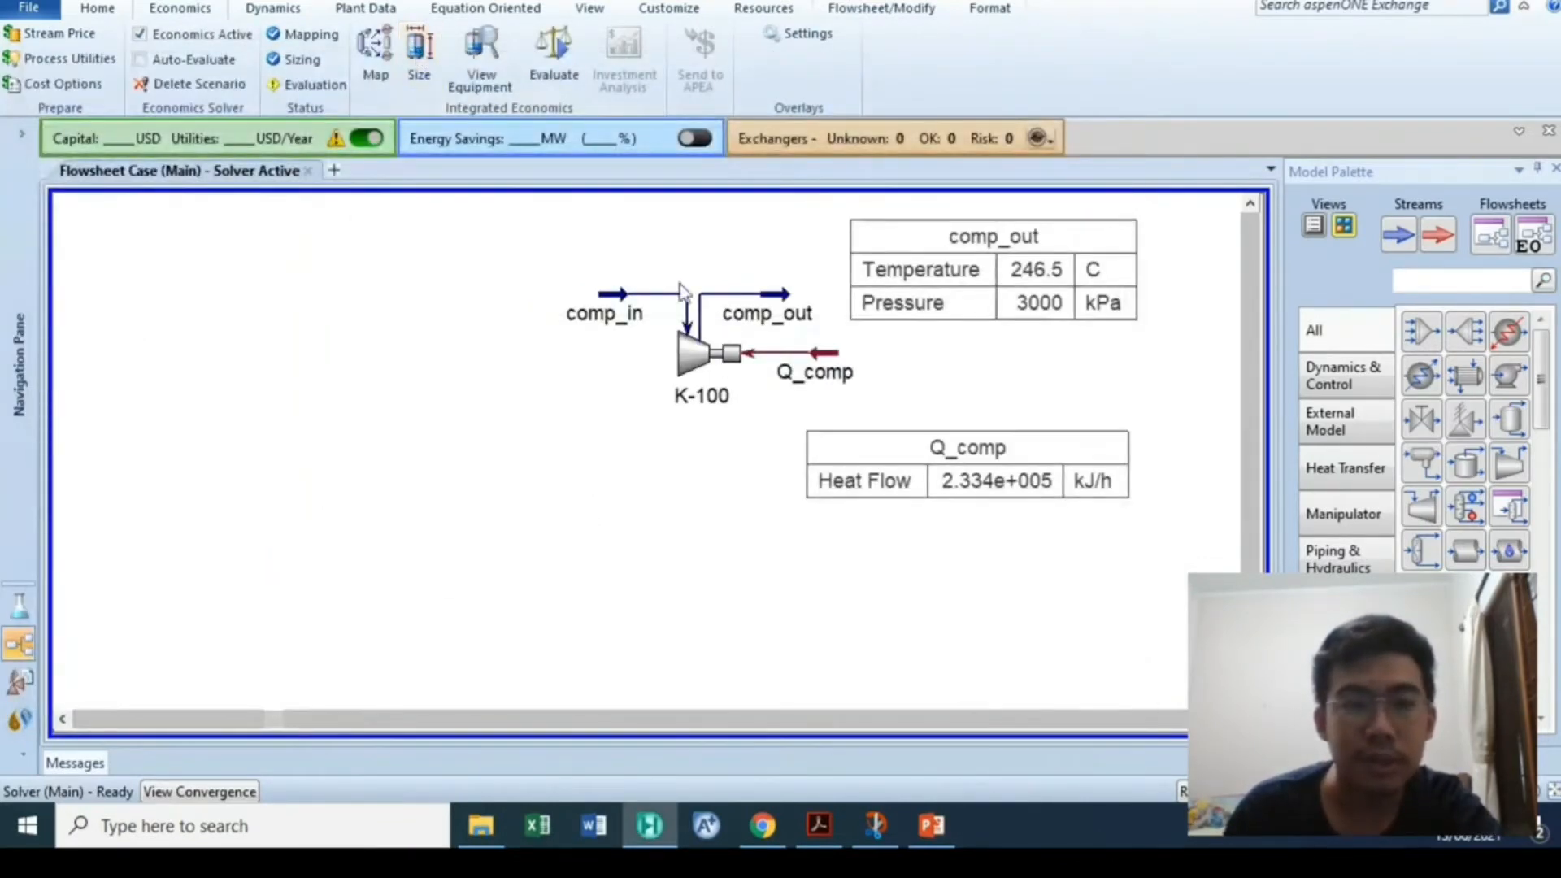
# Evaluate the process costs and examine the utilities, unit operation and equipment data in the economic summary
pyautogui.click(554, 53)
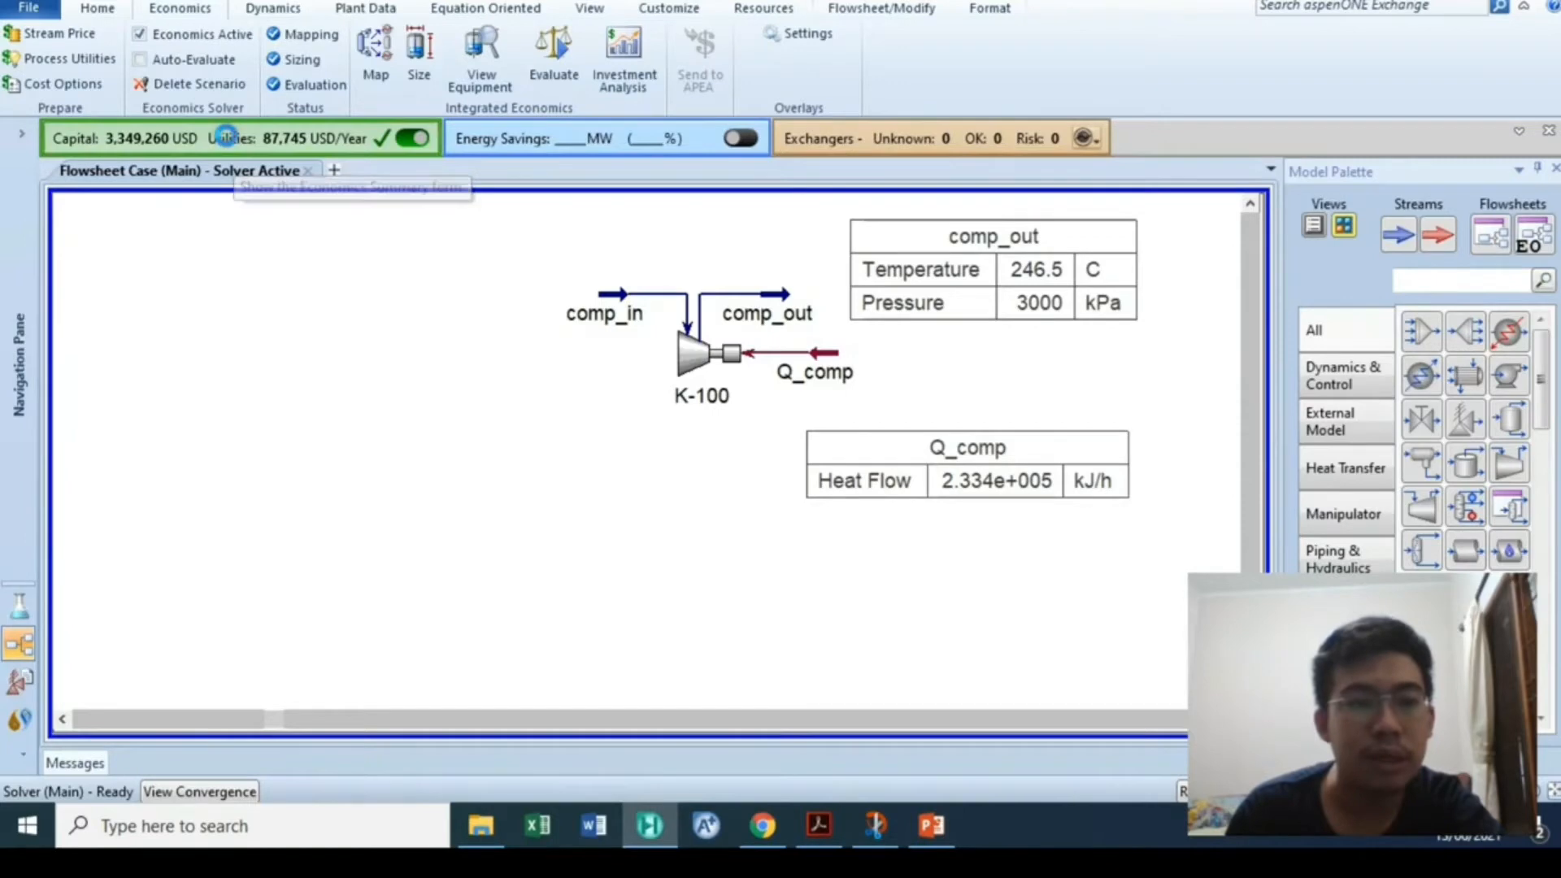
pyautogui.click(226, 137)
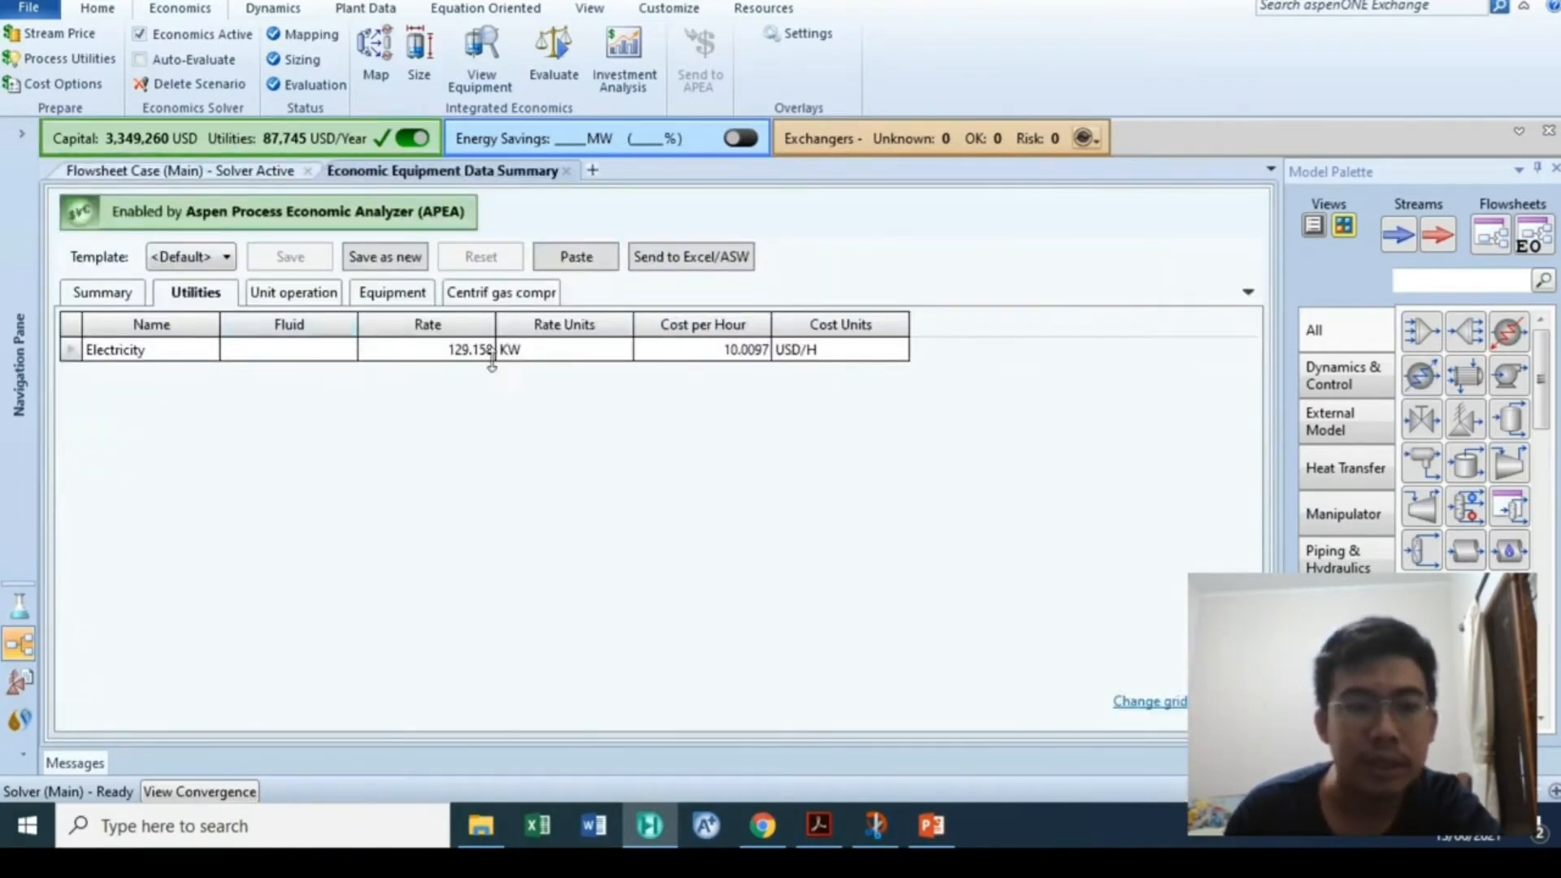
pyautogui.click(294, 293)
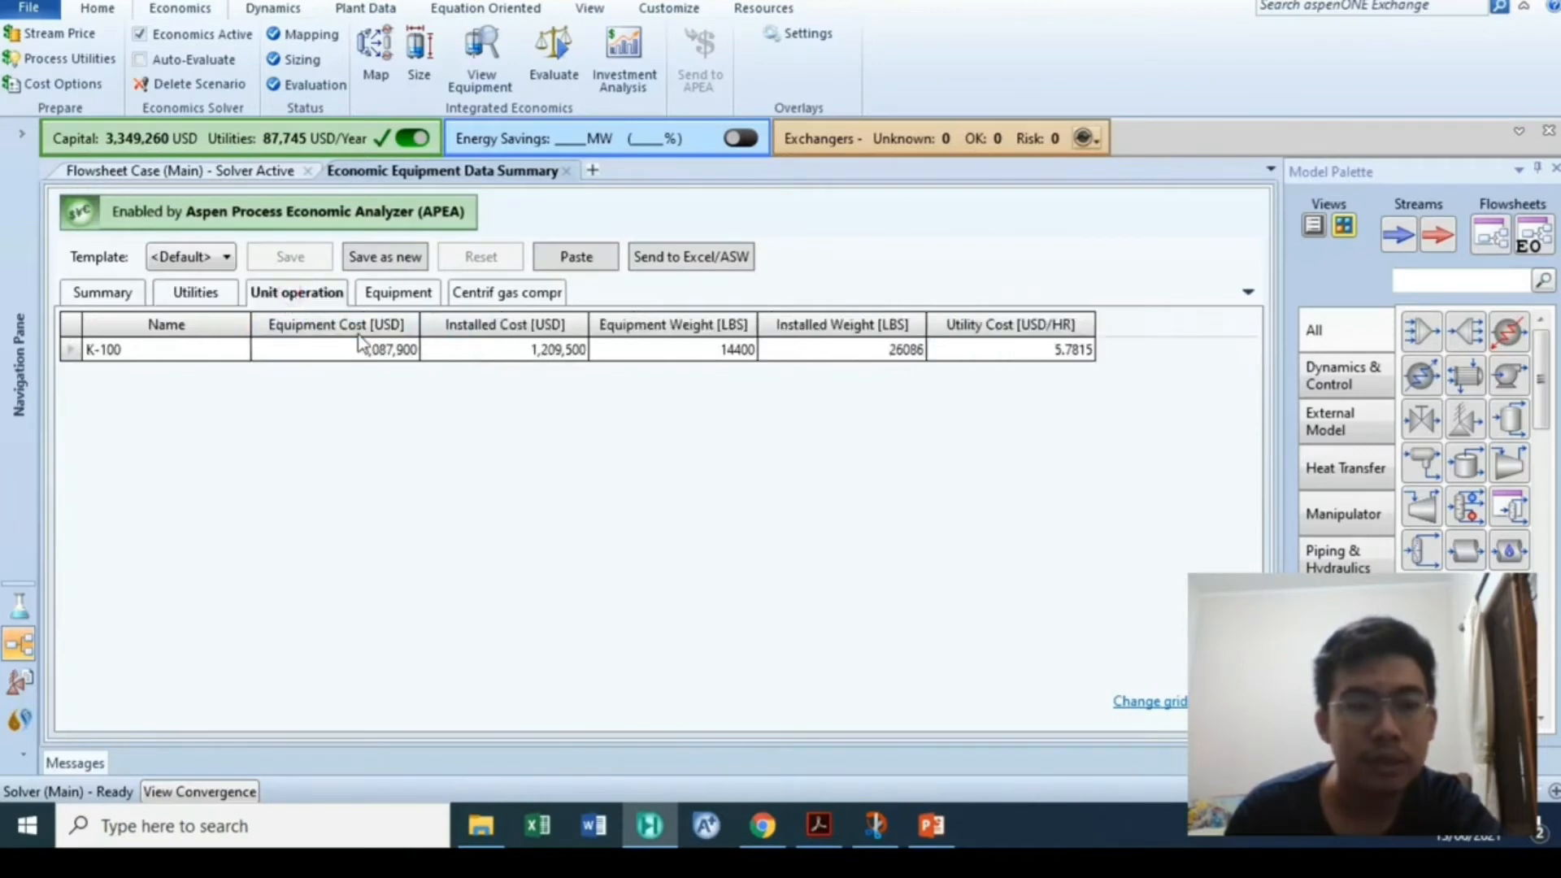
pyautogui.click(400, 292)
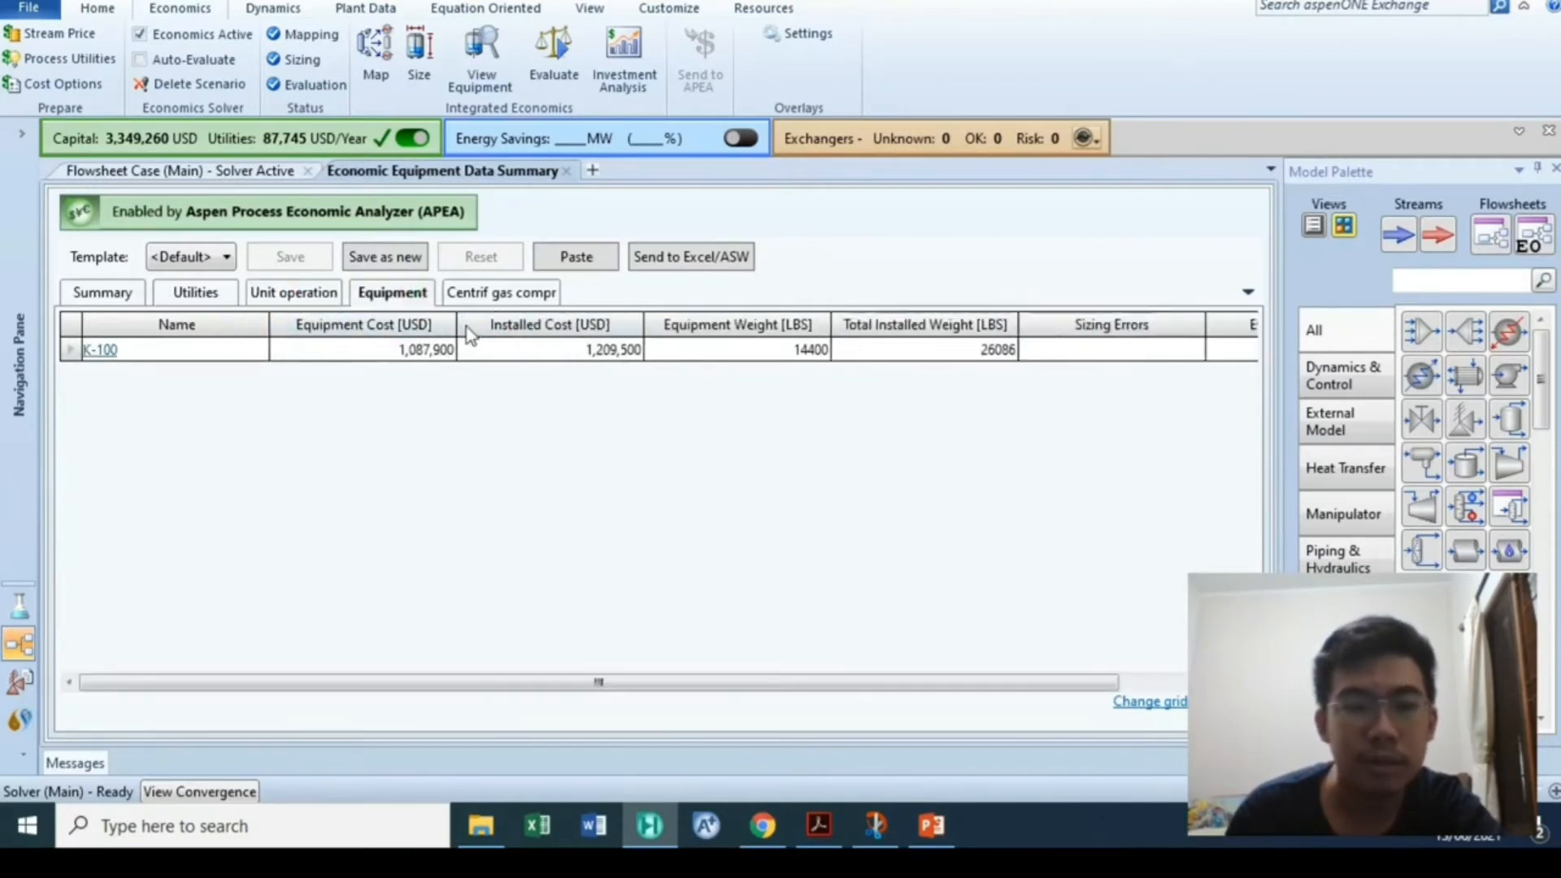
# Review the overall economic summary and return to the flowsheet view
pyautogui.click(112, 293)
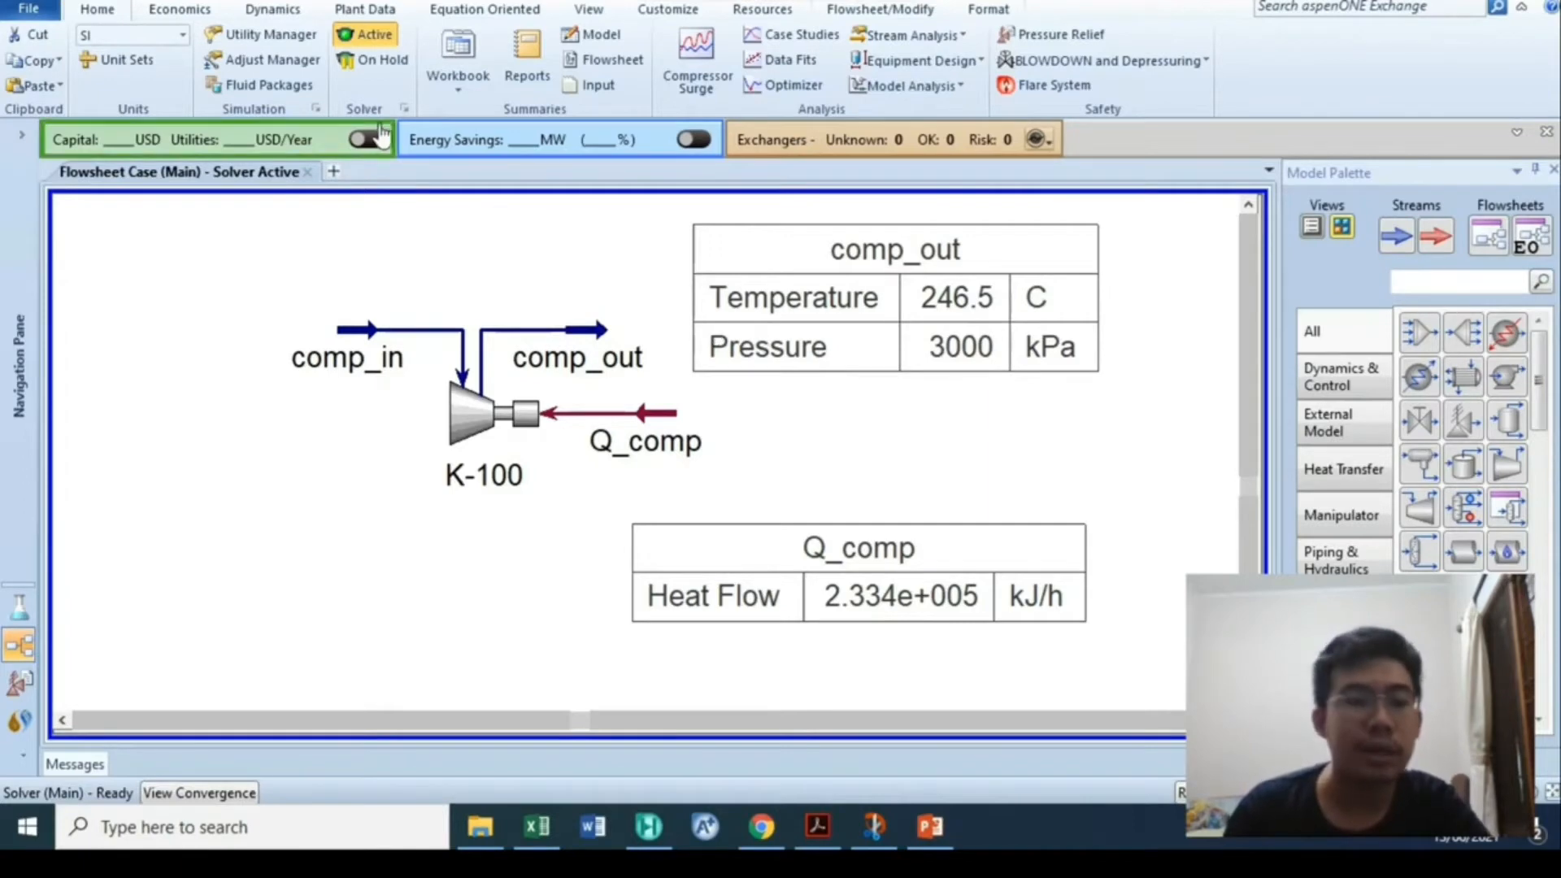
pyautogui.click(192, 10)
pyautogui.click(115, 13)
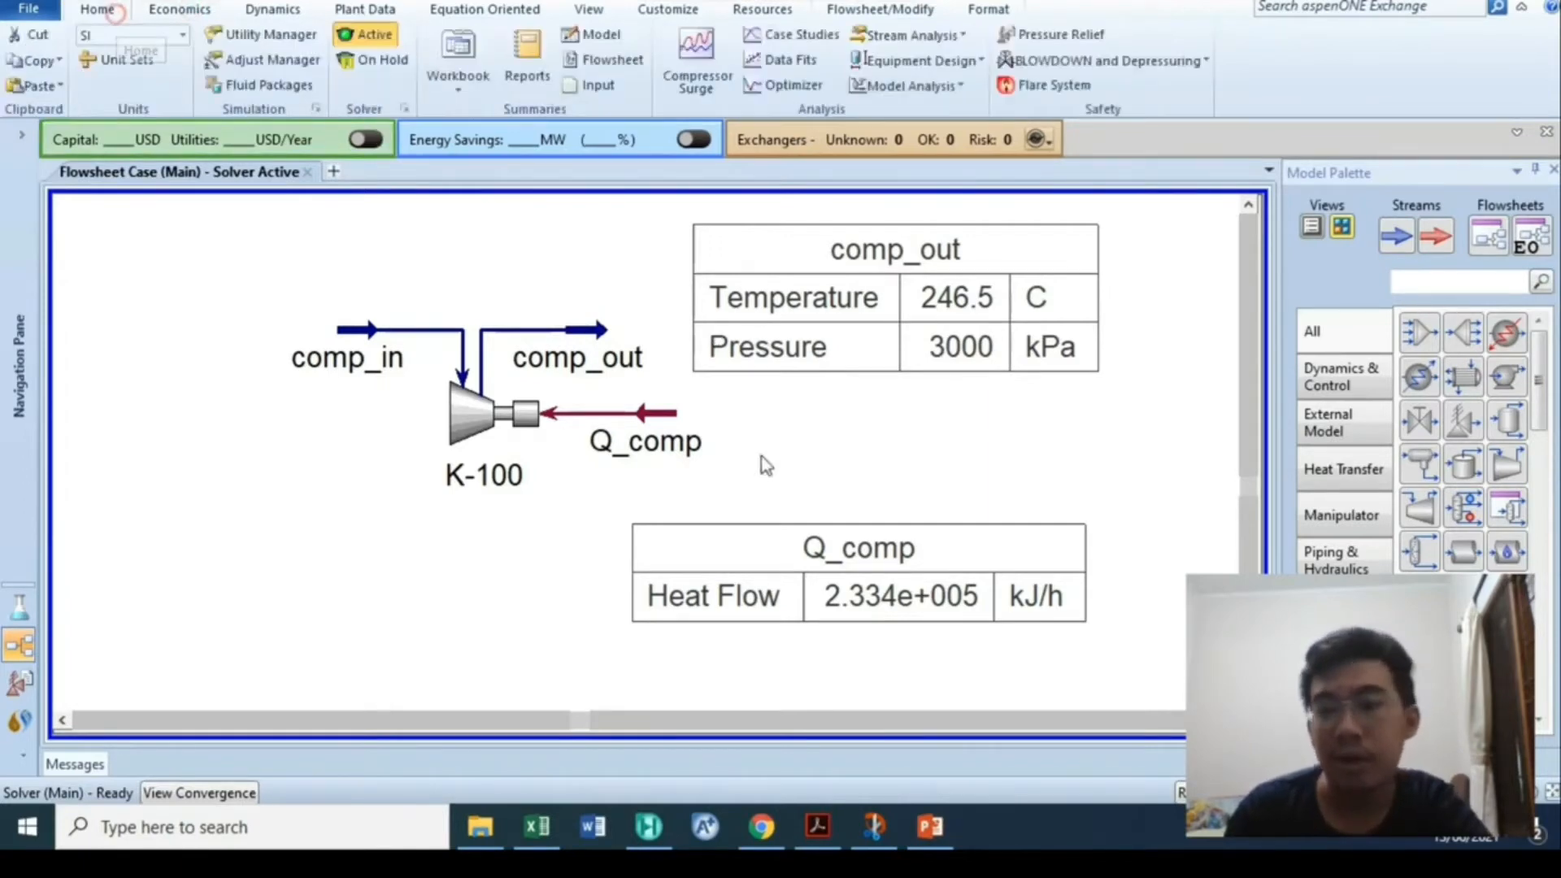
# Add a second compressor to the flowsheet between the two property tables and move the comp_out table further up
pyautogui.scroll(-1, 803, 442)
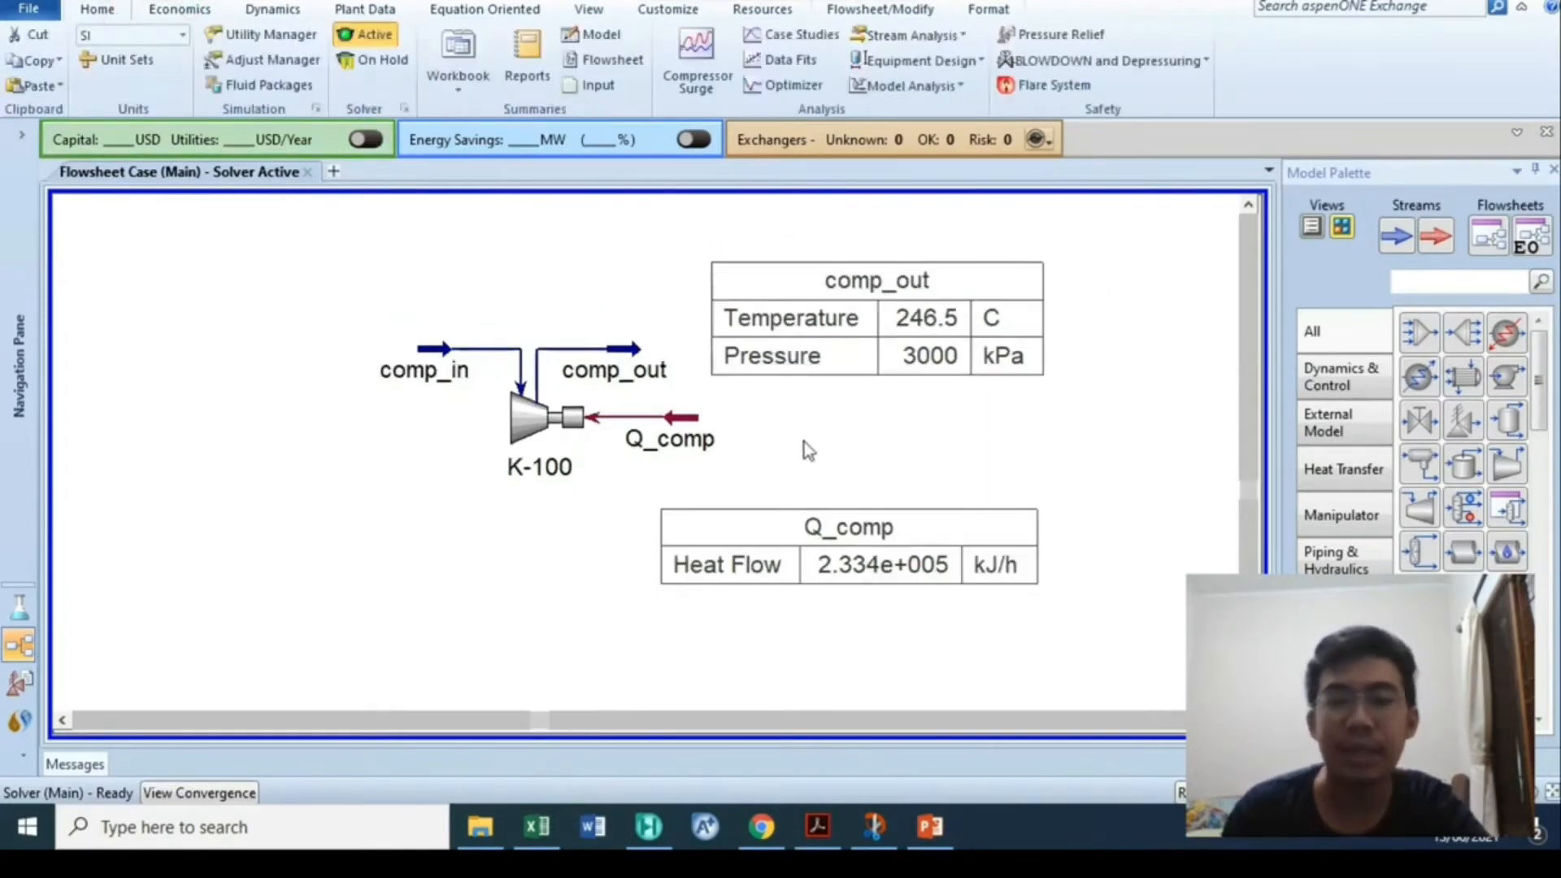
pyautogui.click(1507, 464)
pyautogui.click(873, 473)
pyautogui.moveTo(901, 329); pyautogui.dragTo(899, 266)
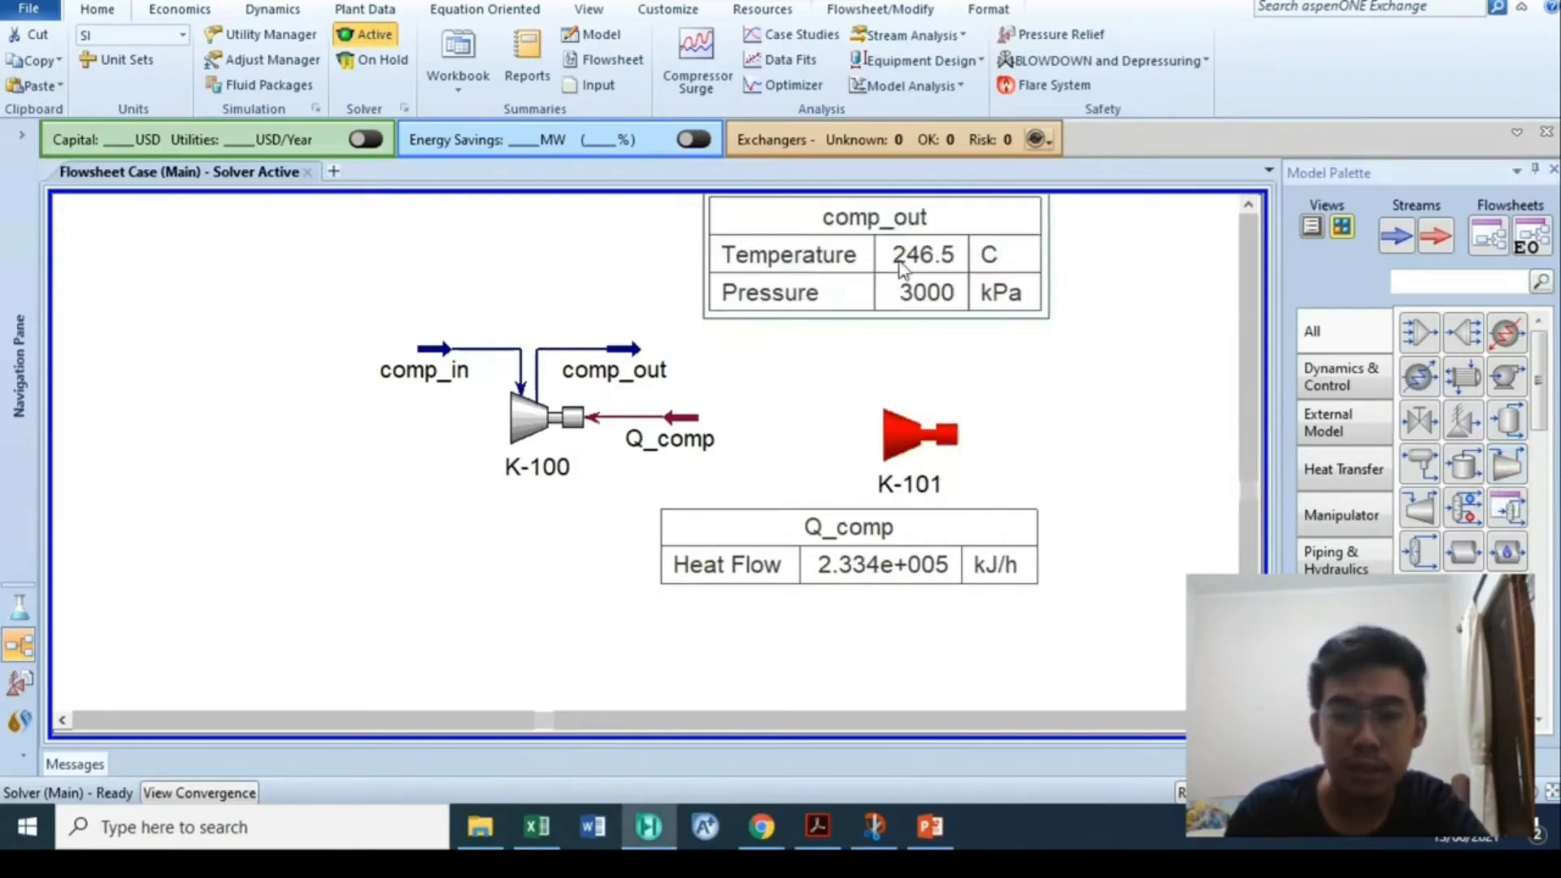
# Connect compressor K-101 with comp_out as inlet, comp_out2 as outlet and Q_comp2 as energy stream
pyautogui.doubleClick(916, 464)
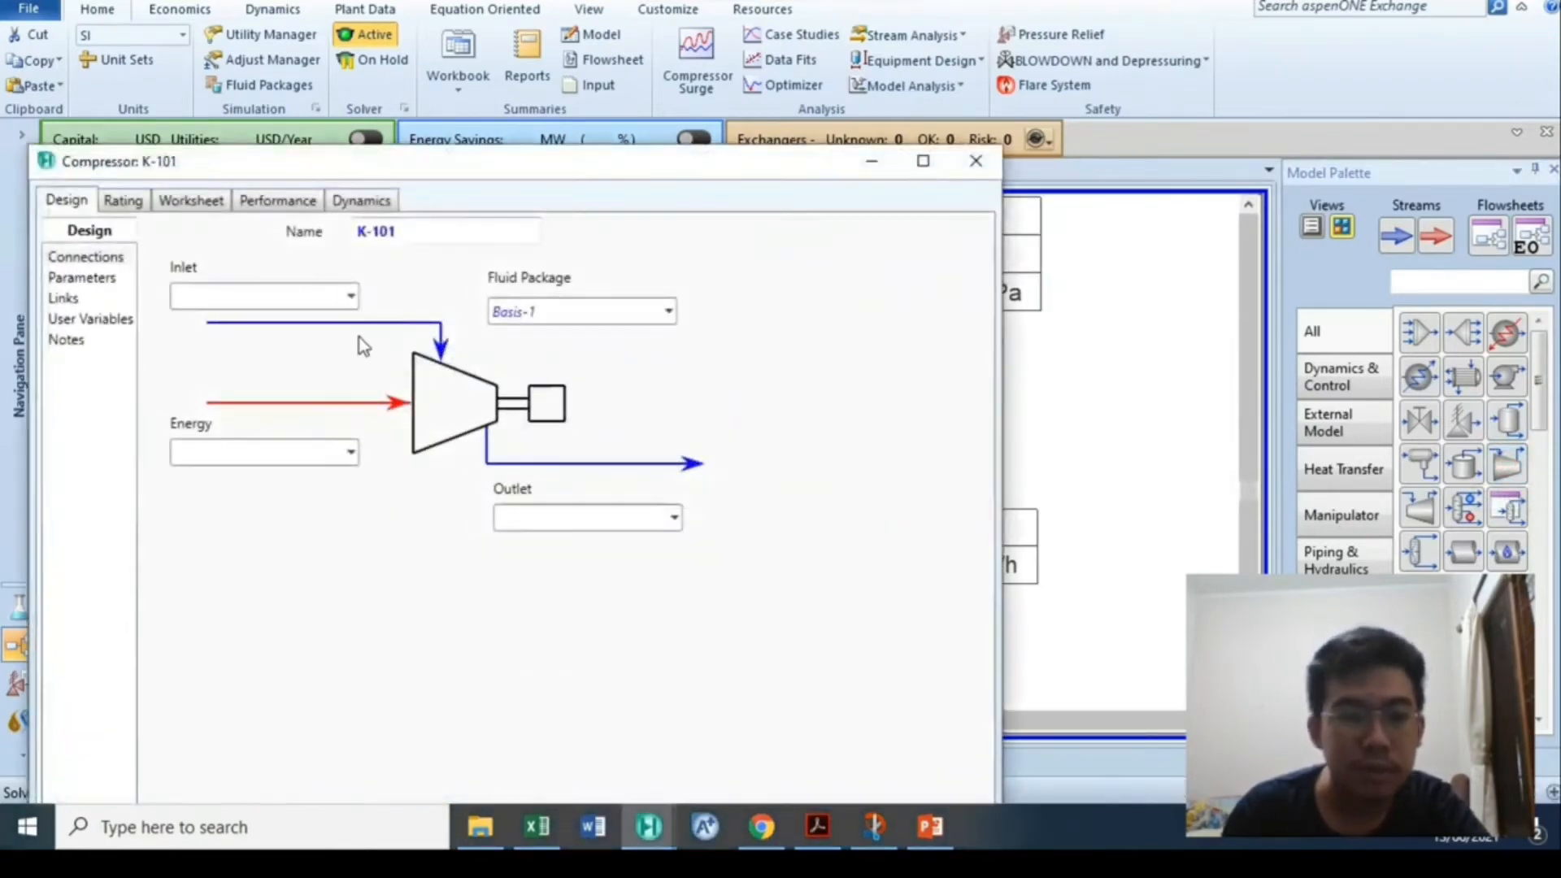
pyautogui.click(351, 297)
pyautogui.click(299, 330)
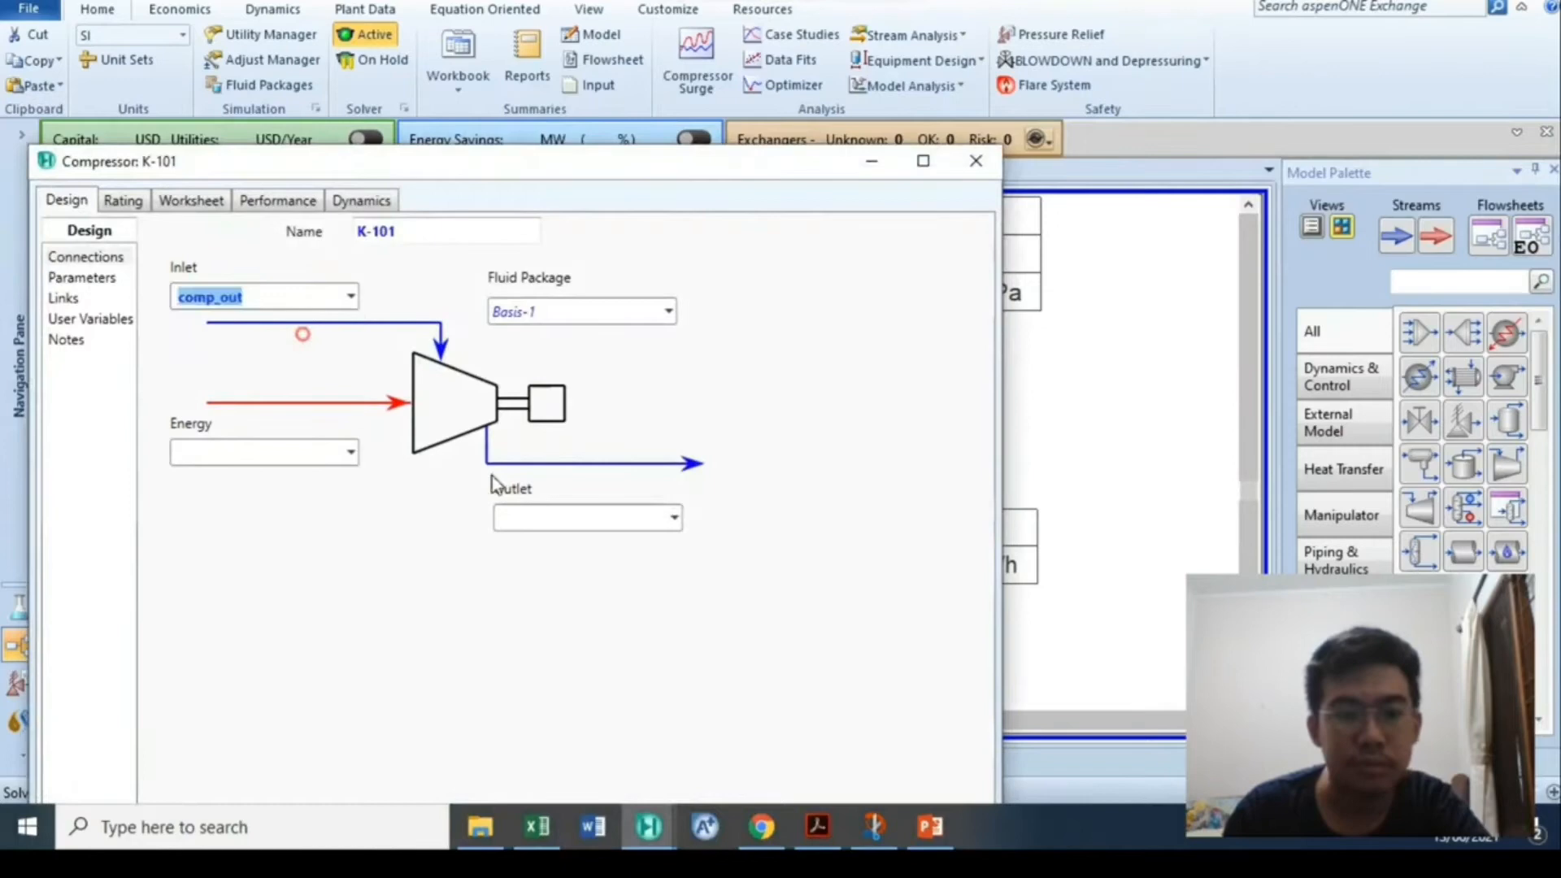
pyautogui.click(524, 518)
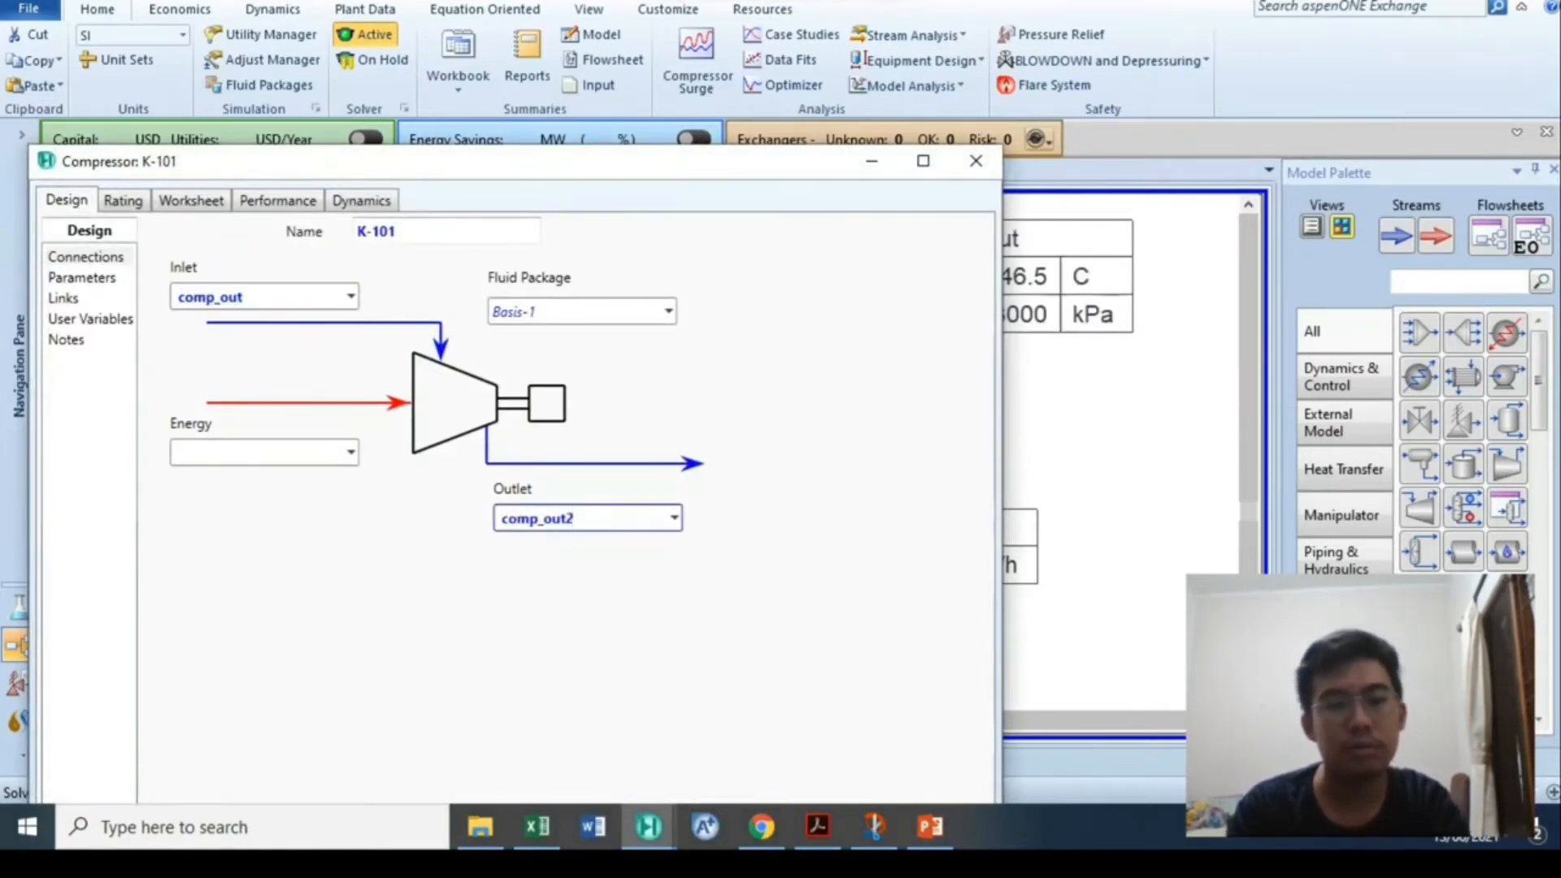
pyautogui.press('Return')
pyautogui.click(275, 451)
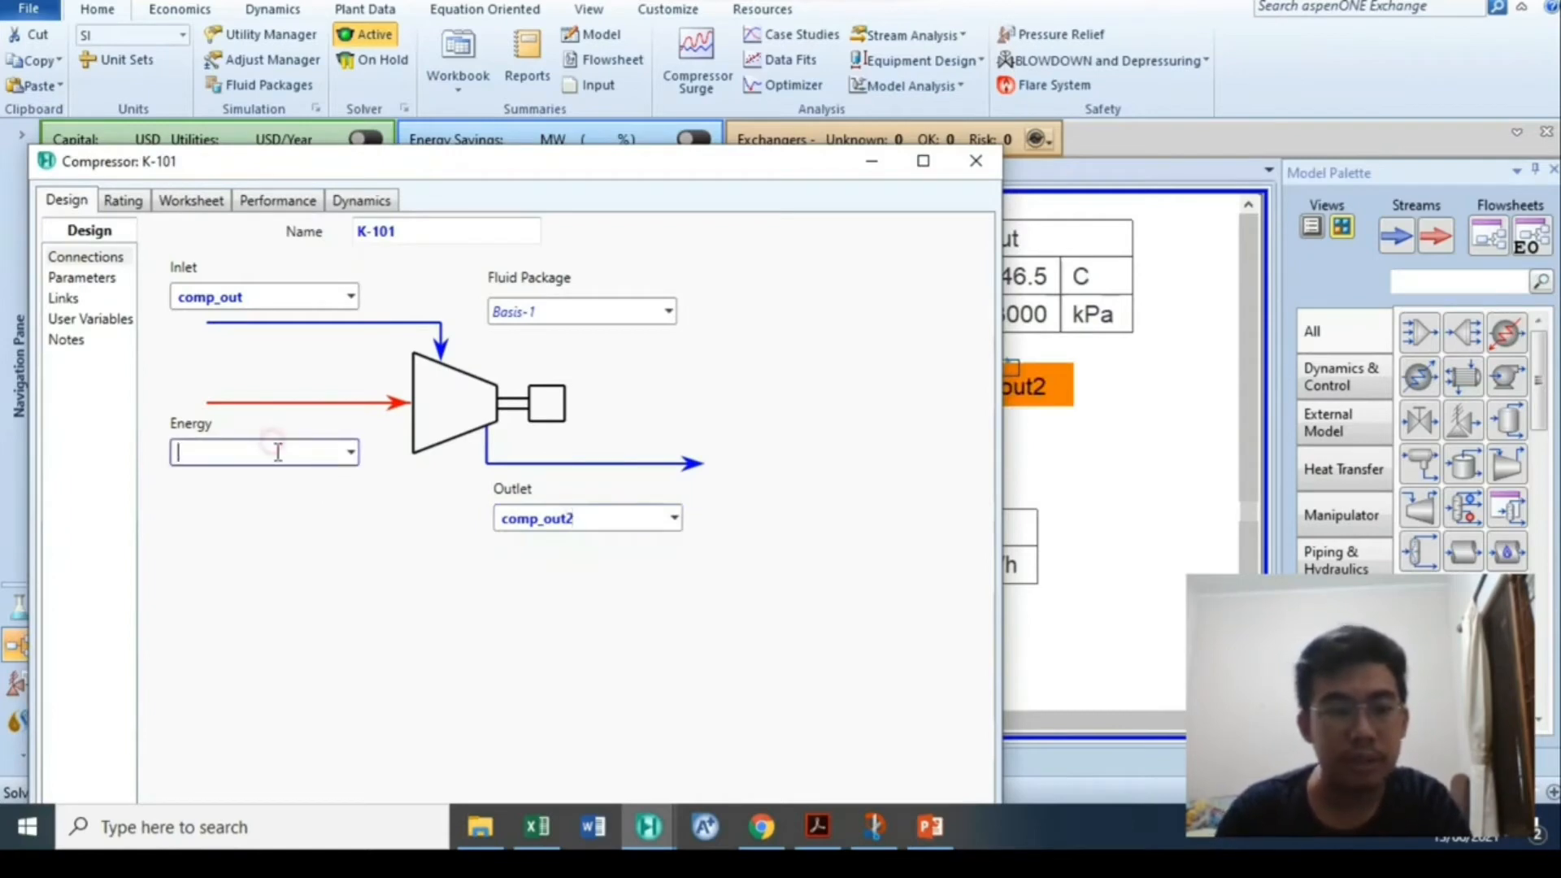
pyautogui.write('Q_comp2')
pyautogui.press('Return')
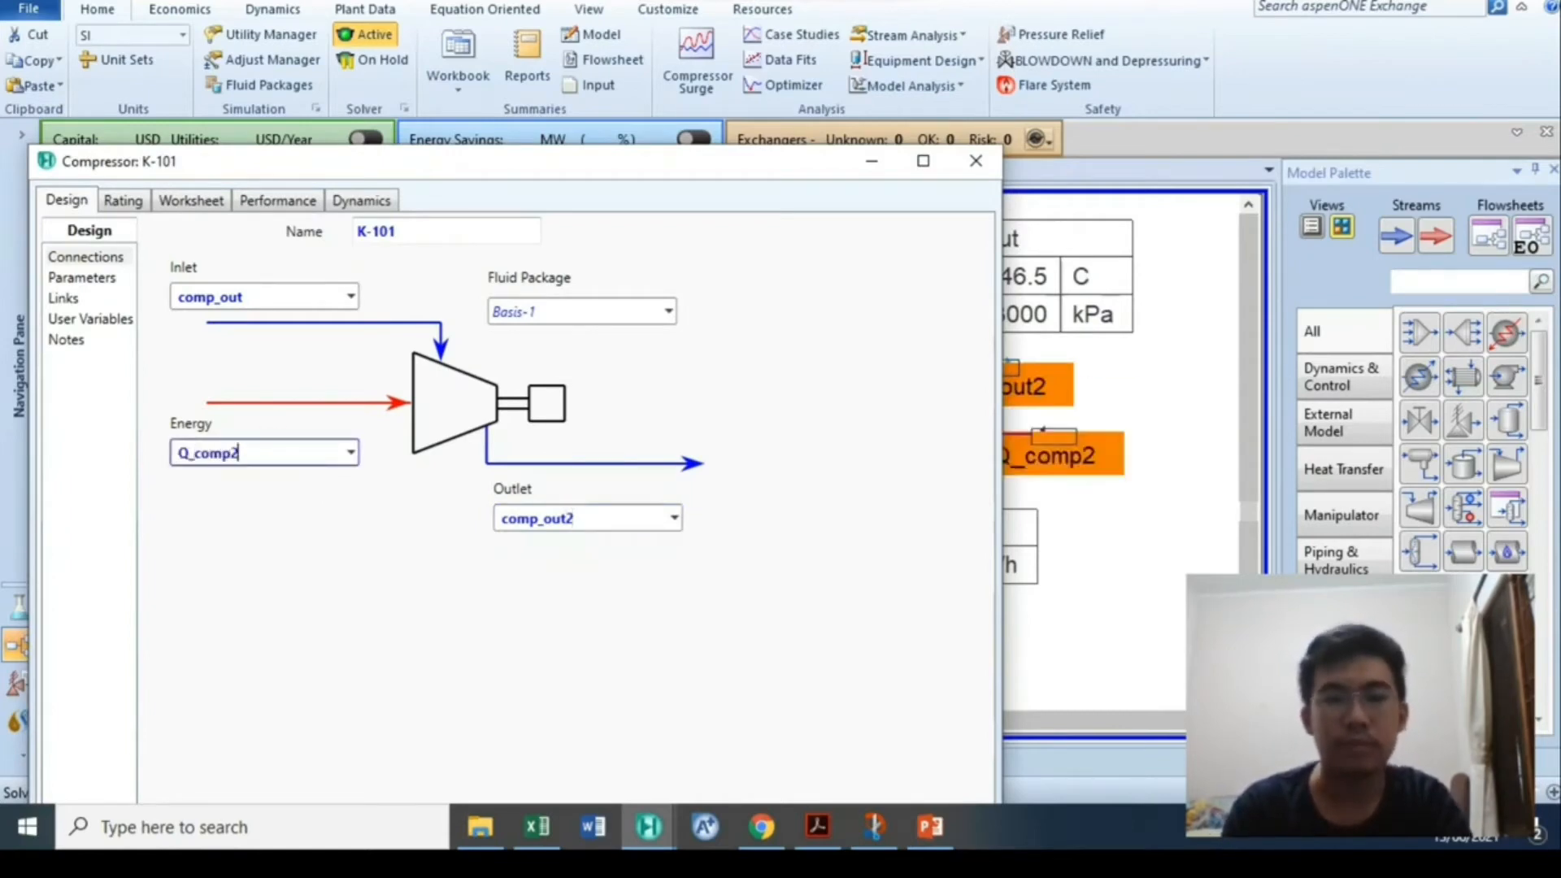
pyautogui.click(976, 161)
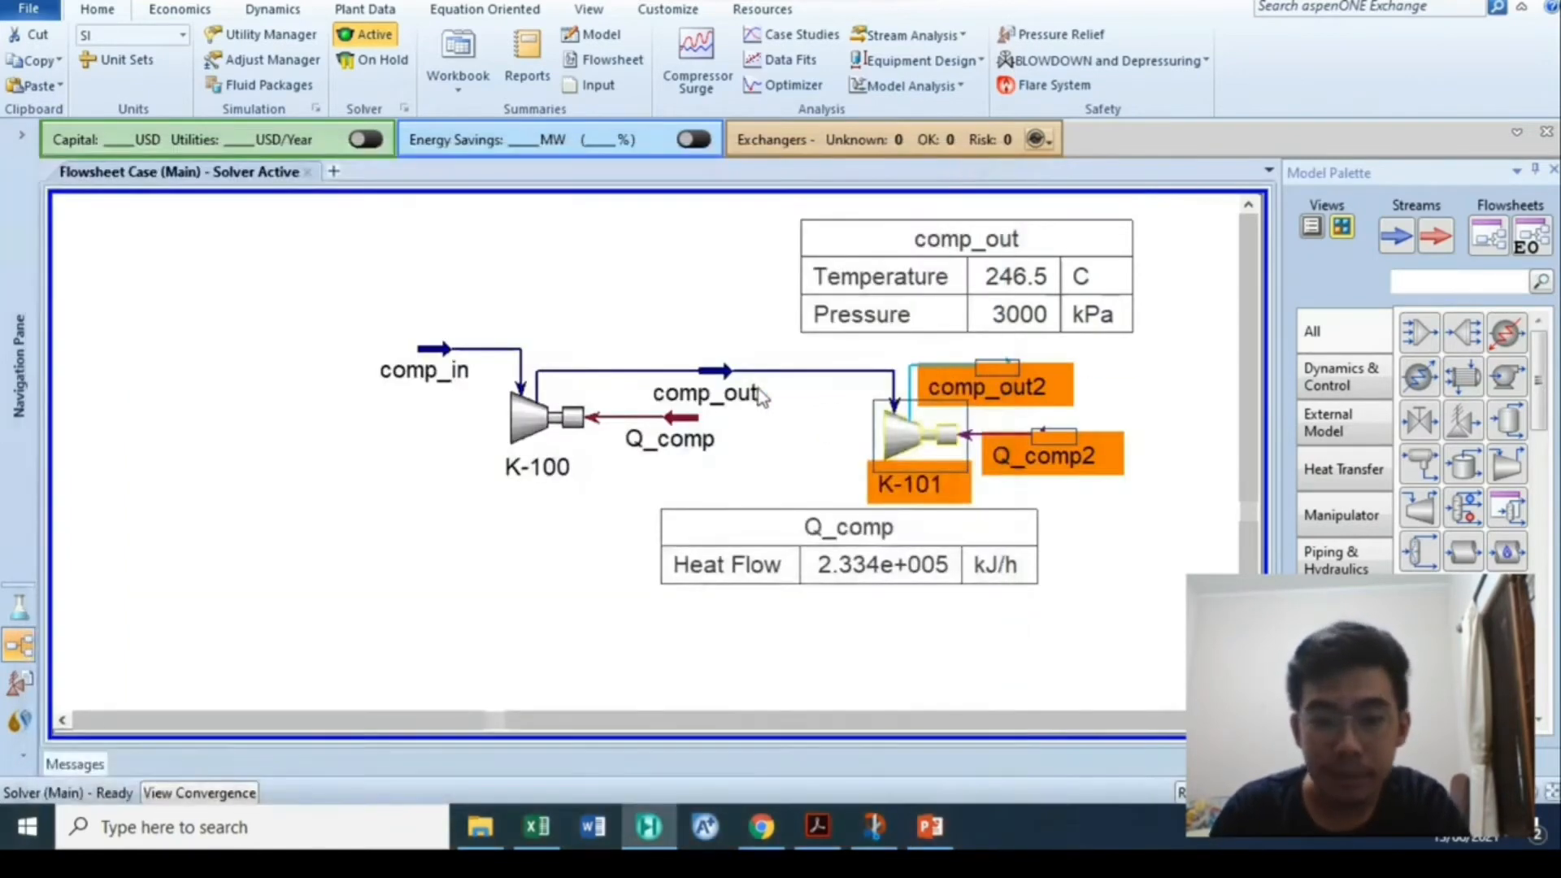
# Clear the pressure specification of the comp_out stream
pyautogui.doubleClick(743, 388)
pyautogui.click(634, 346)
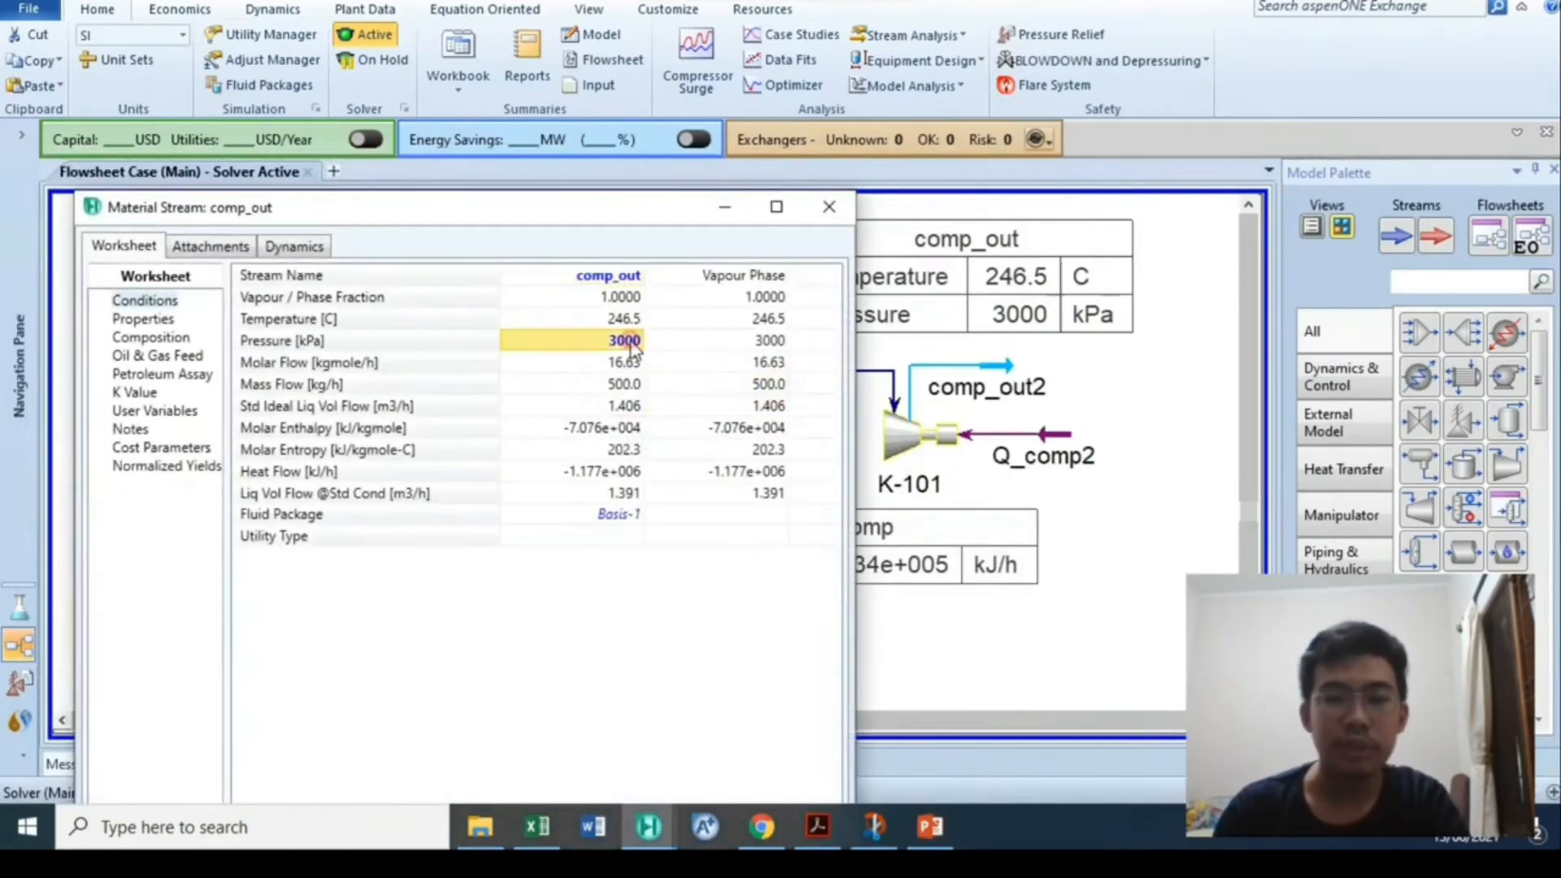
pyautogui.press('Delete')
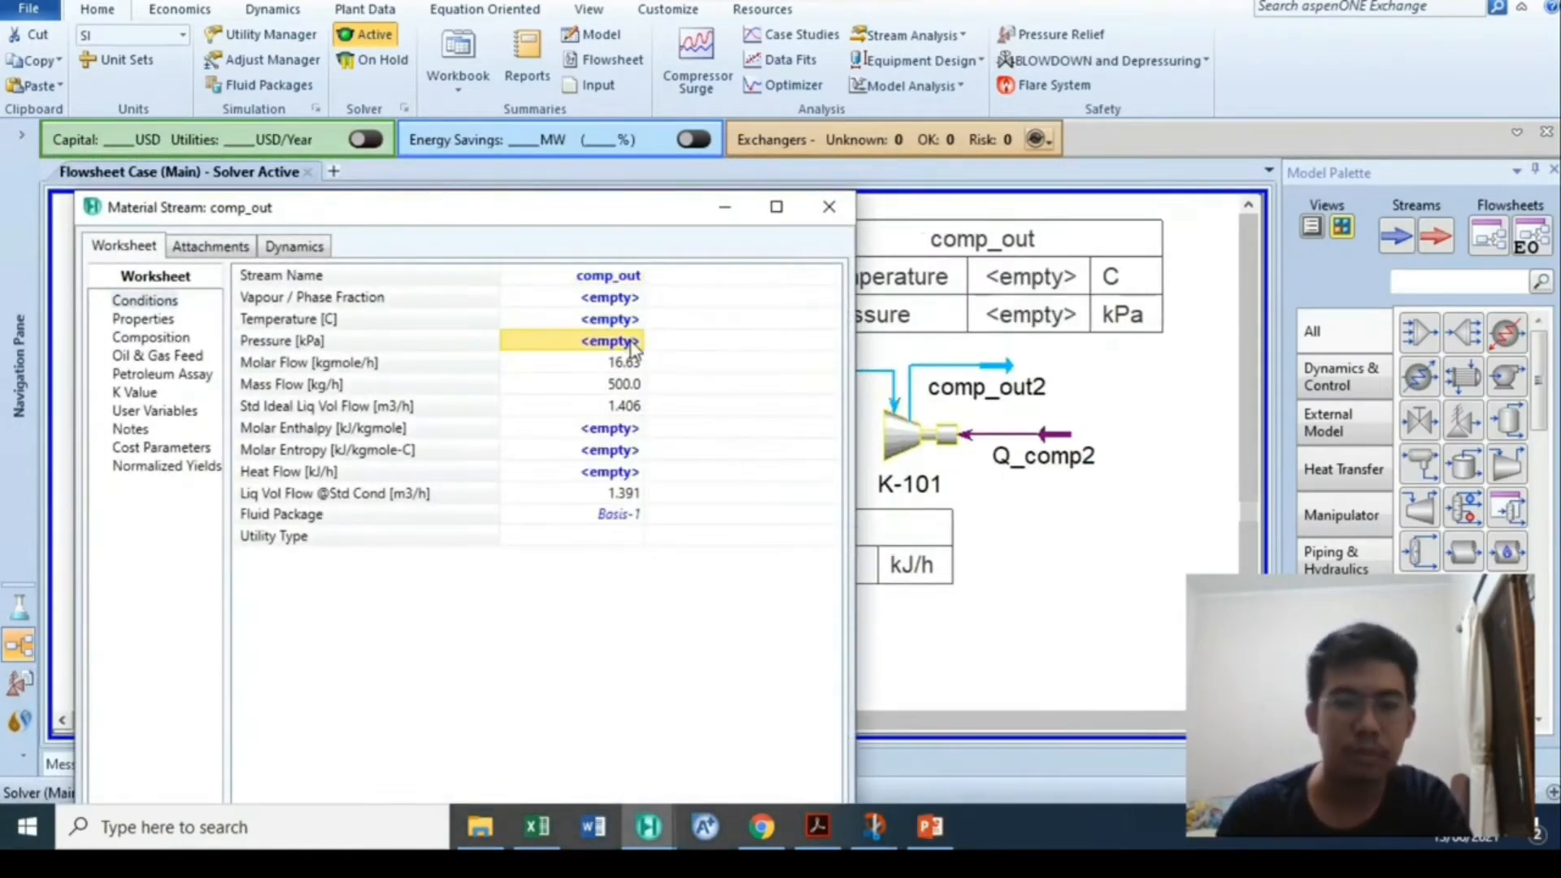
pyautogui.click(829, 206)
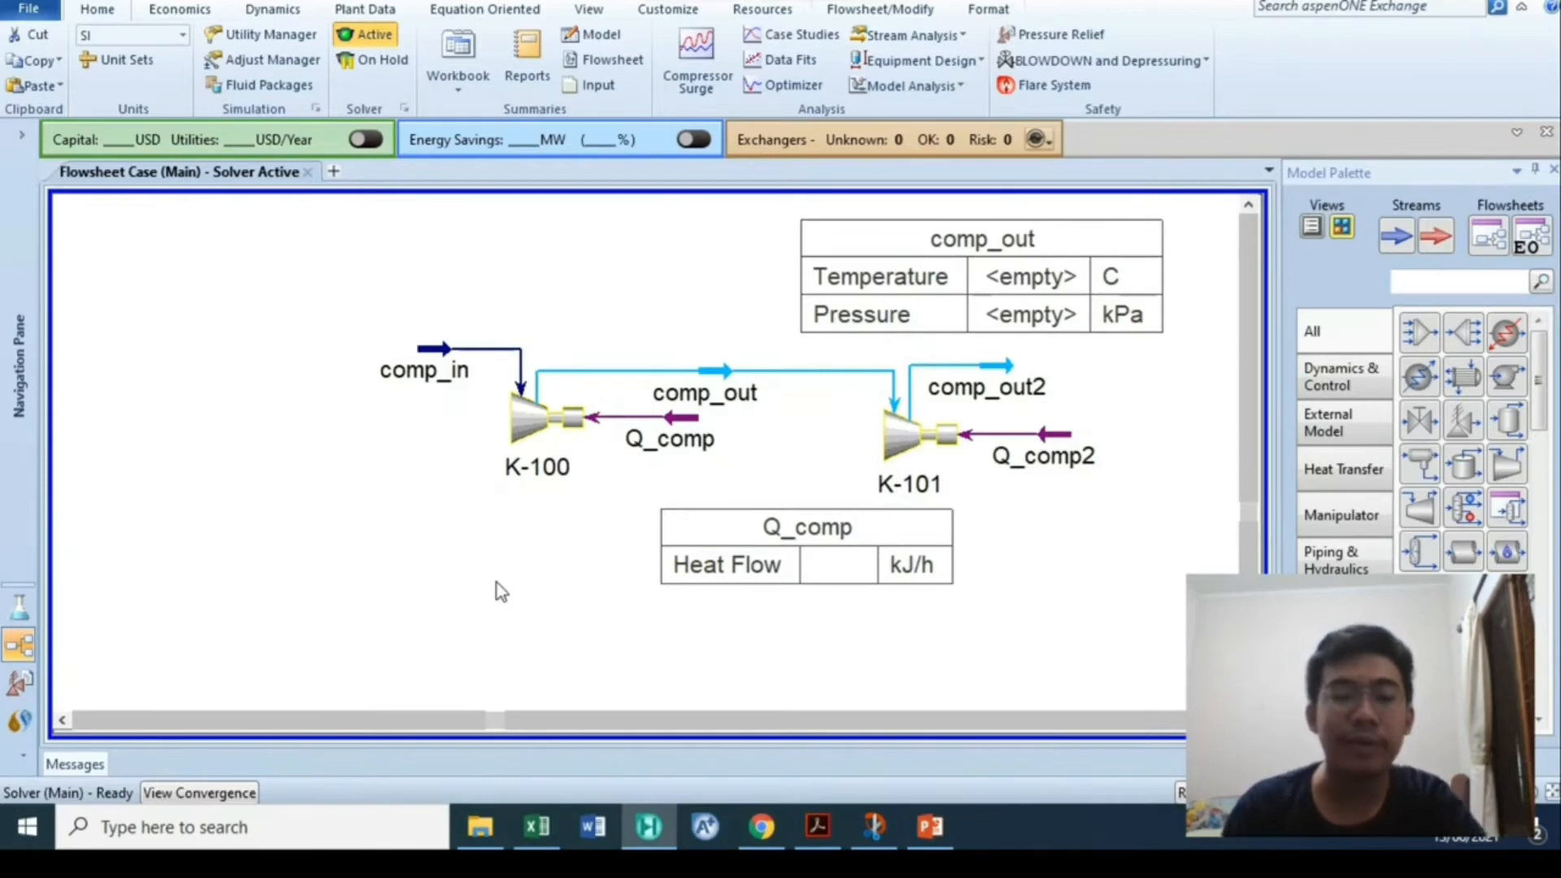
# Switch to Excel, label A1 "Inlet Pressure" and A2 "Outlet Pressure", and fit column A to the labels
pyautogui.click(537, 826)
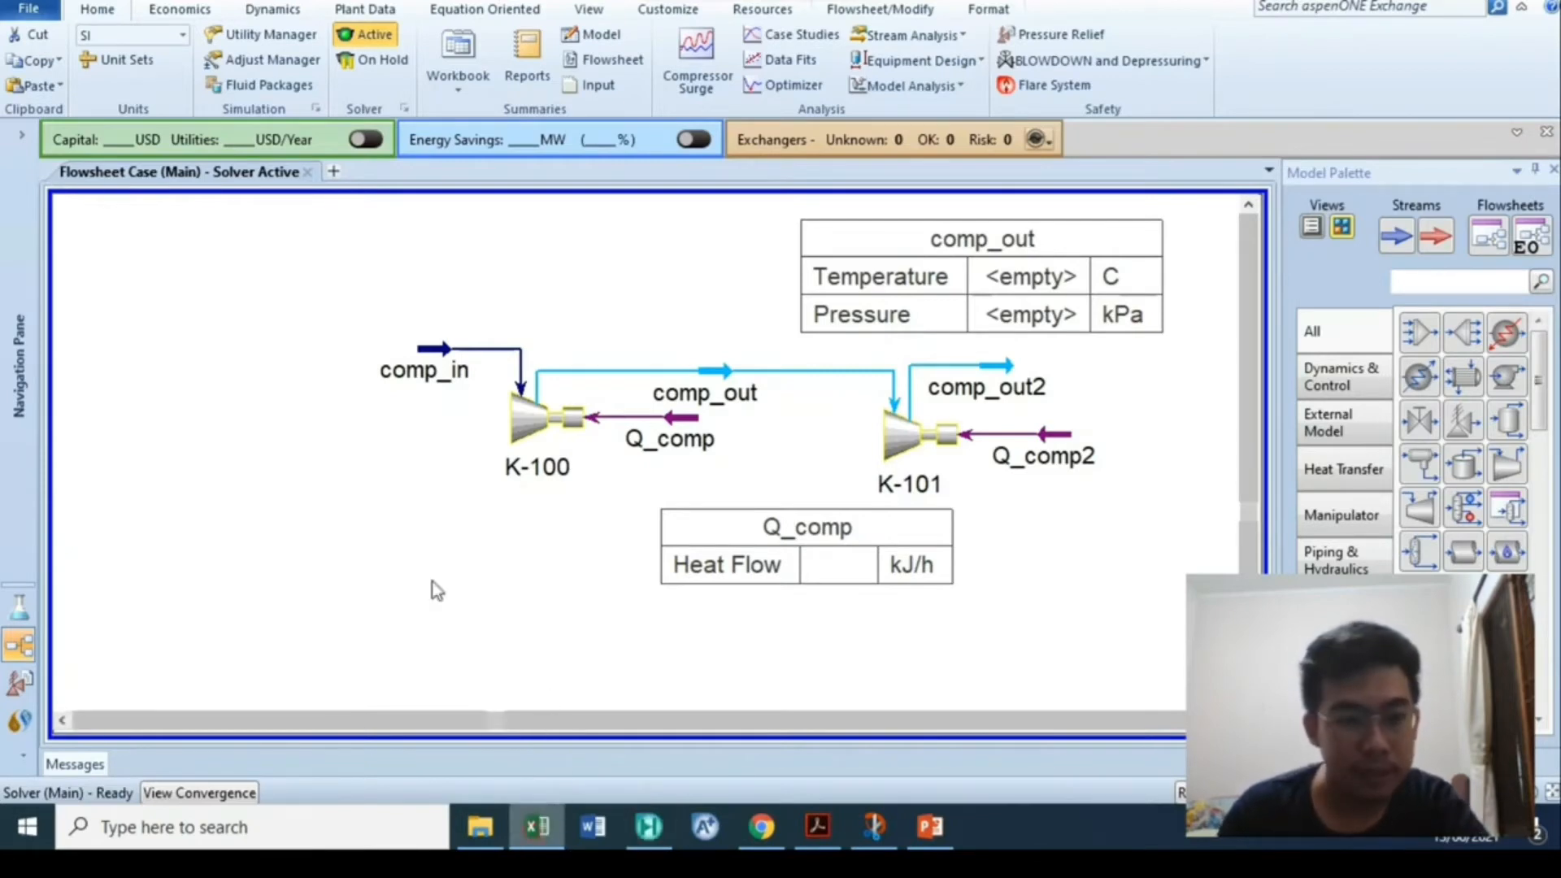
pyautogui.click(616, 298)
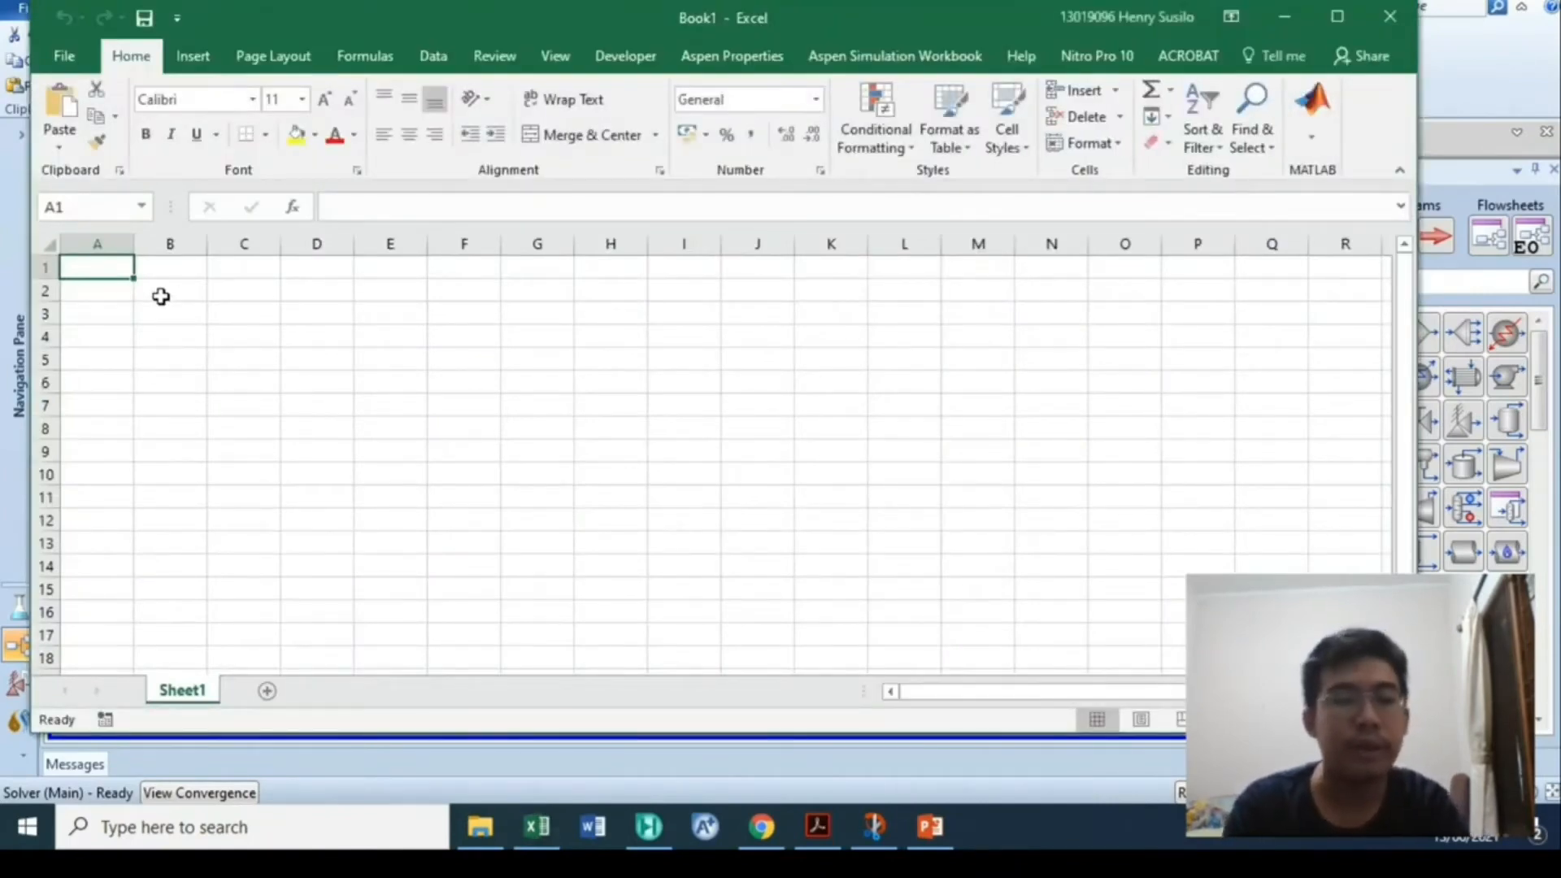
pyautogui.write('Inlet Pressure')
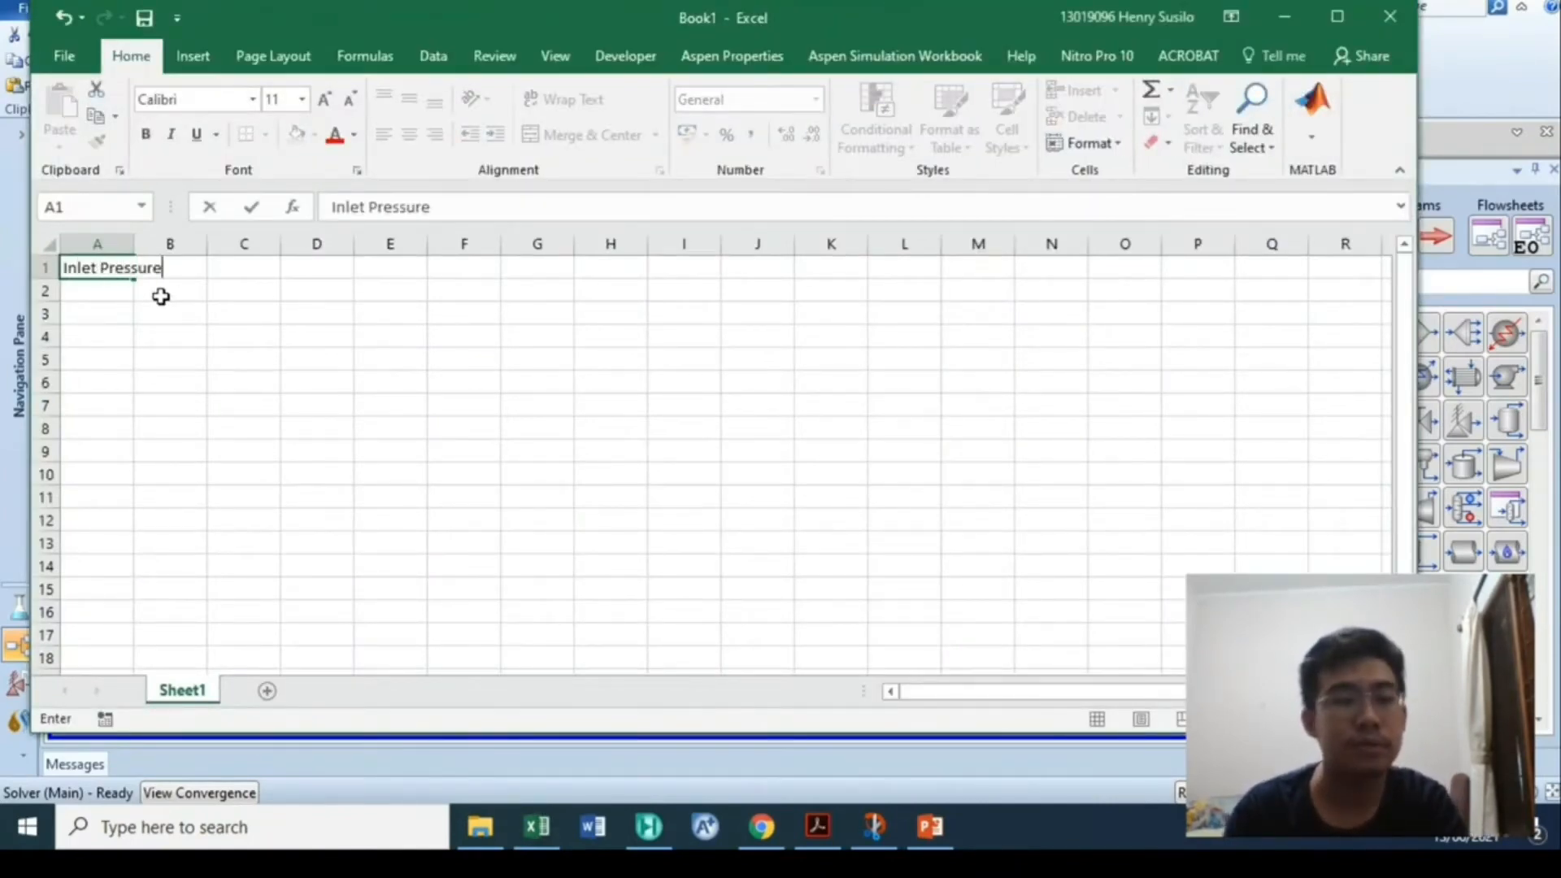
pyautogui.click(135, 242)
pyautogui.doubleClick(134, 242)
pyautogui.click(220, 335)
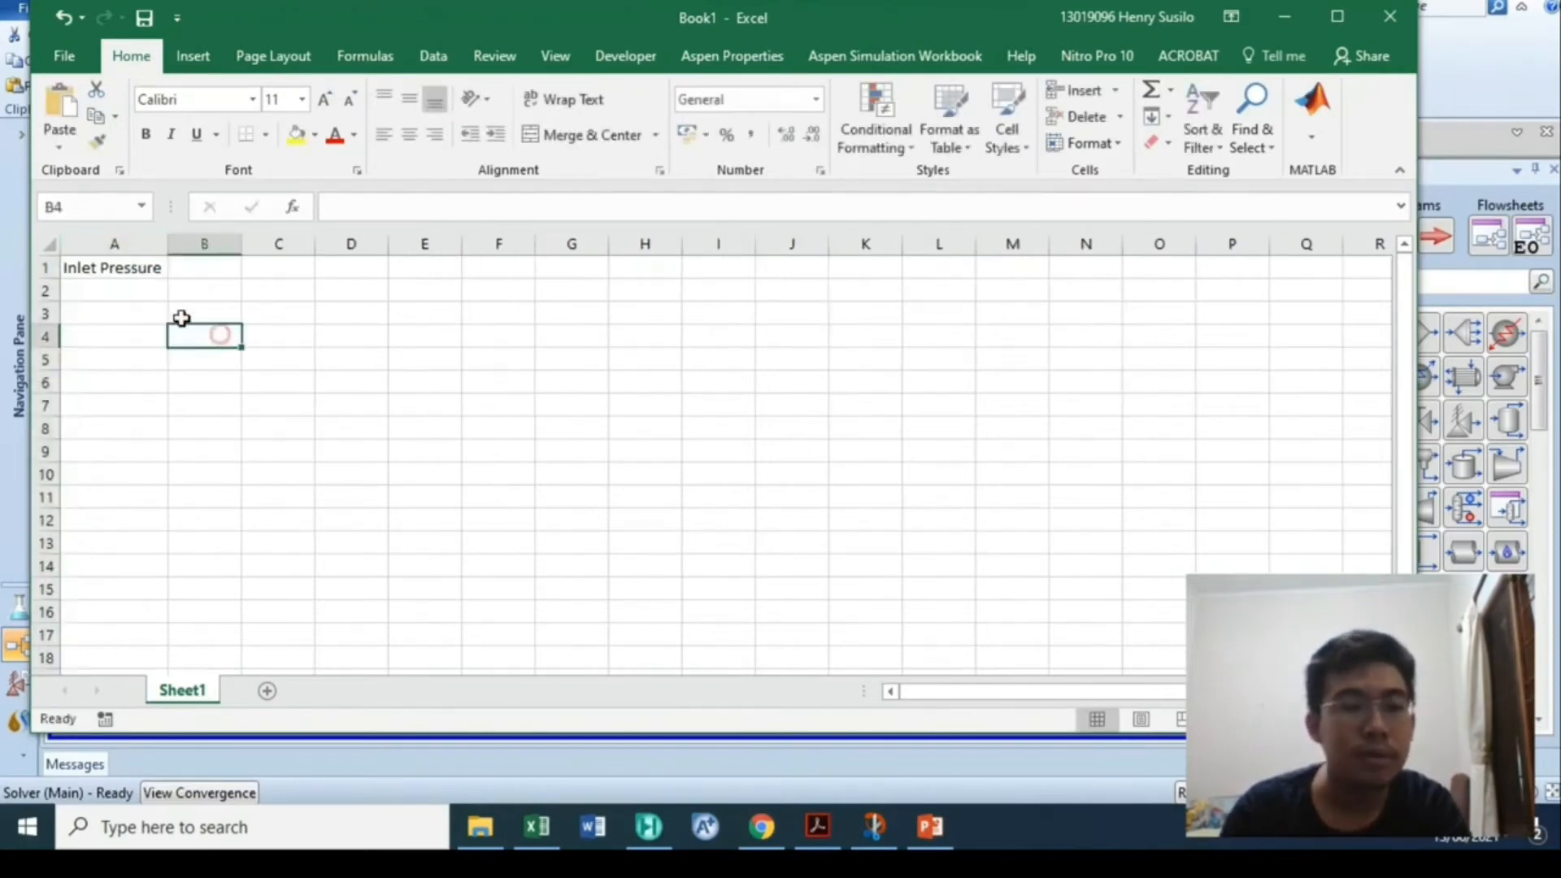
pyautogui.click(154, 298)
pyautogui.write('Outlet ')
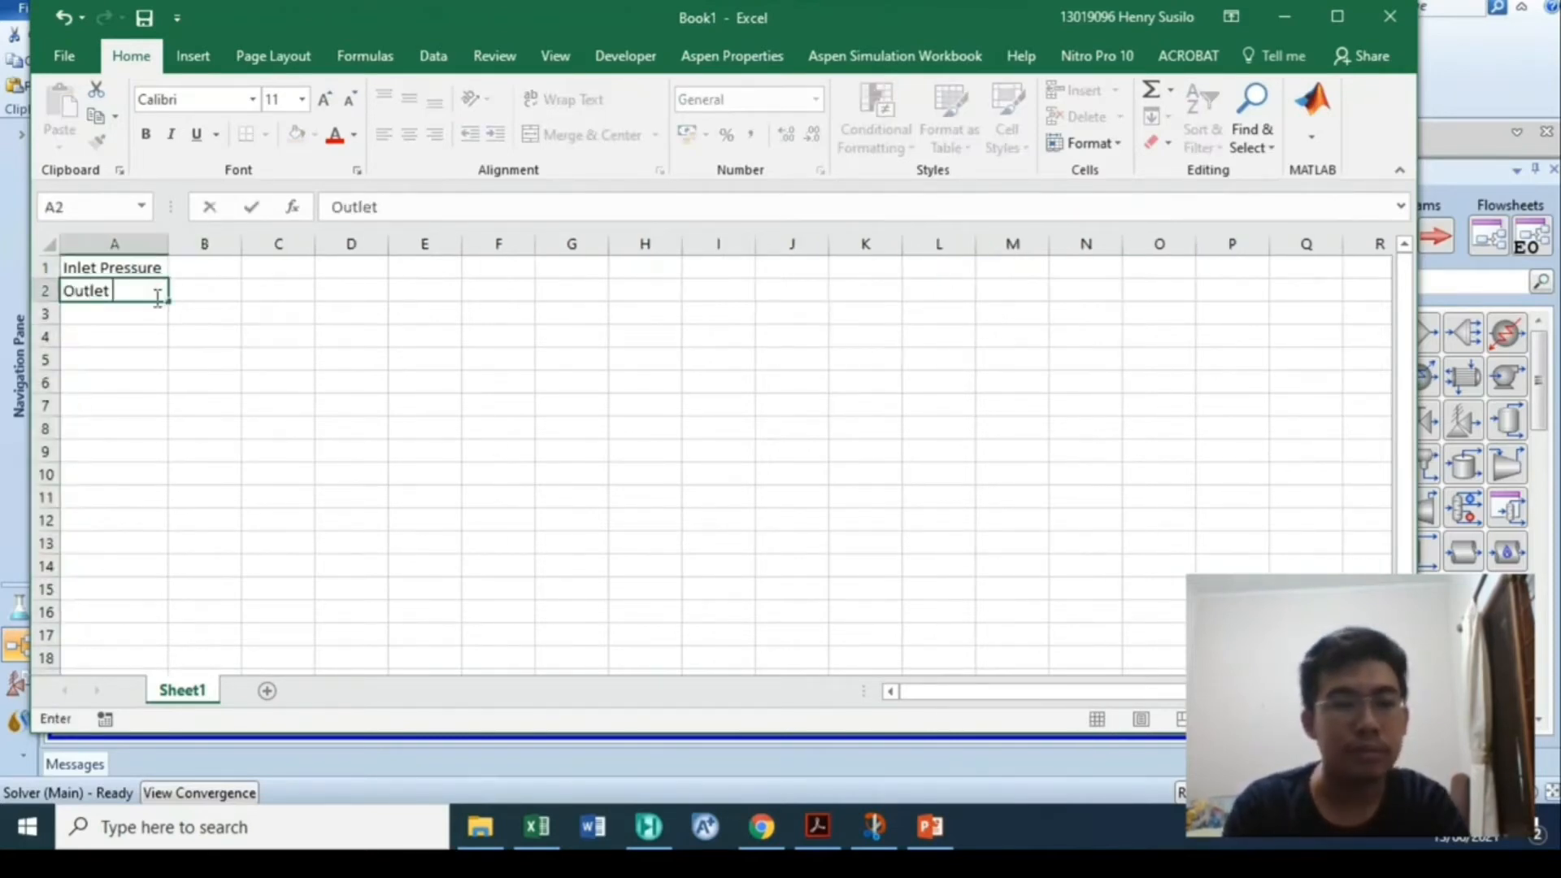
pyautogui.write('Pressure')
pyautogui.press('Return')
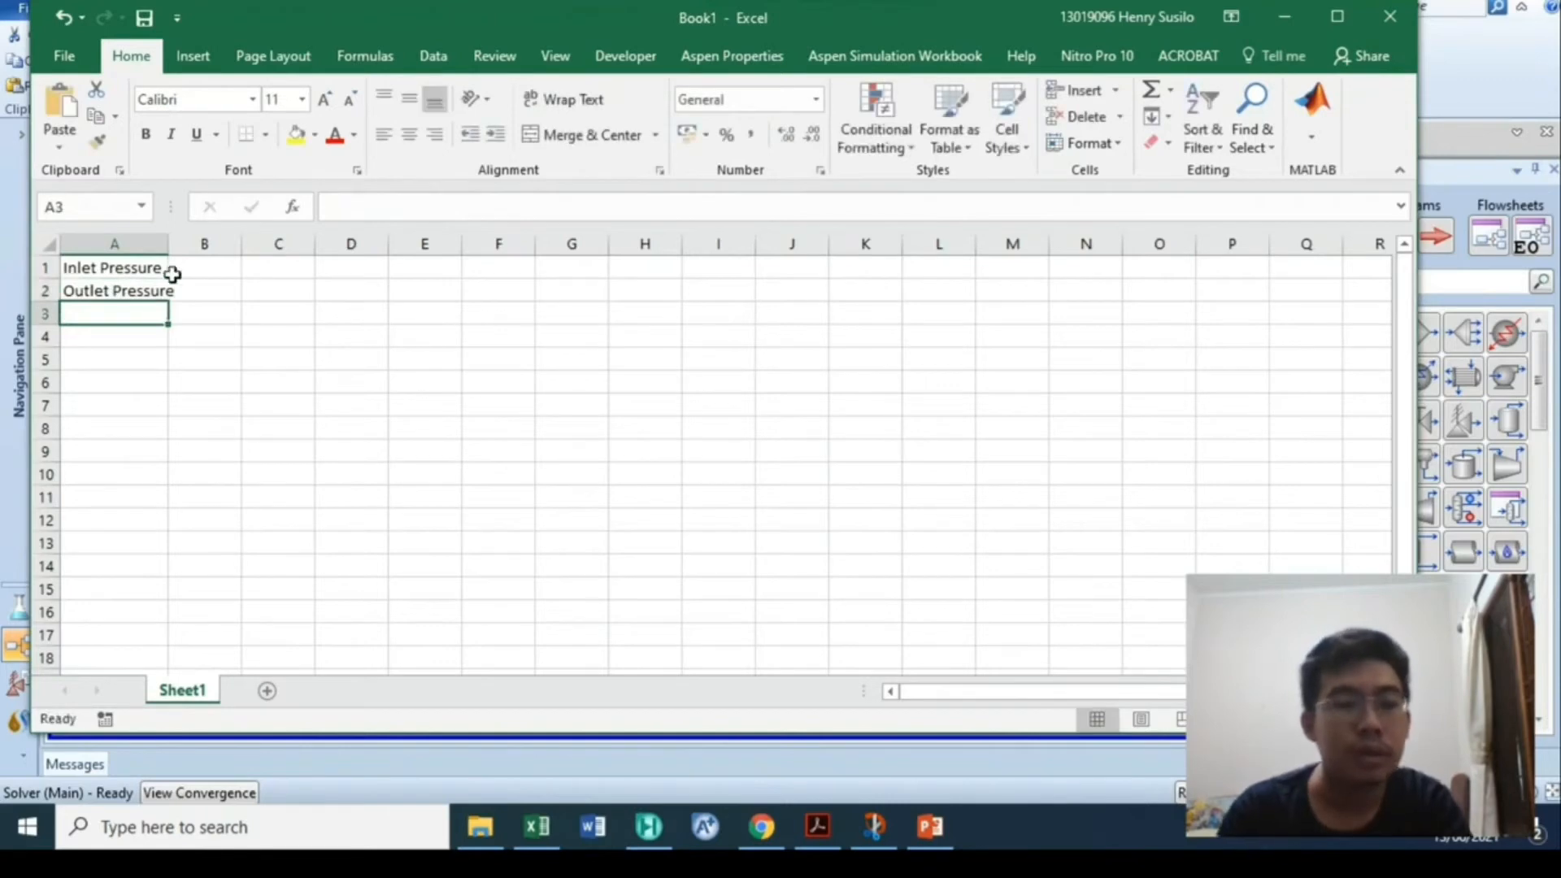
pyautogui.click(154, 244)
pyautogui.click(268, 313)
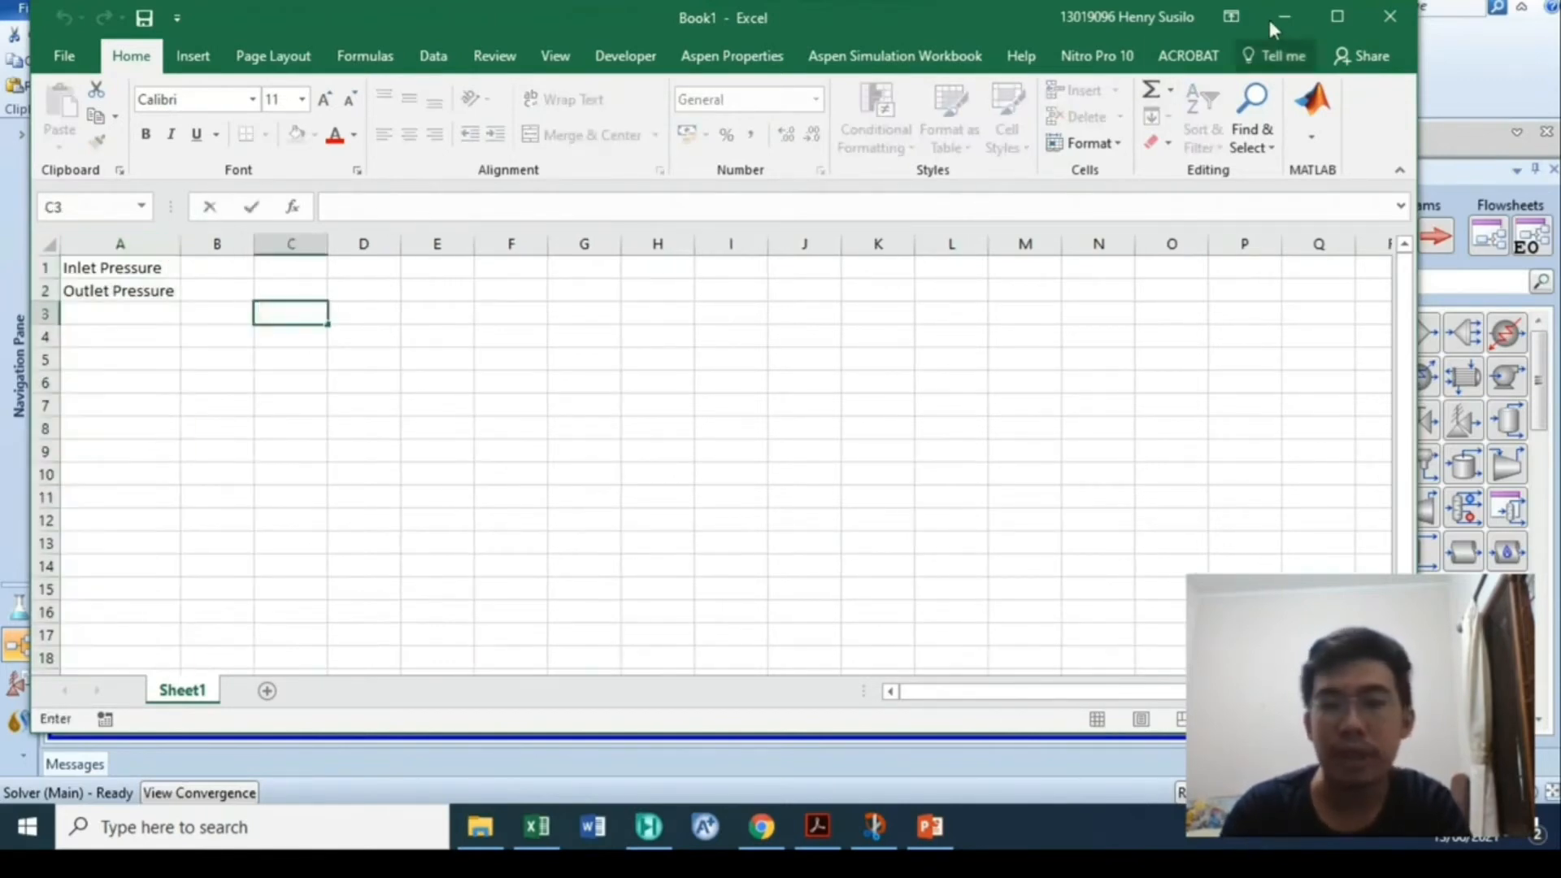
# Check the comp_in stream's pressure in Aspen HYSYS and enter 1.013 in cell B1 of the Excel sheet
pyautogui.click(1283, 16)
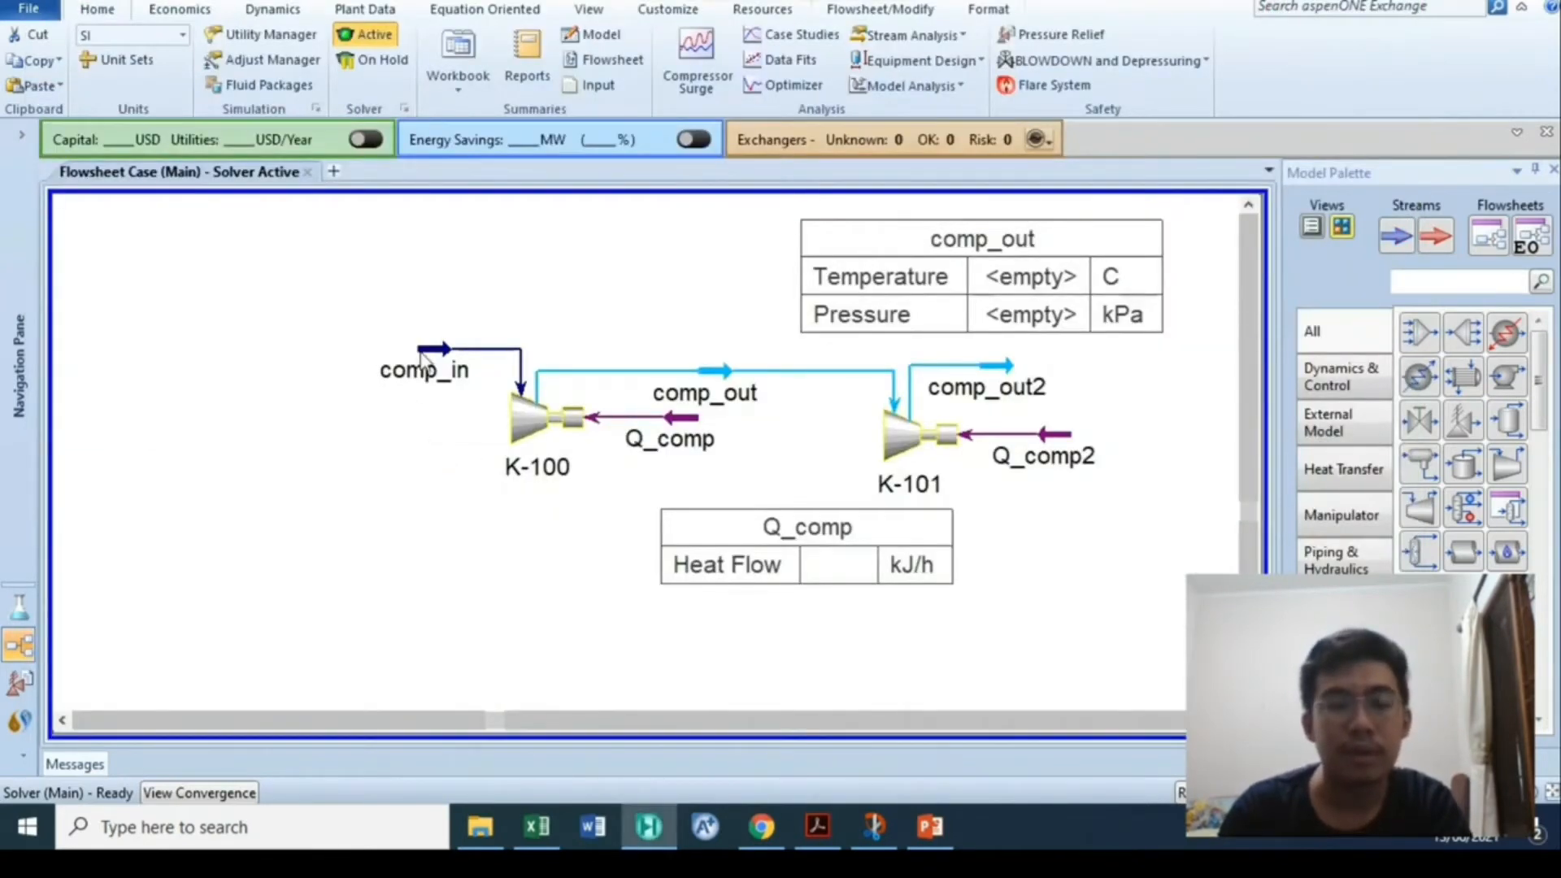
pyautogui.doubleClick(425, 368)
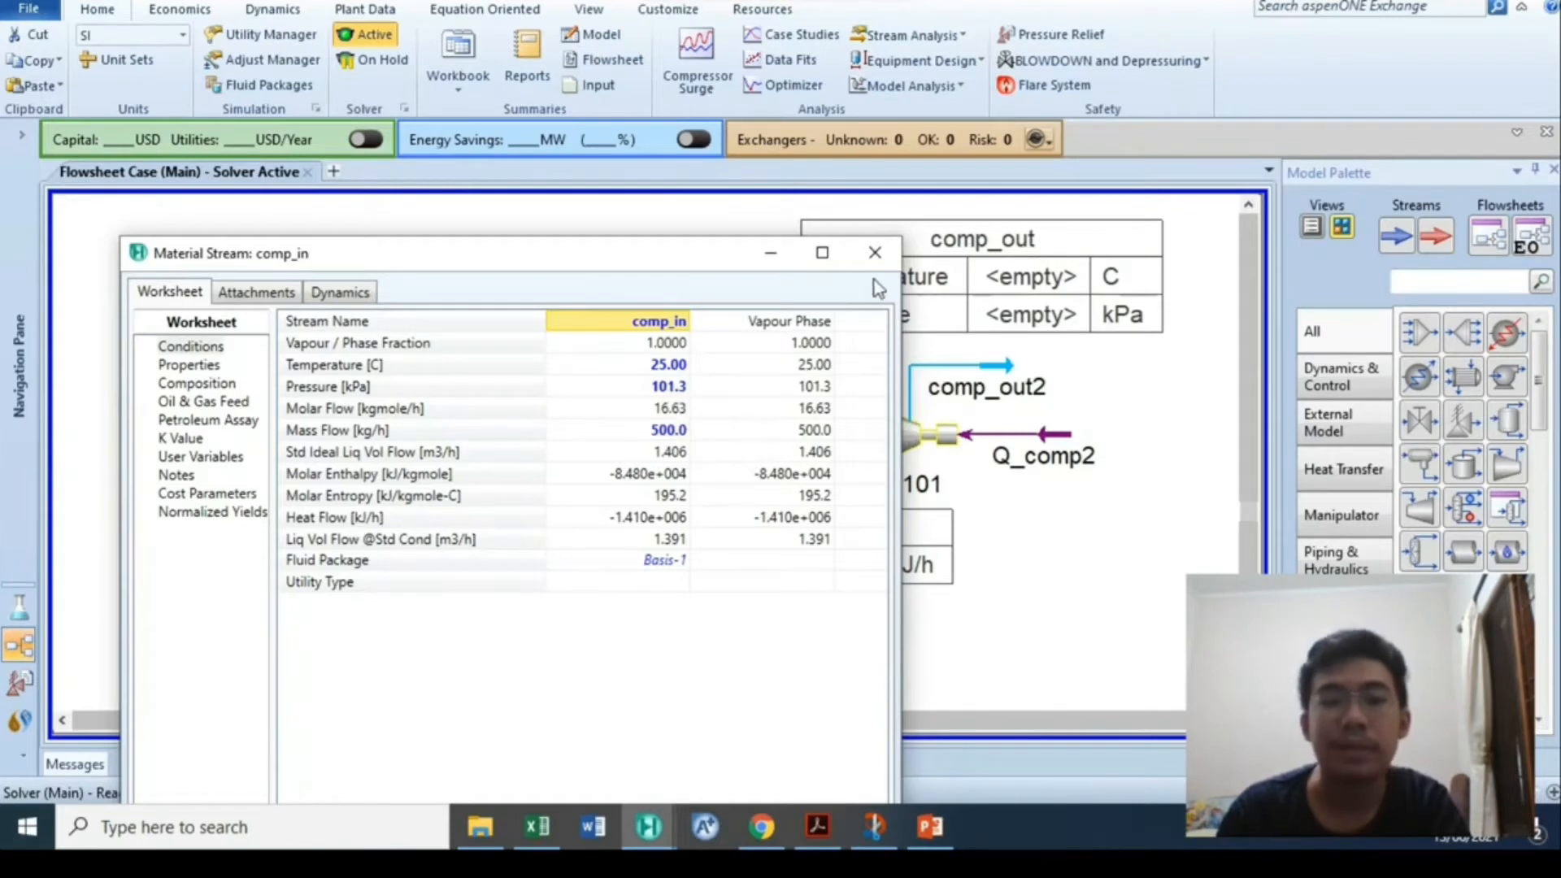
pyautogui.click(875, 253)
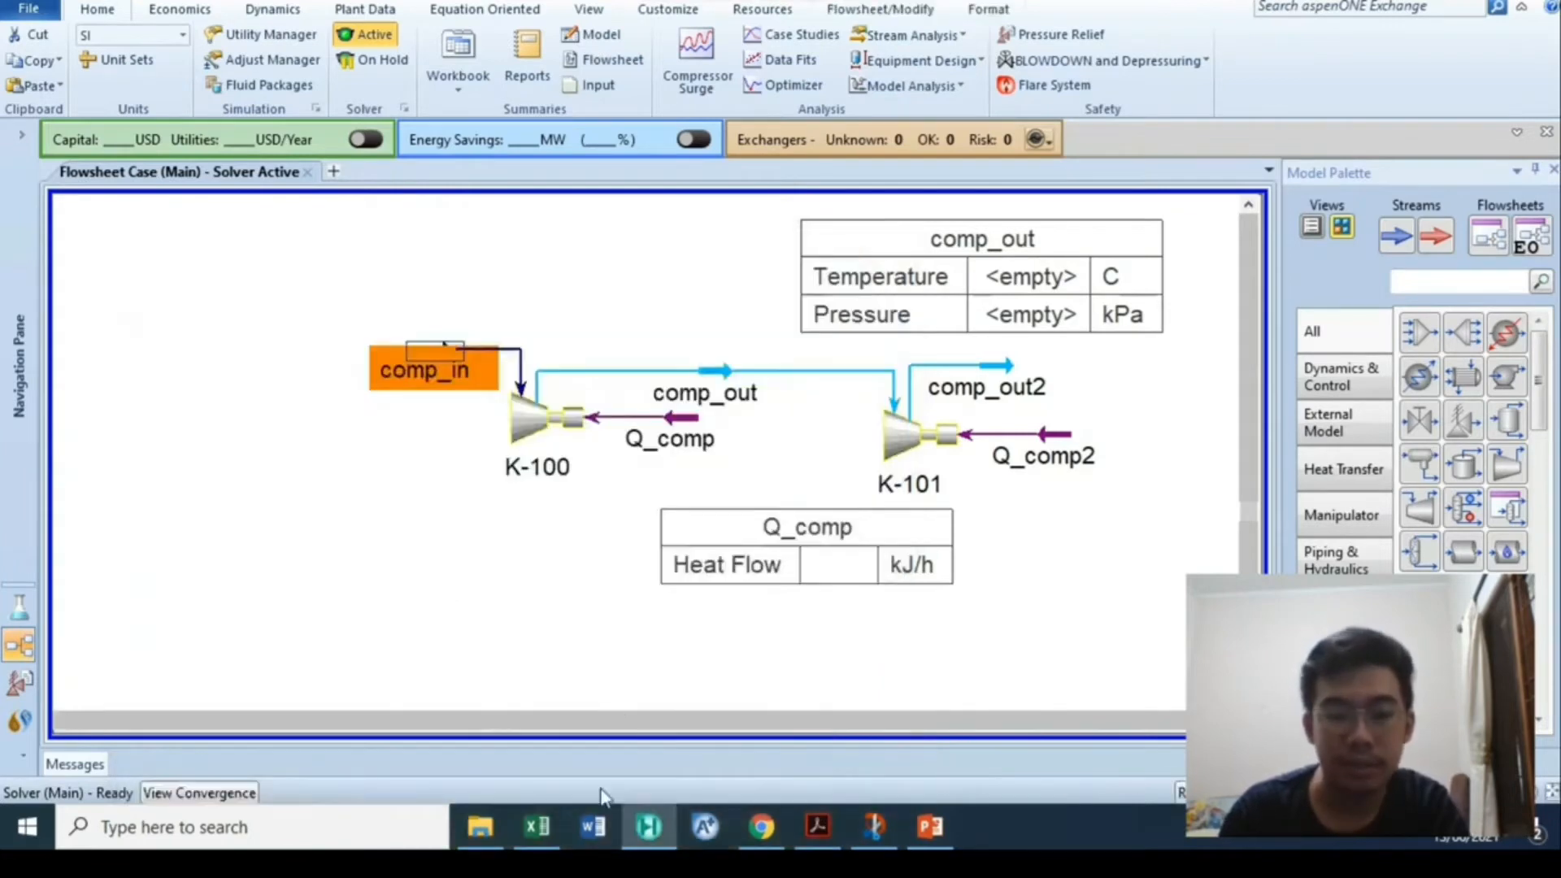
pyautogui.click(541, 821)
pyautogui.click(300, 266)
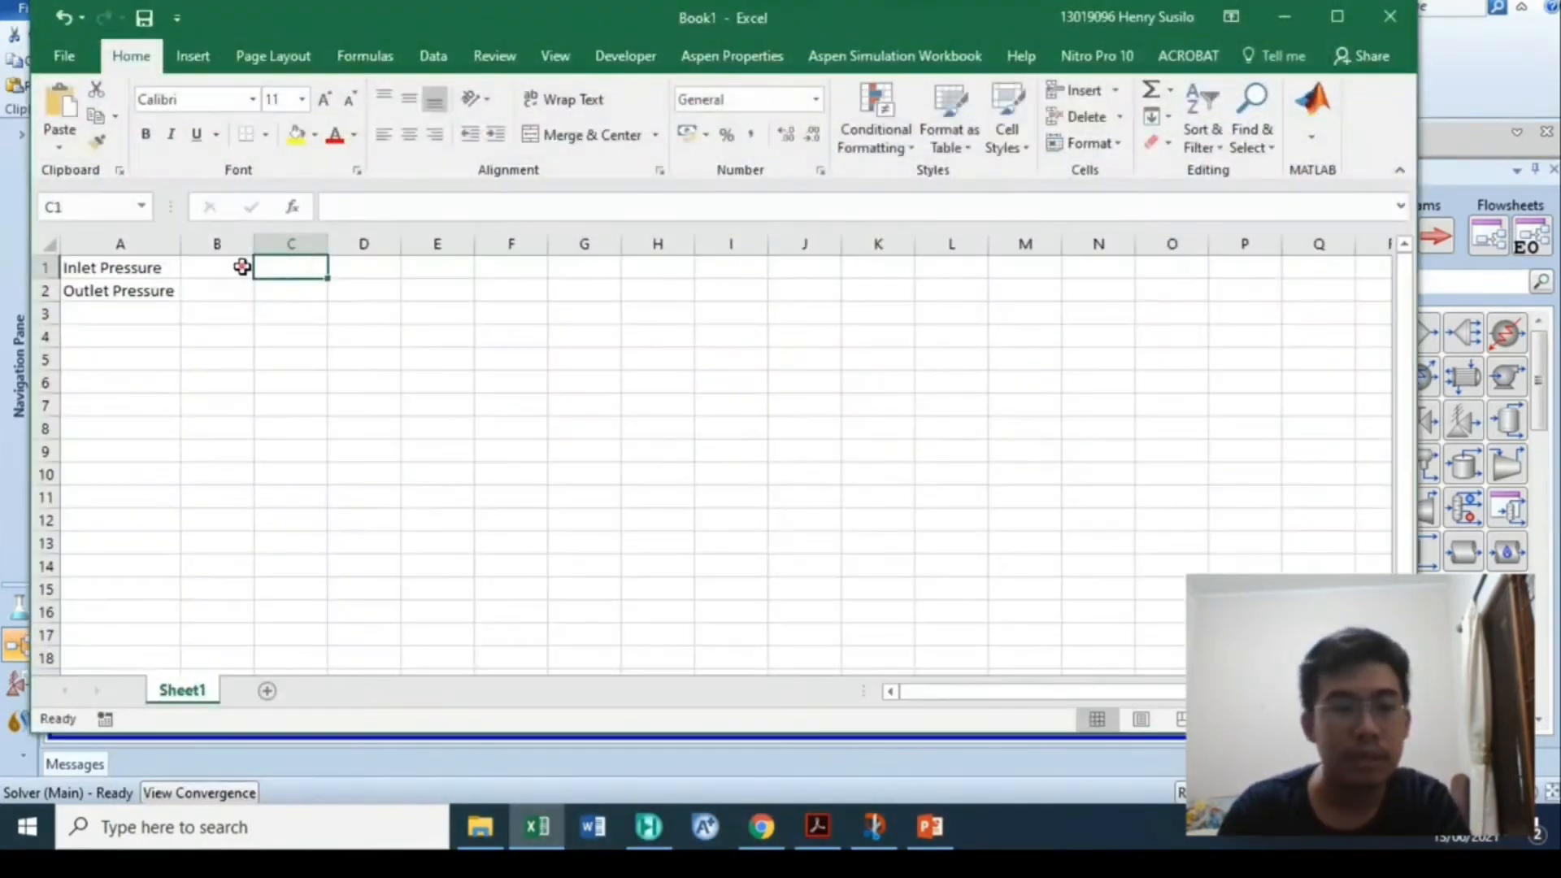
pyautogui.click(238, 267)
pyautogui.write('1.013')
pyautogui.press('Return')
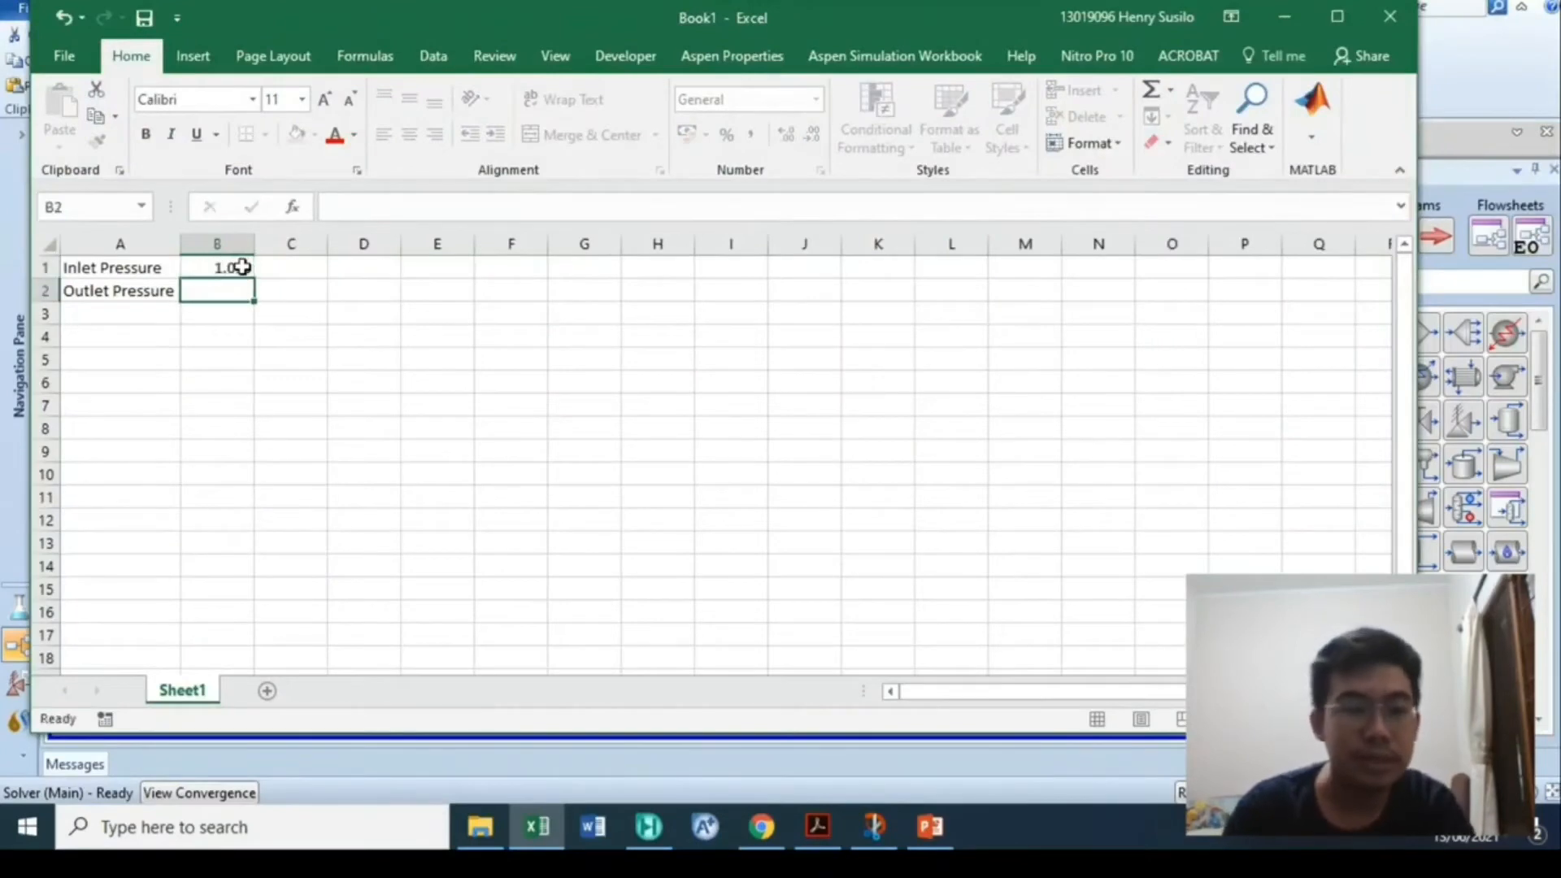
# Append the unit "(bar)" to the labels in A1 and A2 and fit column A to the text
pyautogui.click(157, 266)
pyautogui.click(434, 207)
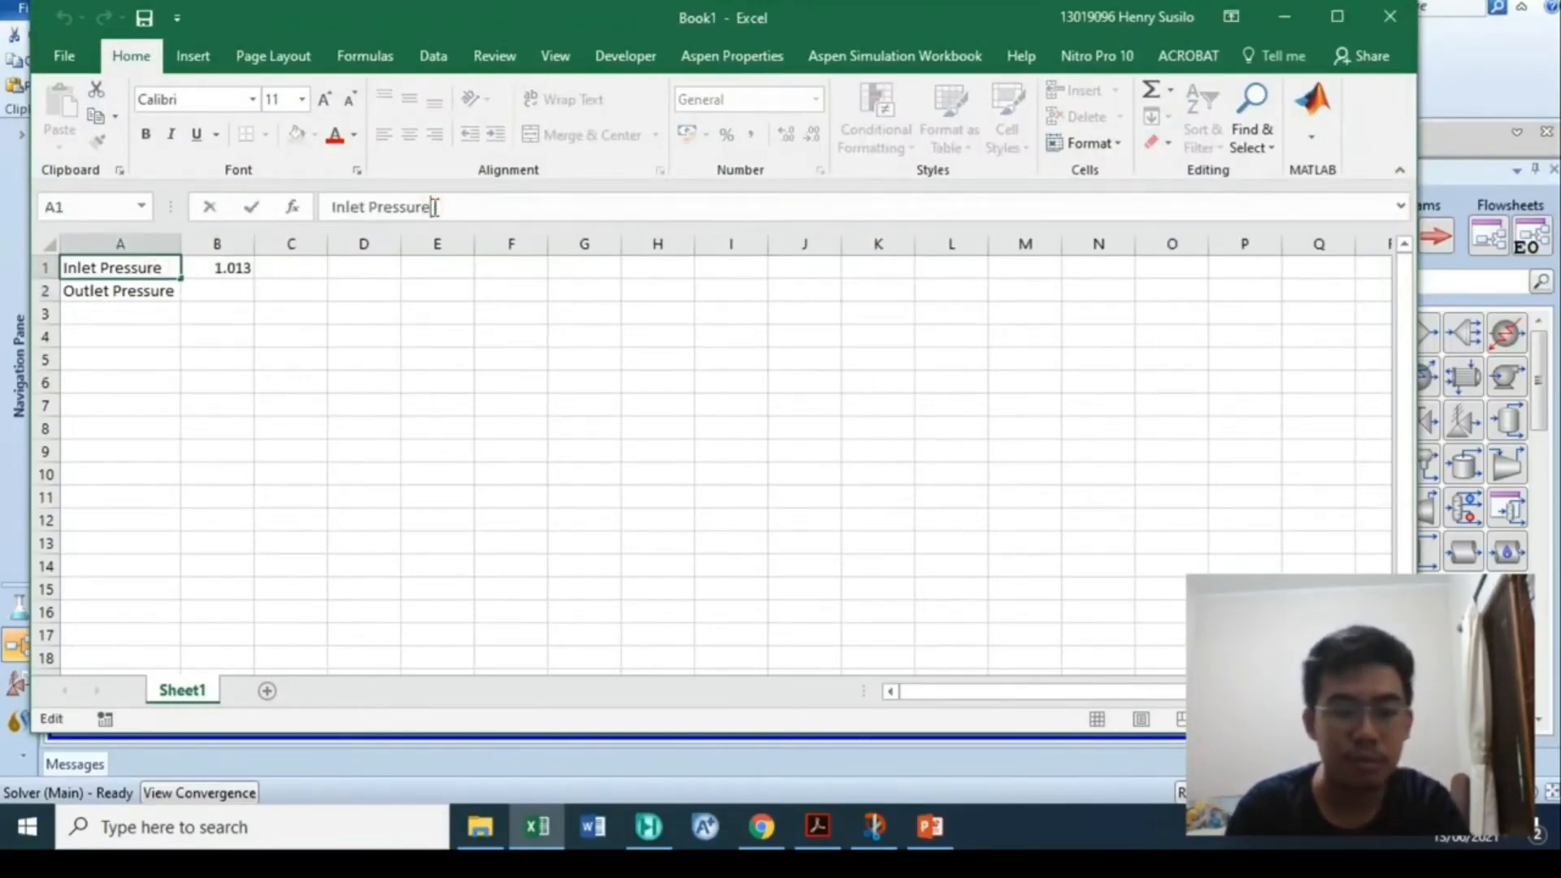
pyautogui.write('[bar]')
pyautogui.press('Return')
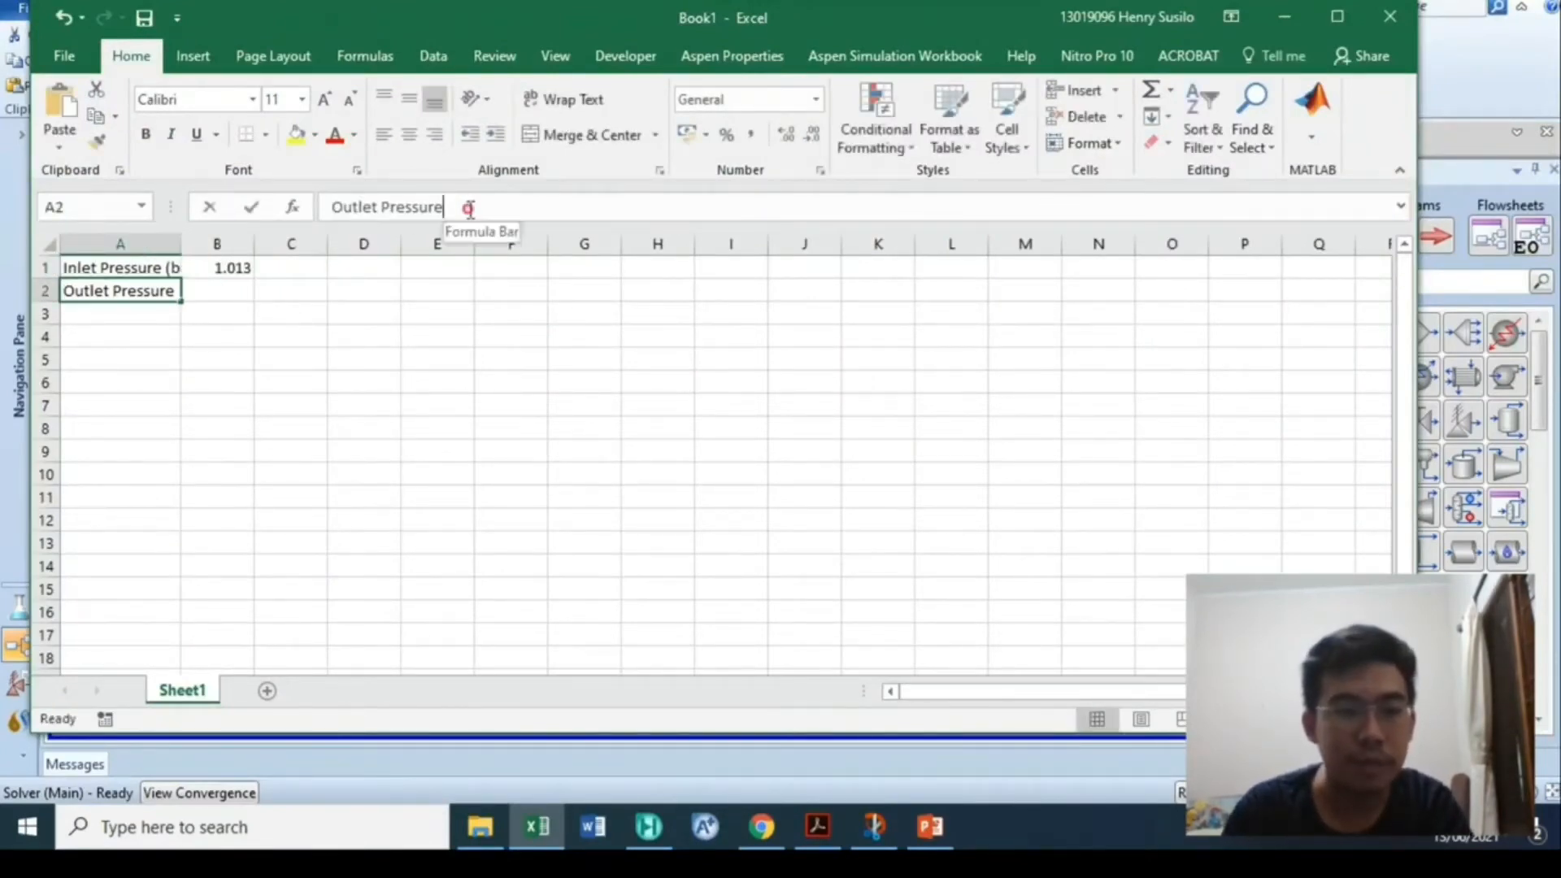
pyautogui.click(469, 209)
pyautogui.write('(bar)')
pyautogui.press('Return')
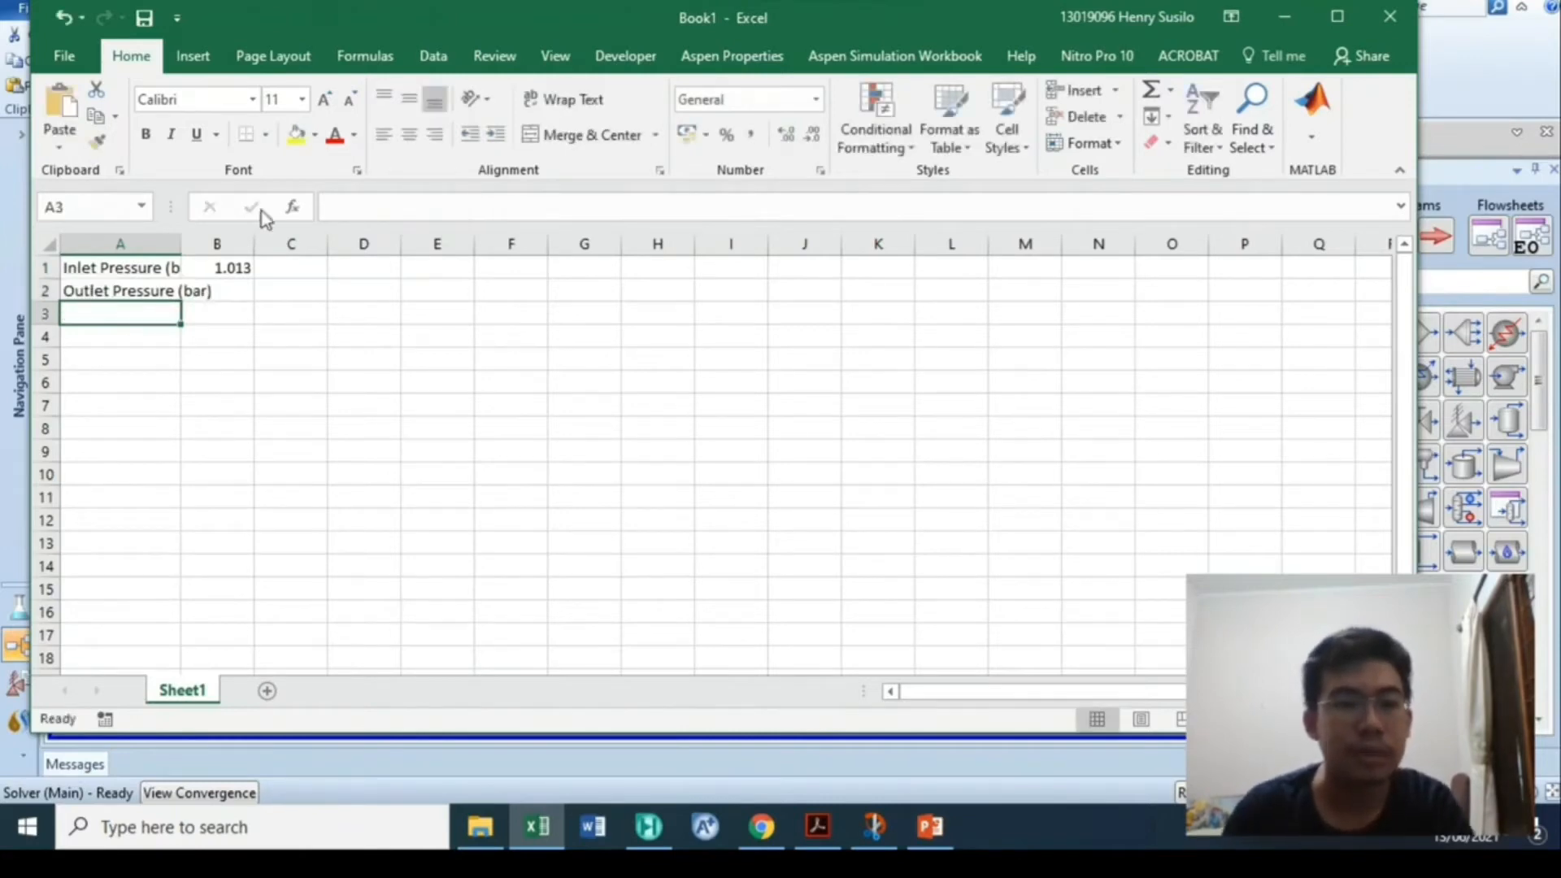
pyautogui.doubleClick(174, 248)
# Check the required final pressure in the Simulkuy #3 PDF and enter 30 in cell B2 of the Excel sheet
pyautogui.click(279, 293)
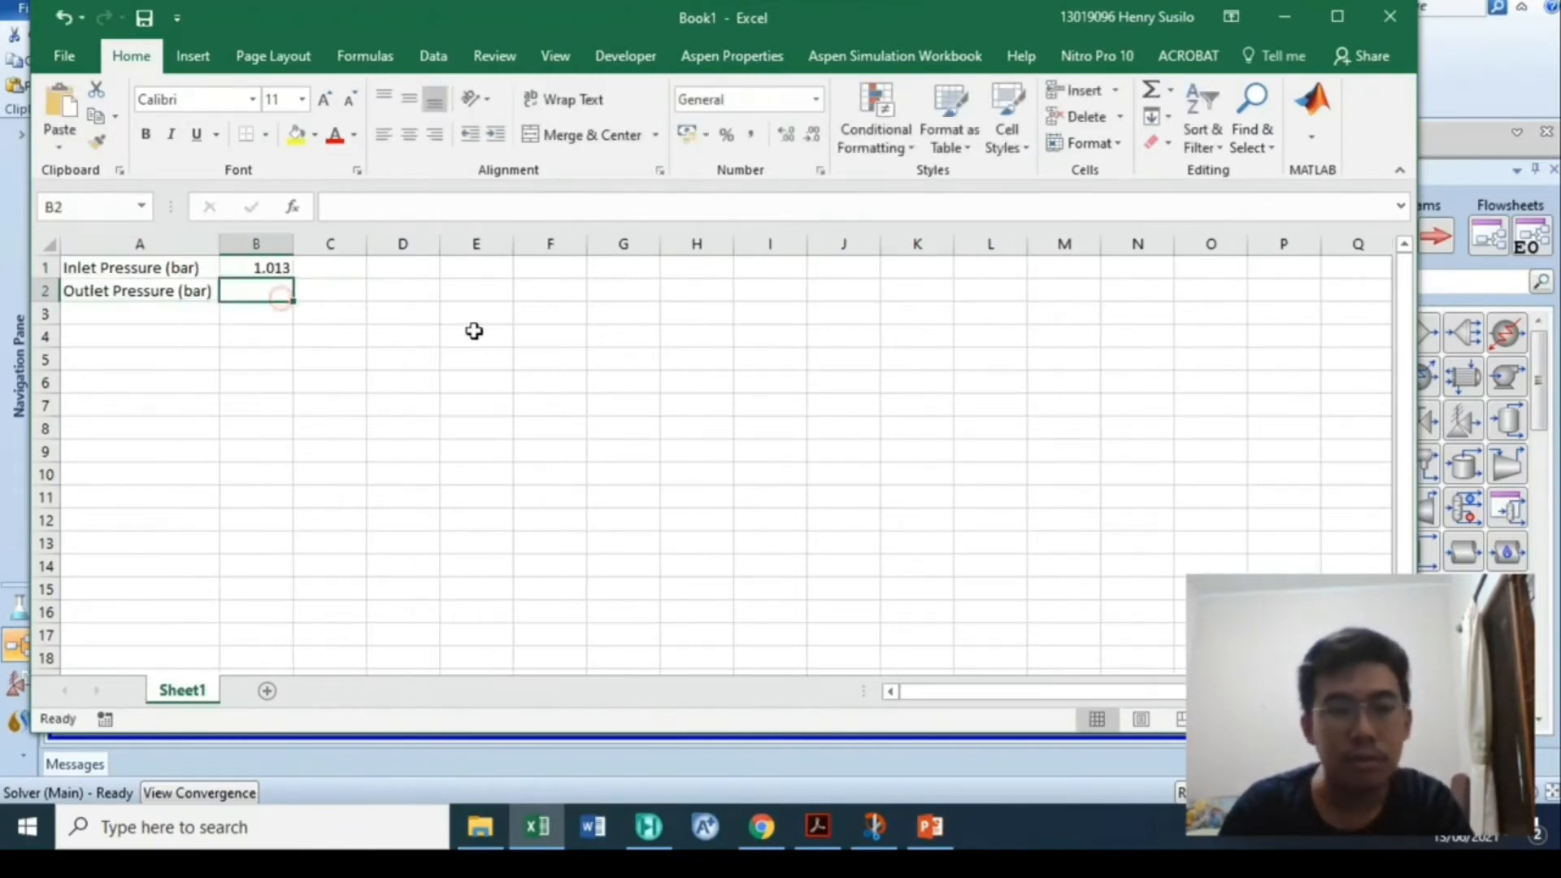
pyautogui.click(474, 333)
pyautogui.click(818, 833)
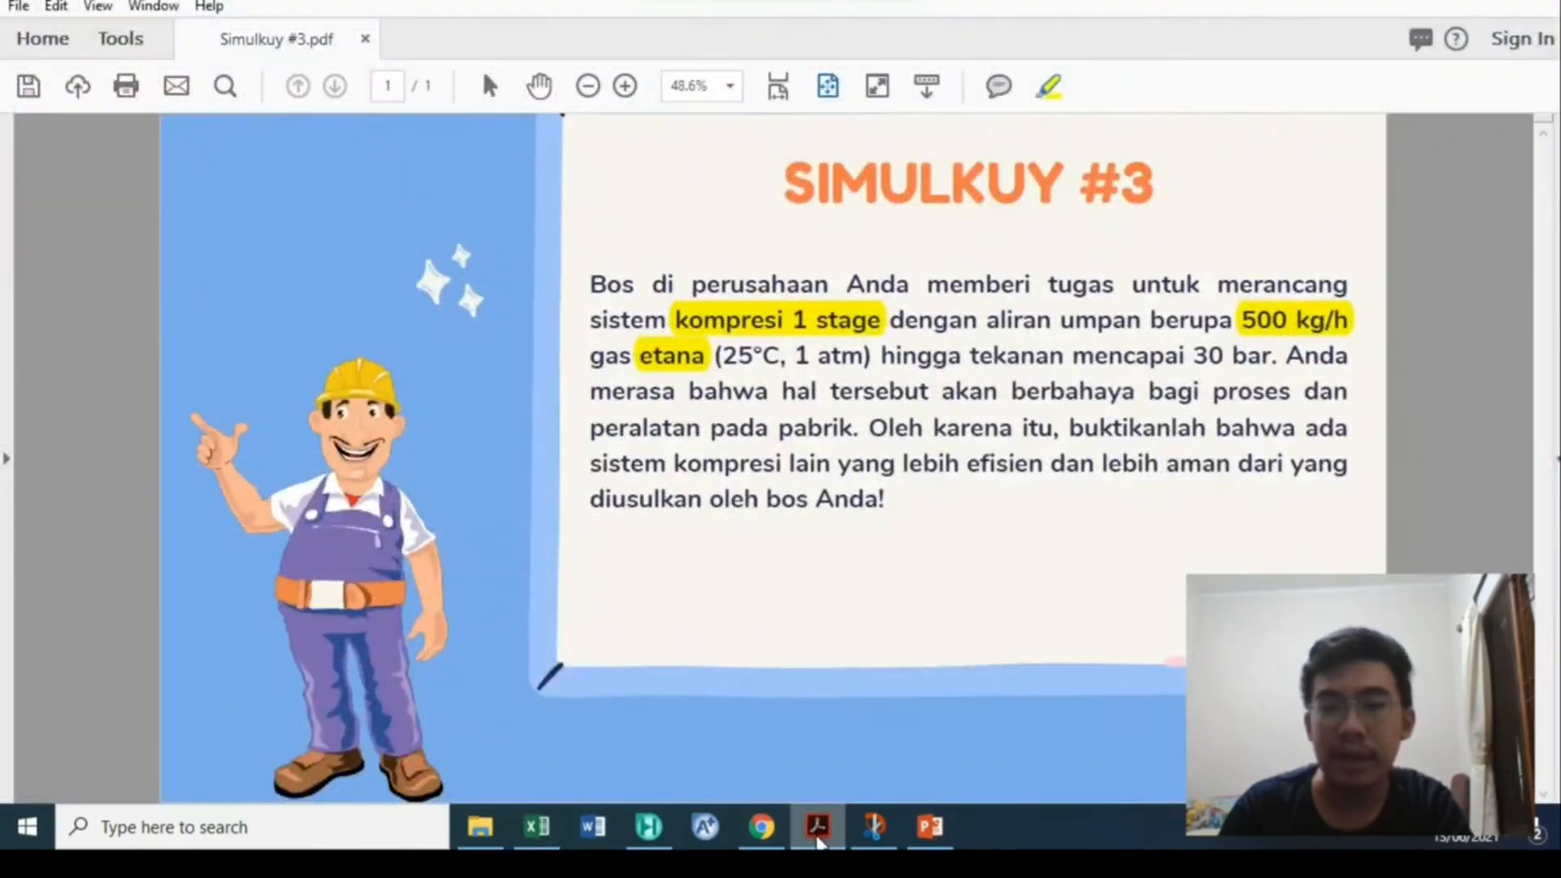
pyautogui.click(818, 842)
pyautogui.click(476, 429)
pyautogui.click(265, 284)
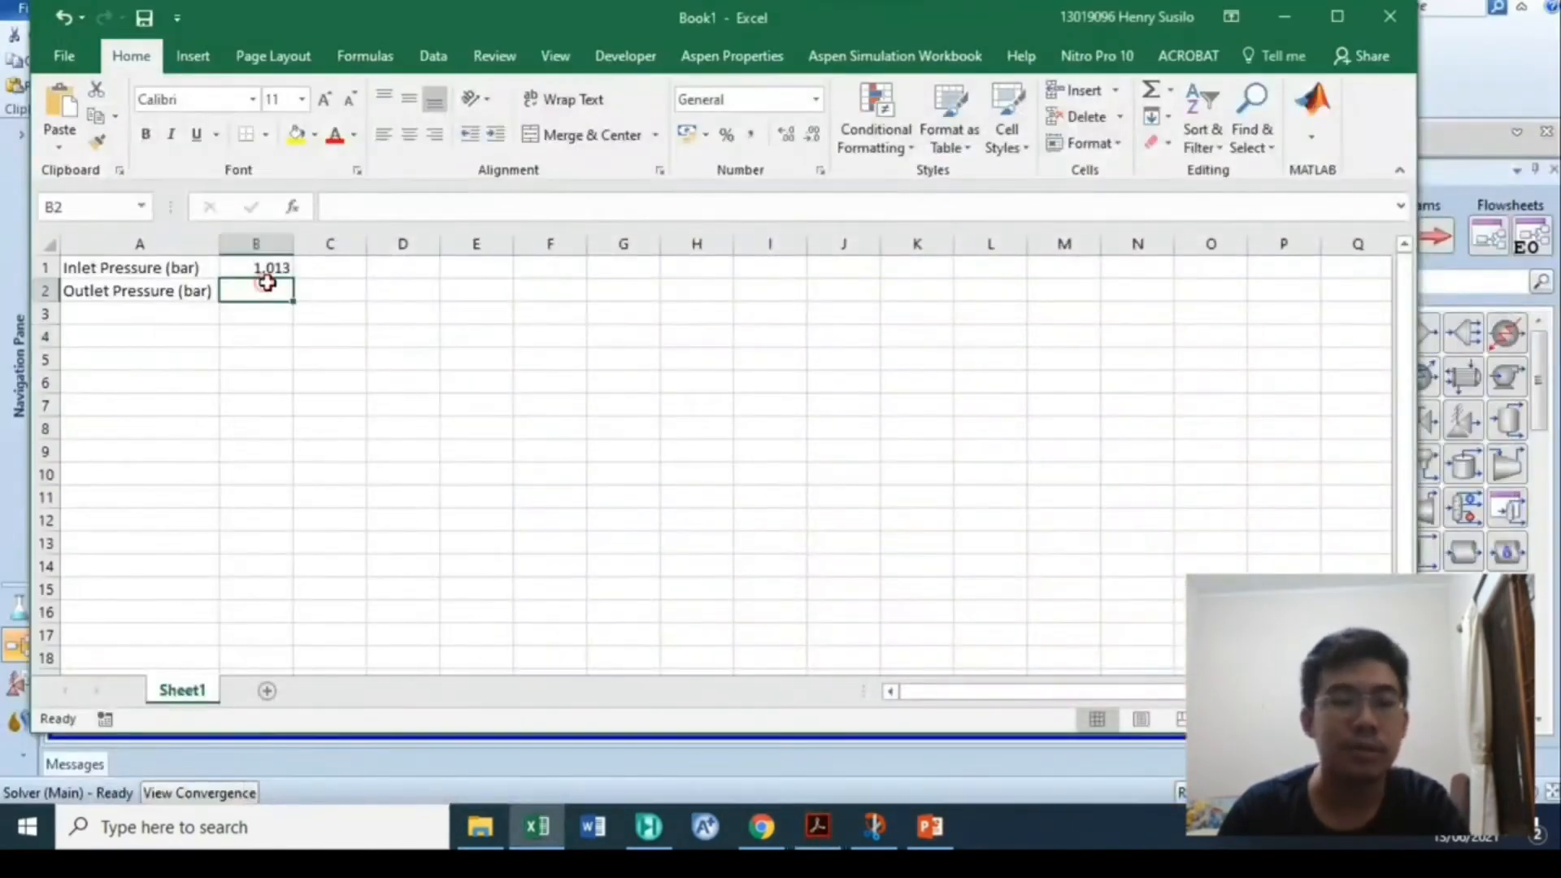
pyautogui.write('30')
pyautogui.press('Return')
# Calculate the overall pressure ratio in cell B3 by dividing the outlet pressure by the inlet pressure with =B2/B1
pyautogui.click(186, 316)
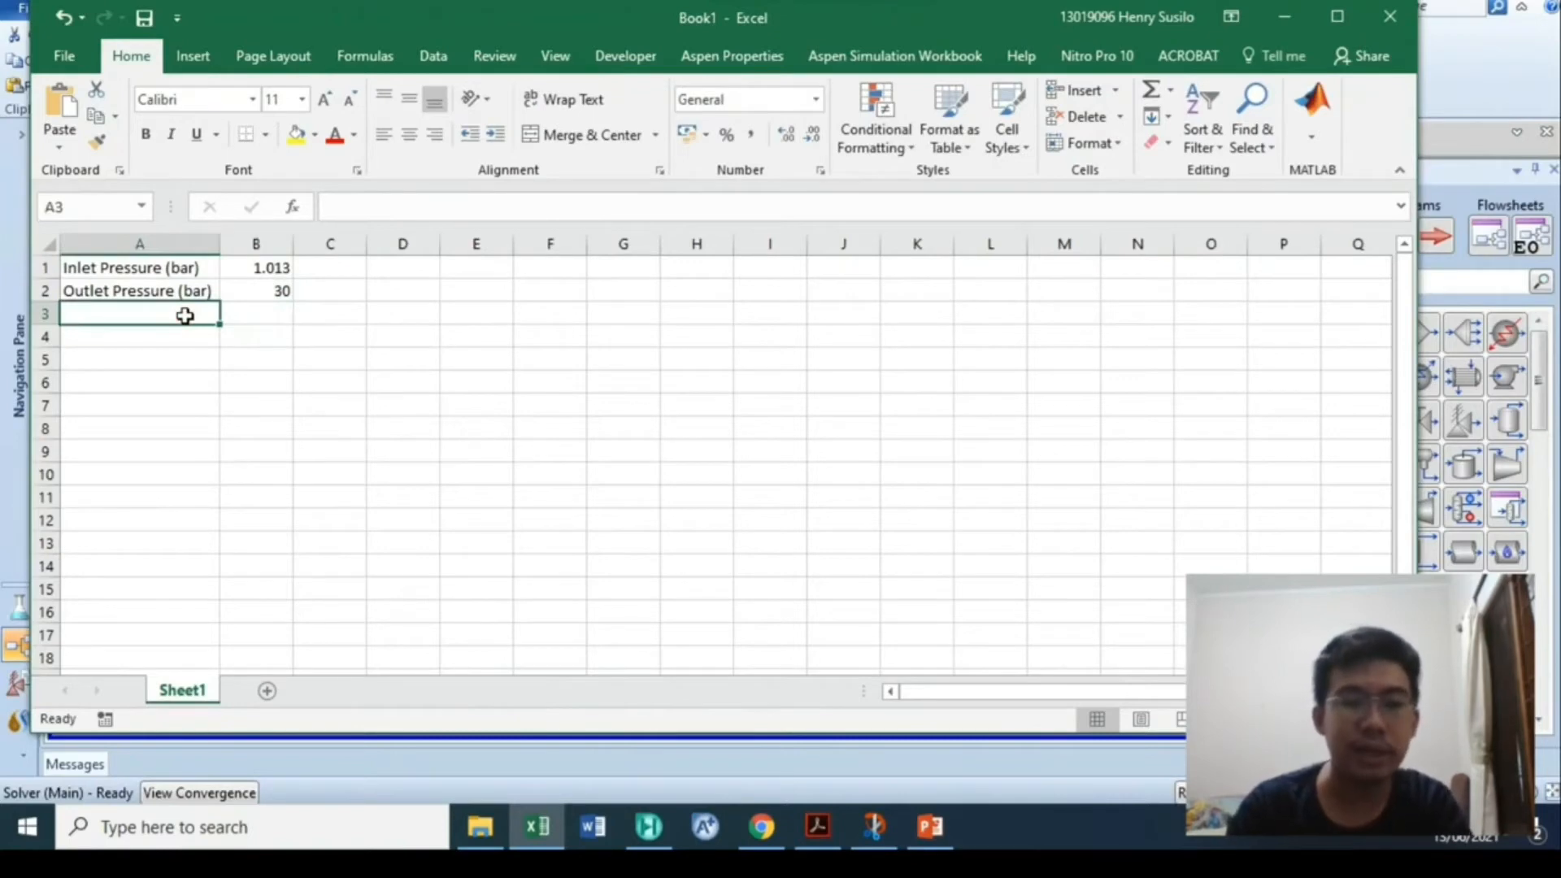
pyautogui.press('Right')
pyautogui.write('=')
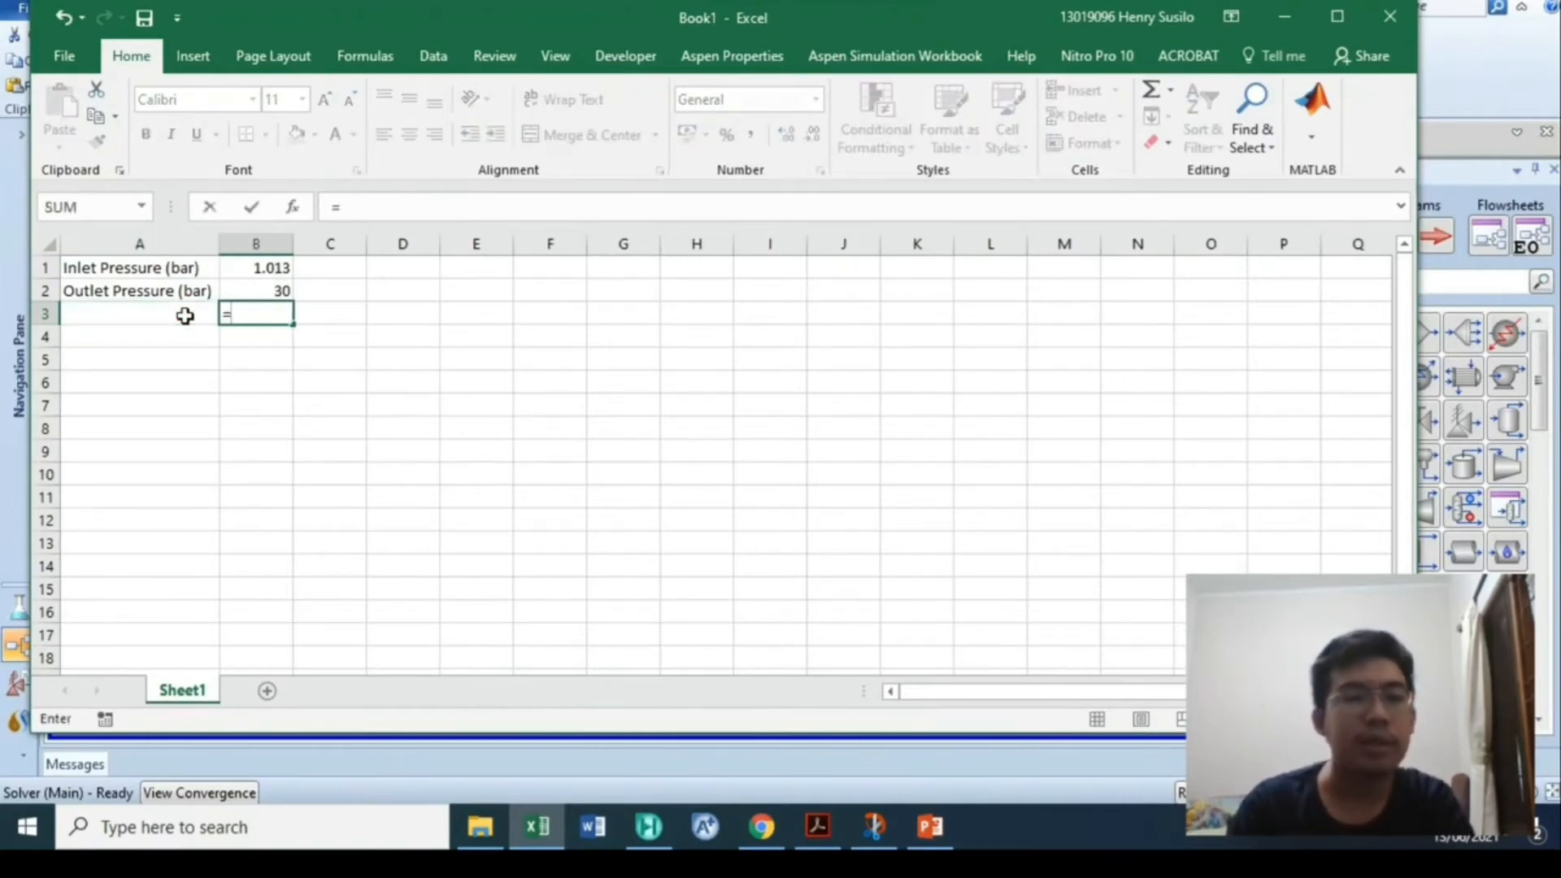
pyautogui.press('Up')
pyautogui.write('/')
pyautogui.press('Up')
pyautogui.press('Up')
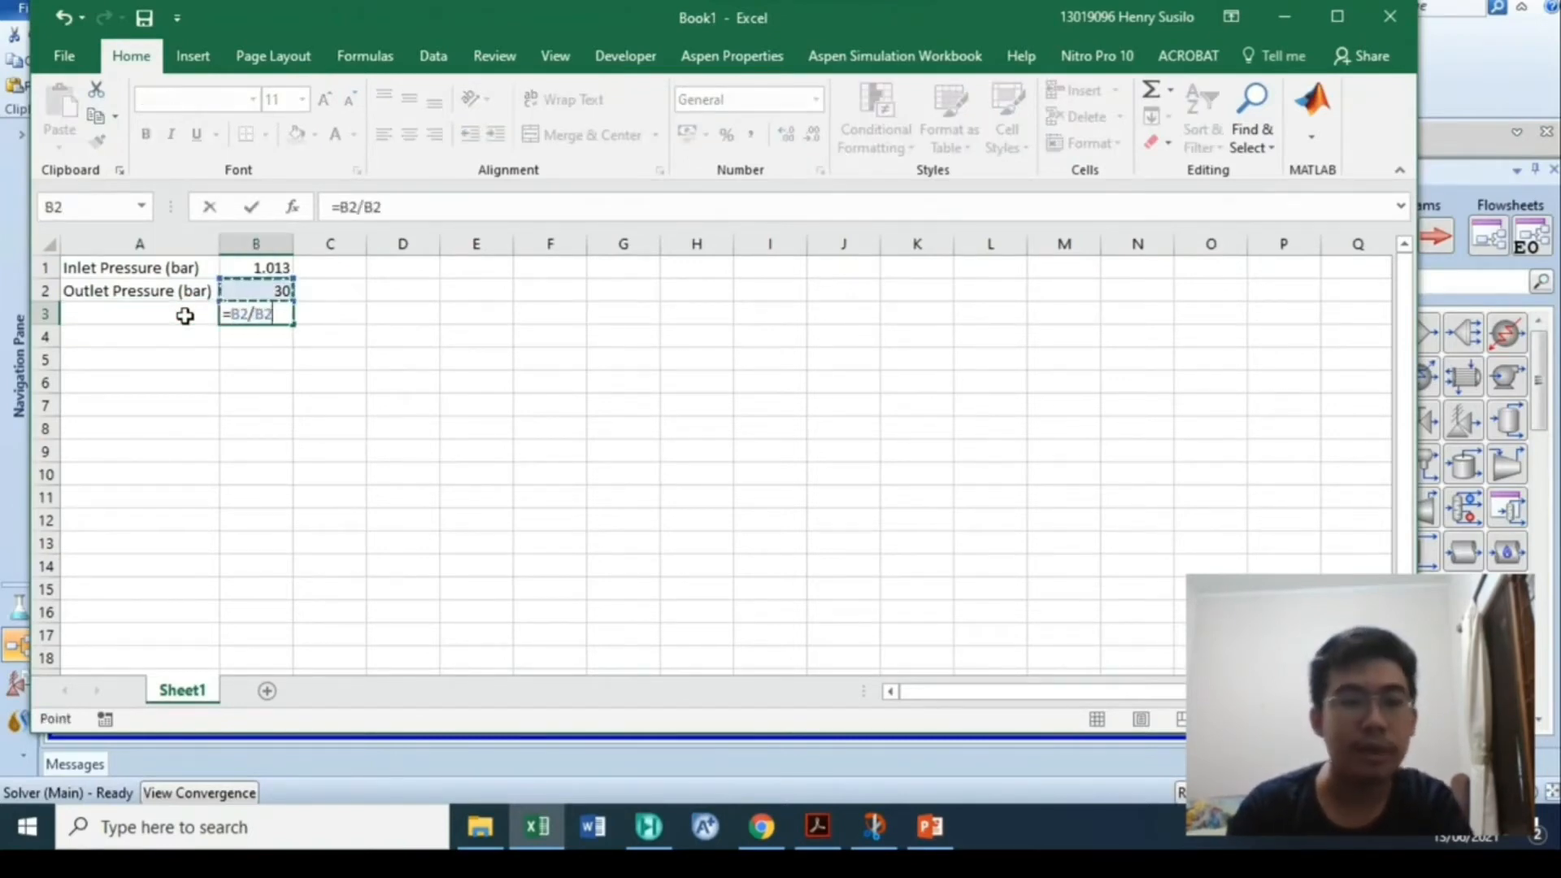
pyautogui.press('Return')
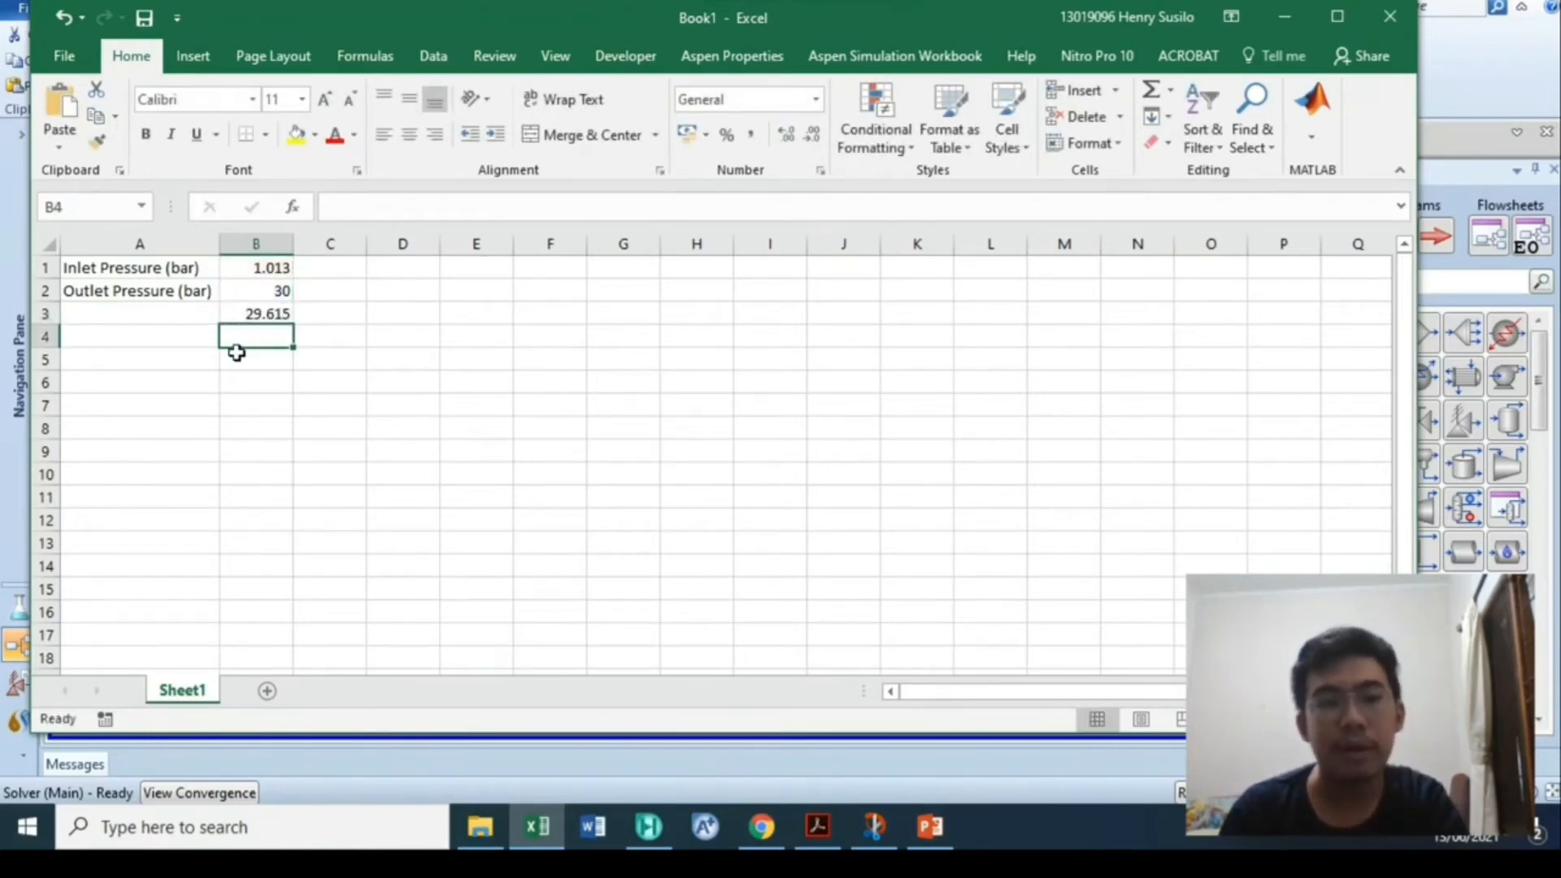
# Calculate the per-stage ratio in cell B4 with =SQRT(B3) and label it "Pressure Ratio" in A4
pyautogui.write('=sqr')
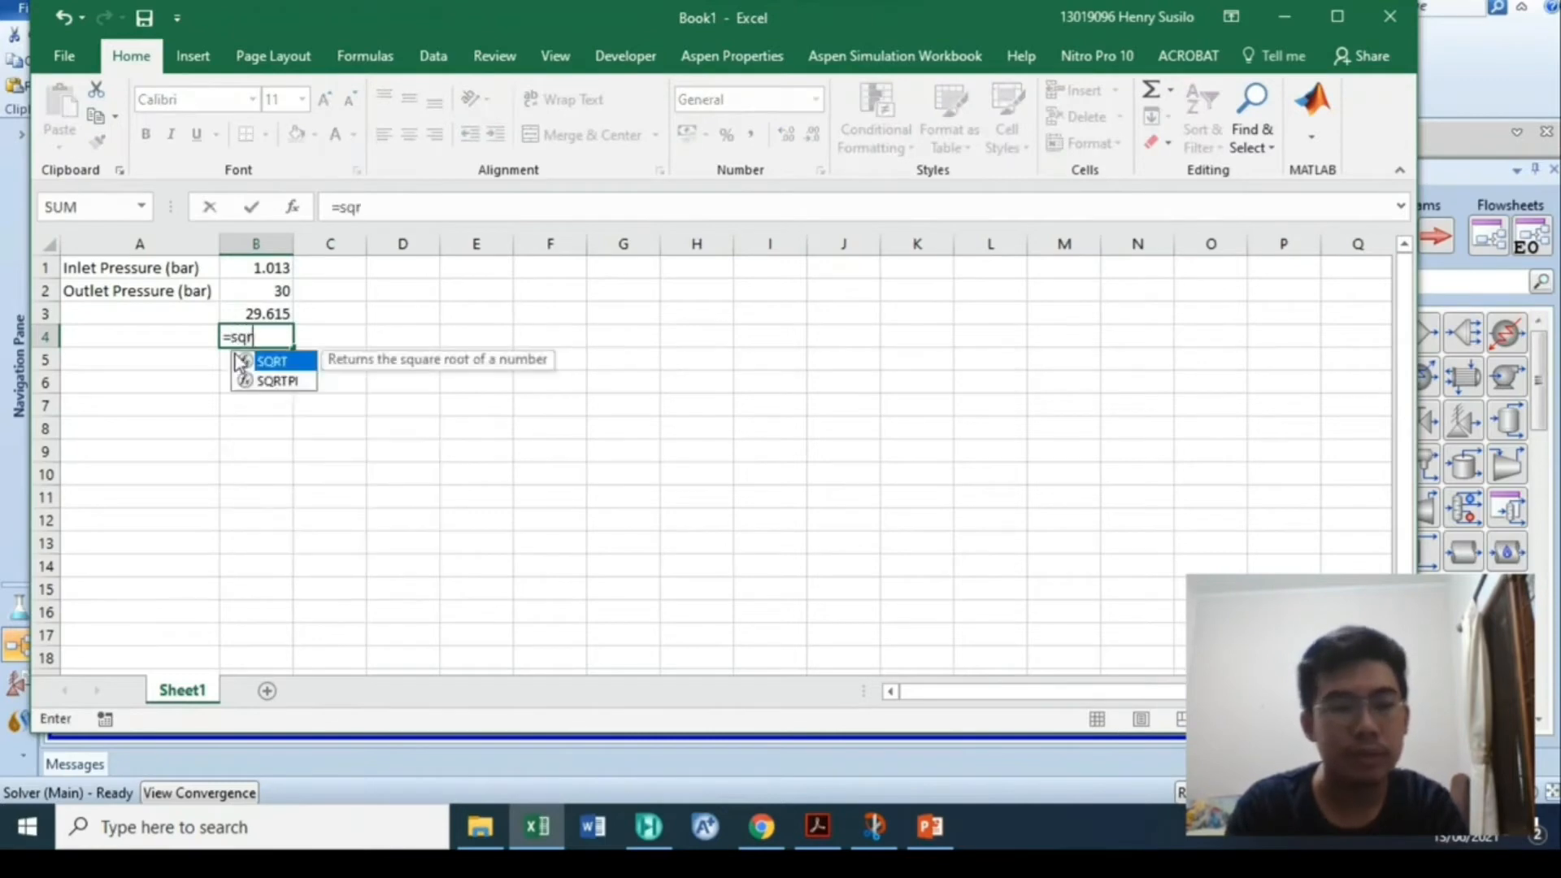
pyautogui.write('t(B3)')
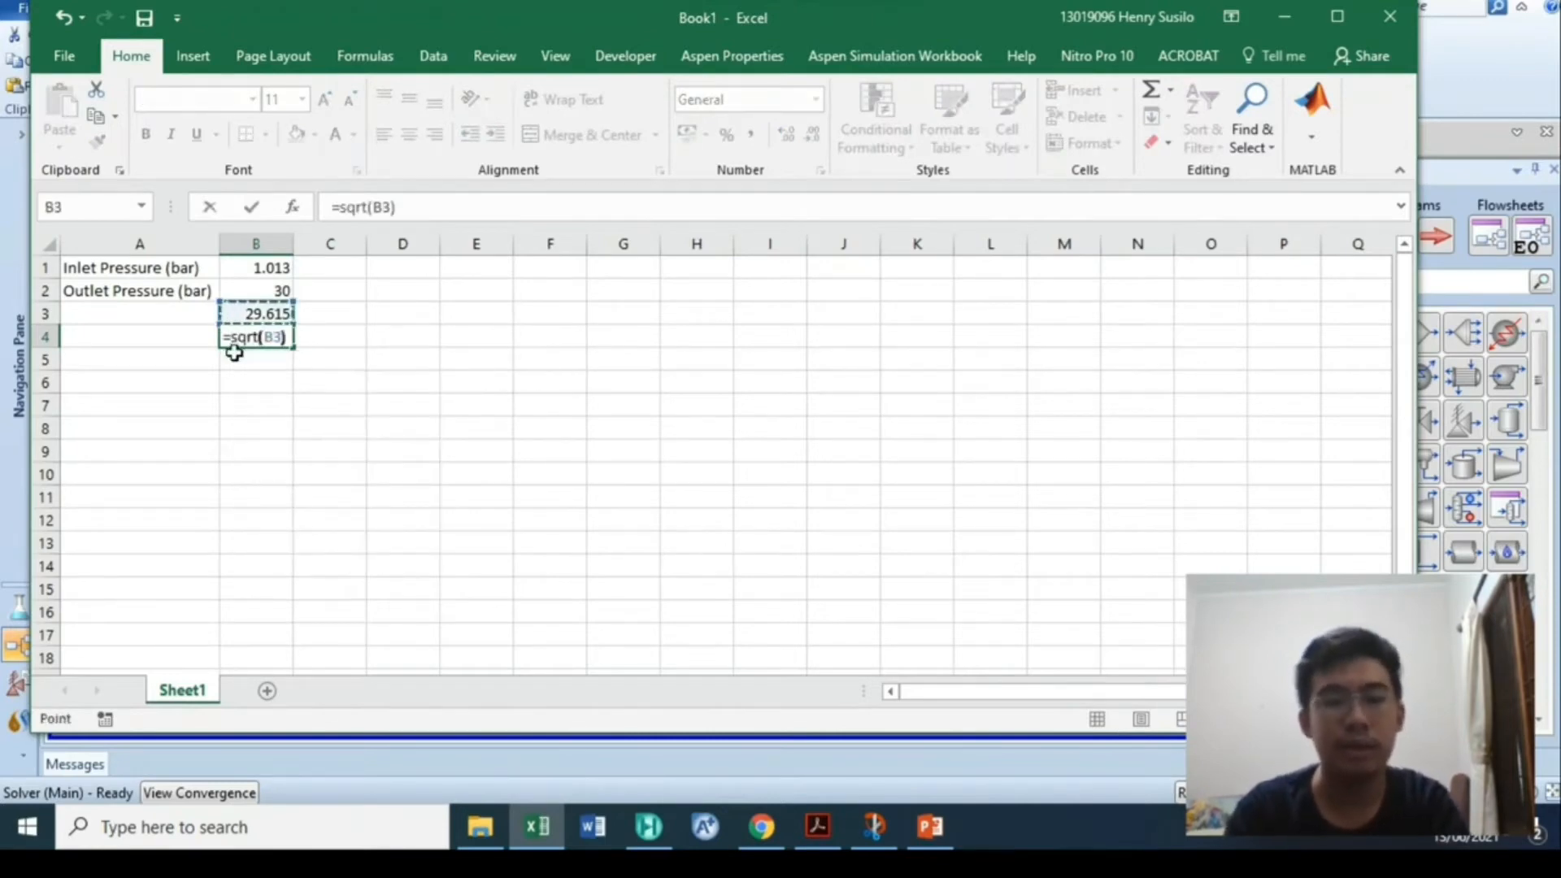
pyautogui.press('Return')
pyautogui.click(154, 334)
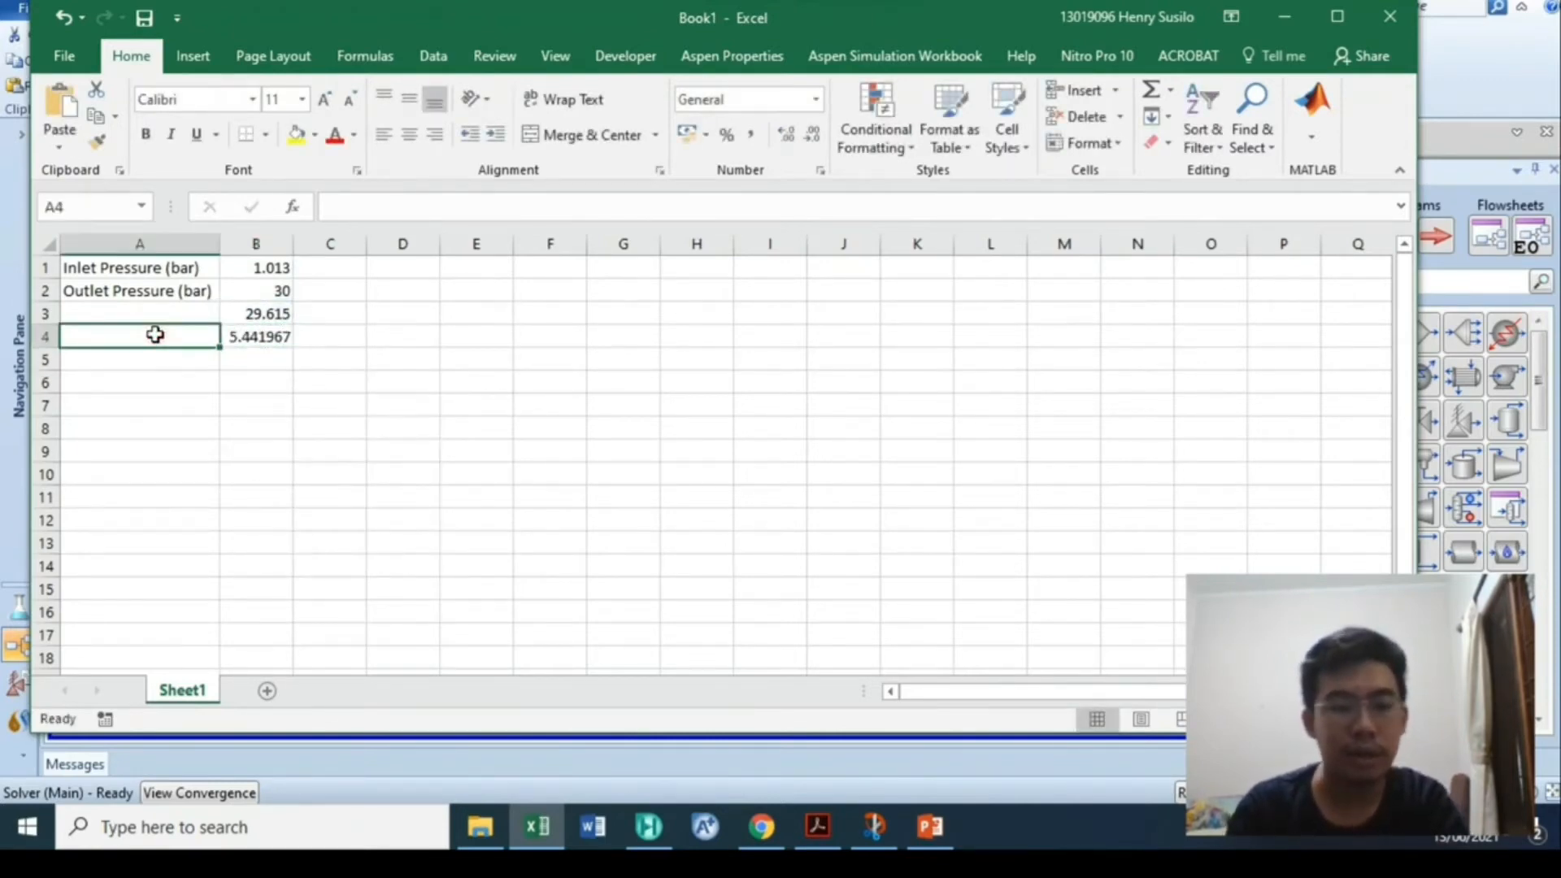
pyautogui.write('Pressure Ratio')
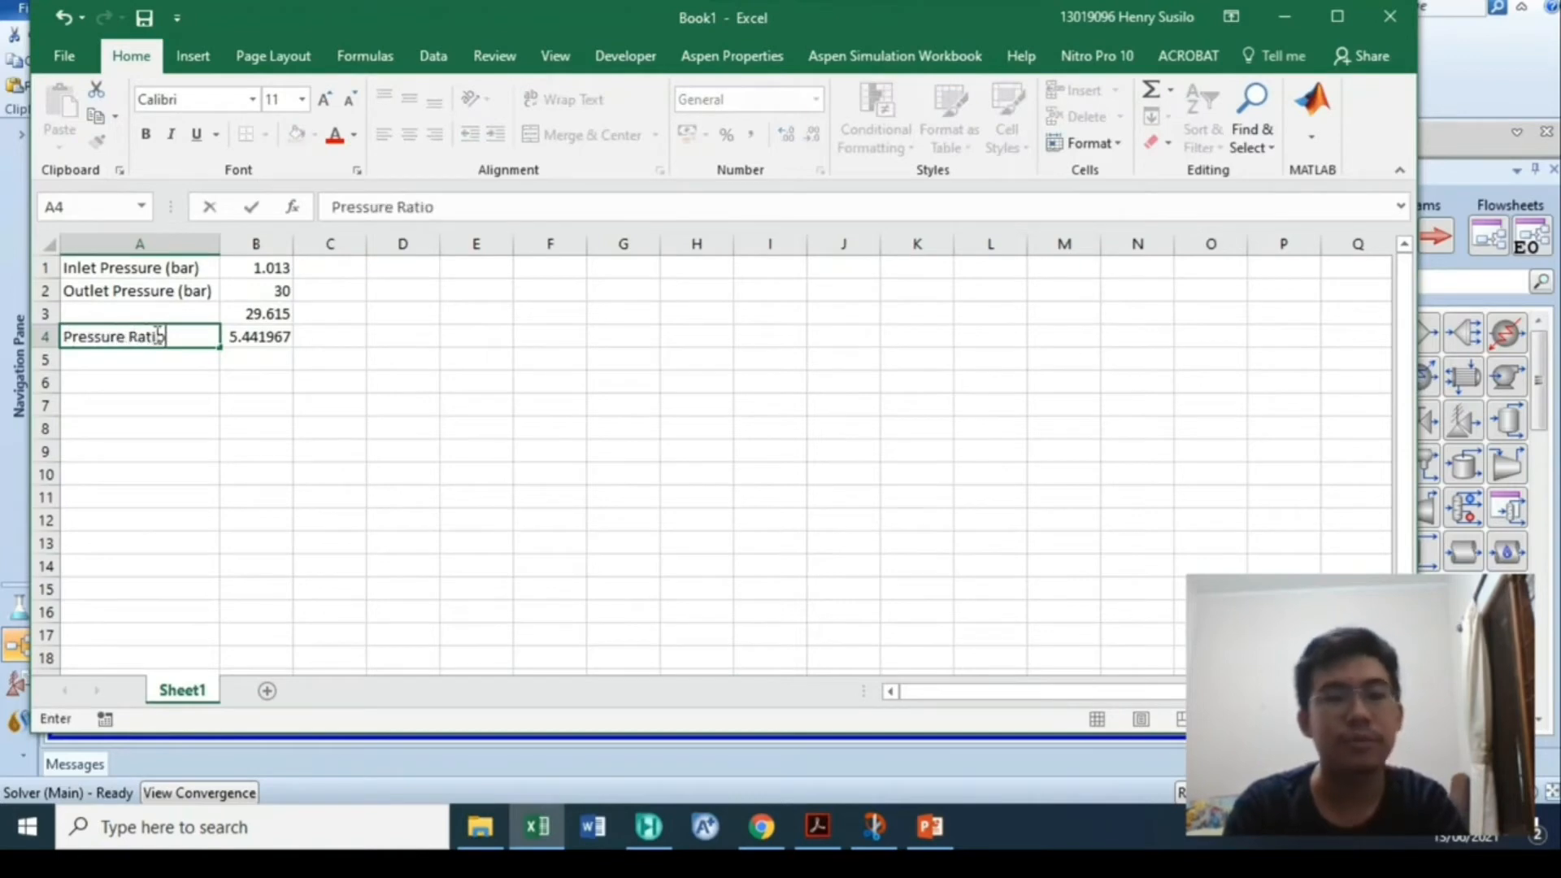
pyautogui.press('Return')
# Copy the per-stage ratio from cell B4, switch to Aspen HYSYS and set compressor K-100's pressure ratio to 5.442
pyautogui.click(254, 340)
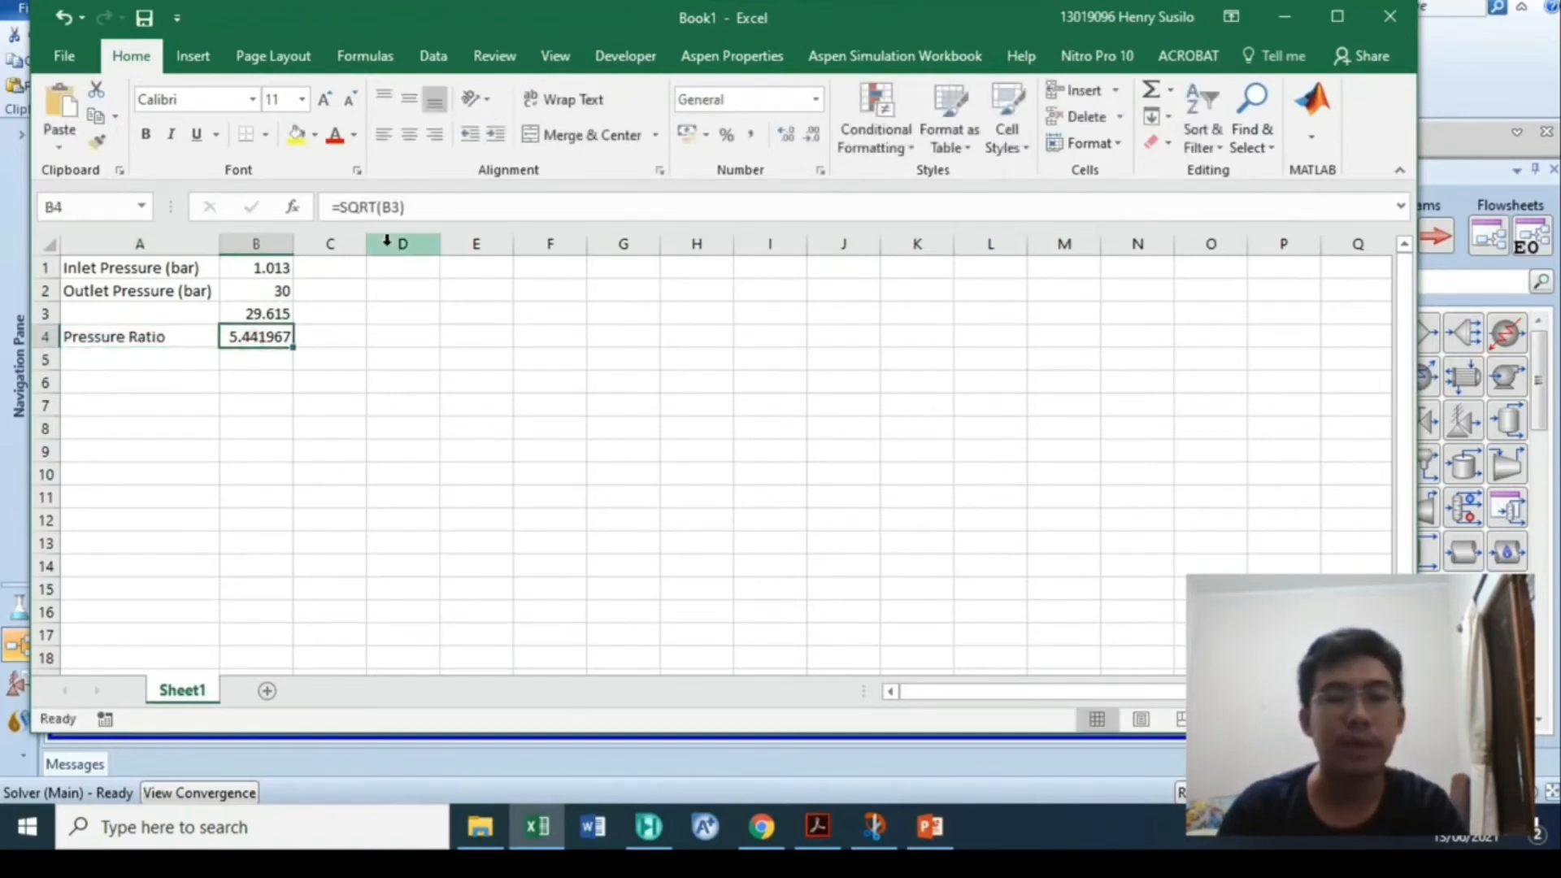
pyautogui.hotkey('ctrl', 'c')
pyautogui.click(1283, 19)
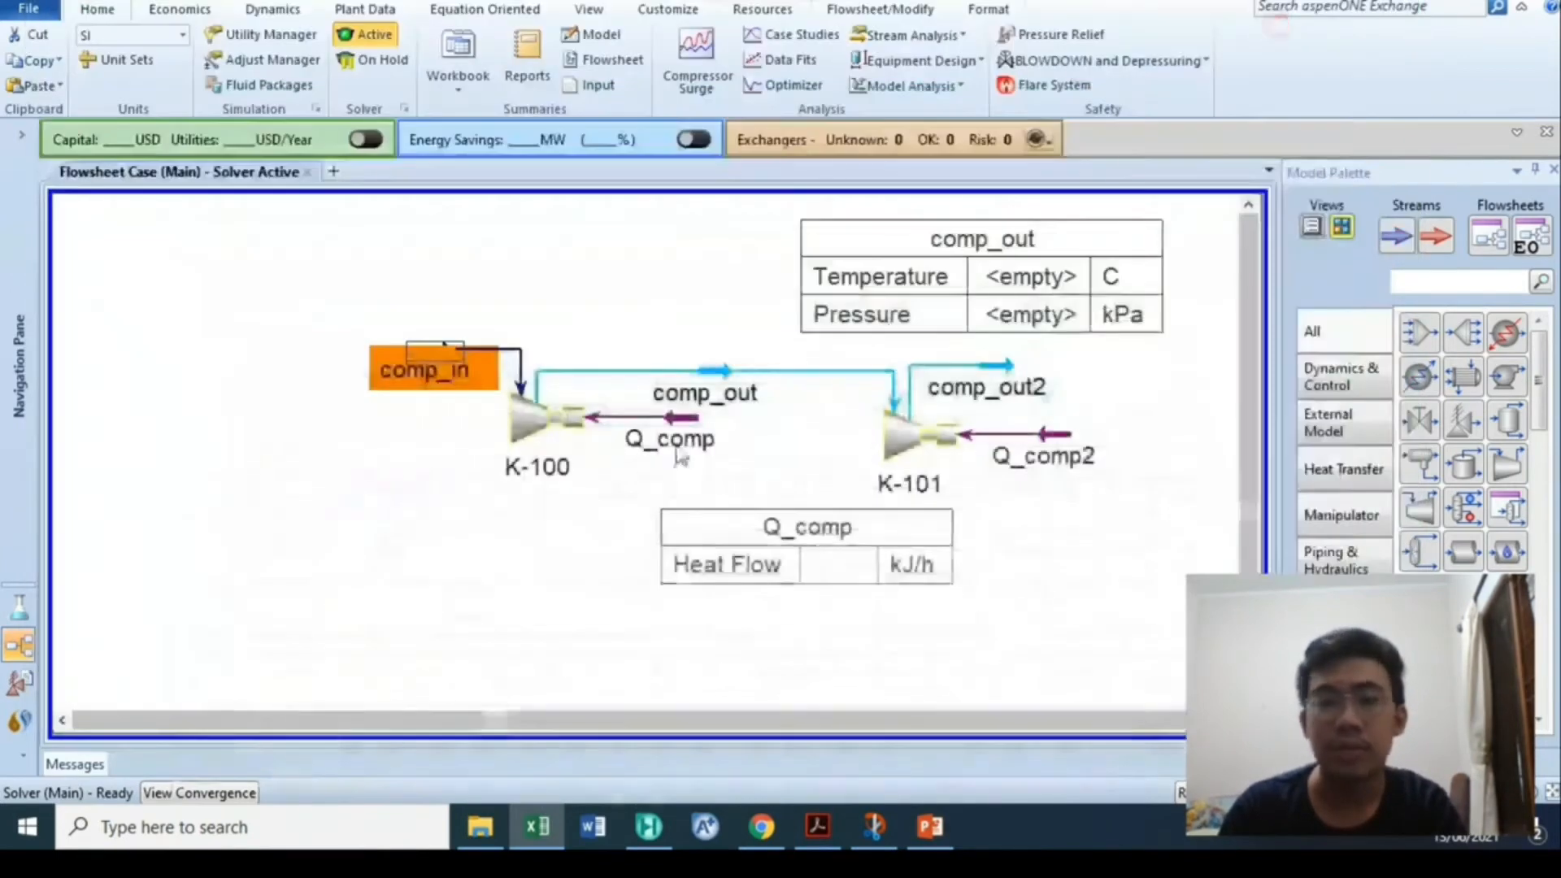
pyautogui.click(456, 491)
pyautogui.doubleClick(536, 419)
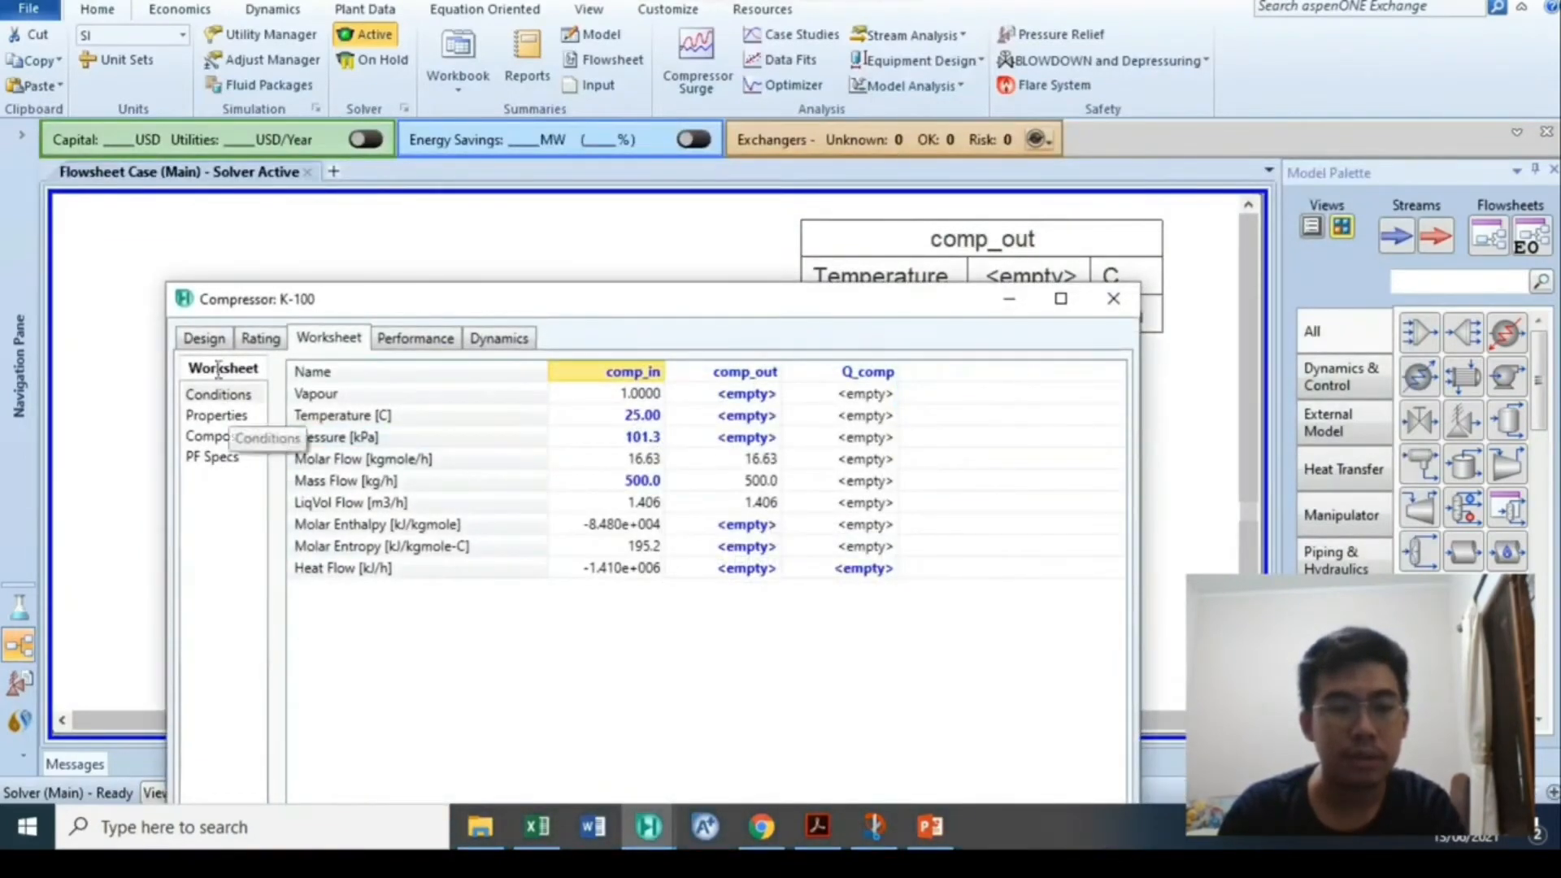
pyautogui.click(202, 338)
pyautogui.click(218, 415)
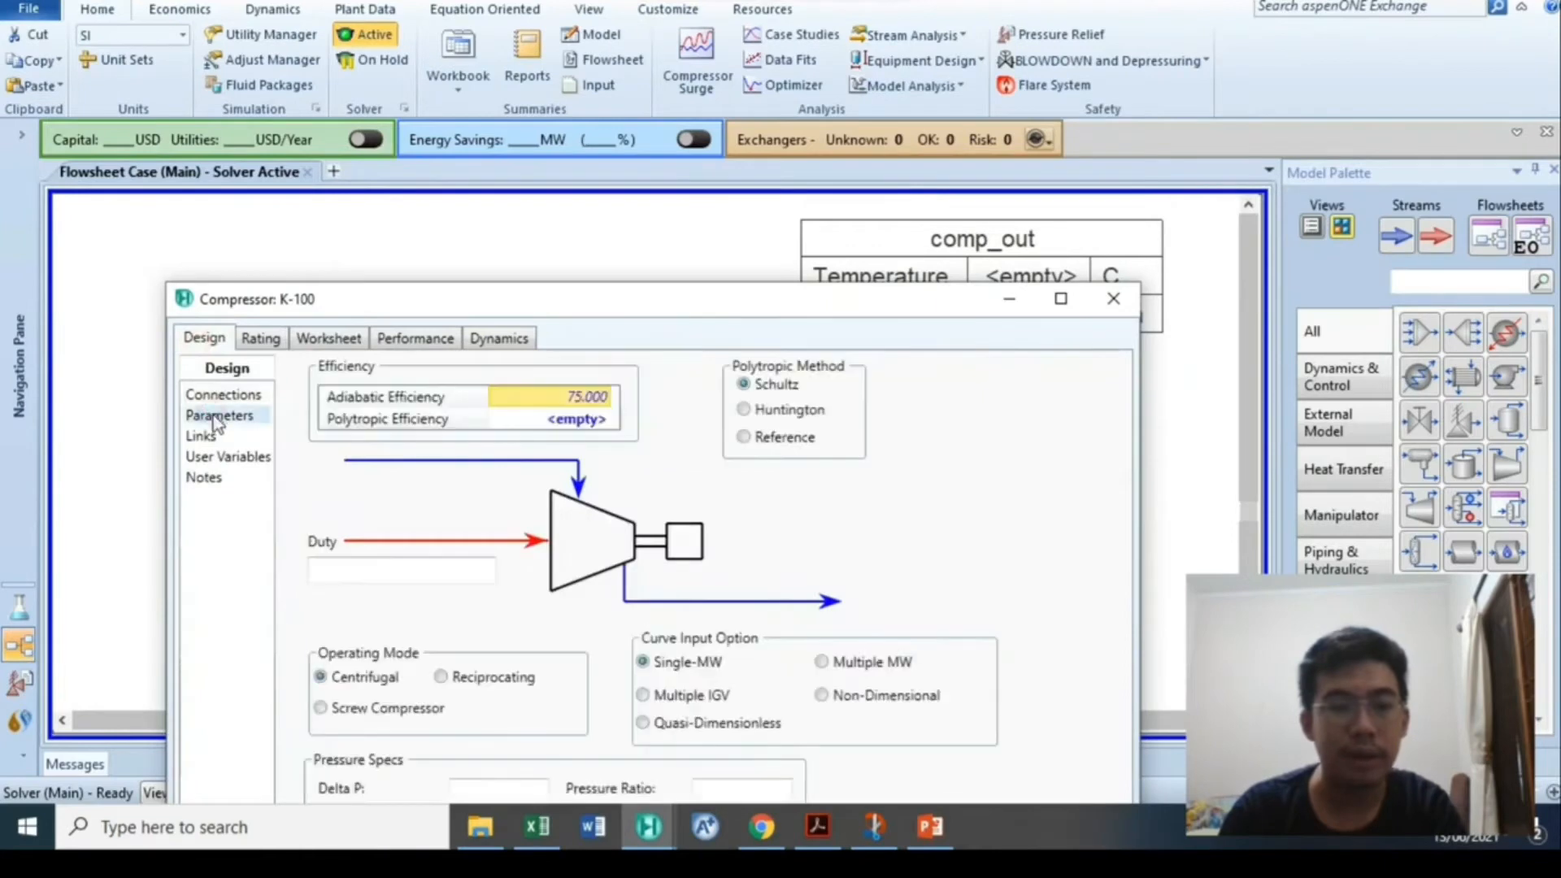
pyautogui.moveTo(490, 303); pyautogui.dragTo(426, 140)
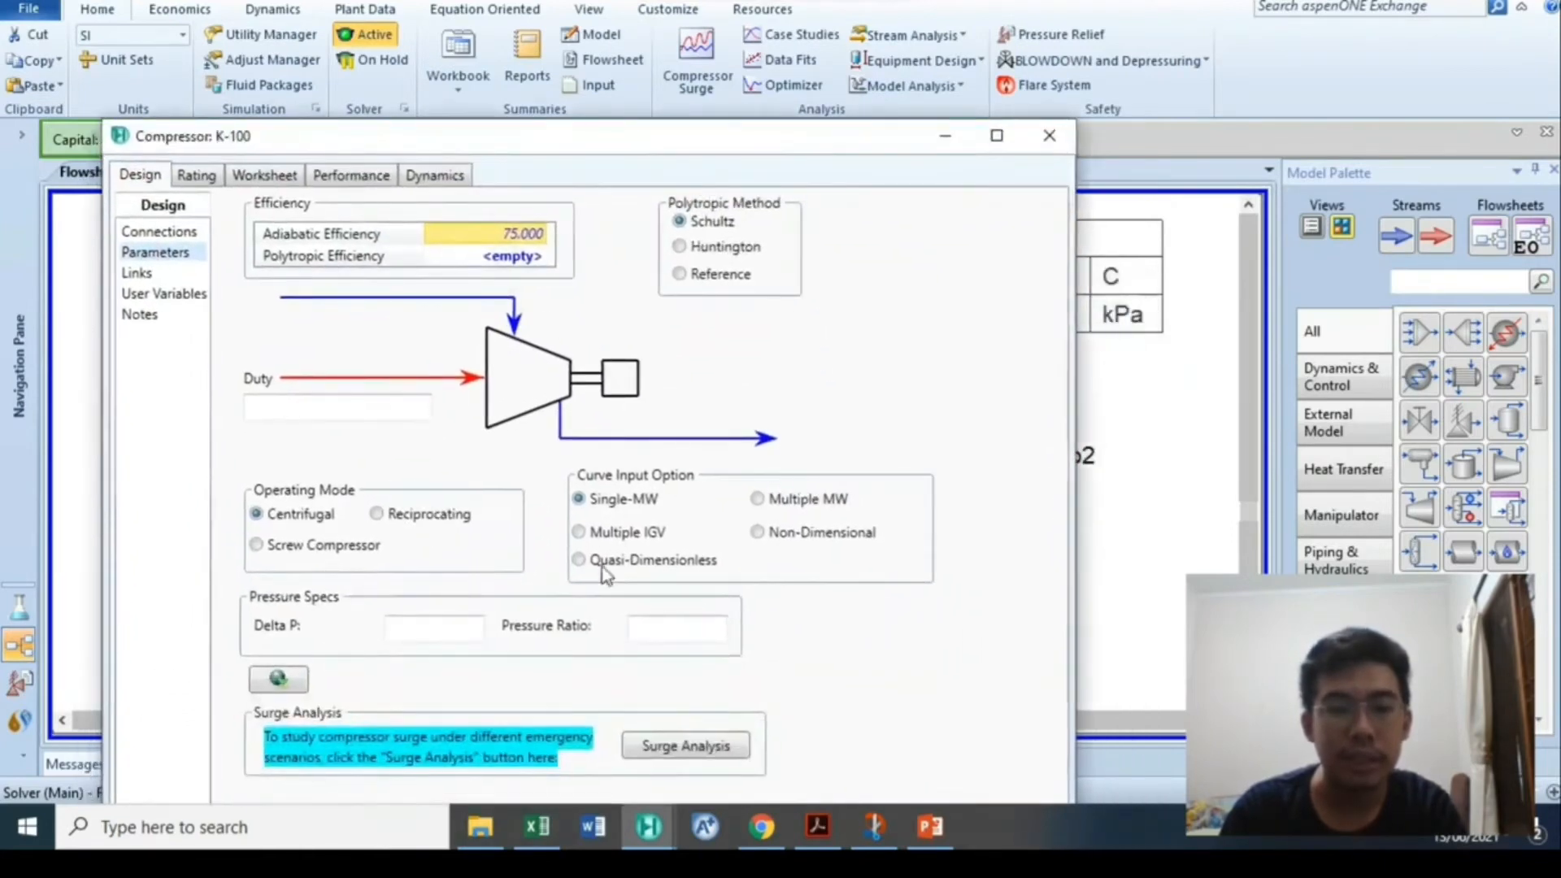
pyautogui.click(667, 621)
pyautogui.write('5.442')
pyautogui.press('Return')
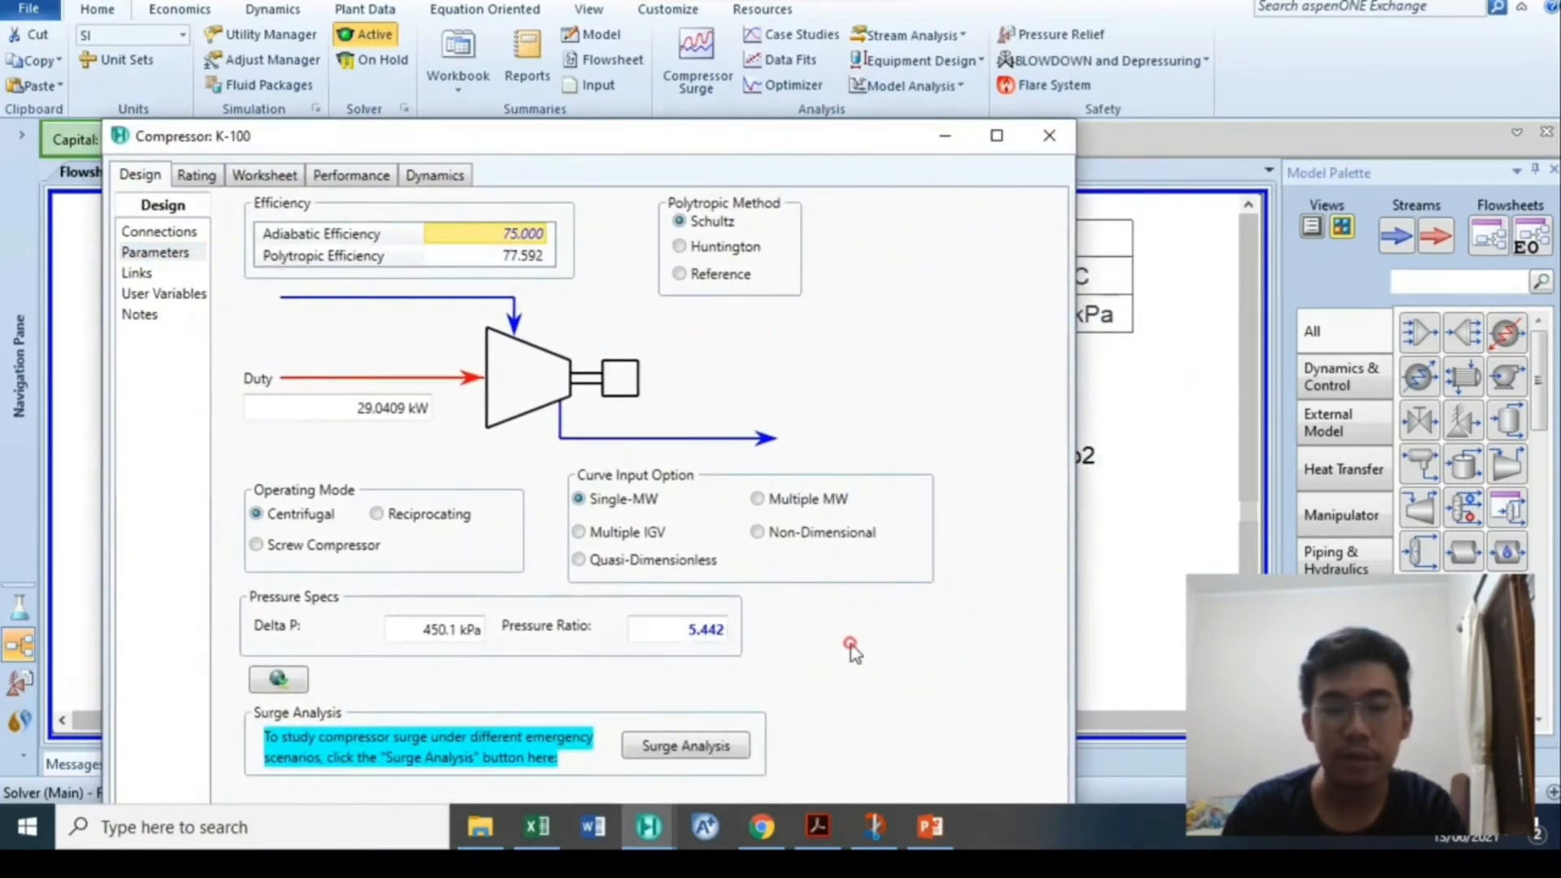
pyautogui.click(1049, 136)
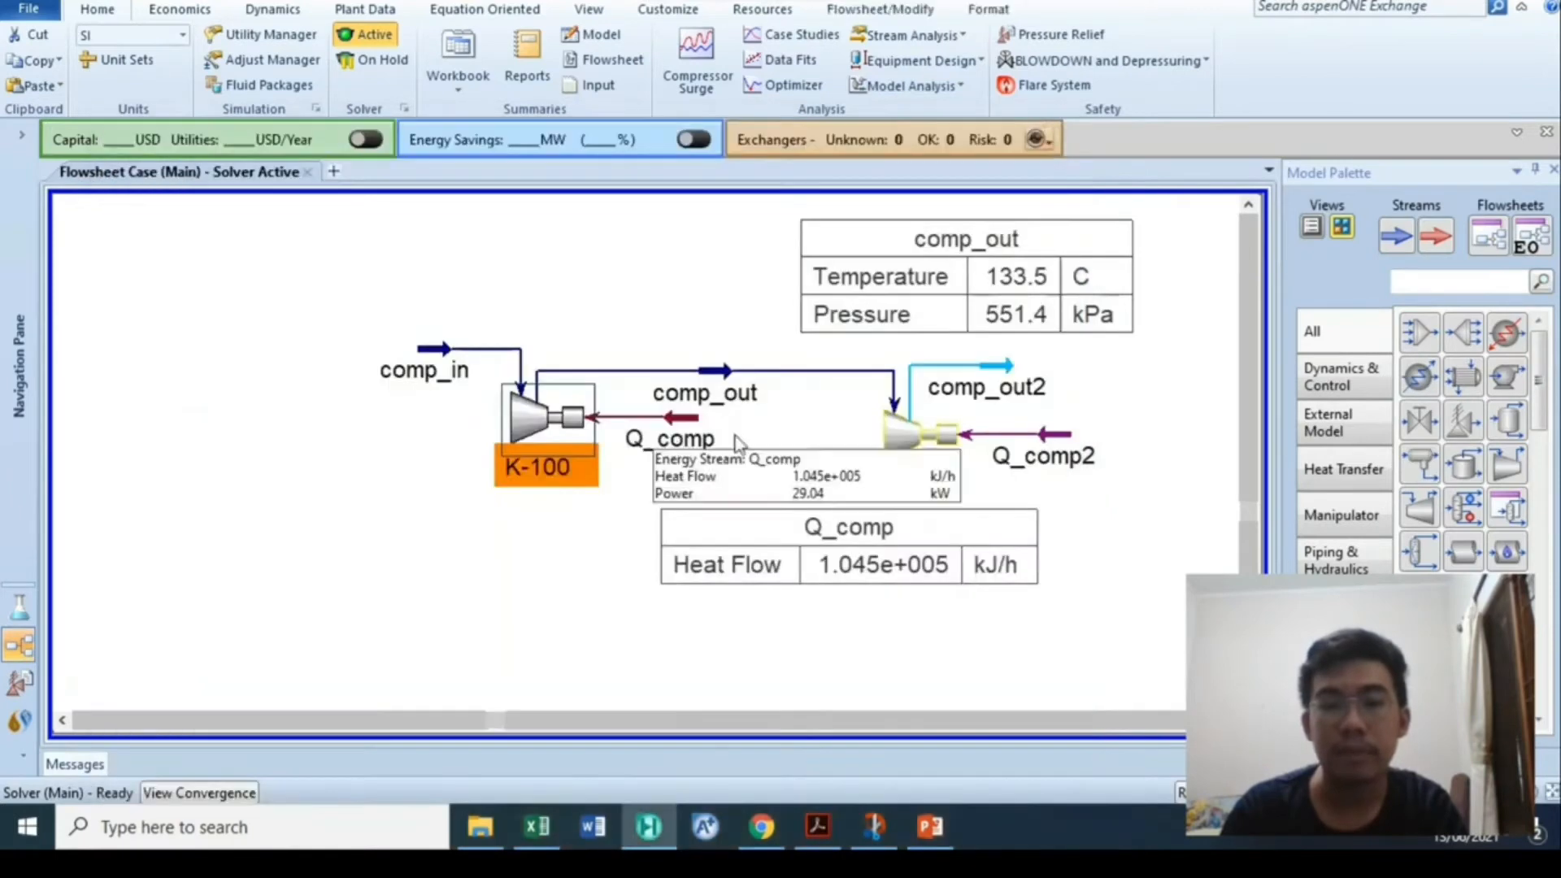
# Set the pressure ratio of the second compressor, K-101, to 5.442 in its design parameters
pyautogui.click(935, 431)
pyautogui.doubleClick(936, 431)
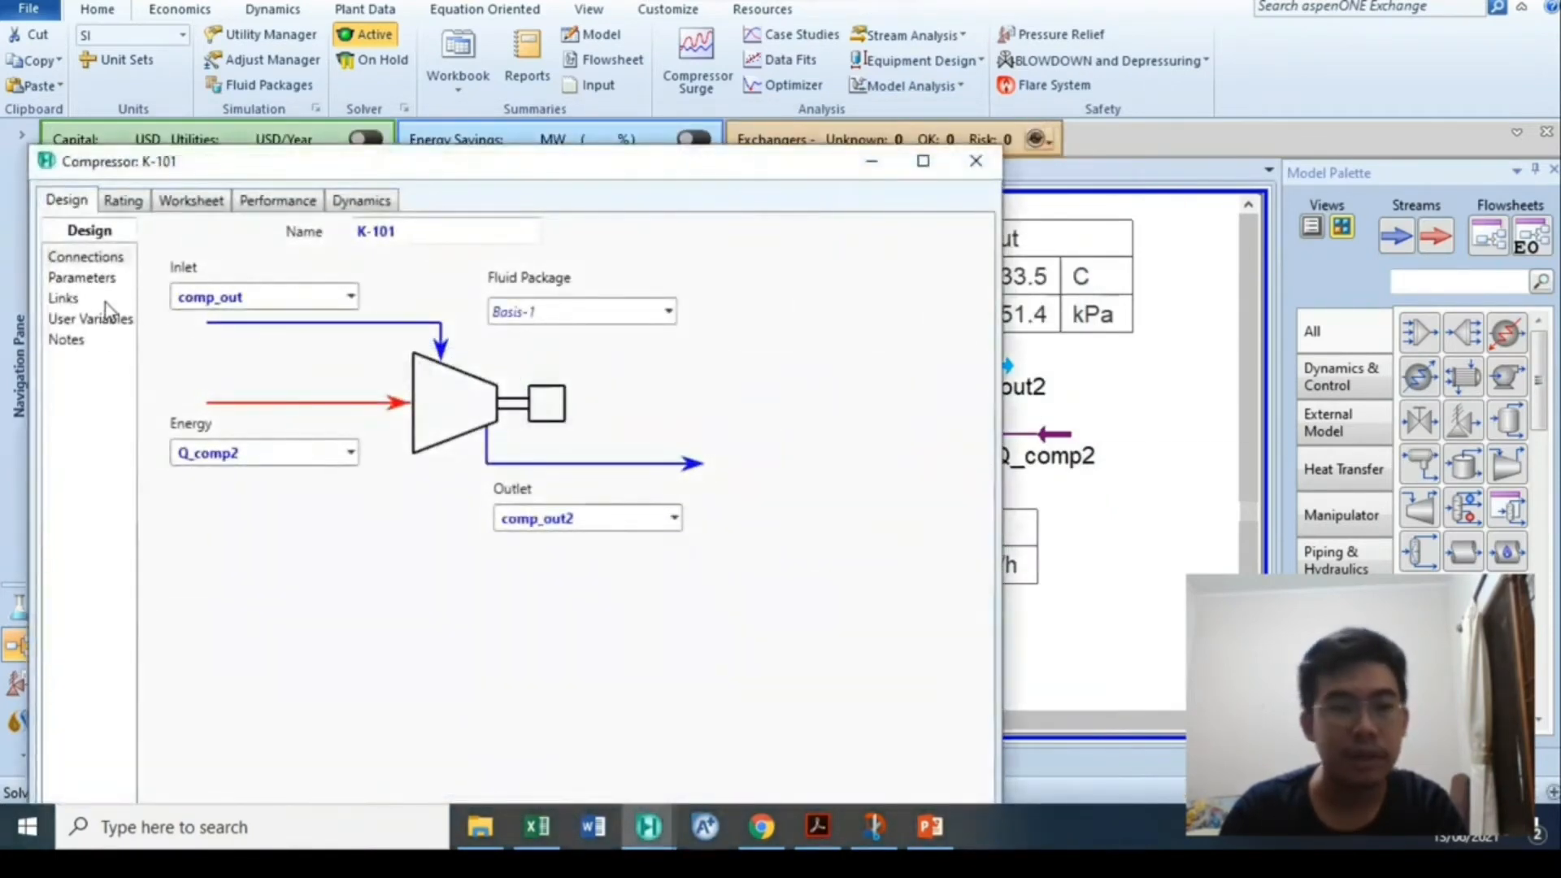
pyautogui.click(88, 279)
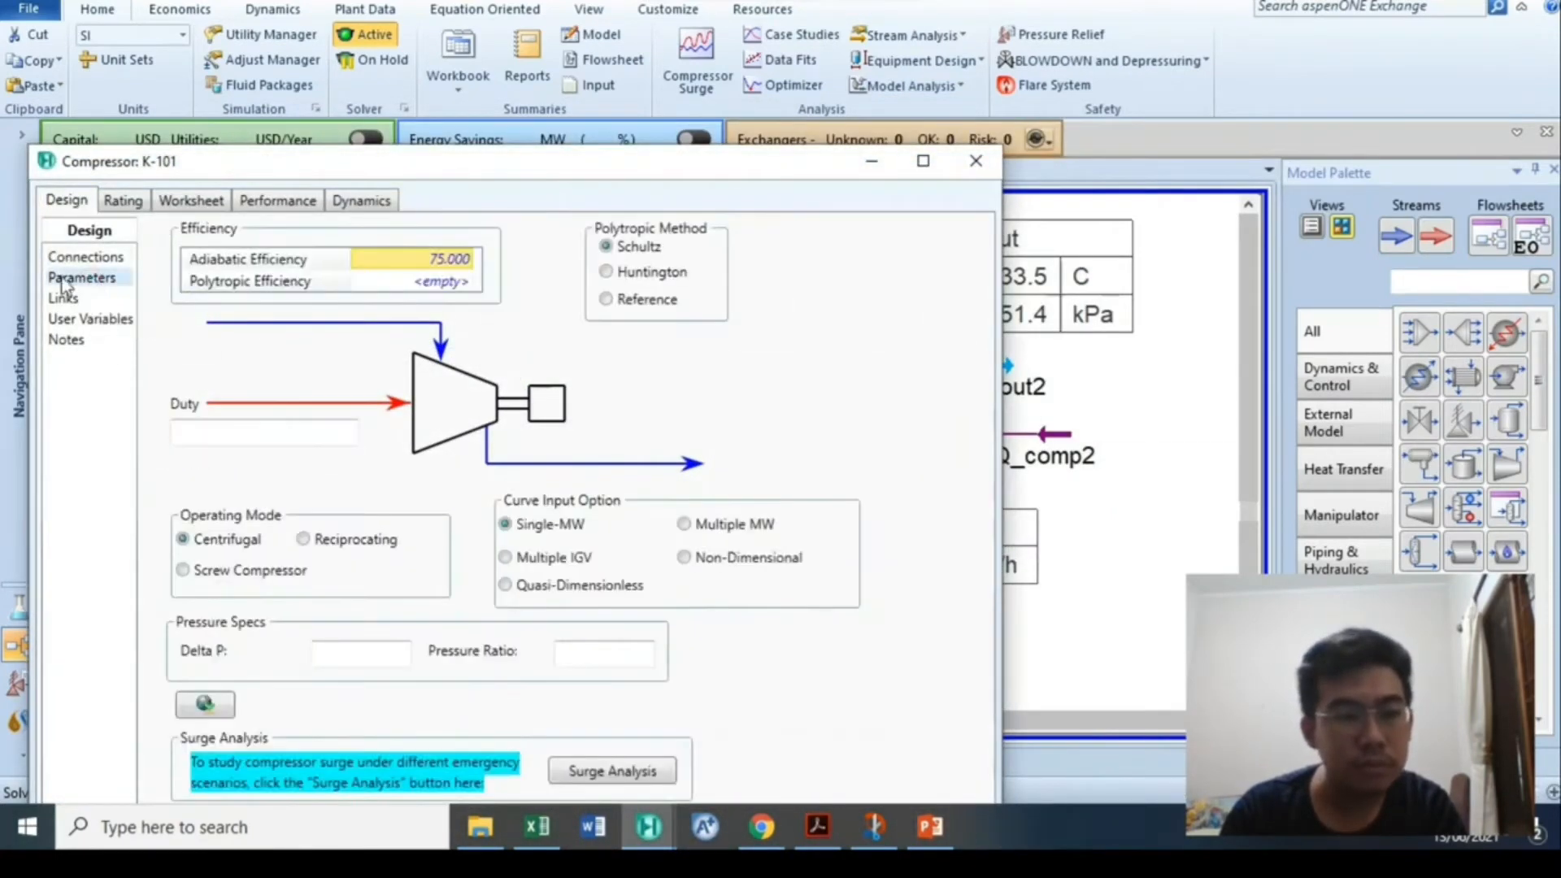
pyautogui.click(601, 655)
pyautogui.write('5.442')
pyautogui.press('Return')
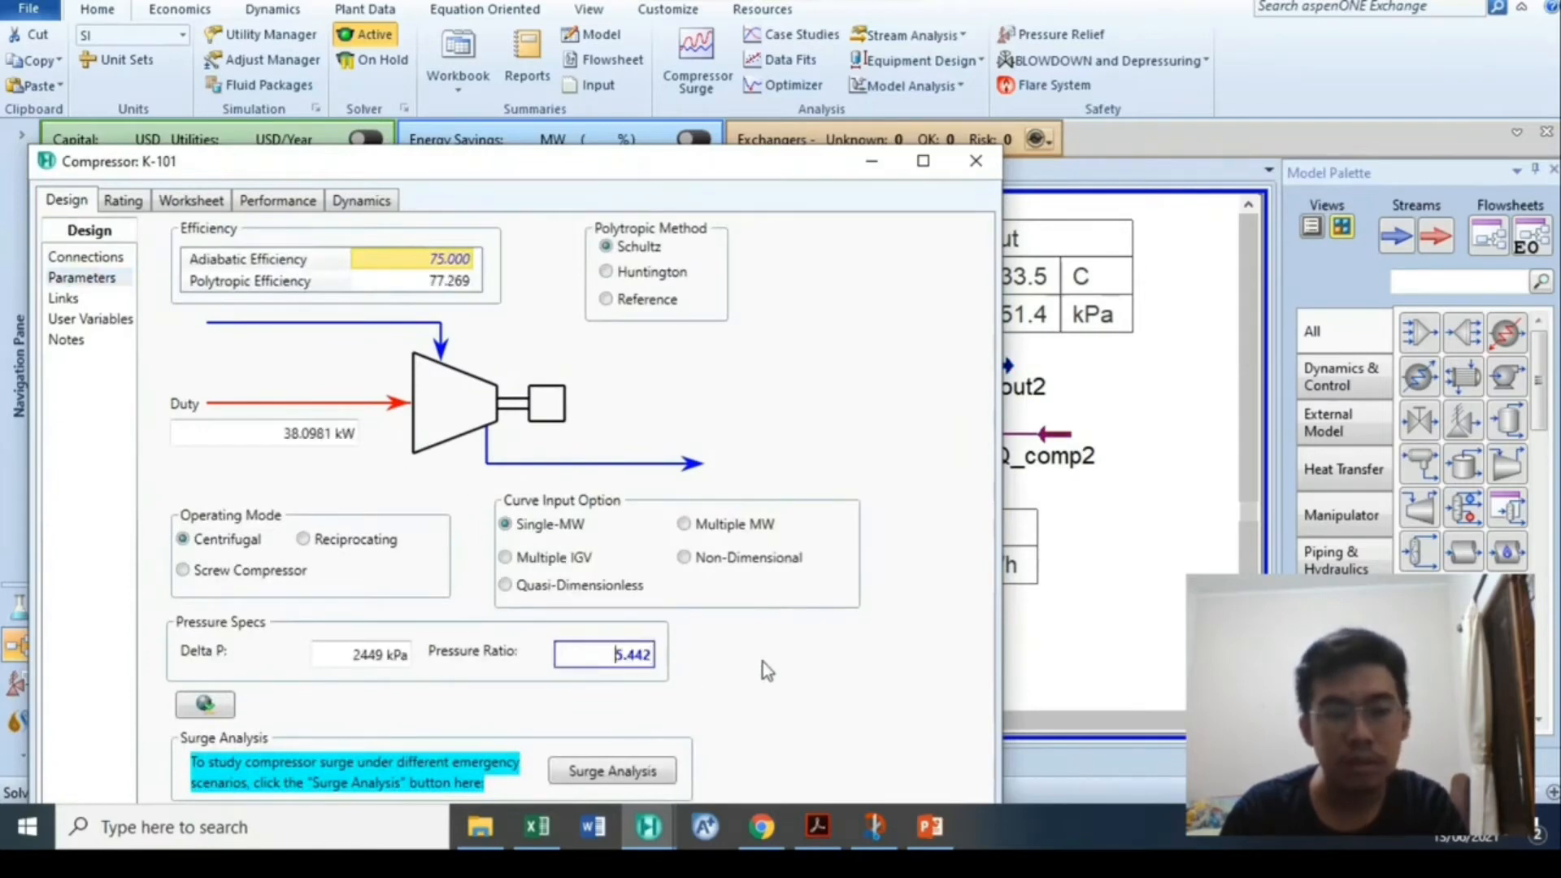
pyautogui.click(976, 160)
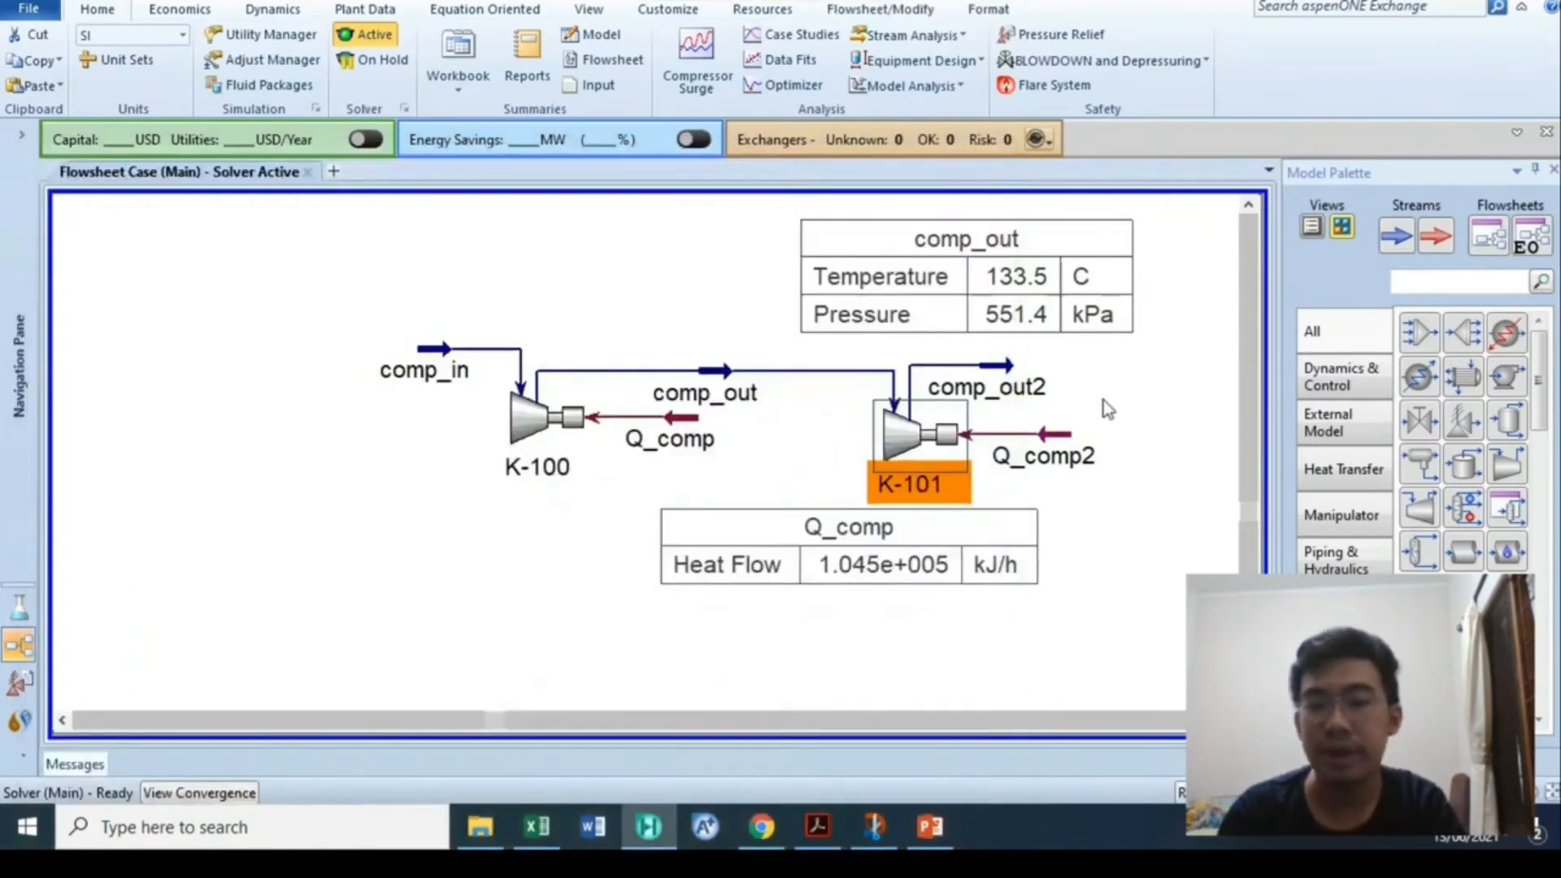
# Move the comp_out table above the line between the compressors, then show the comp_out2 stream's table and place it above K-101's outlet
pyautogui.click(1104, 400)
pyautogui.moveTo(836, 292); pyautogui.dragTo(720, 288)
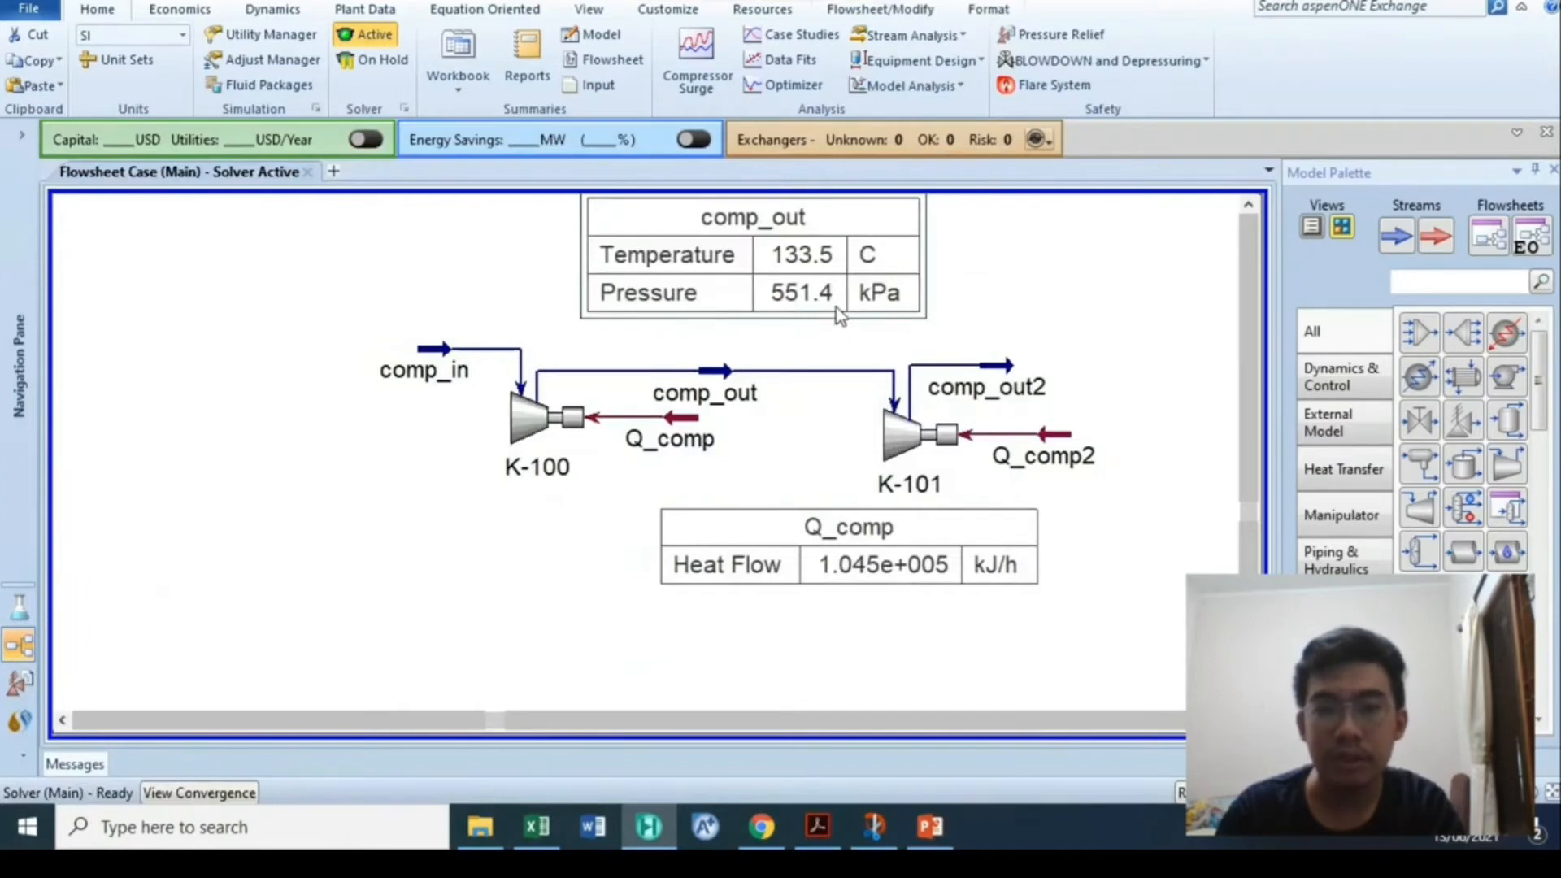
pyautogui.scroll(-1, 1002, 300)
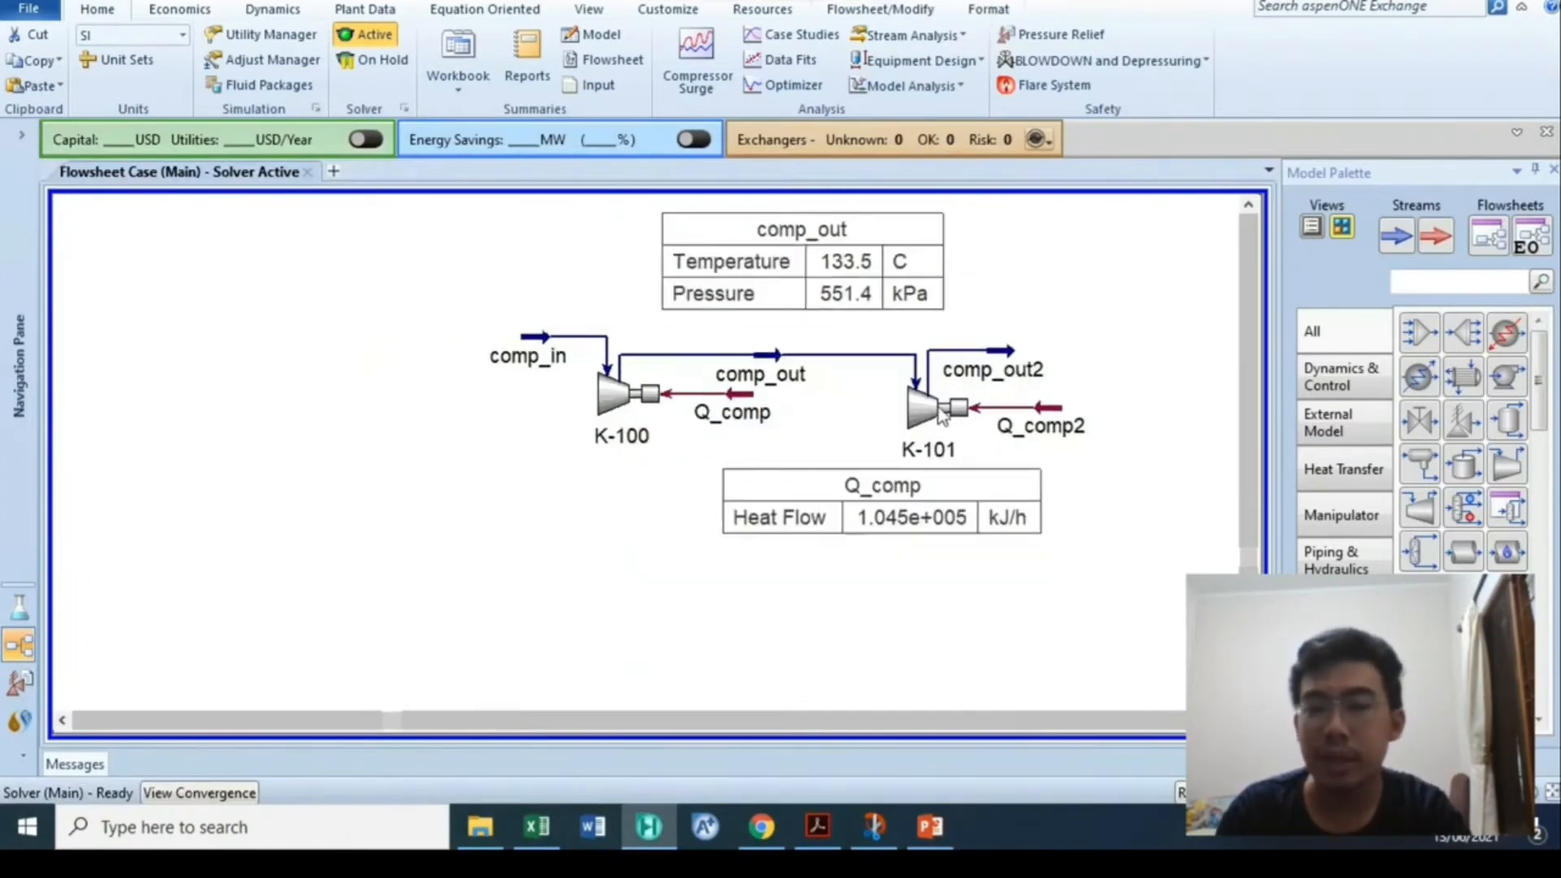
pyautogui.rightClick(997, 354)
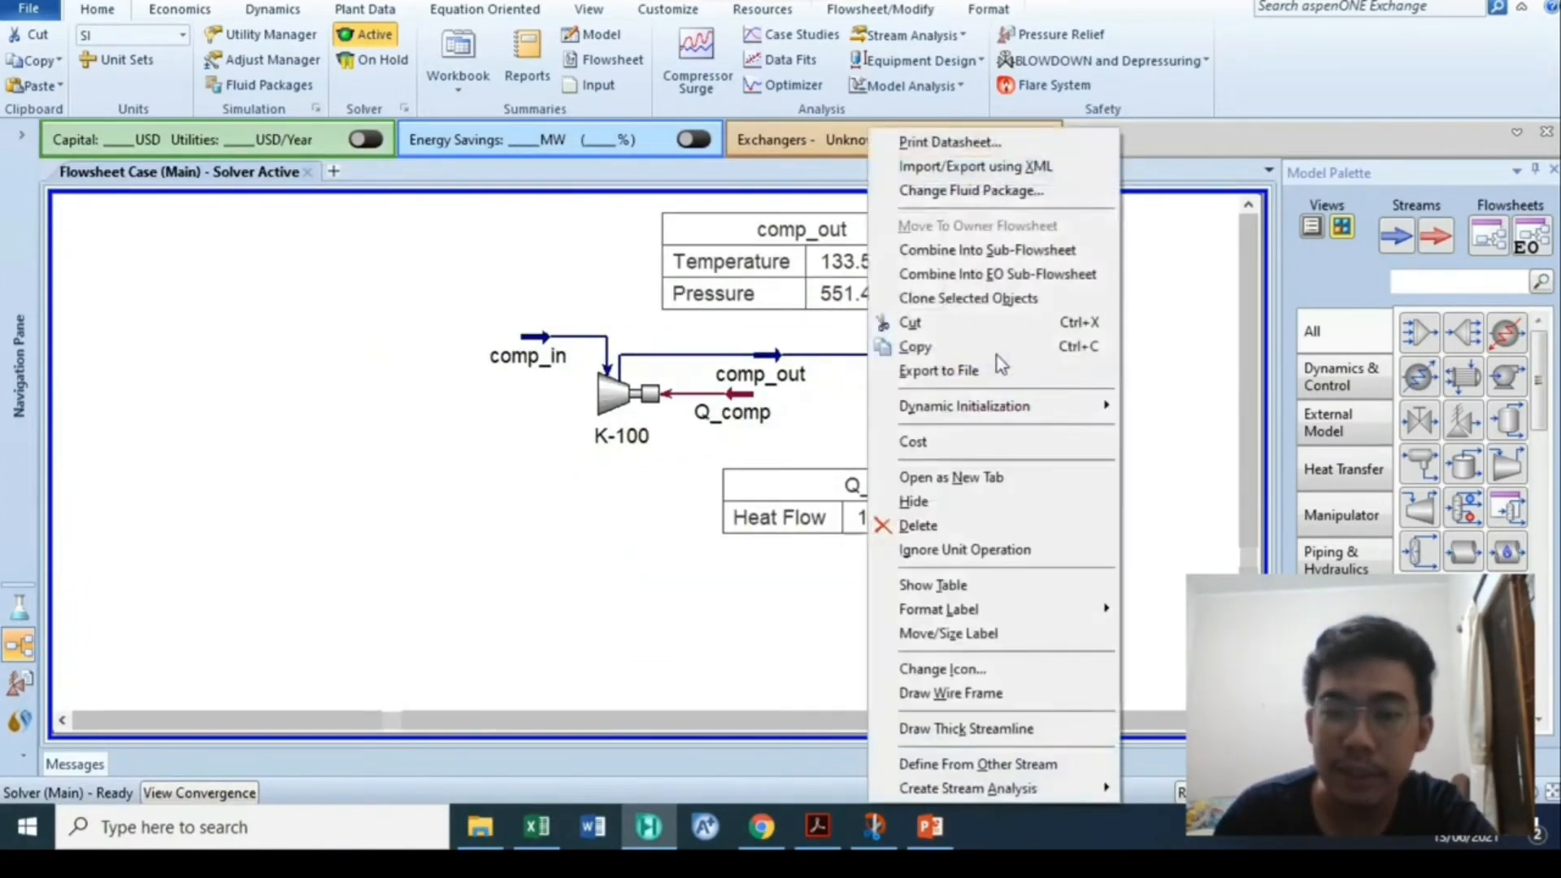
pyautogui.click(976, 586)
pyautogui.moveTo(1164, 401); pyautogui.dragTo(1217, 261)
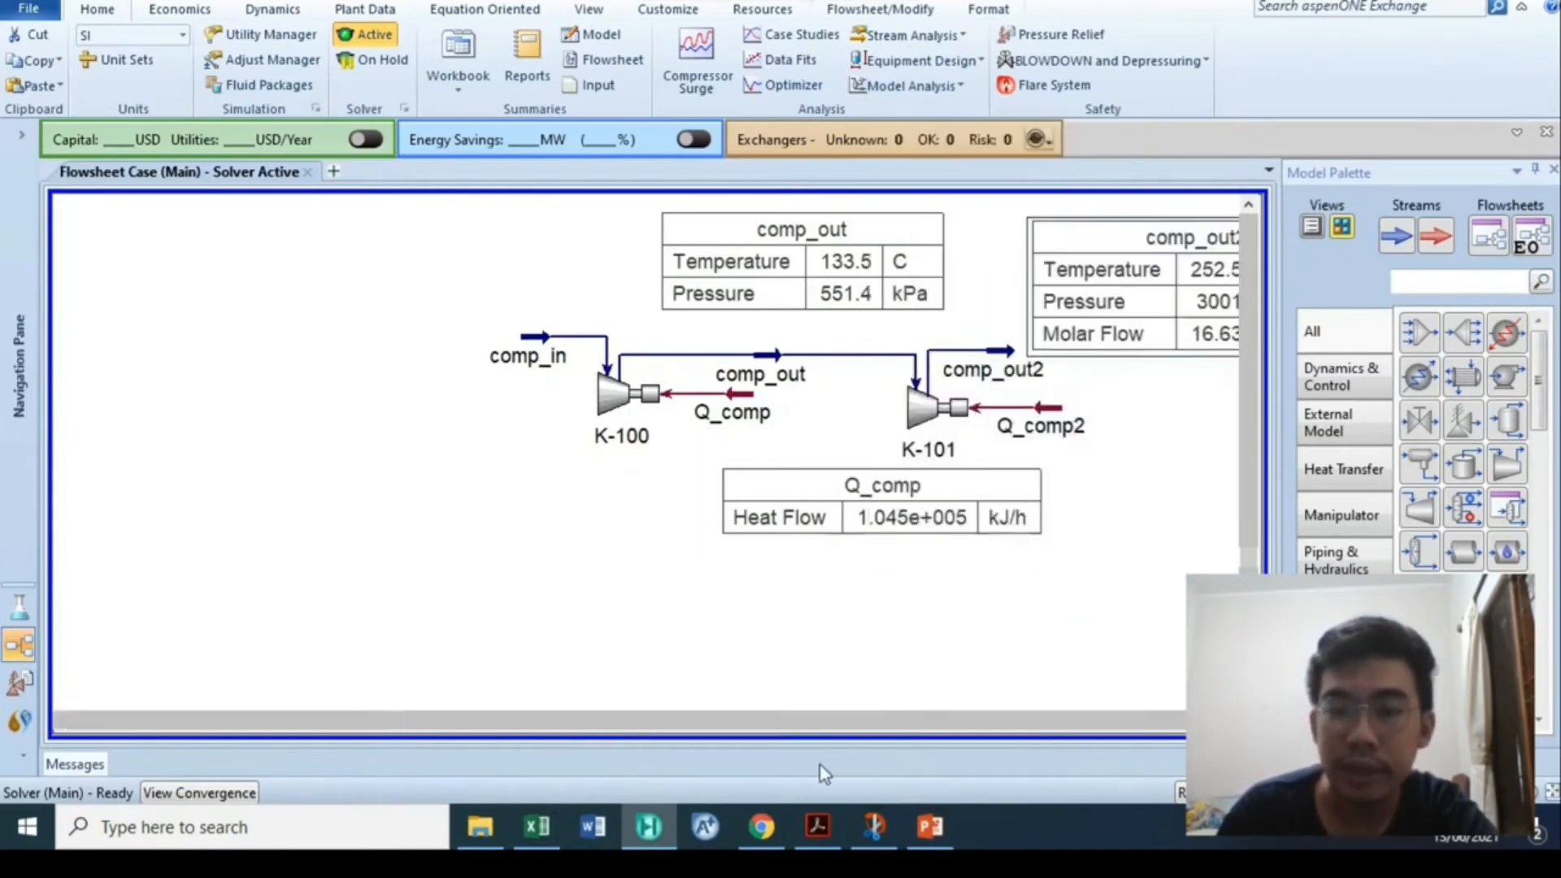
# Remove the Molar Flow variable from the comp_out2 table, keeping Temperature and Pressure
pyautogui.click(657, 722)
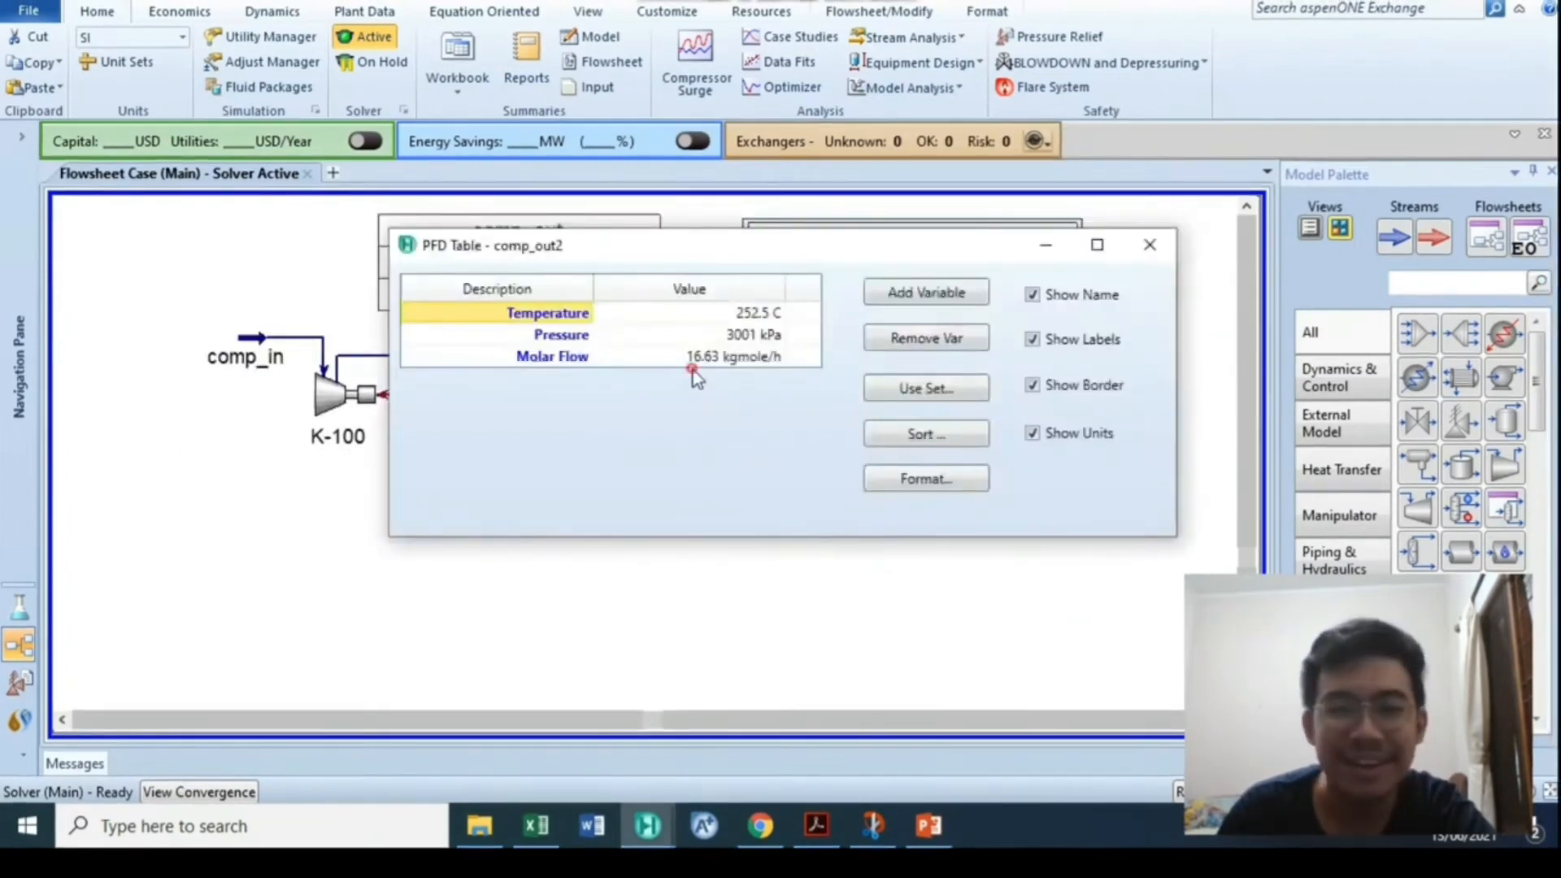
pyautogui.click(691, 358)
pyautogui.click(925, 338)
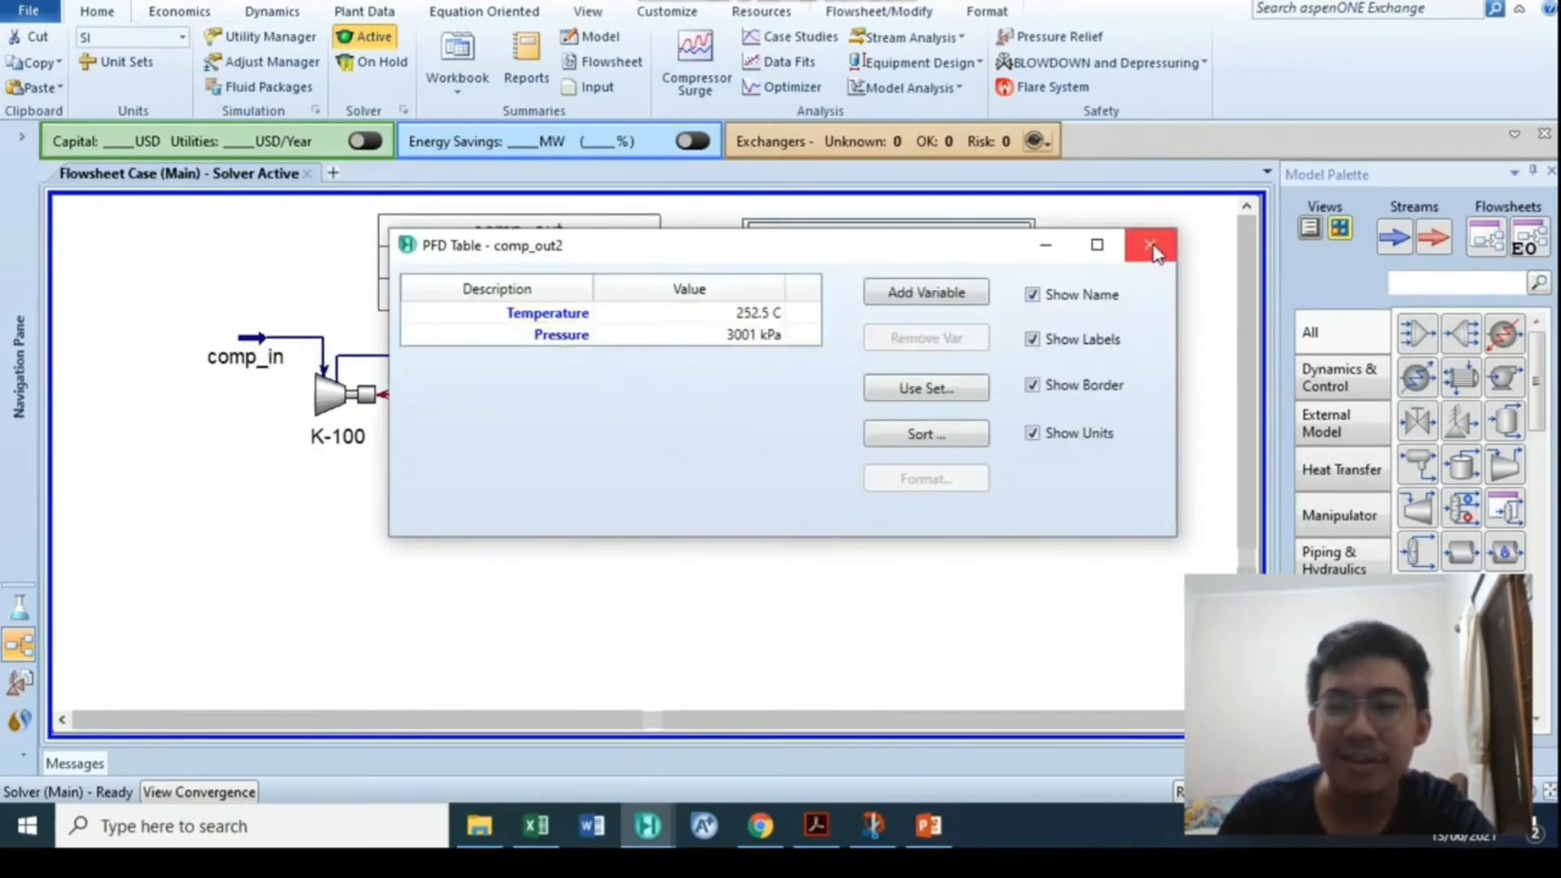
pyautogui.click(1150, 244)
pyautogui.doubleClick(986, 306)
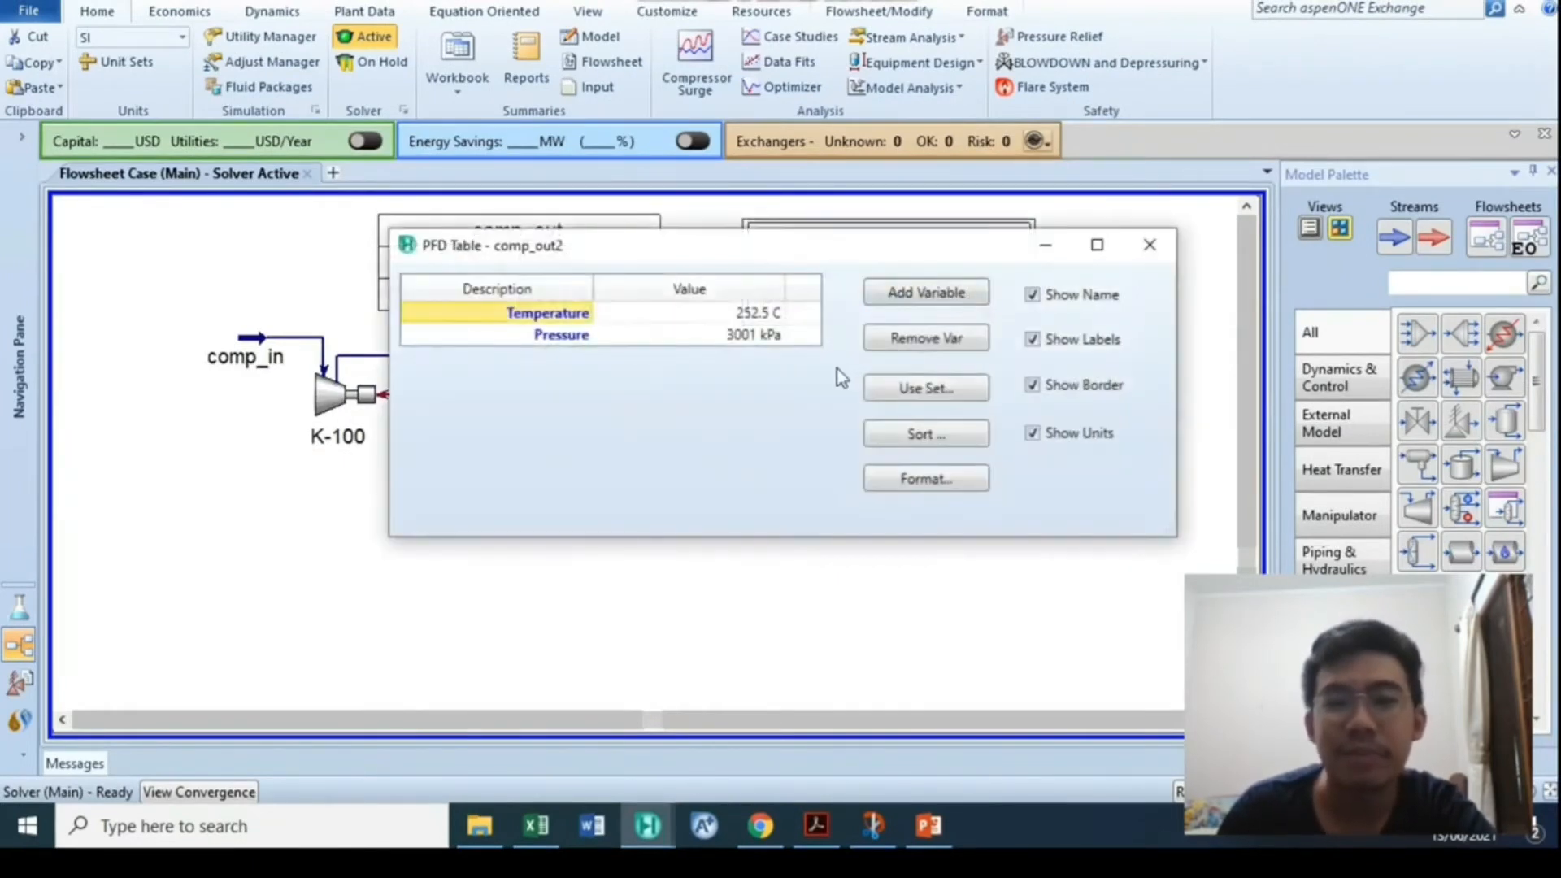
pyautogui.click(1150, 244)
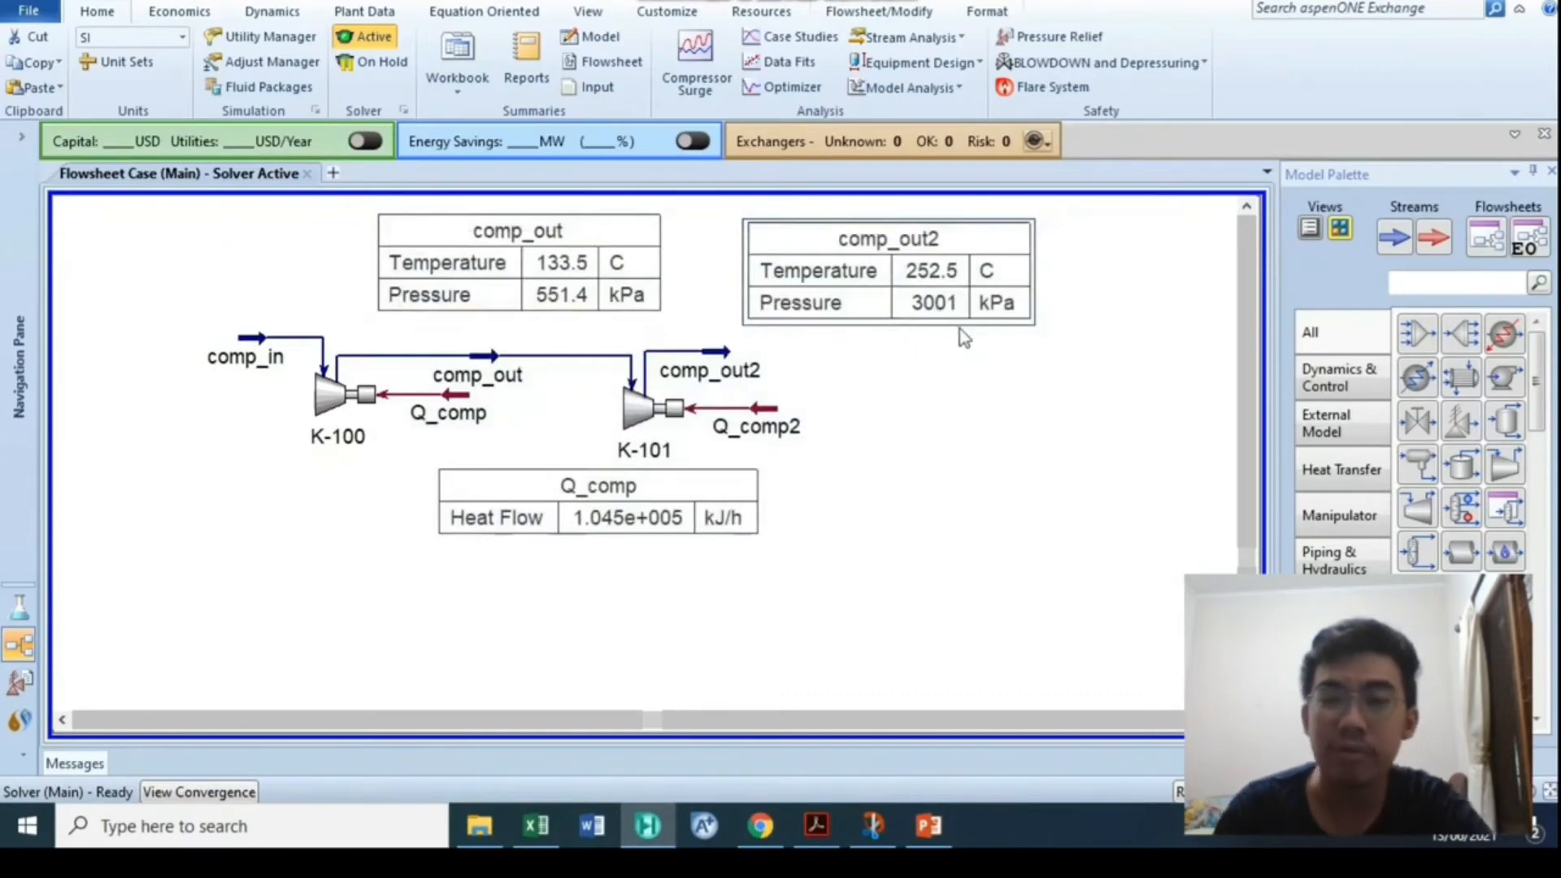
# Move the Q_comp heat flow table to the free area below compressor K-100
pyautogui.click(816, 825)
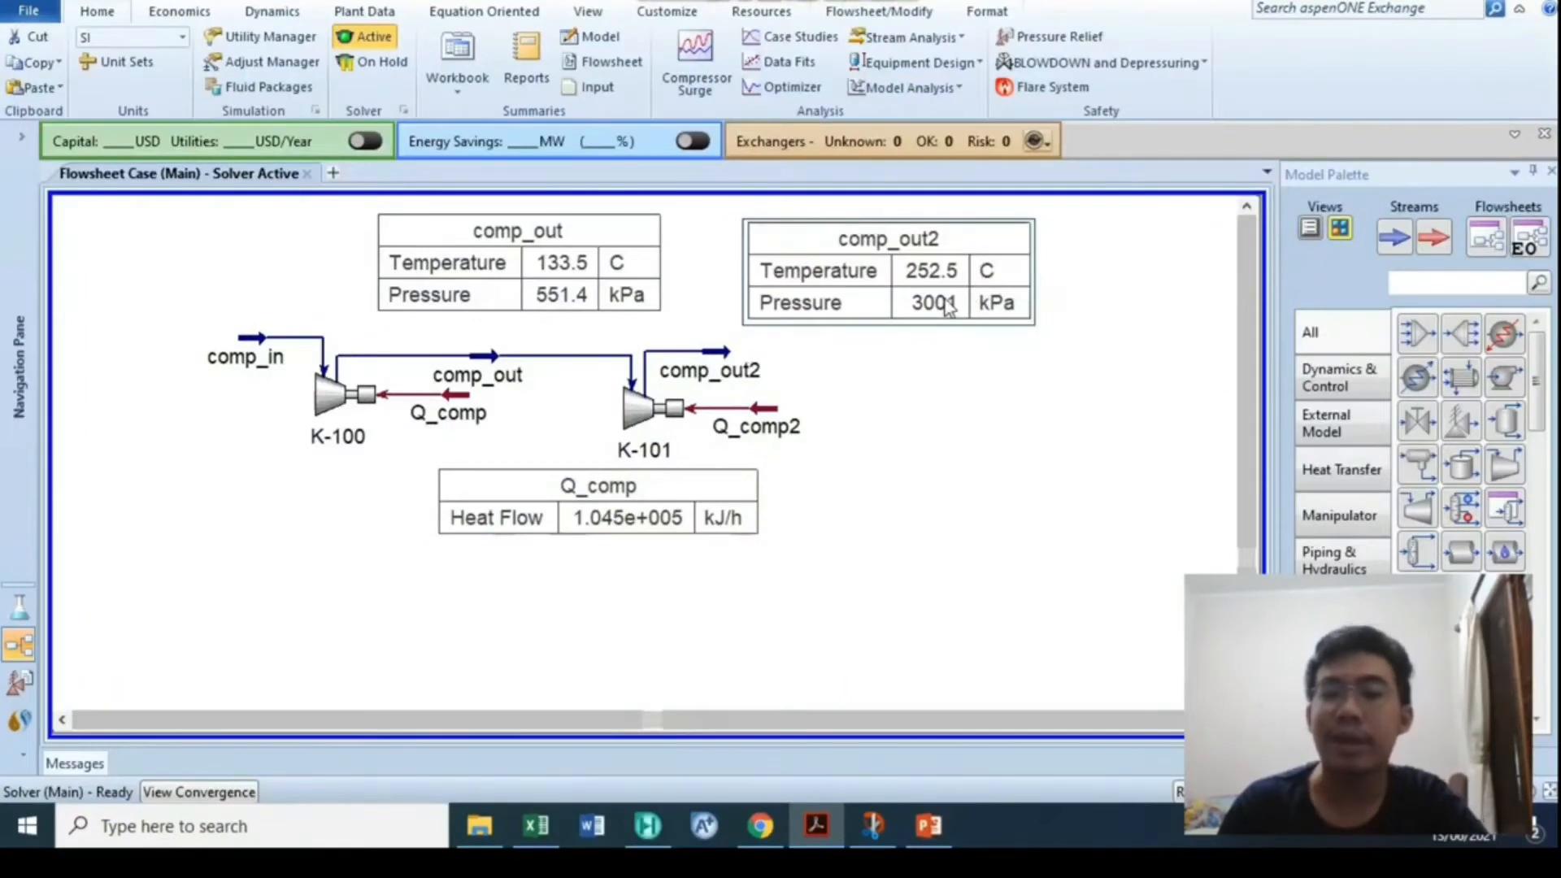
pyautogui.click(872, 467)
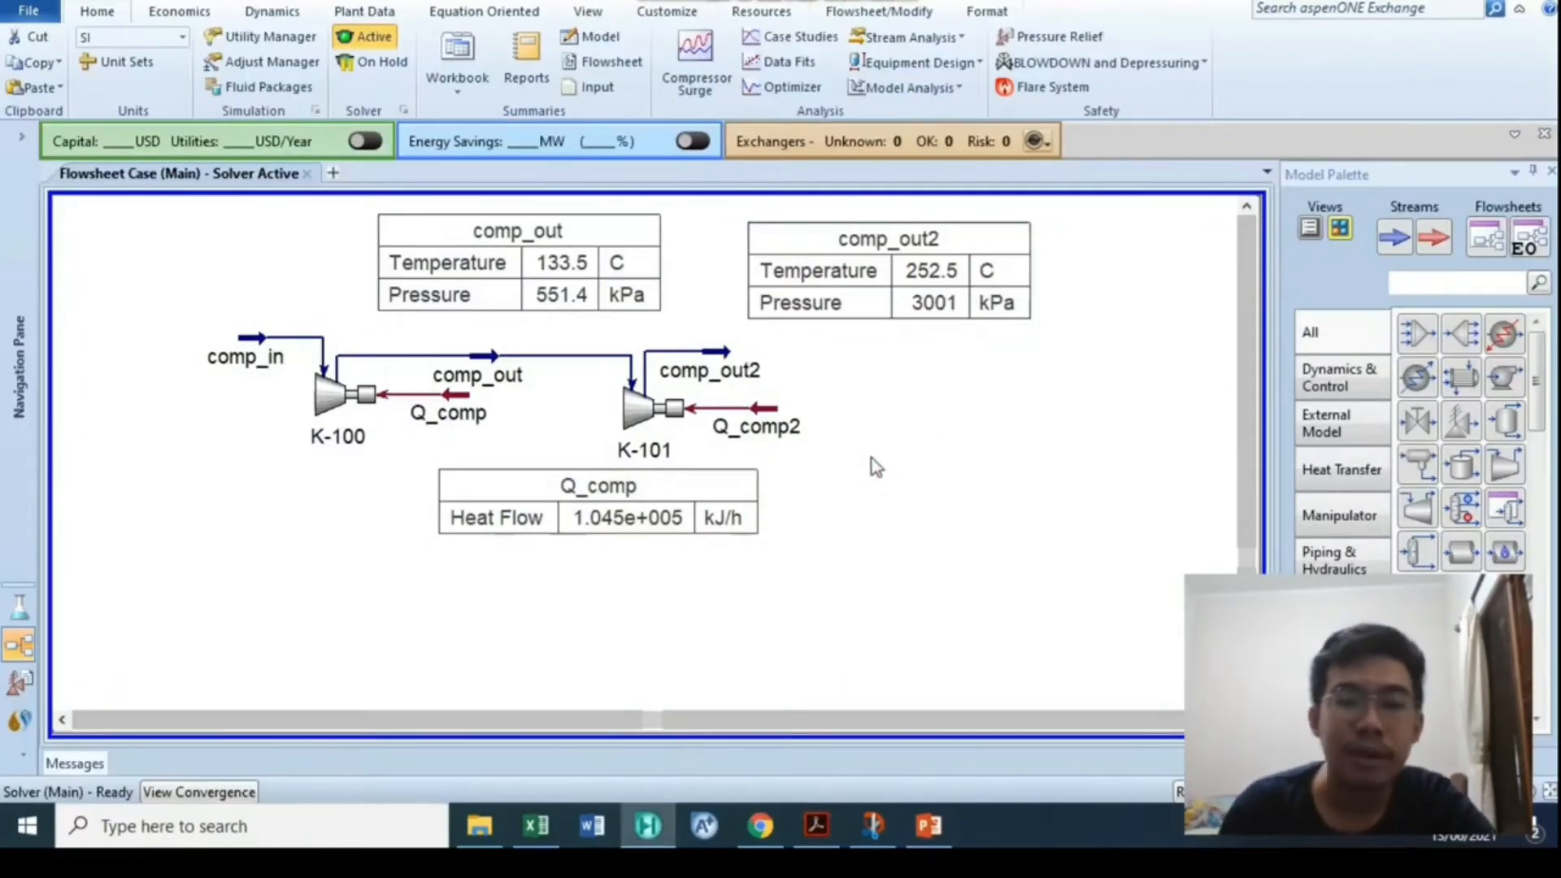
pyautogui.moveTo(612, 524); pyautogui.dragTo(362, 539)
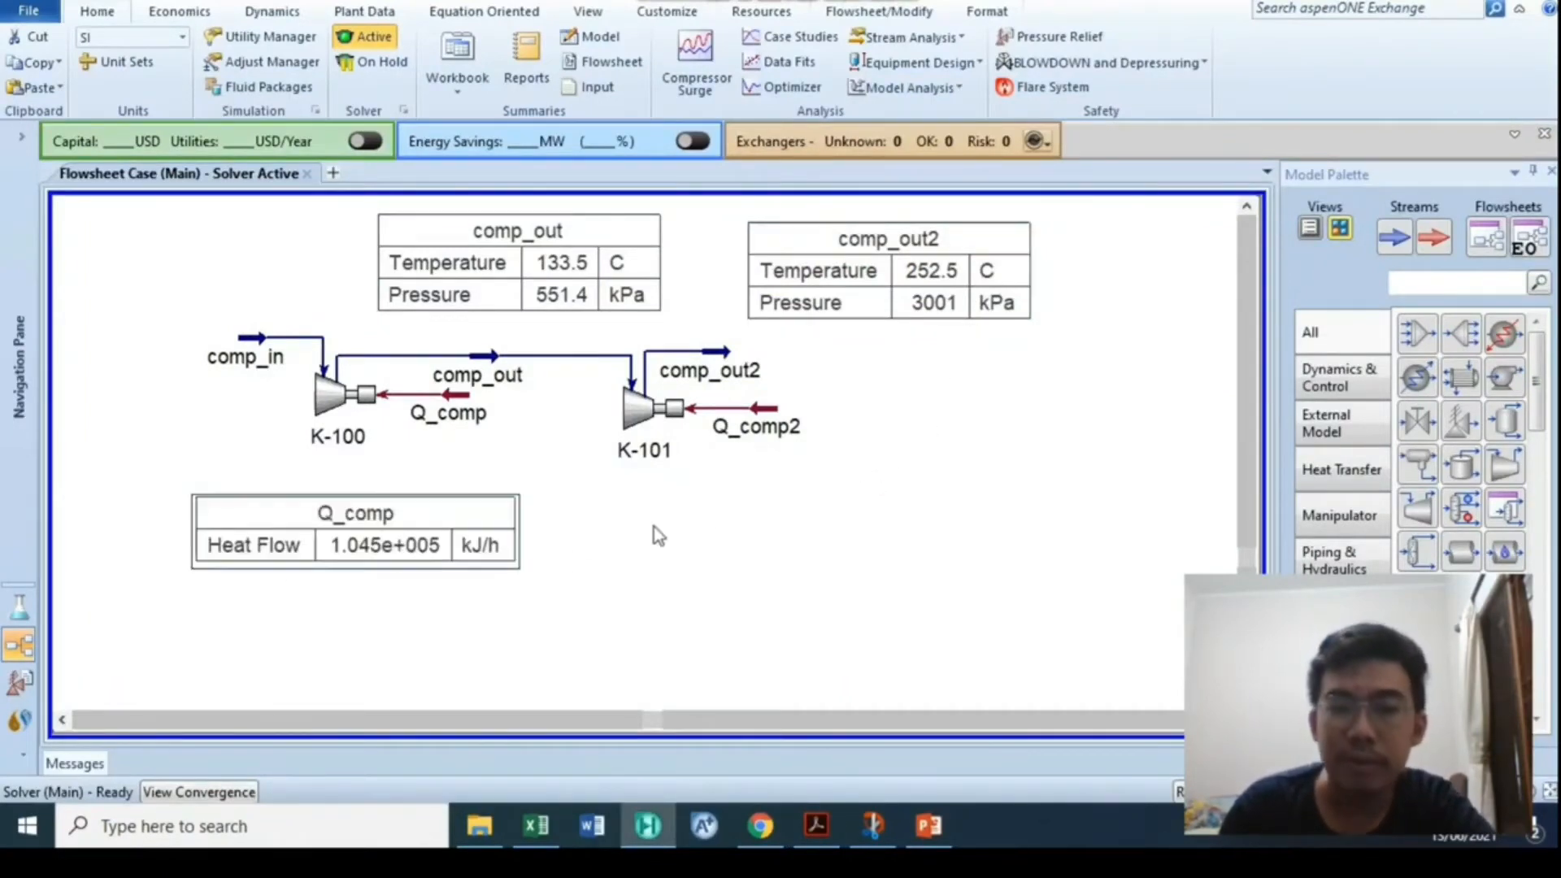
pyautogui.click(700, 518)
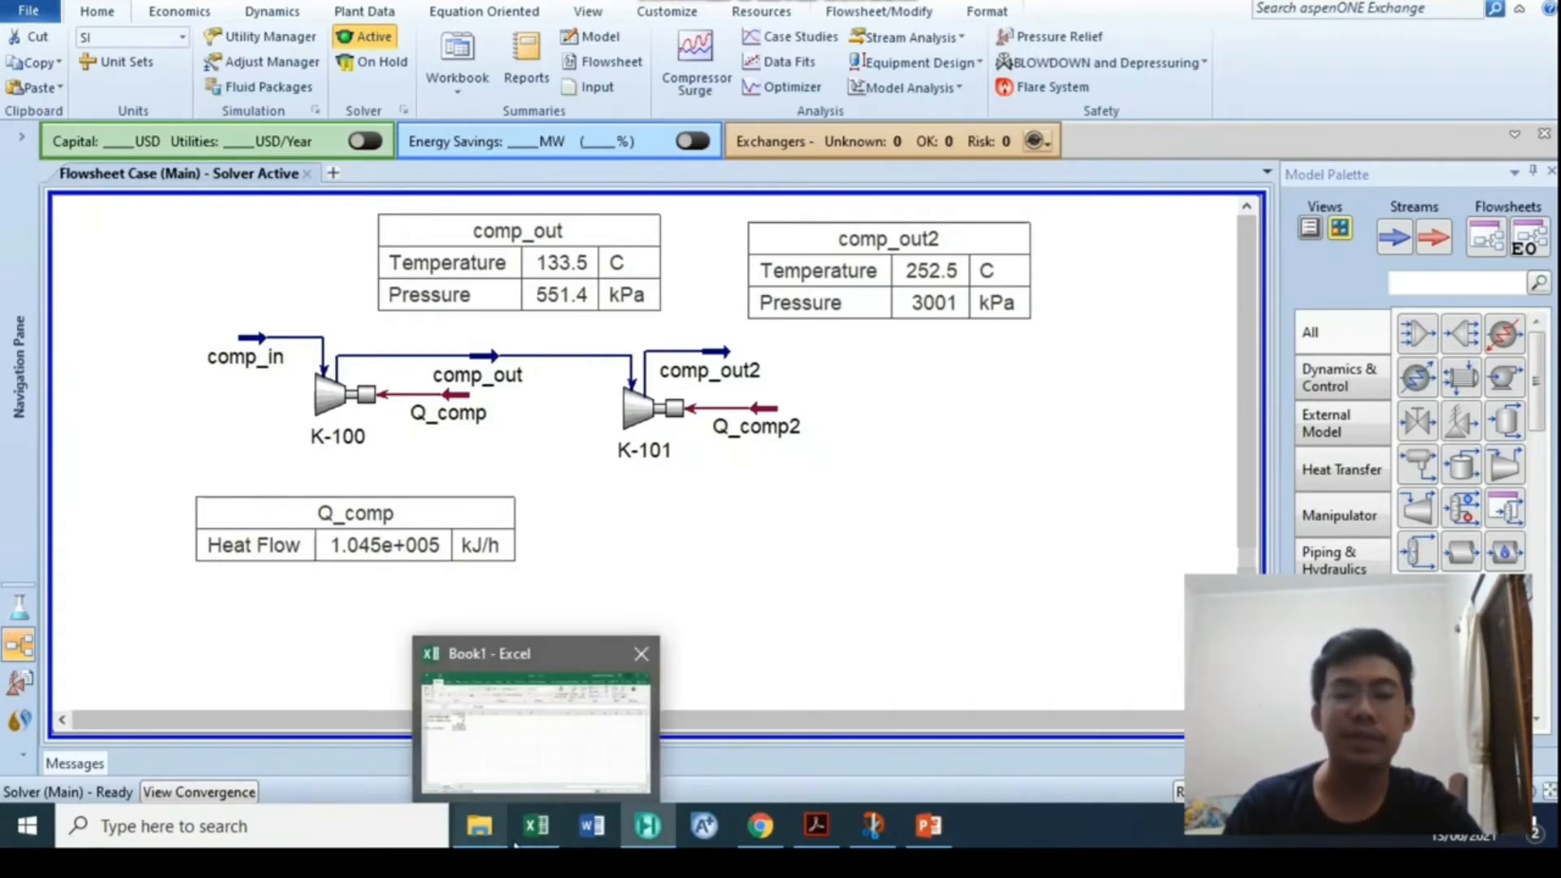
# Review the pressure ratio calculation in the Book1 Excel sheet and return to the Aspen HYSYS flowsheet
pyautogui.click(536, 715)
pyautogui.click(140, 286)
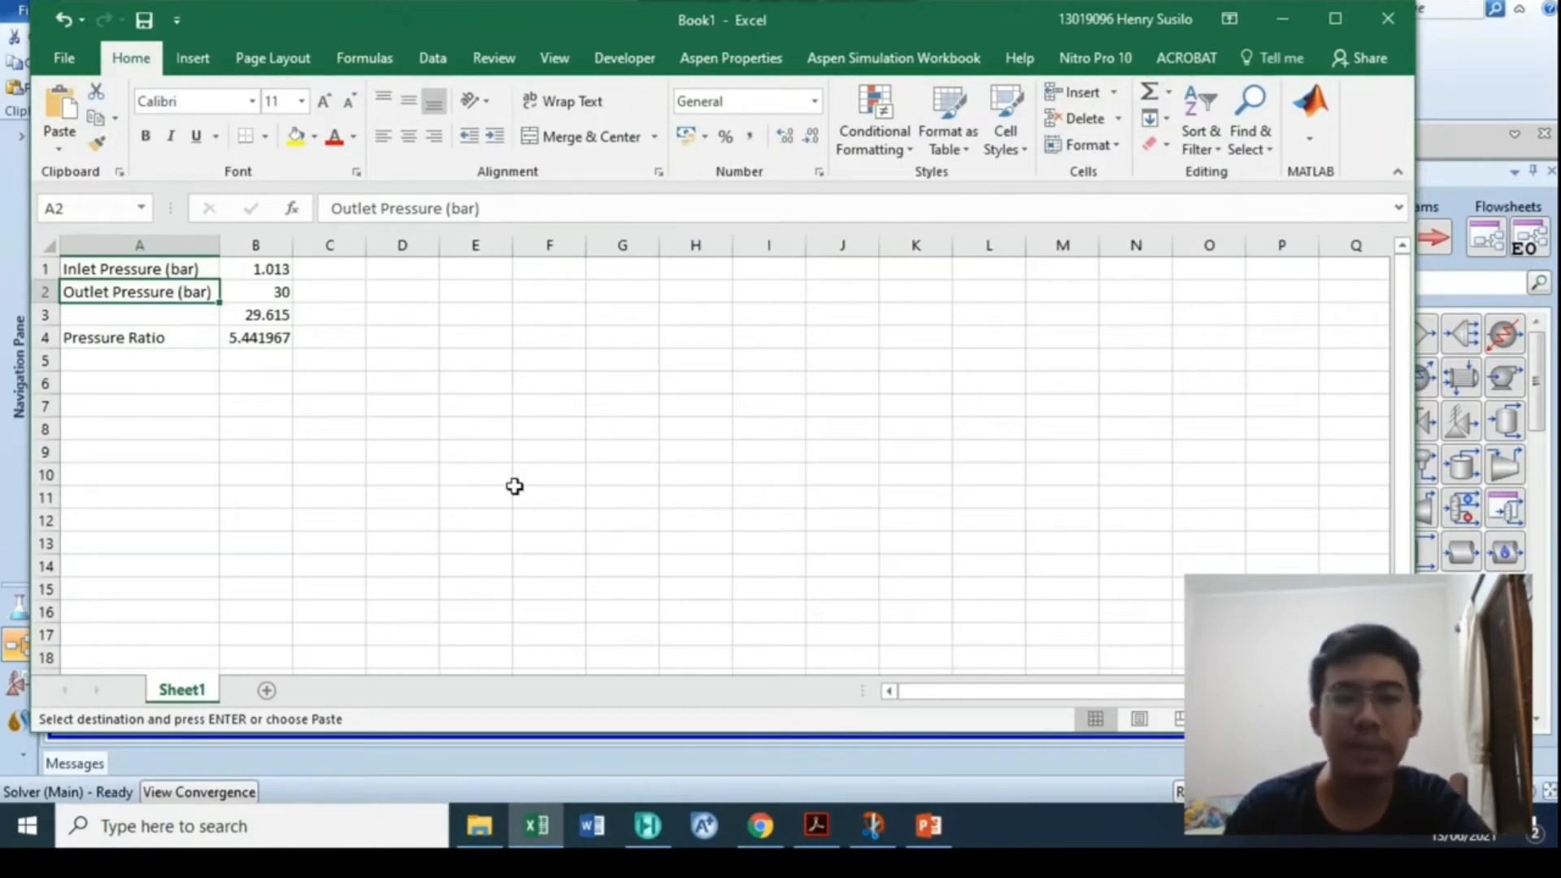
pyautogui.click(1282, 19)
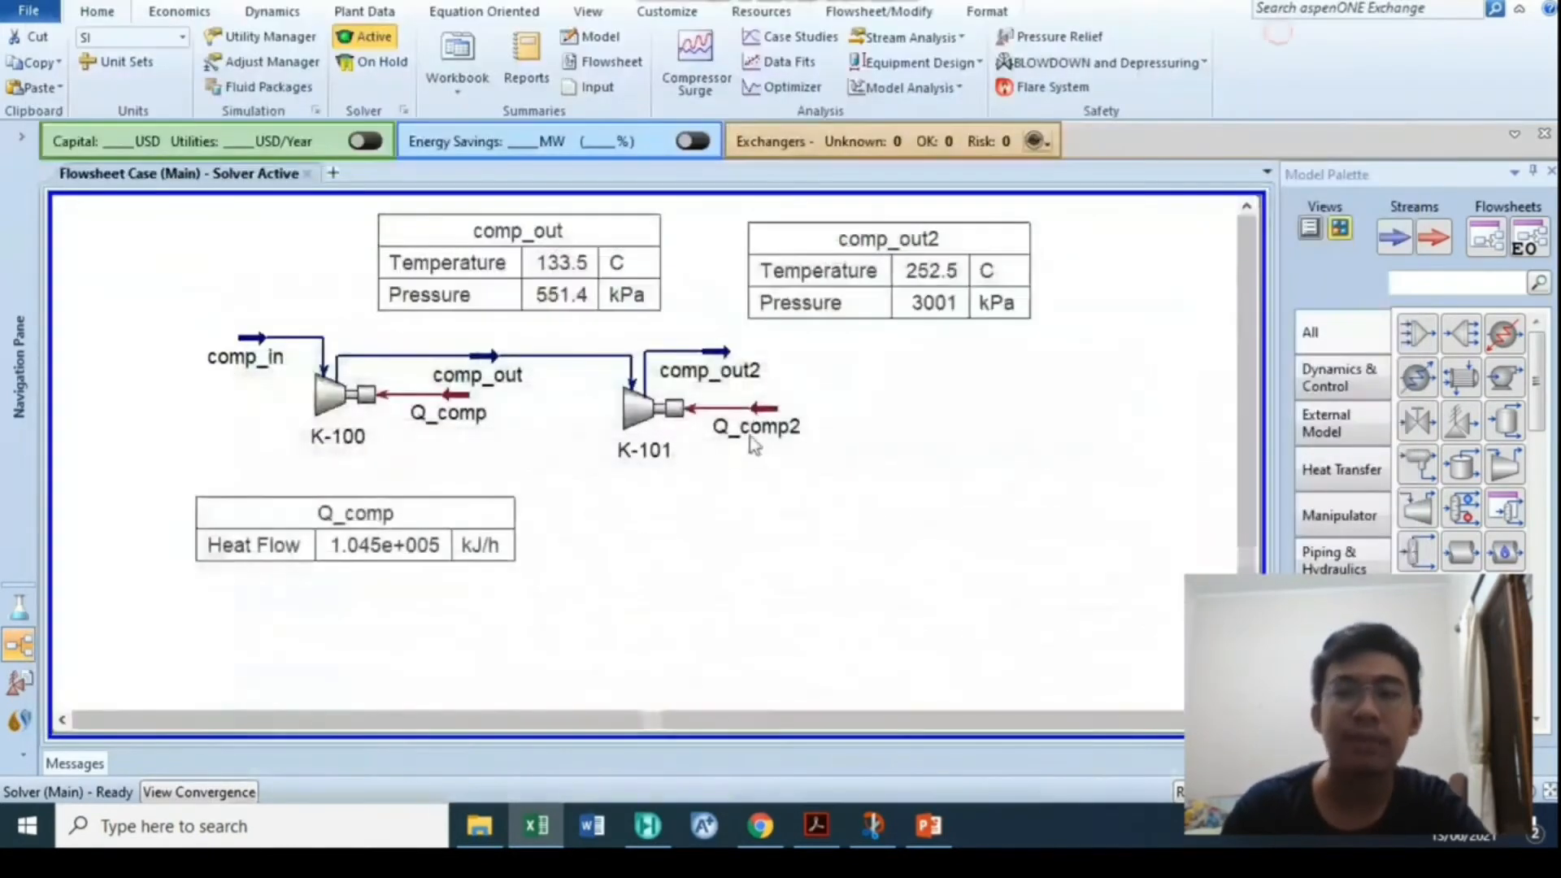
# Show the heat flow table of the Q_comp2 energy stream and place it below compressor K-101
pyautogui.rightClick(761, 421)
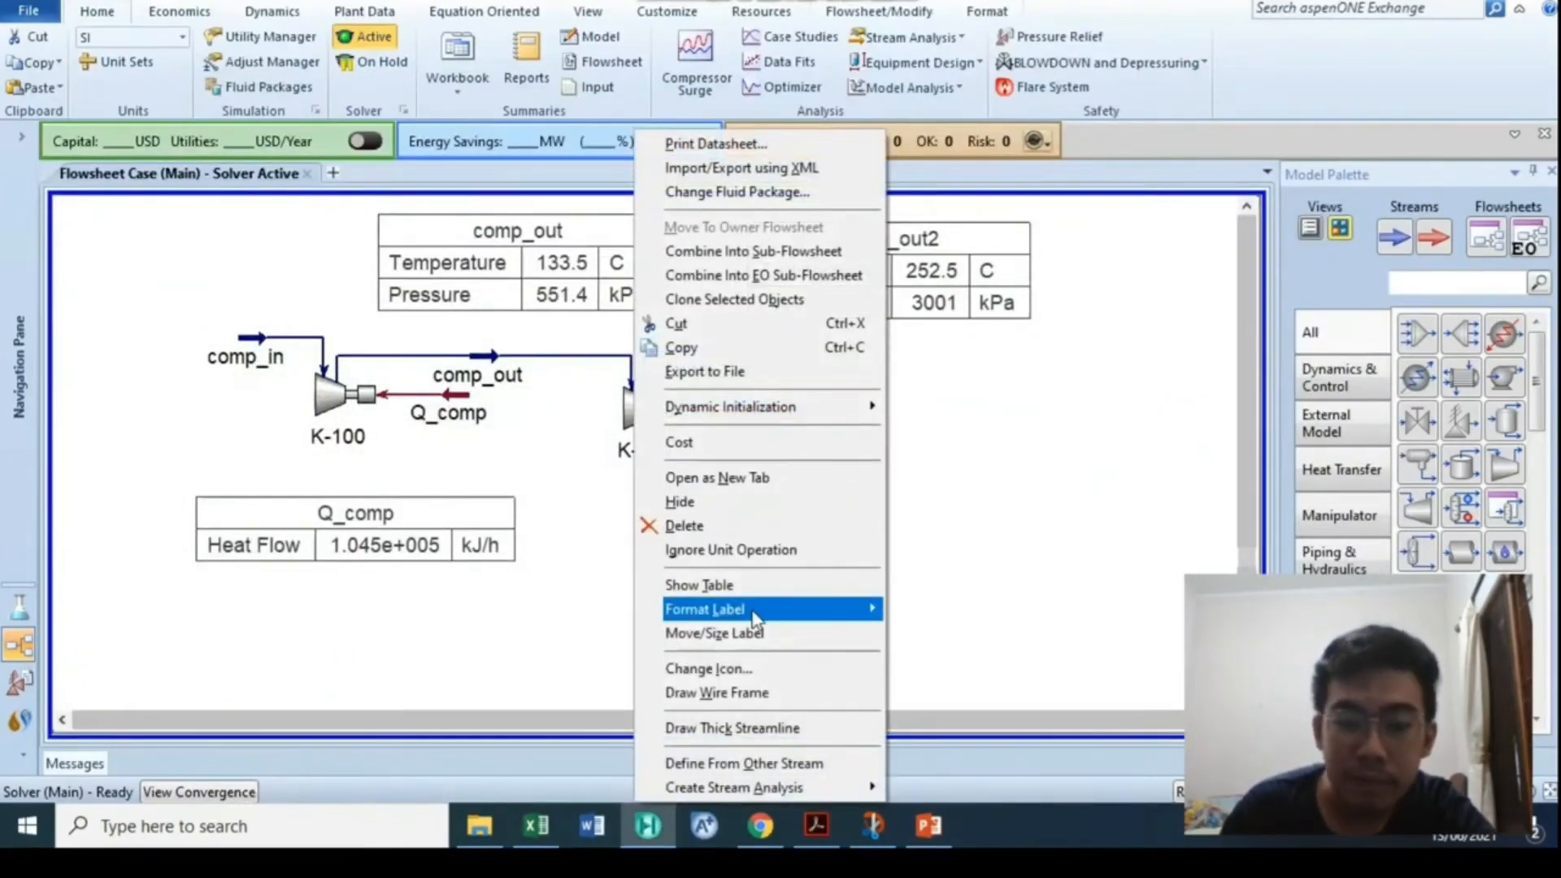
pyautogui.click(766, 582)
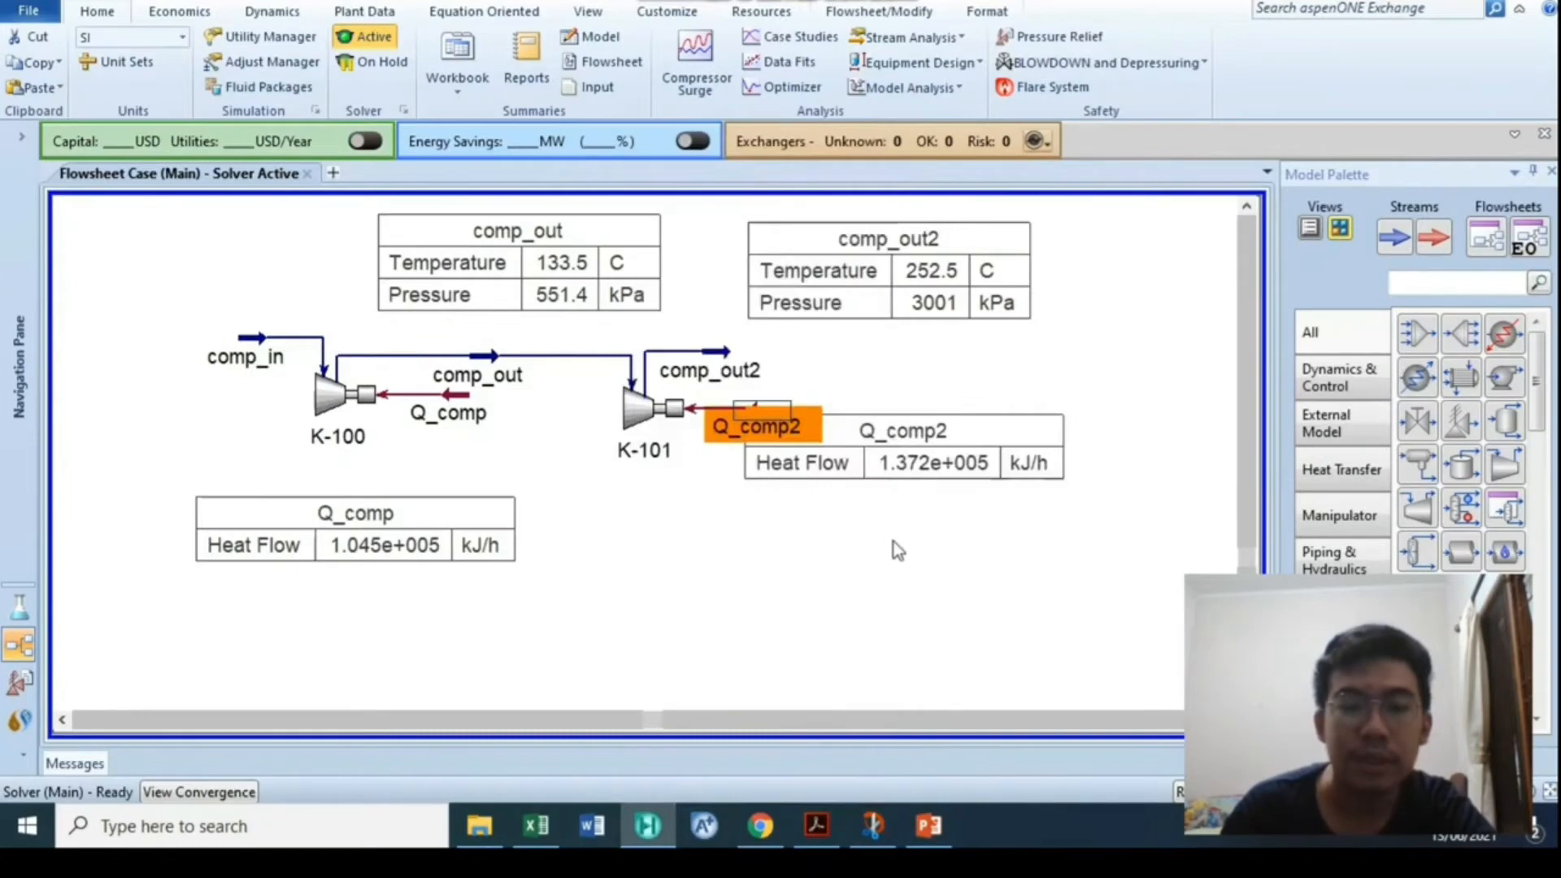
pyautogui.moveTo(901, 461); pyautogui.dragTo(871, 530)
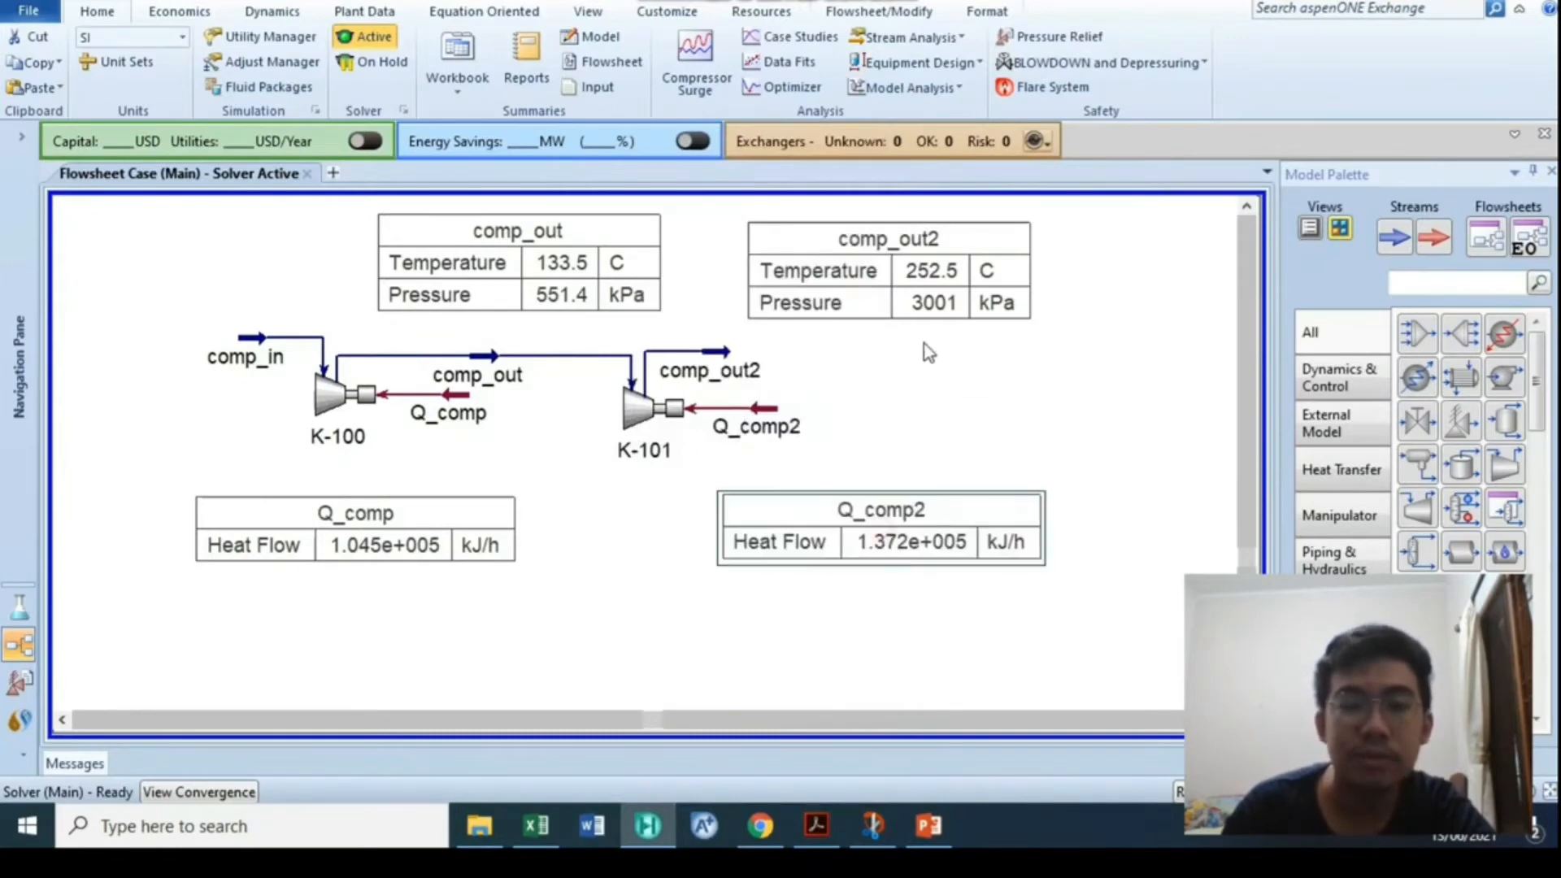
pyautogui.scroll(-2, 924, 343)
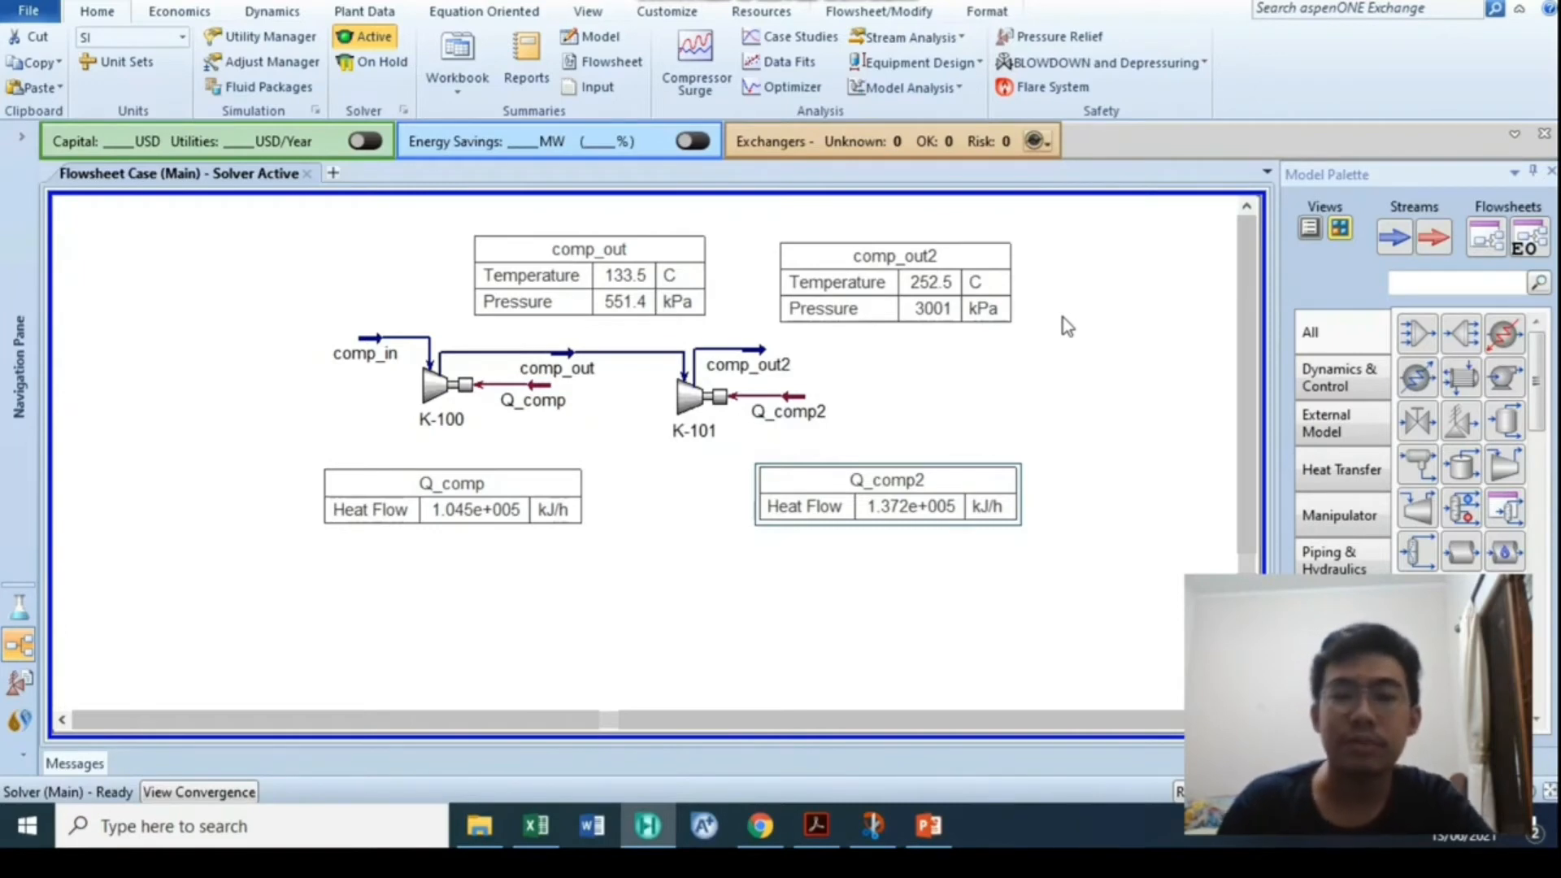
pyautogui.press('Delete')
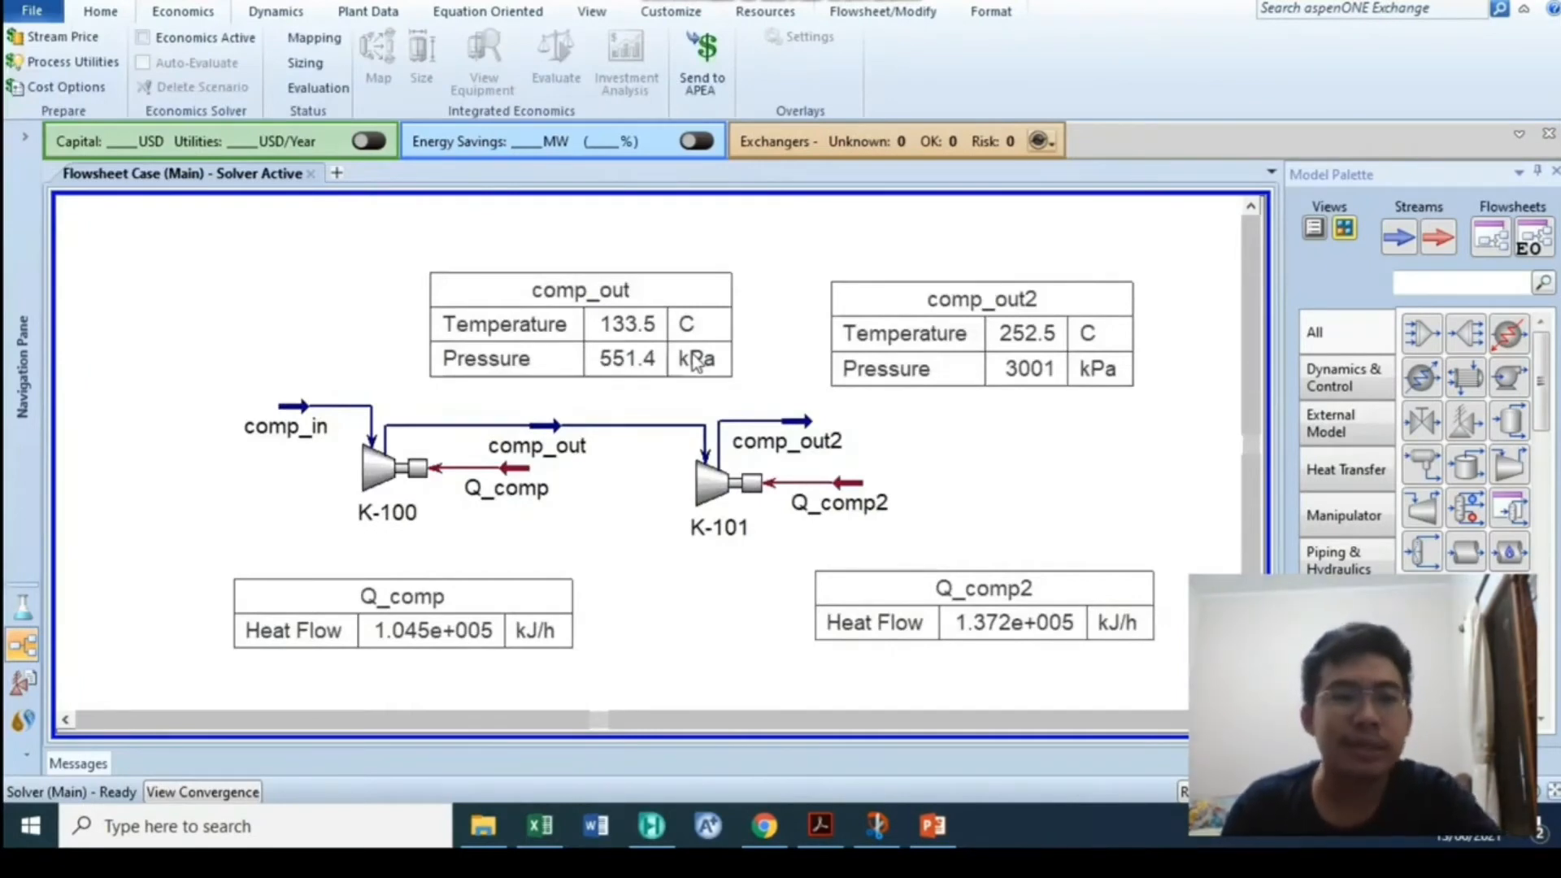
# Activate economics, map all unit operations with the default basis, and evaluate the costs of the two-stage compression
pyautogui.click(144, 38)
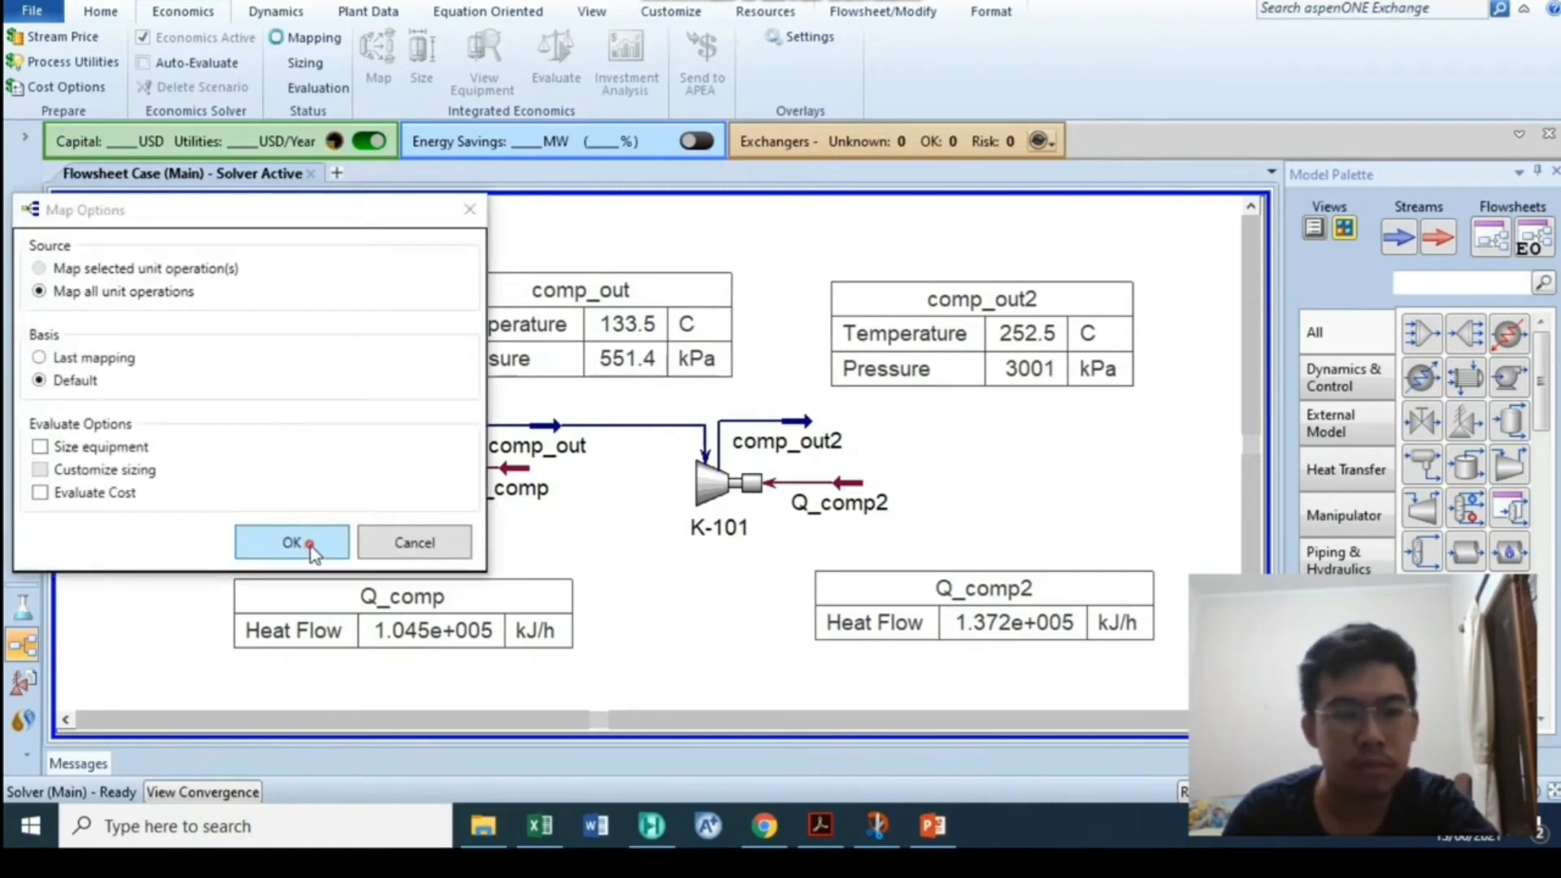
pyautogui.click(313, 545)
pyautogui.click(898, 704)
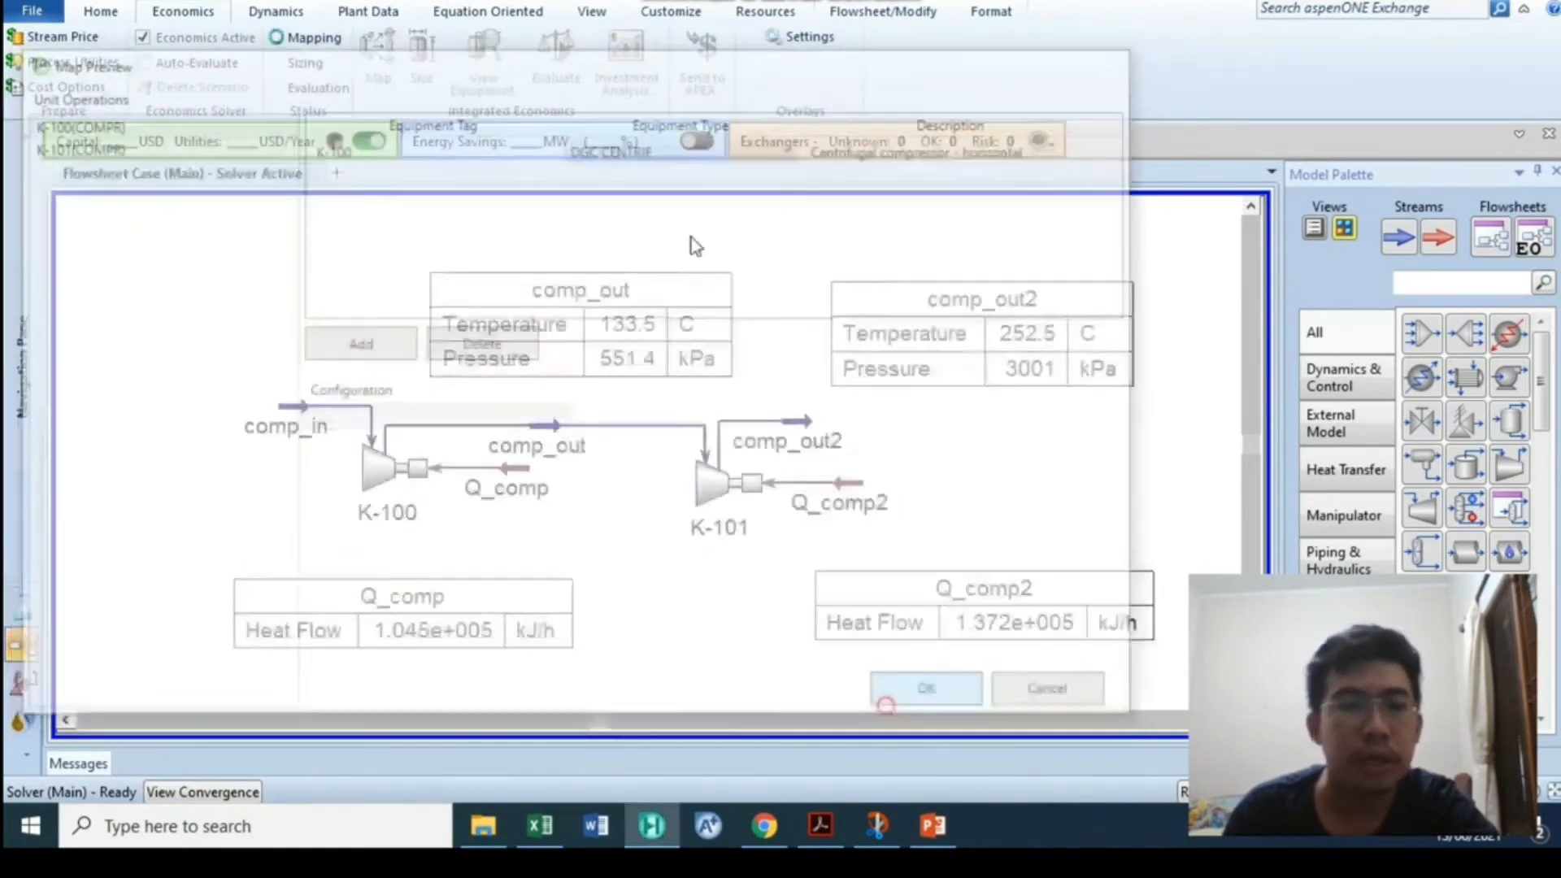
pyautogui.click(550, 92)
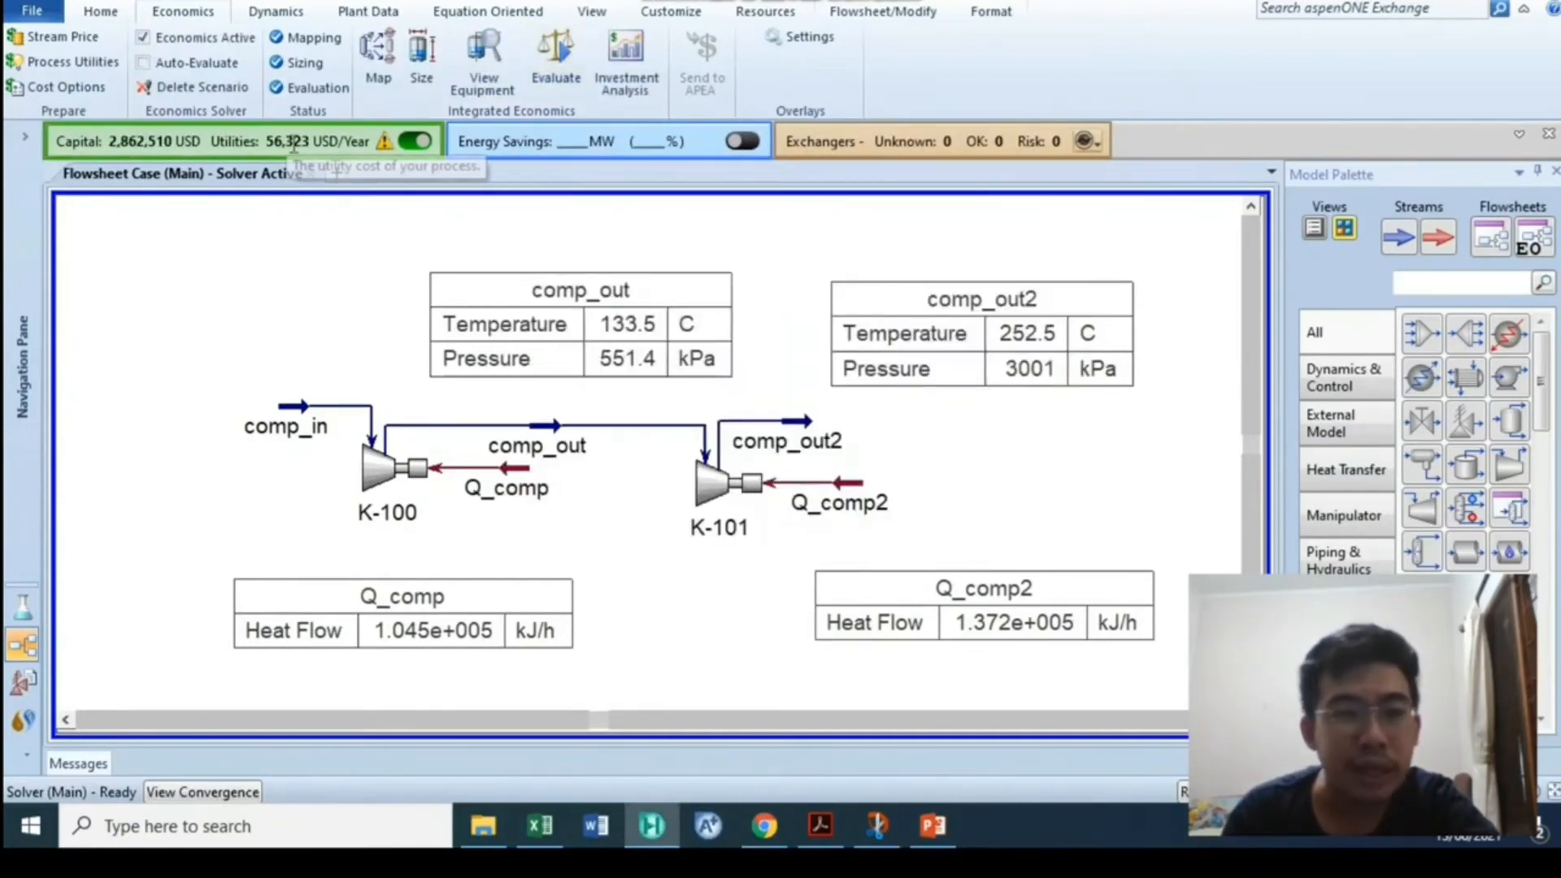
# Review the utility, unit operation and equipment costs of compressors K-100 and K-101 in the economic equipment summary
pyautogui.click(324, 145)
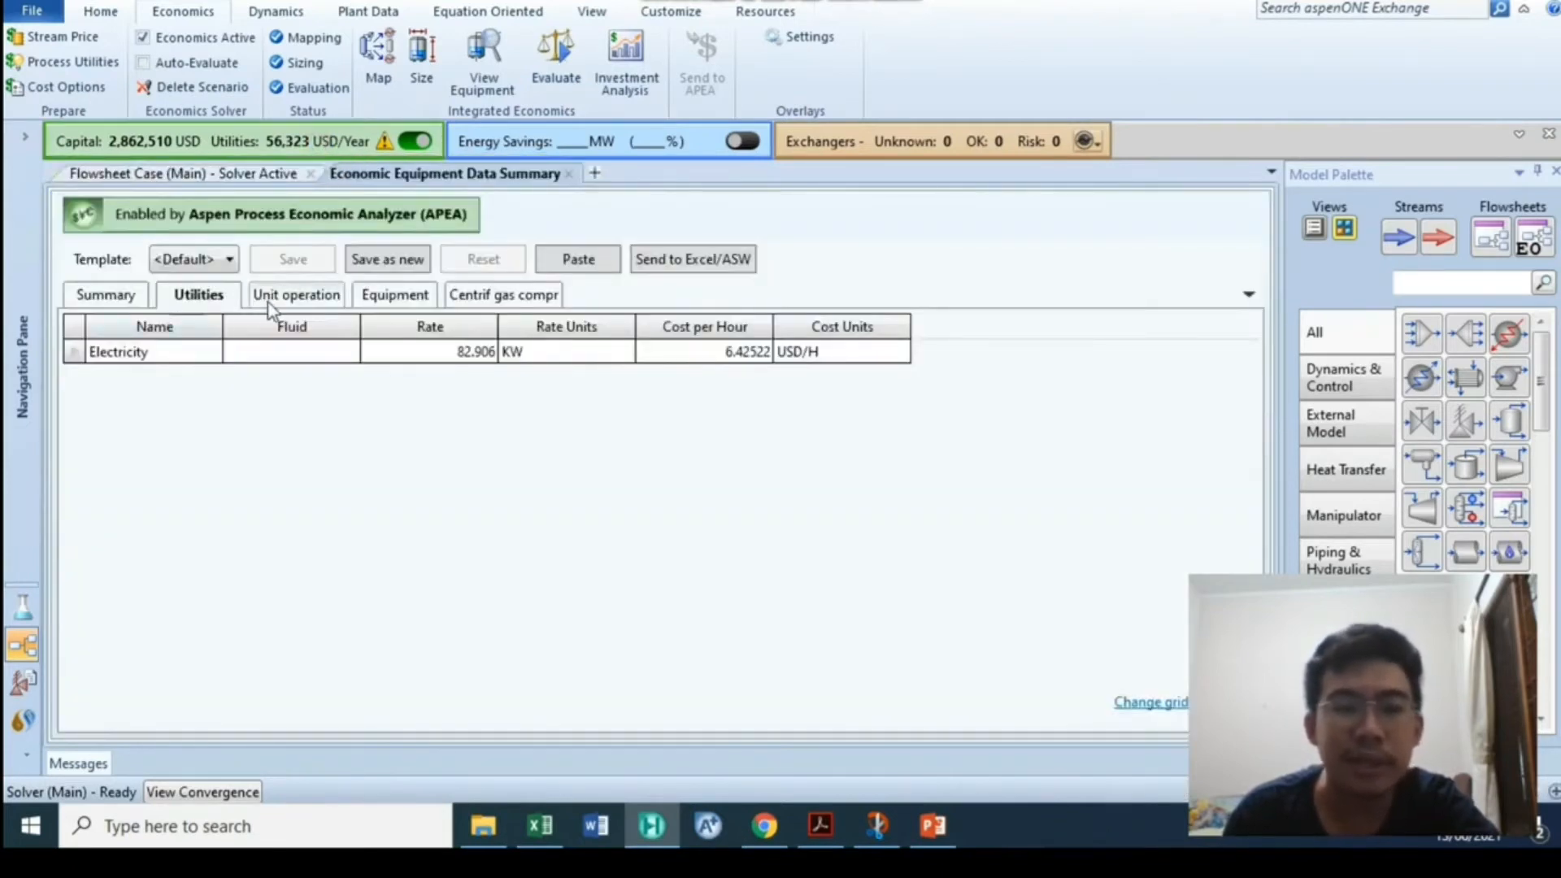
pyautogui.click(271, 301)
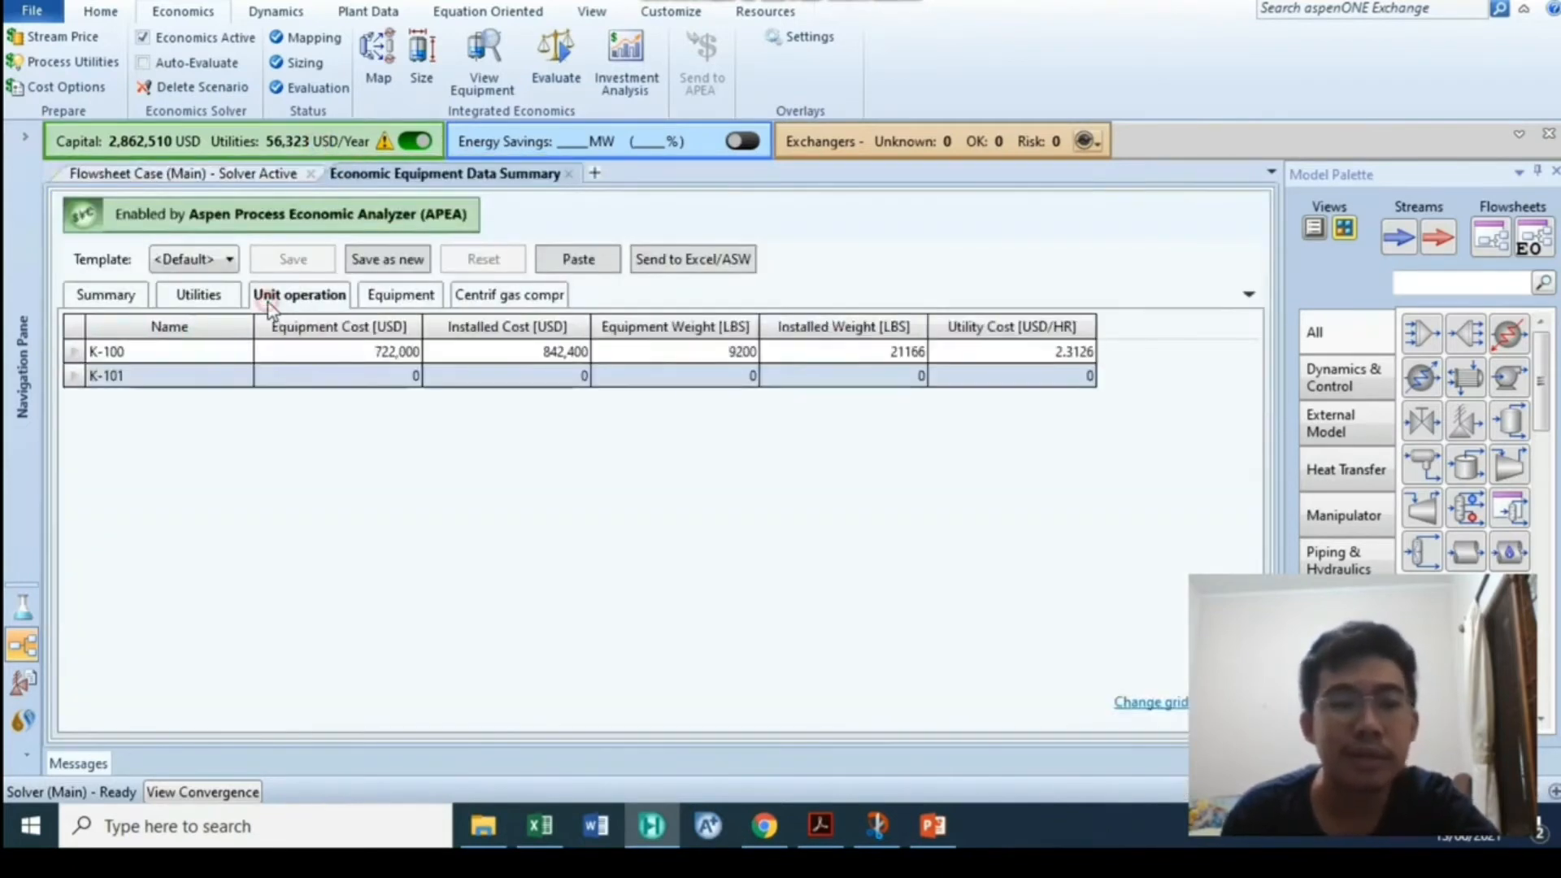
pyautogui.click(394, 297)
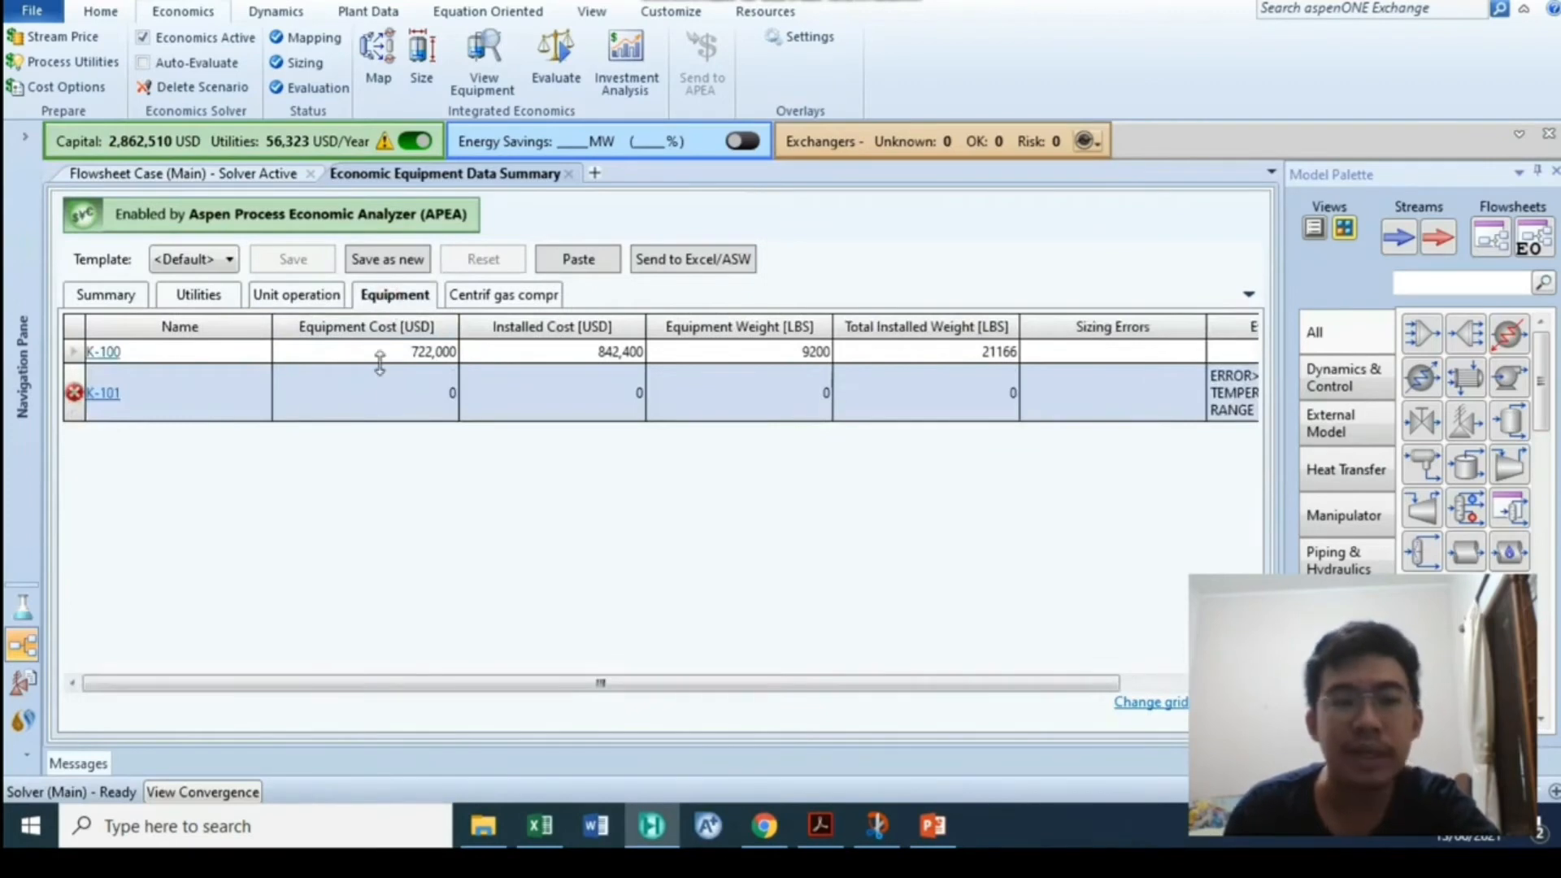
pyautogui.moveTo(73, 396)
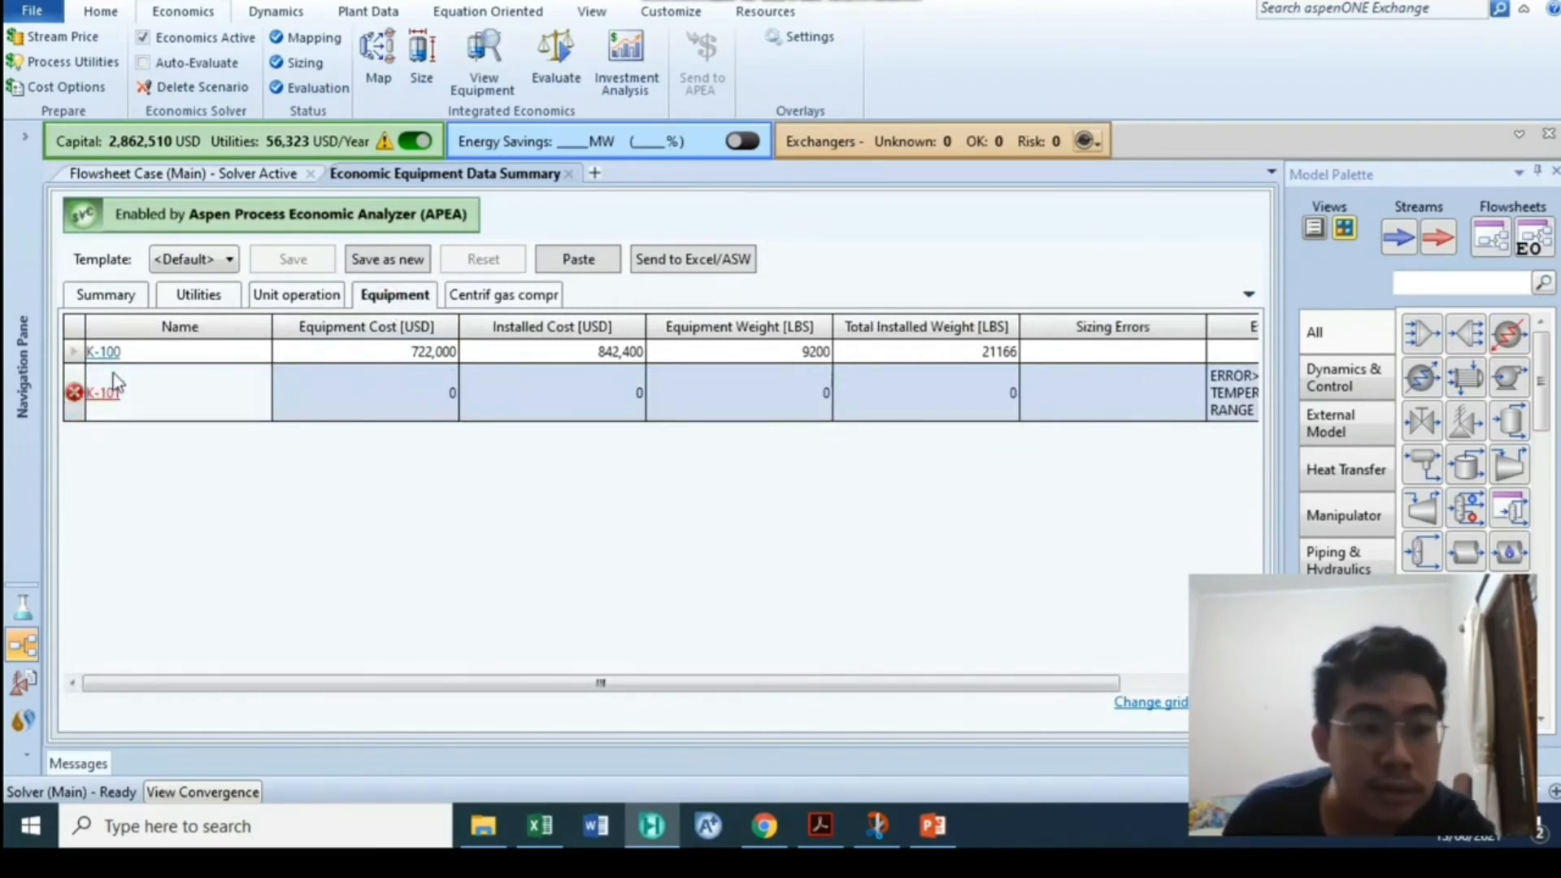
# Examine the evaluation error for K-101, compare it with the flowsheet's comp_out conditions, and return to the economic summary
pyautogui.click(191, 173)
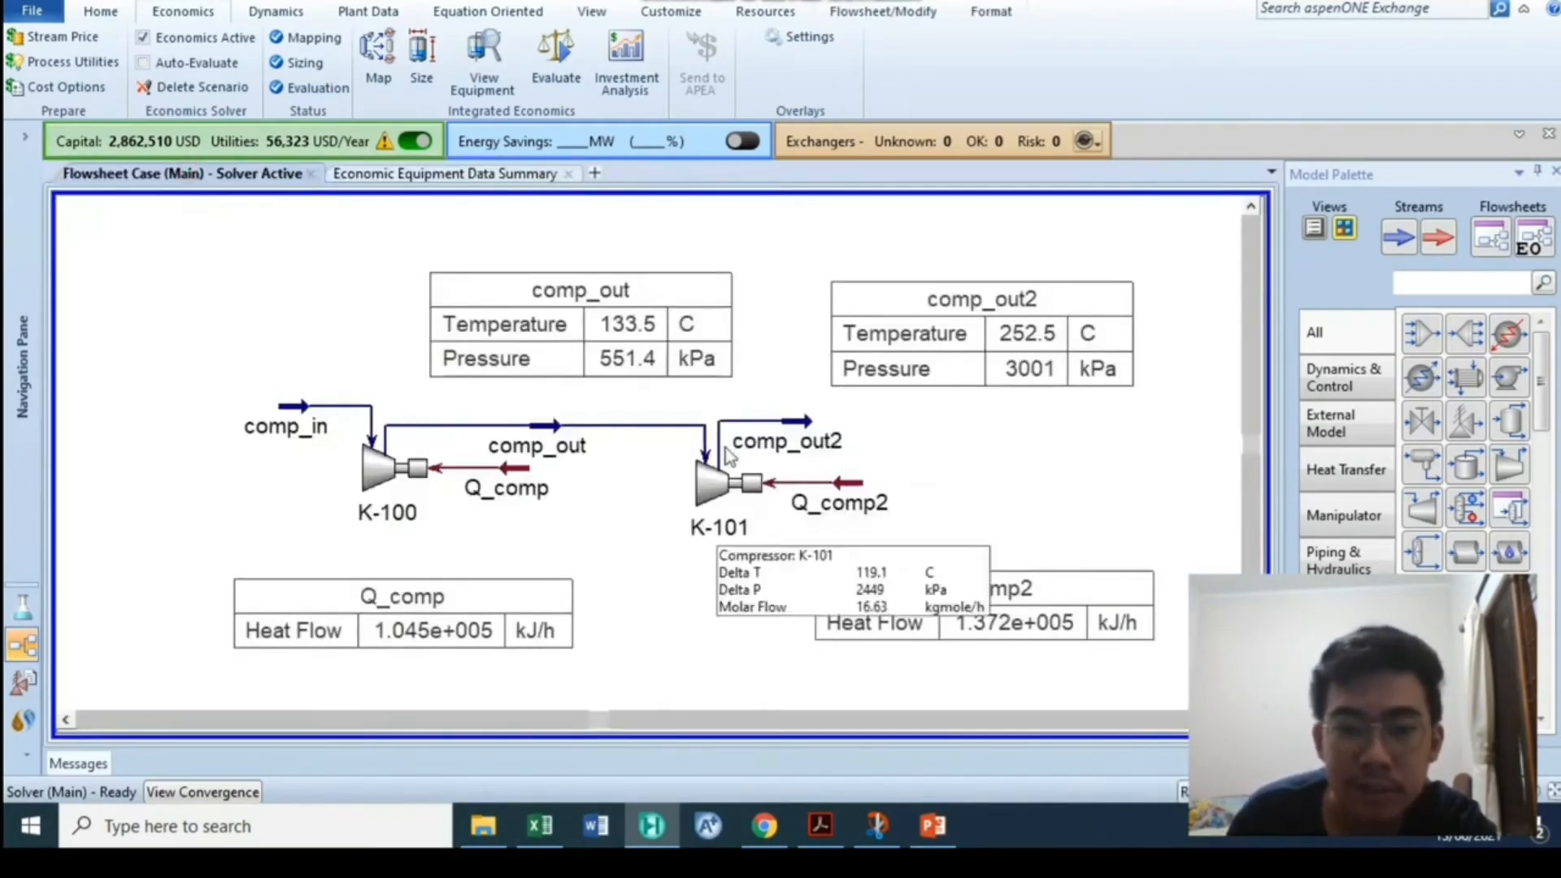
pyautogui.click(379, 173)
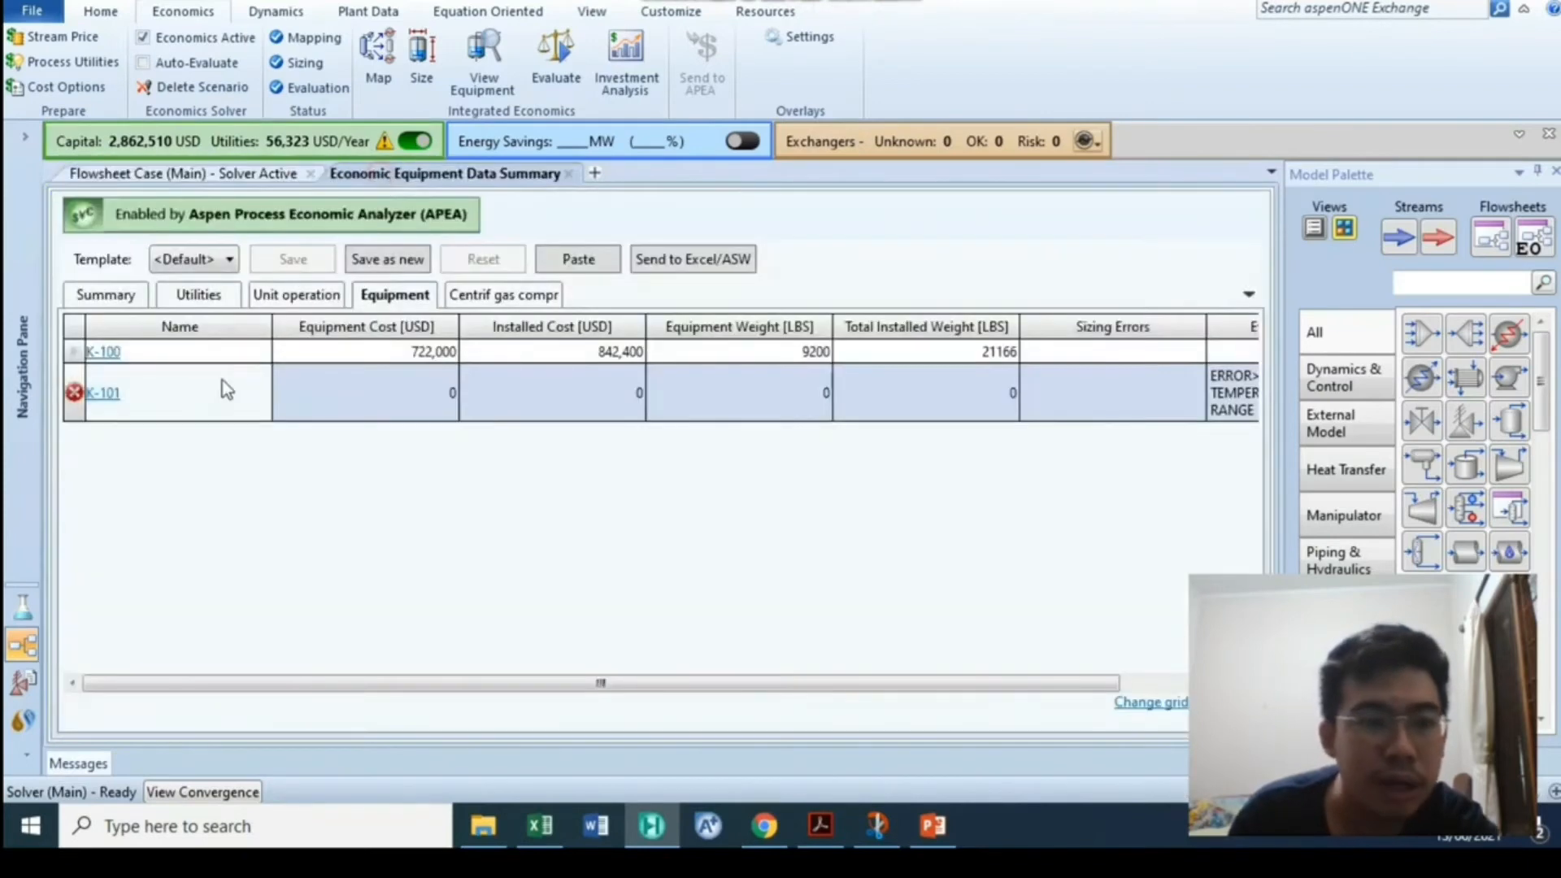
pyautogui.click(76, 394)
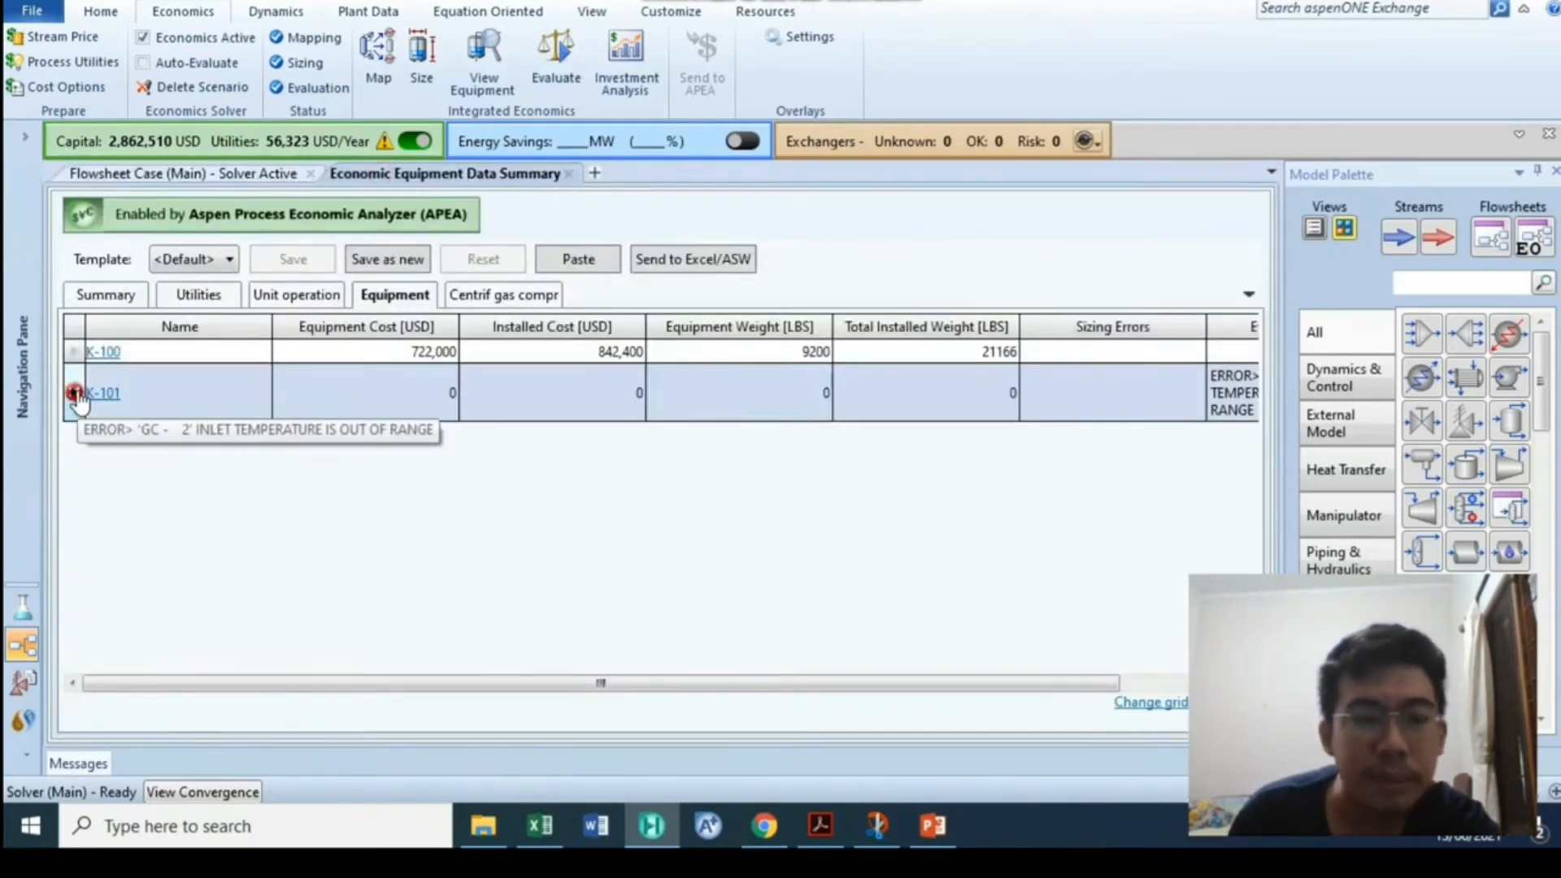
pyautogui.moveTo(443, 683); pyautogui.dragTo(614, 687)
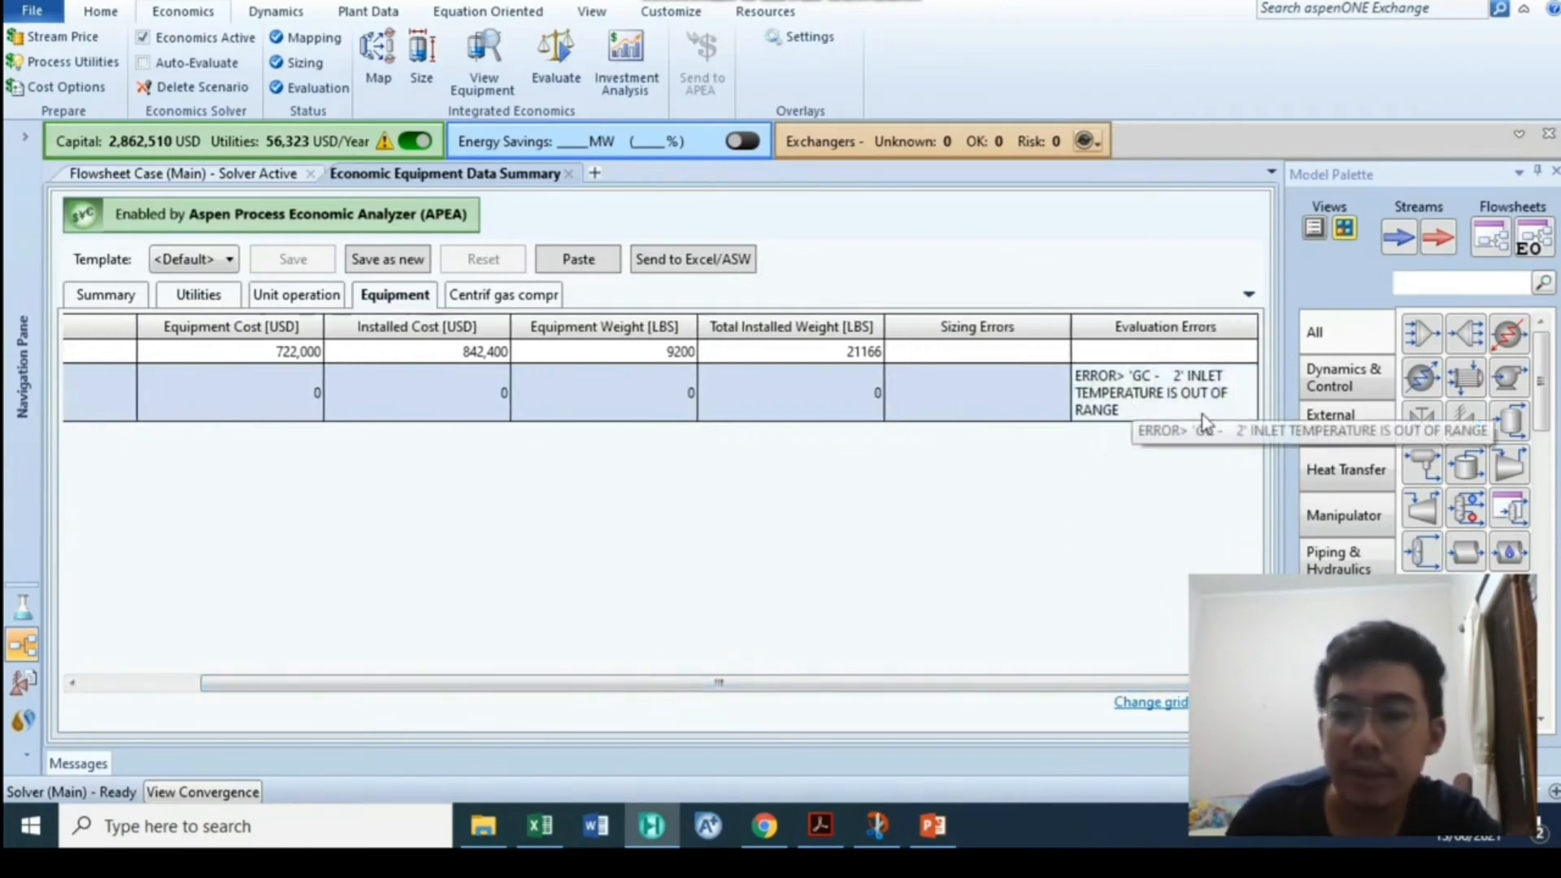
pyautogui.moveTo(577, 685); pyautogui.dragTo(422, 685)
pyautogui.click(140, 174)
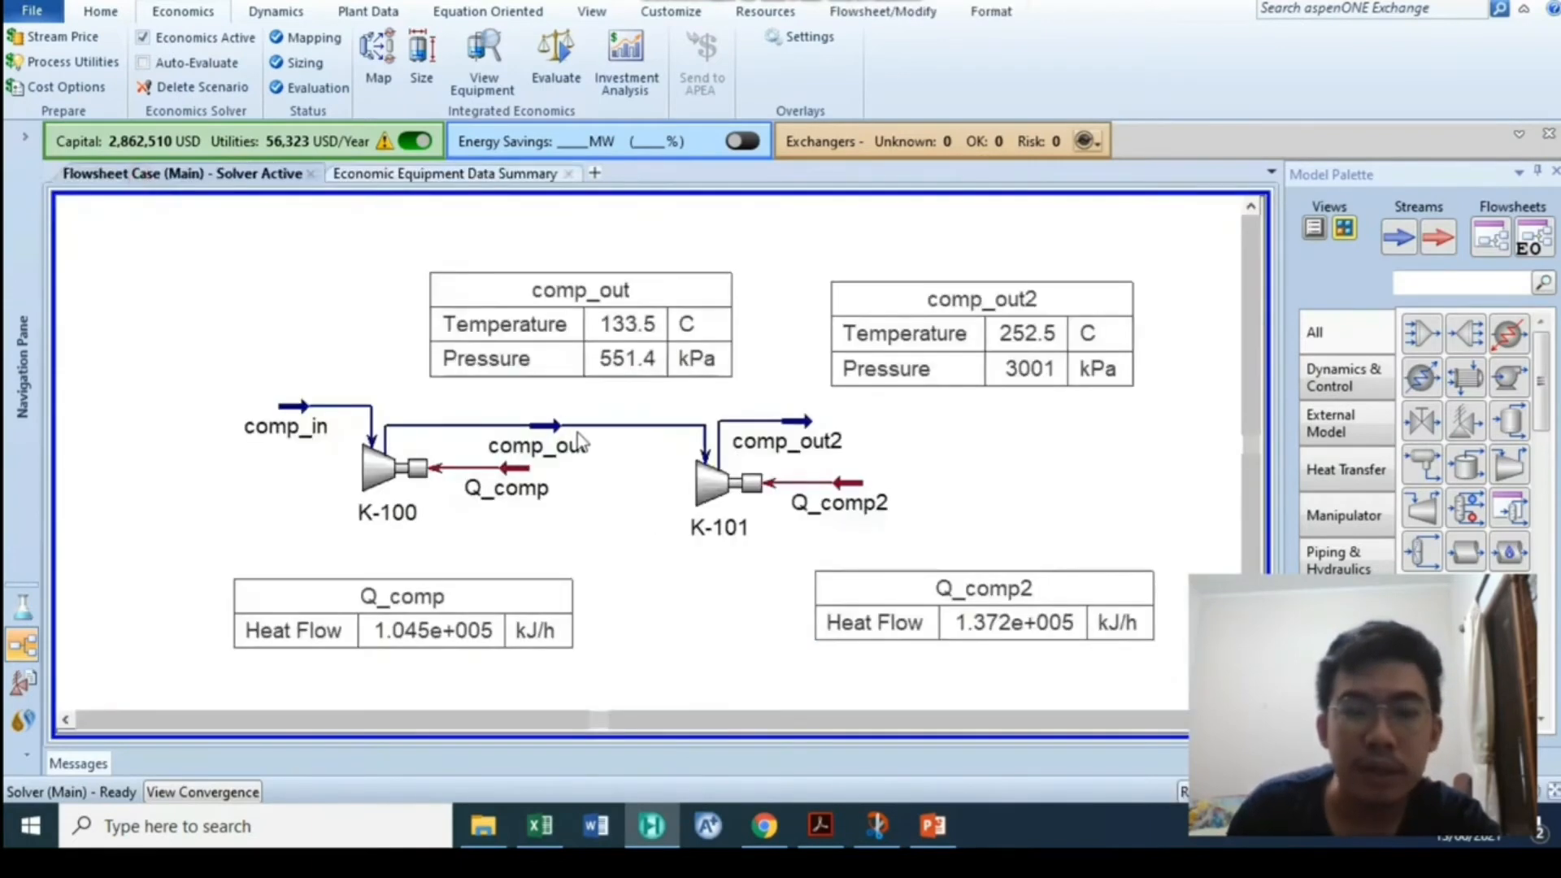
pyautogui.moveTo(609, 443)
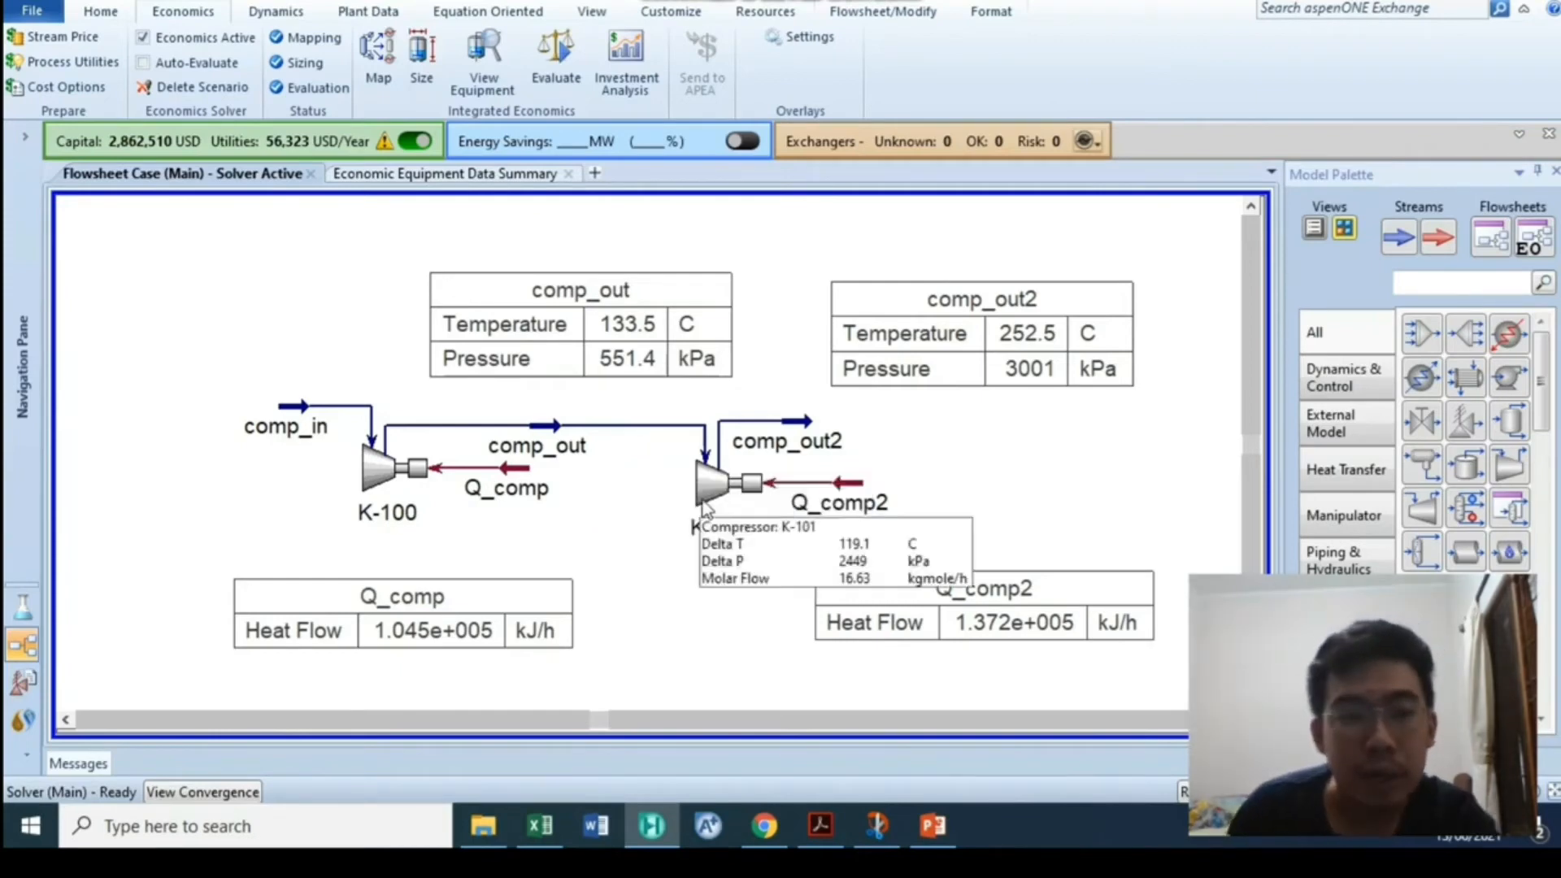
pyautogui.click(522, 176)
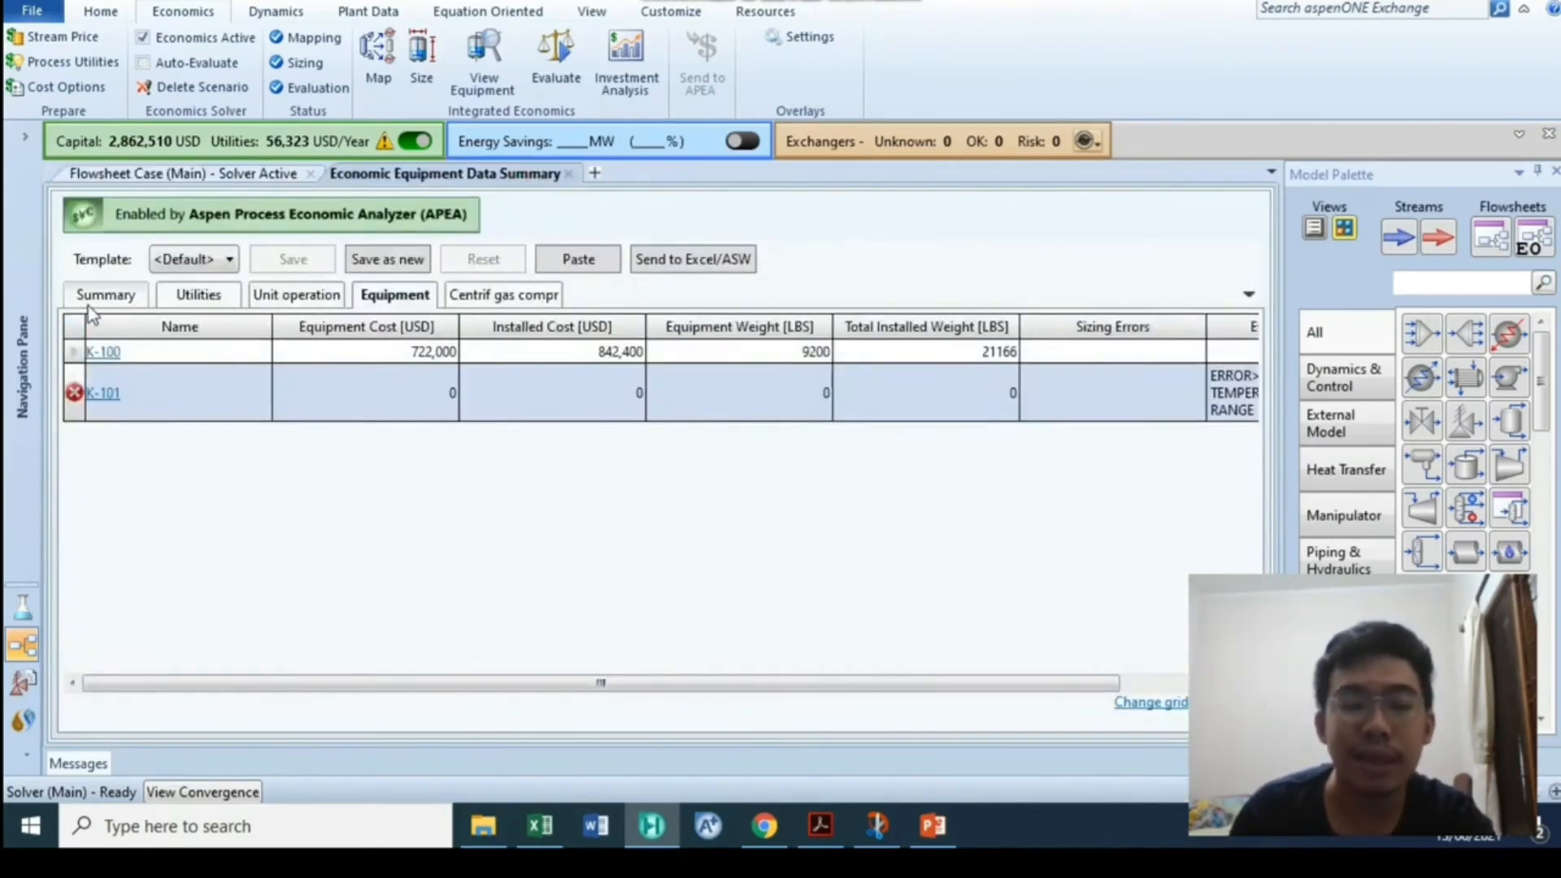
pyautogui.click(93, 298)
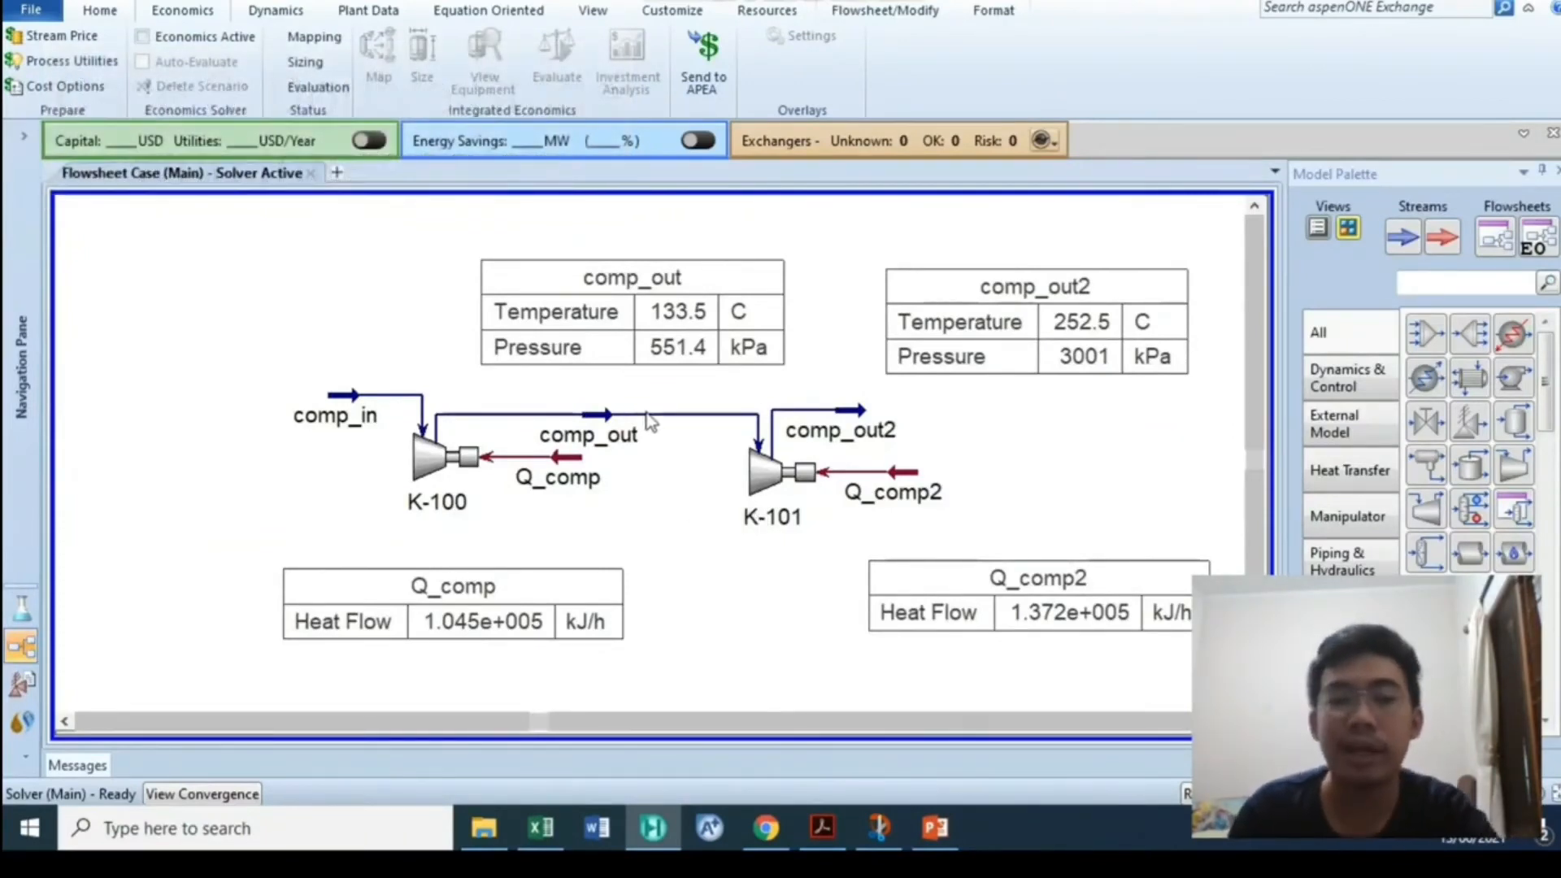
# Break the connection between the comp_out stream and the inlet of compressor K-101
pyautogui.moveTo(610, 425)
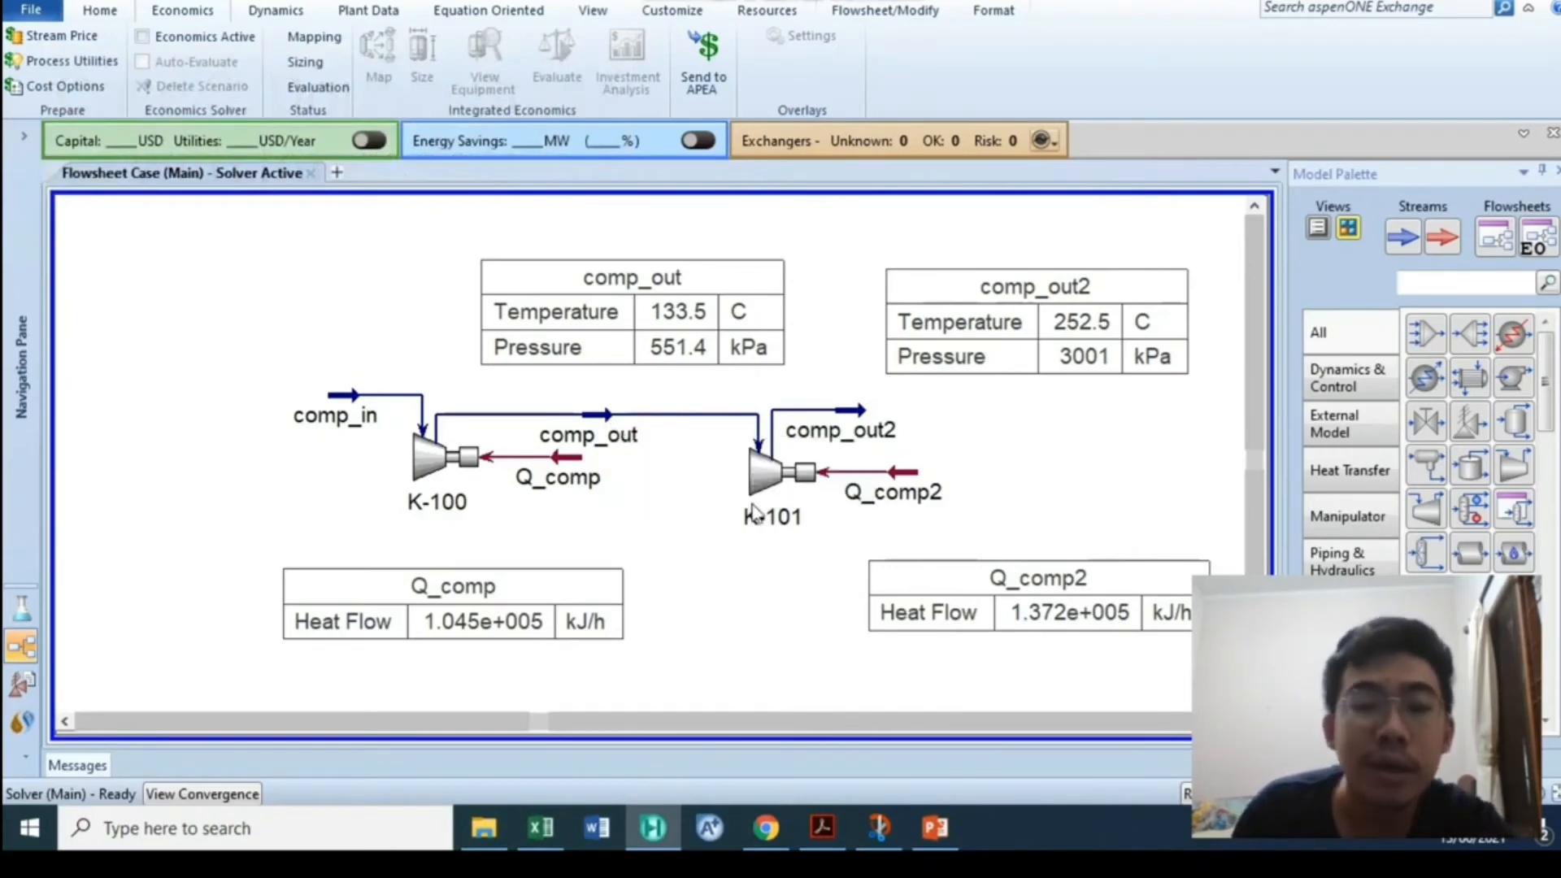
pyautogui.click(761, 468)
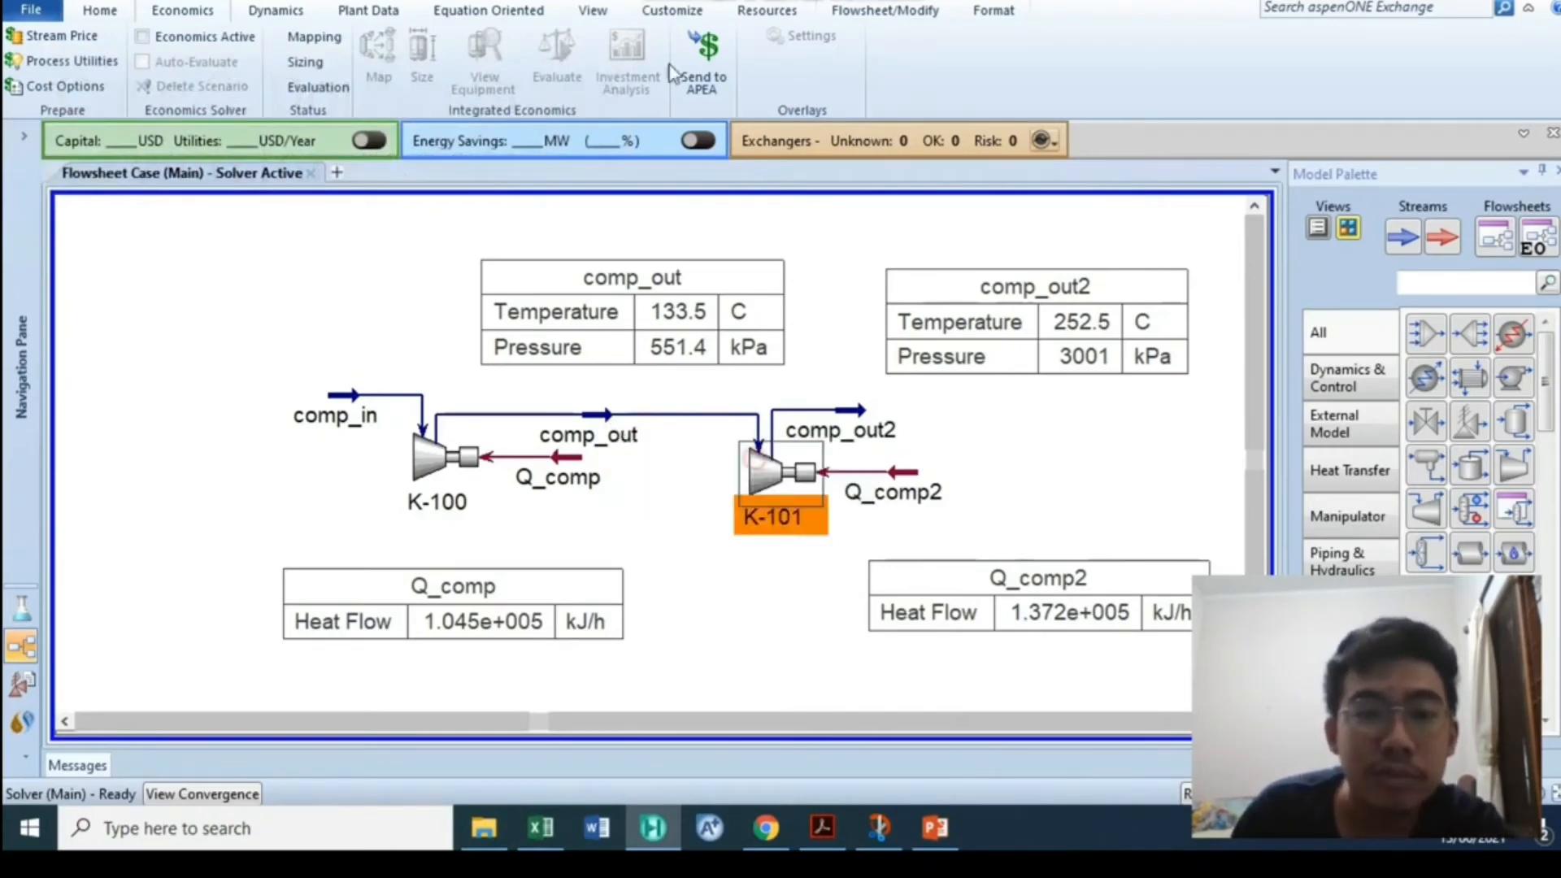
pyautogui.click(931, 12)
pyautogui.click(378, 72)
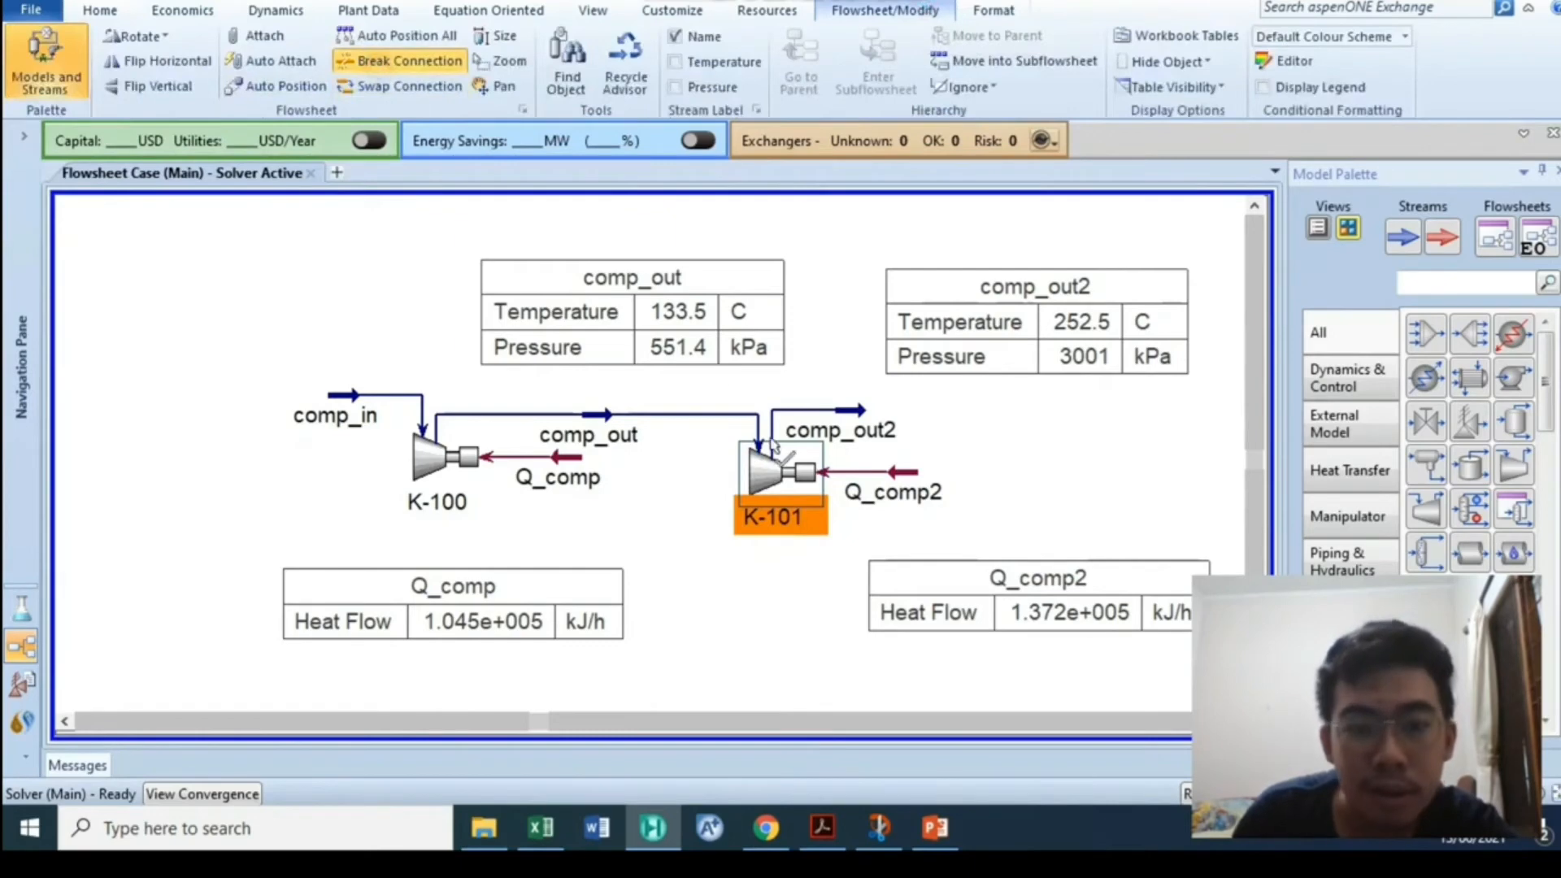
pyautogui.click(759, 435)
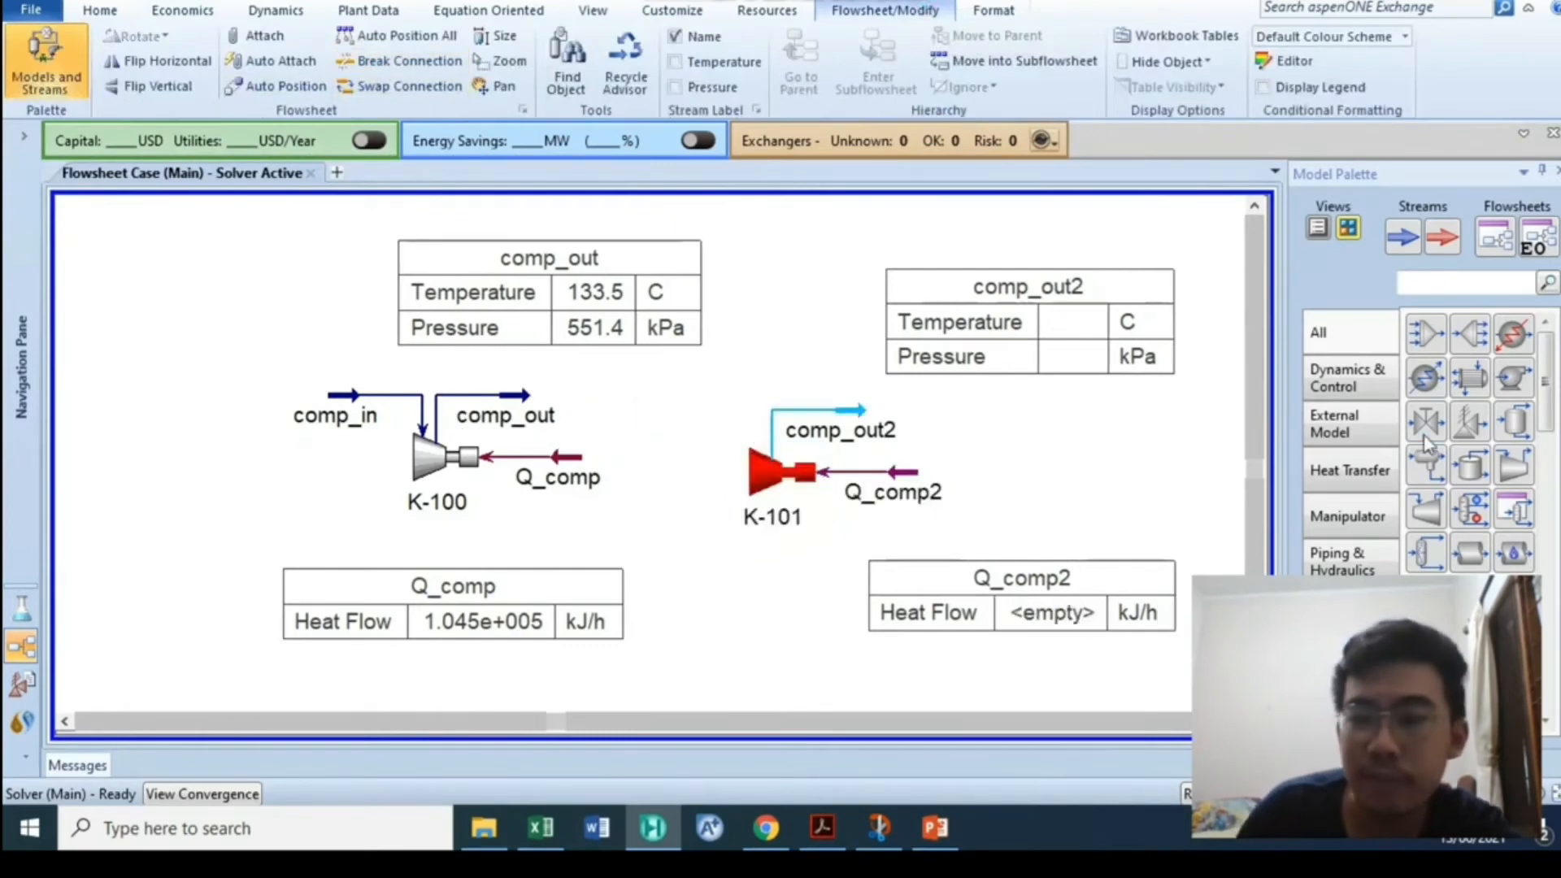
# Place a cooler between the two compressors and set comp_out as its inlet stream
pyautogui.click(1426, 378)
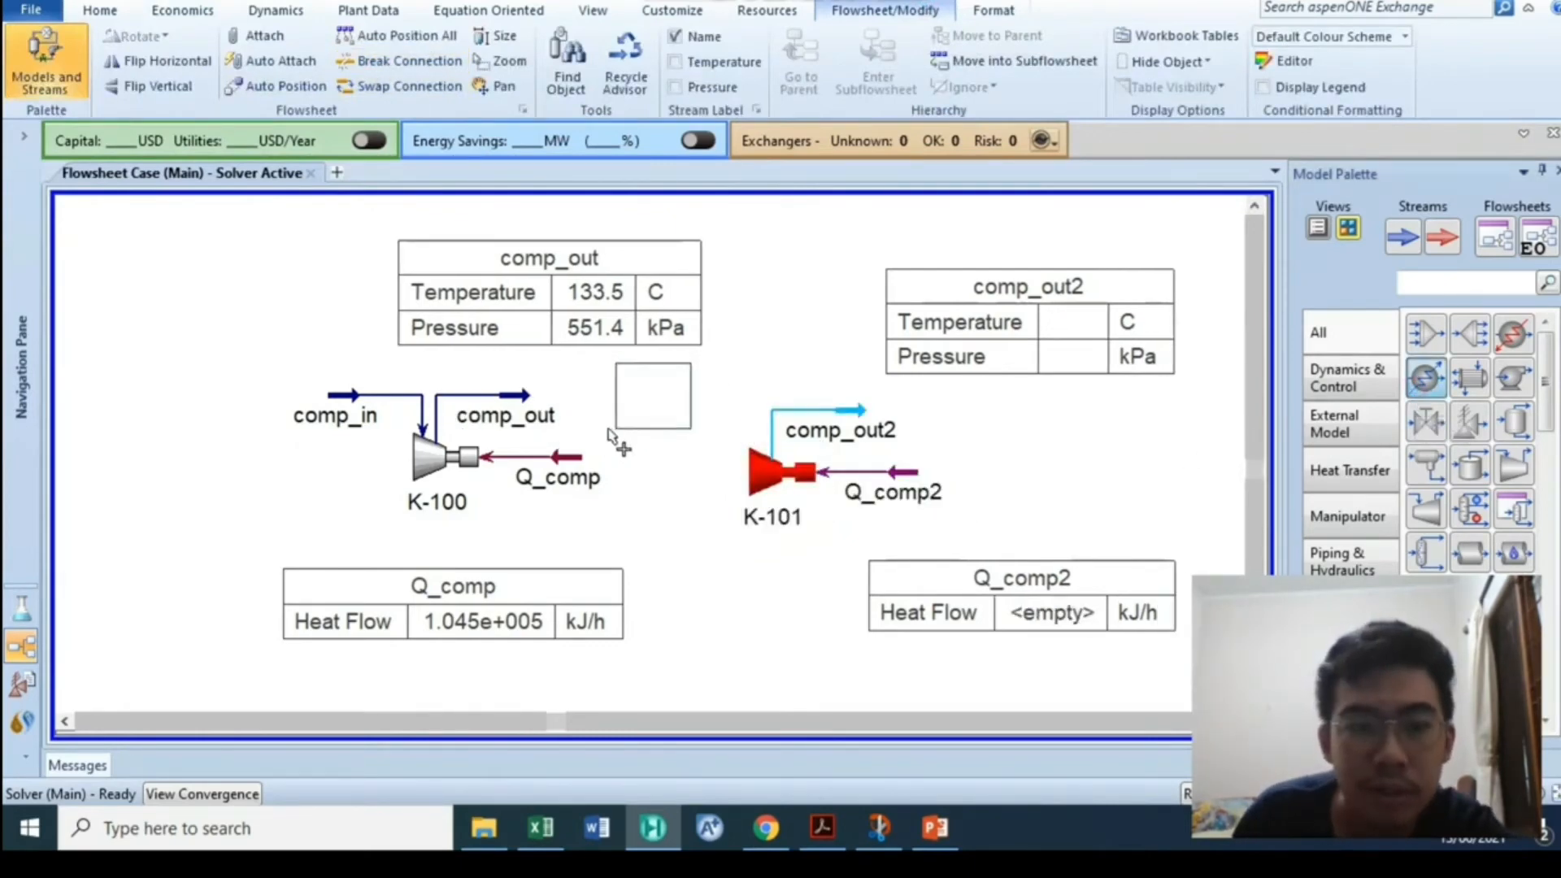
pyautogui.click(627, 423)
pyautogui.doubleClick(629, 416)
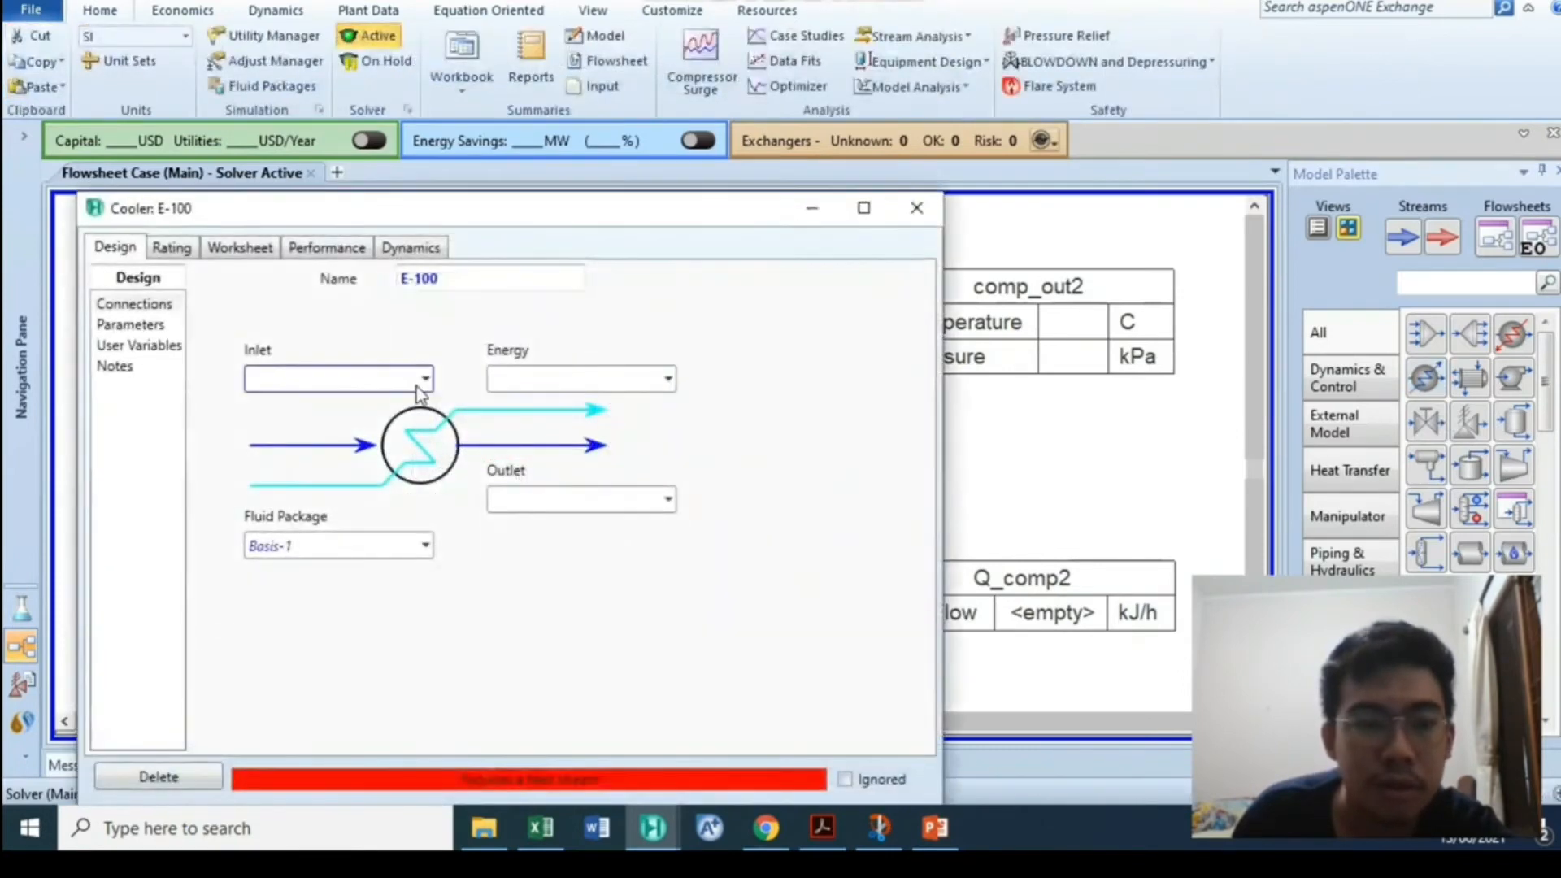
pyautogui.click(423, 379)
pyautogui.click(325, 409)
# Create the cooler's energy stream Q_cool and its outlet stream comp_cool
pyautogui.click(517, 378)
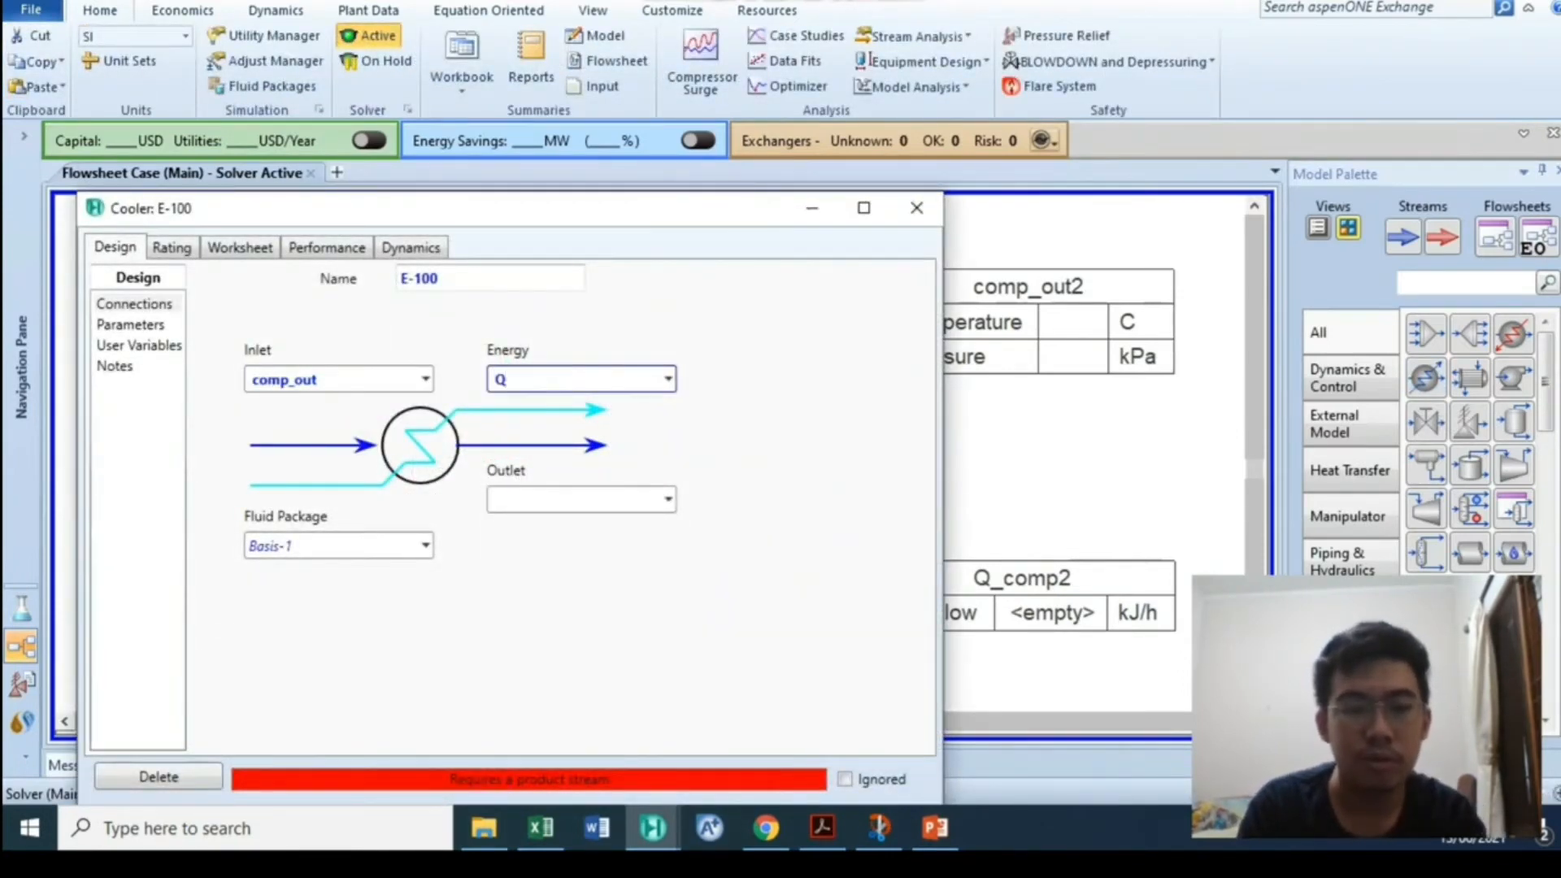
pyautogui.write('Q_cool')
pyautogui.press('Return')
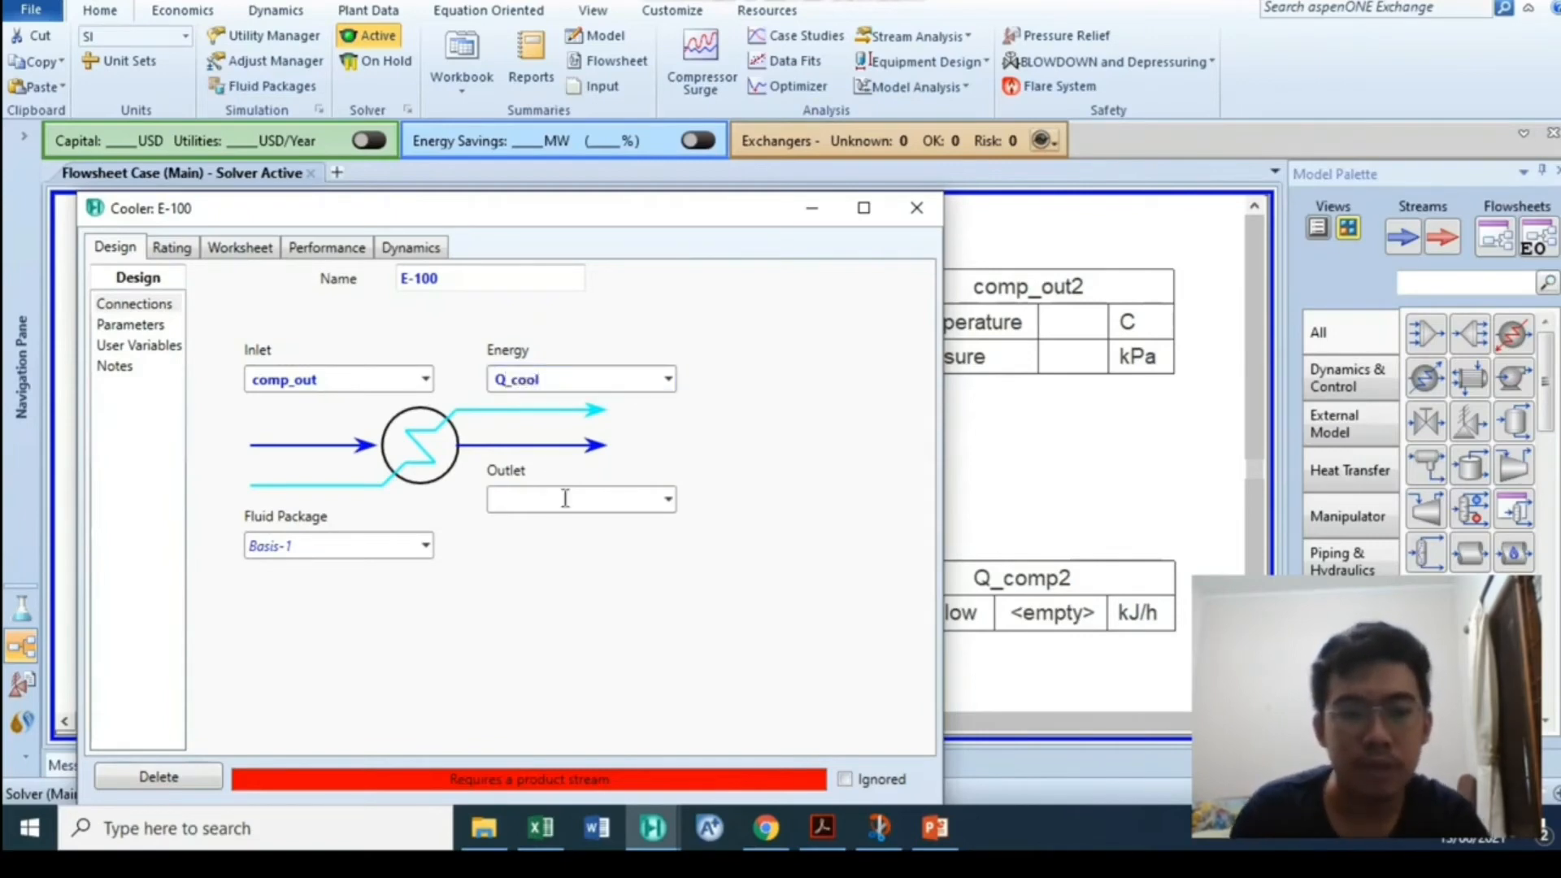
pyautogui.click(541, 500)
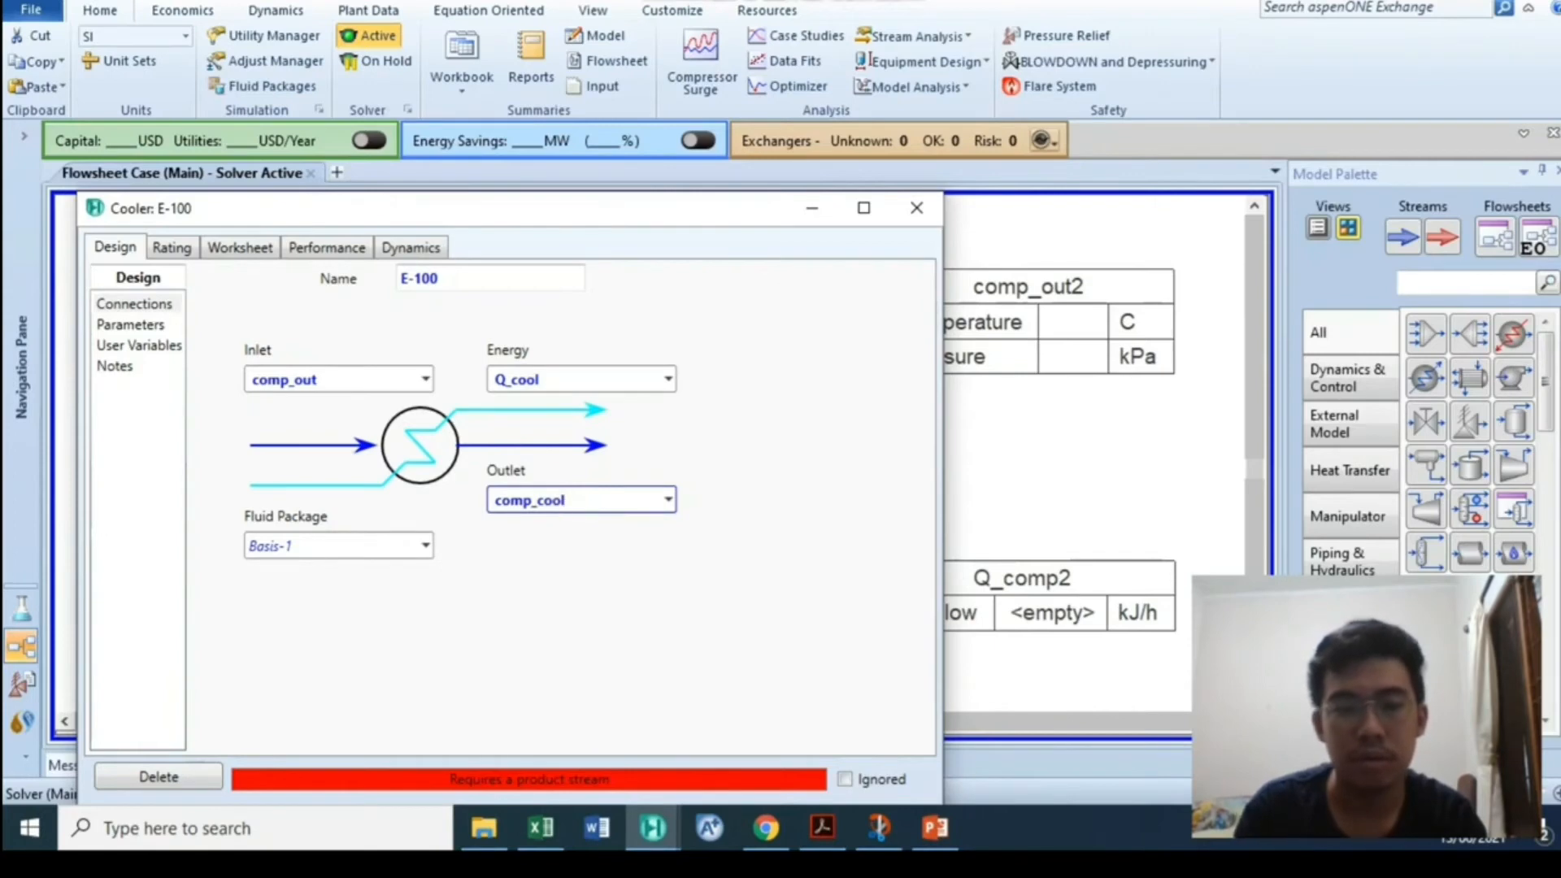
pyautogui.write('comp_cool')
pyautogui.press('Return')
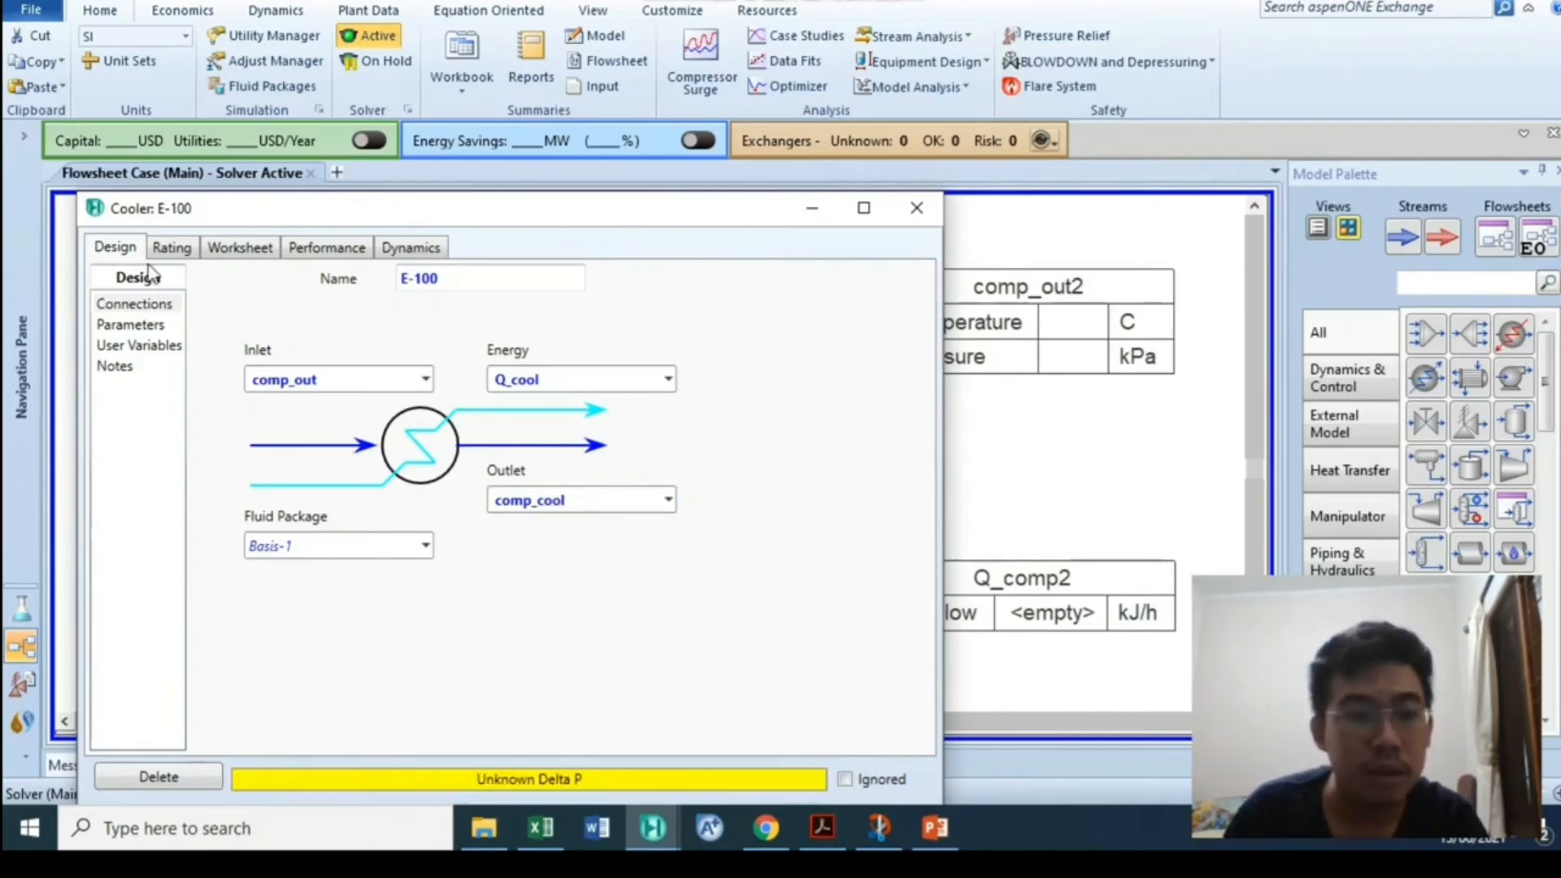
# Set the cooler's Delta P to 0 kPa and close its property window
pyautogui.click(131, 324)
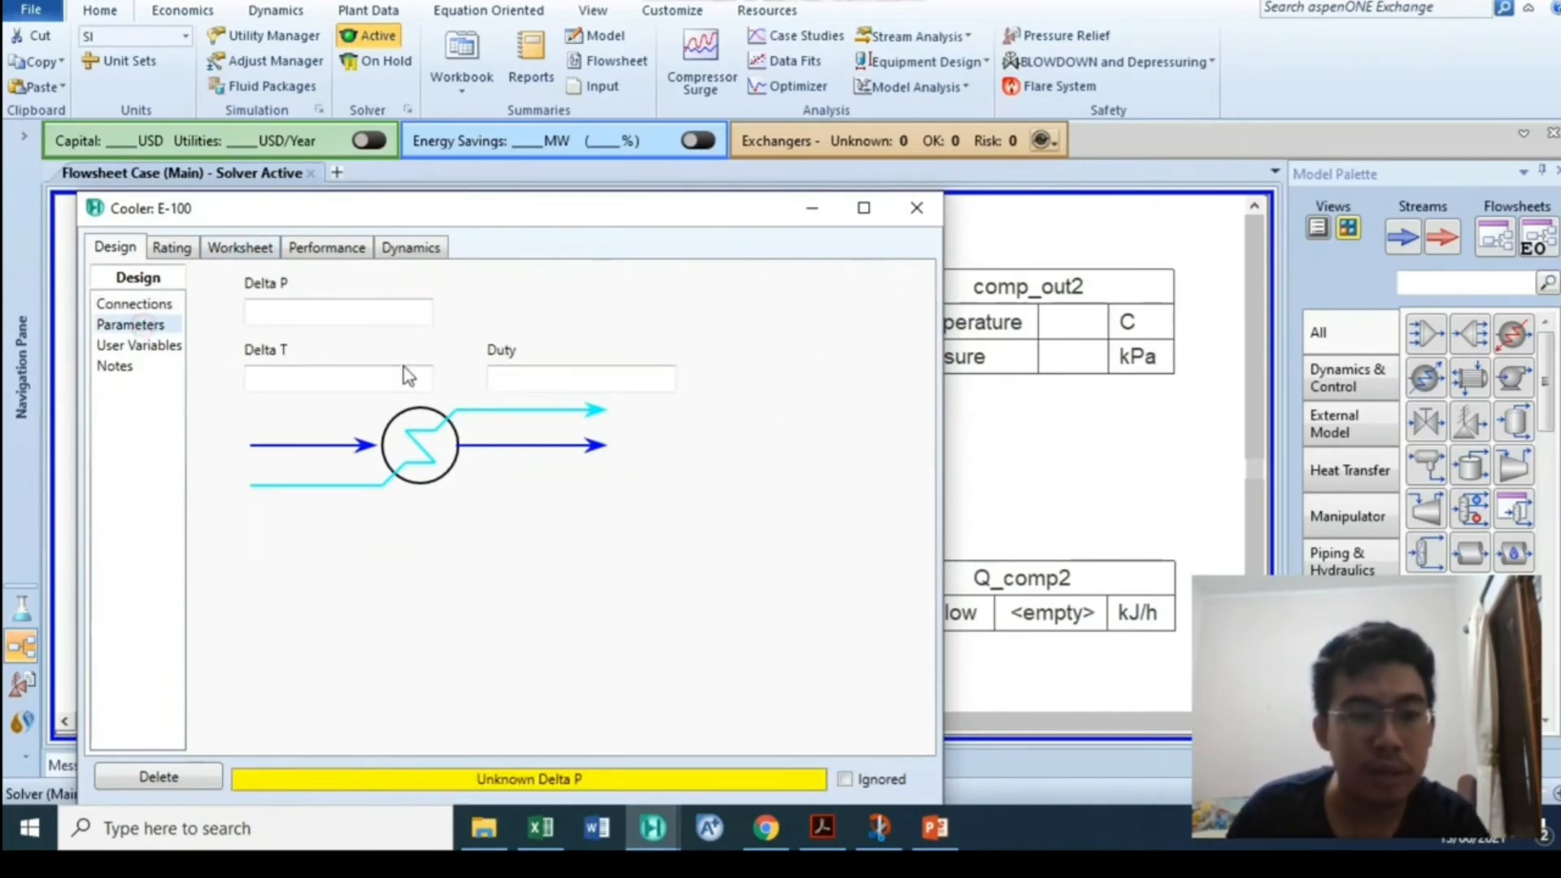
pyautogui.click(357, 307)
pyautogui.write('0')
pyautogui.press('Return')
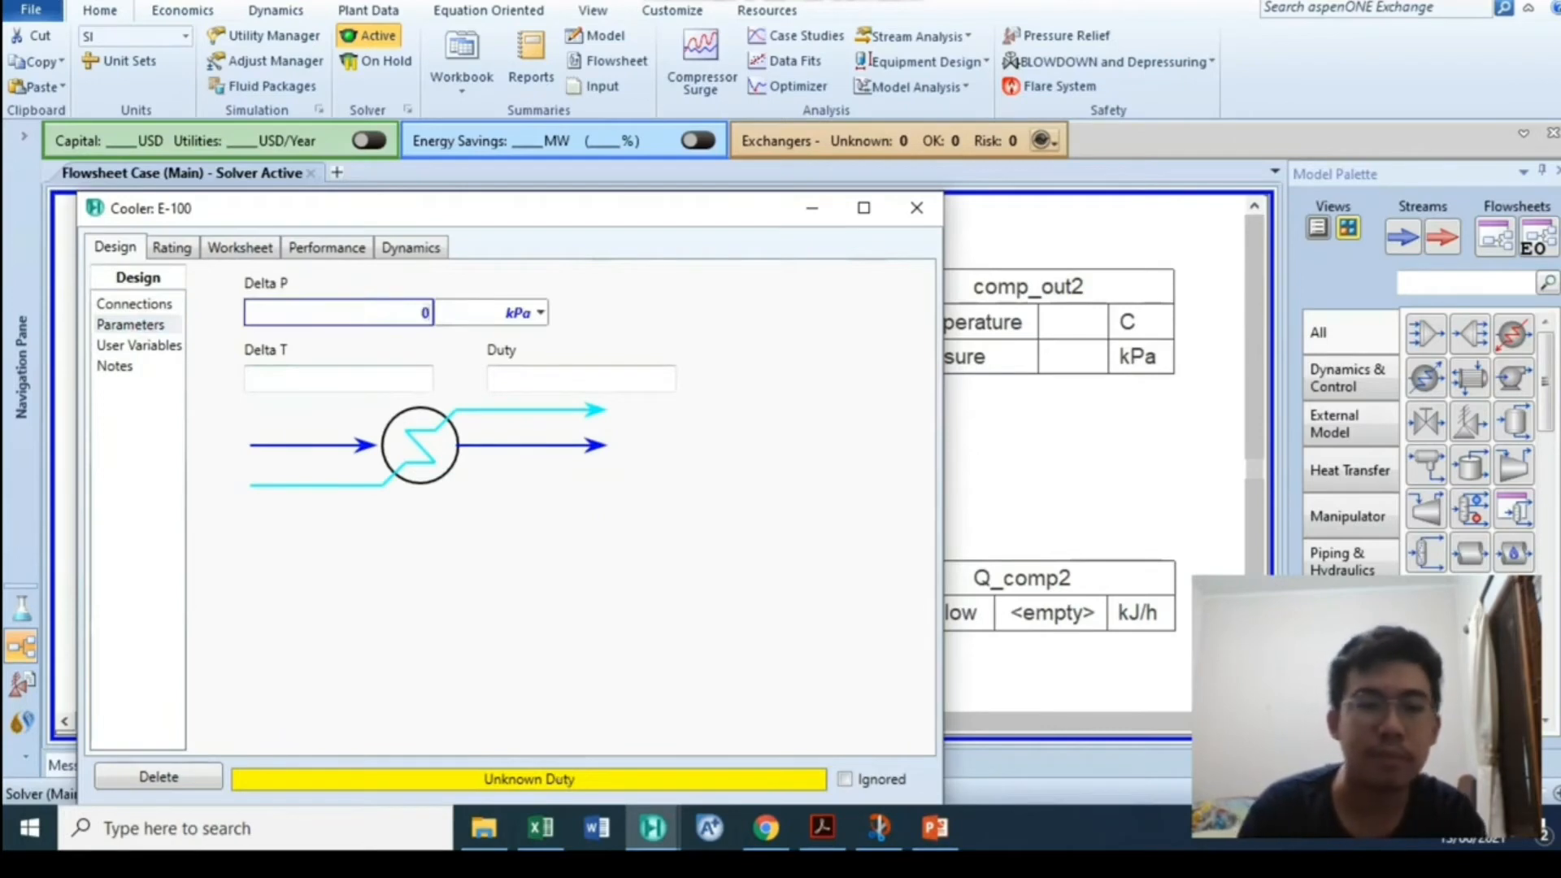
pyautogui.click(742, 318)
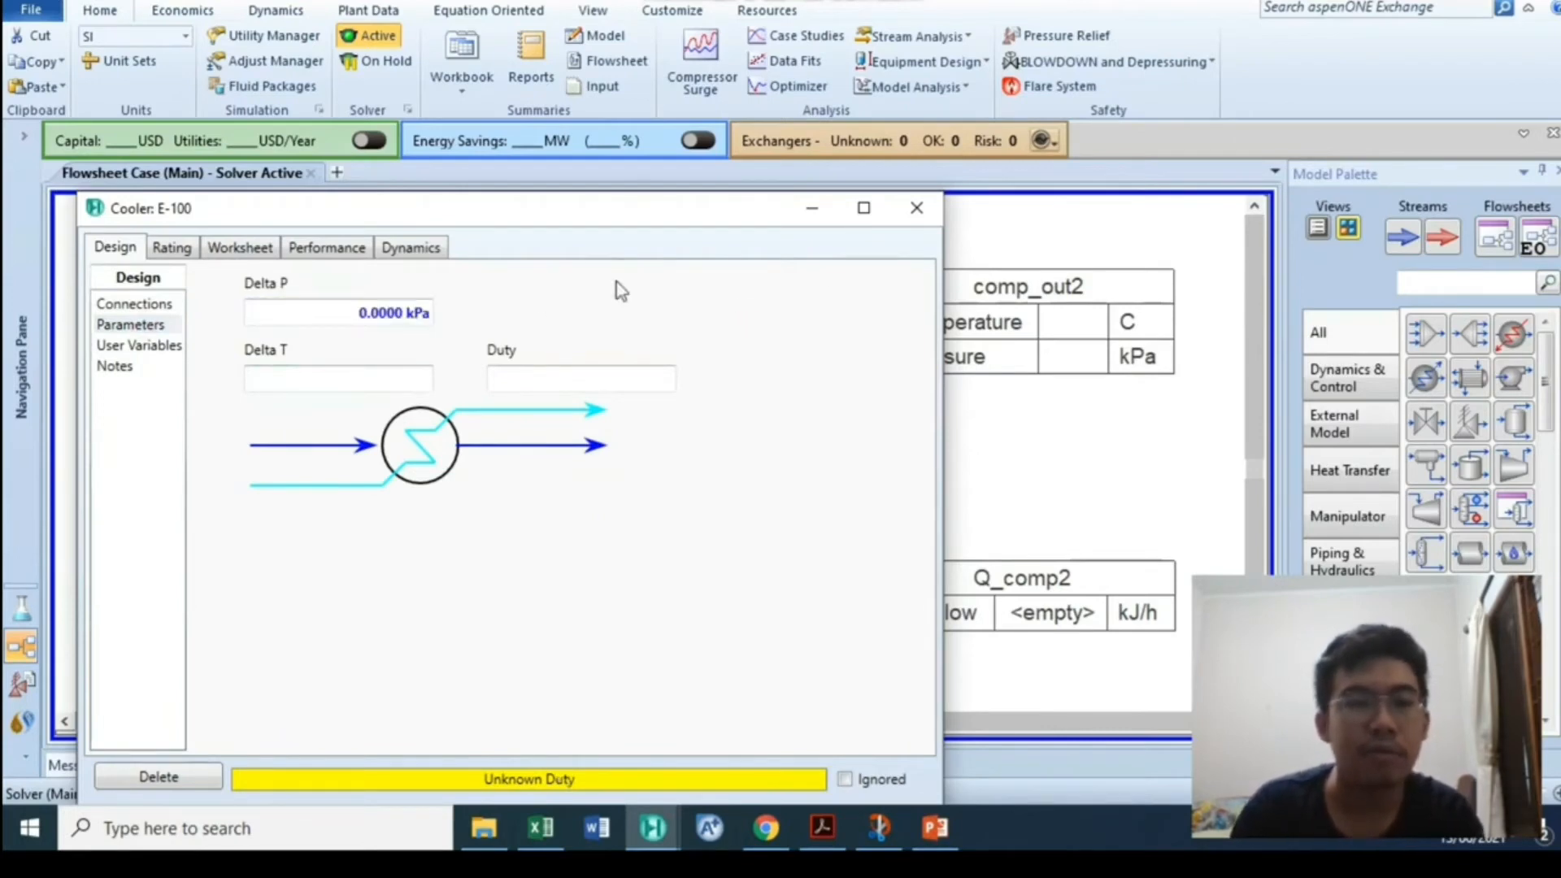
pyautogui.click(917, 209)
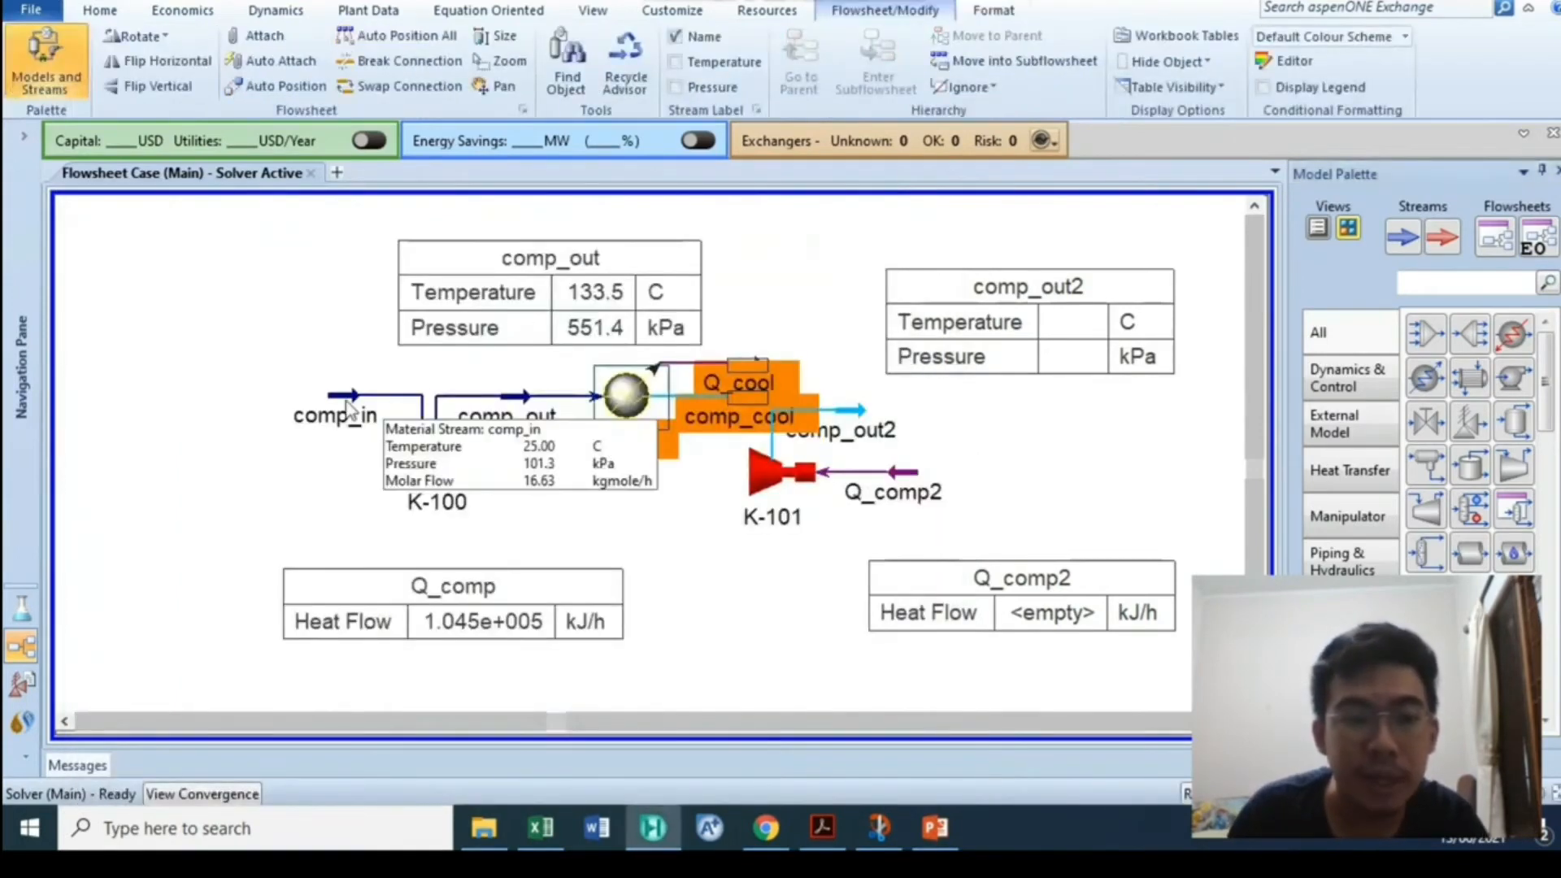
# Set the comp_cool outlet temperature of cooler E-100 to 25 °C and close the cooler's window
pyautogui.doubleClick(625, 396)
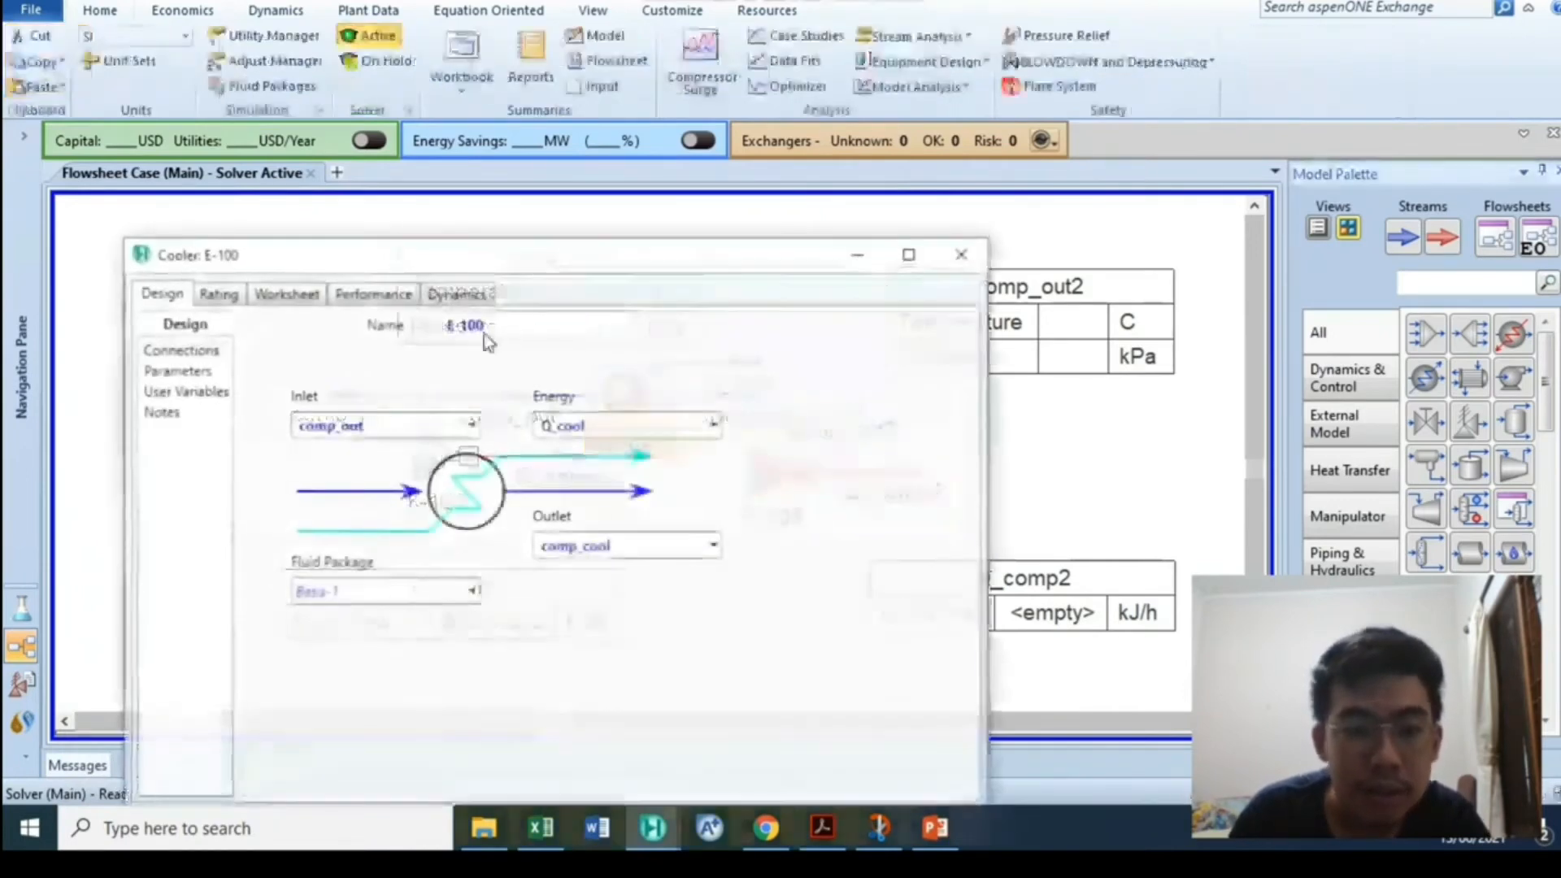
pyautogui.click(299, 294)
pyautogui.click(691, 371)
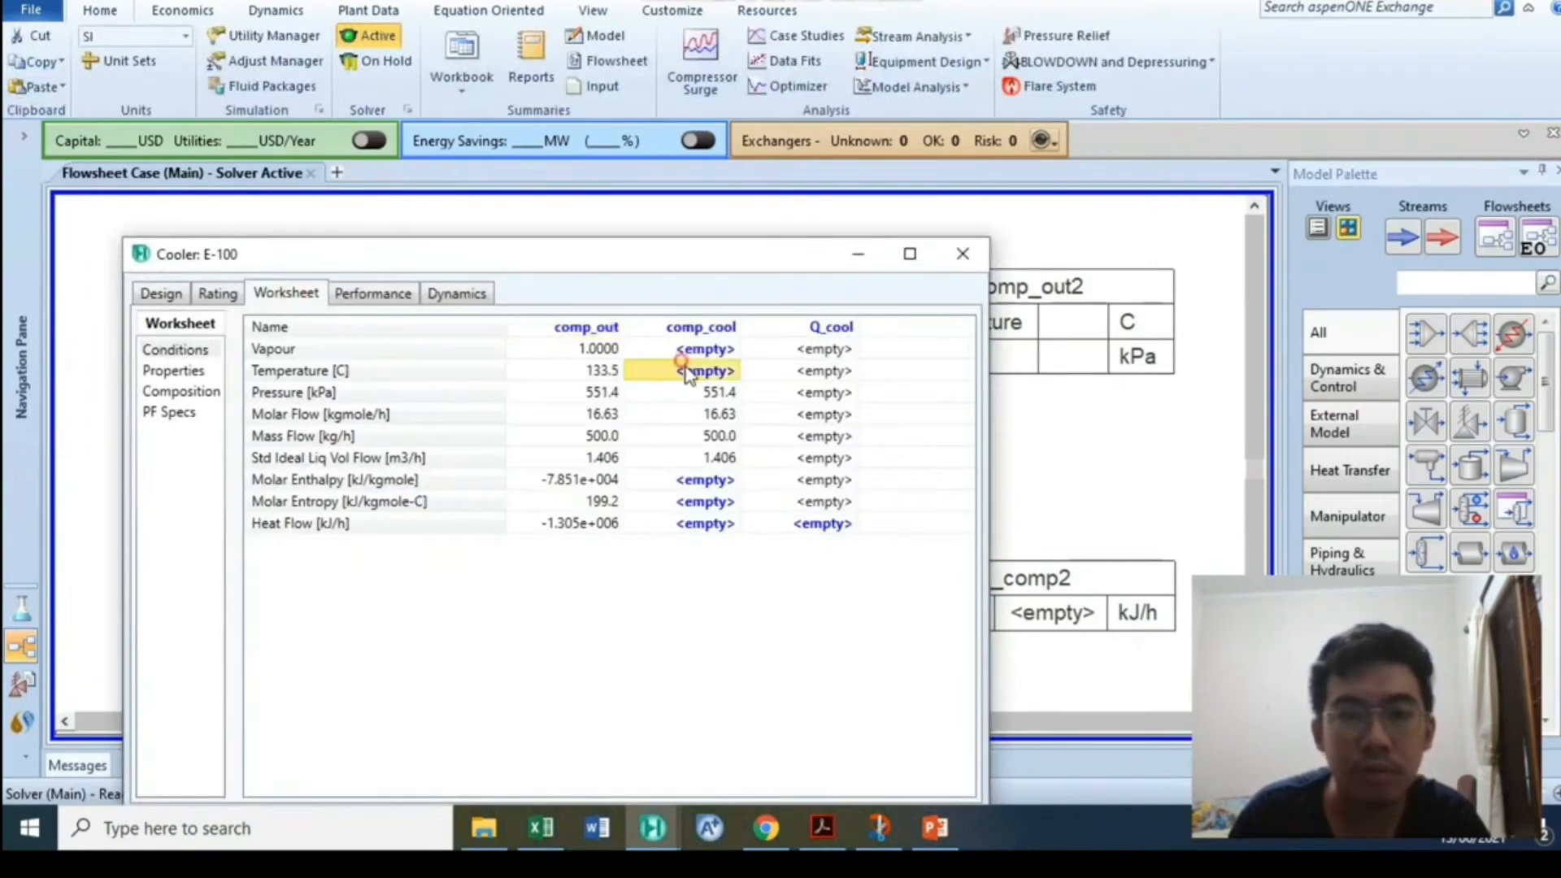
pyautogui.write('25')
pyautogui.press('Return')
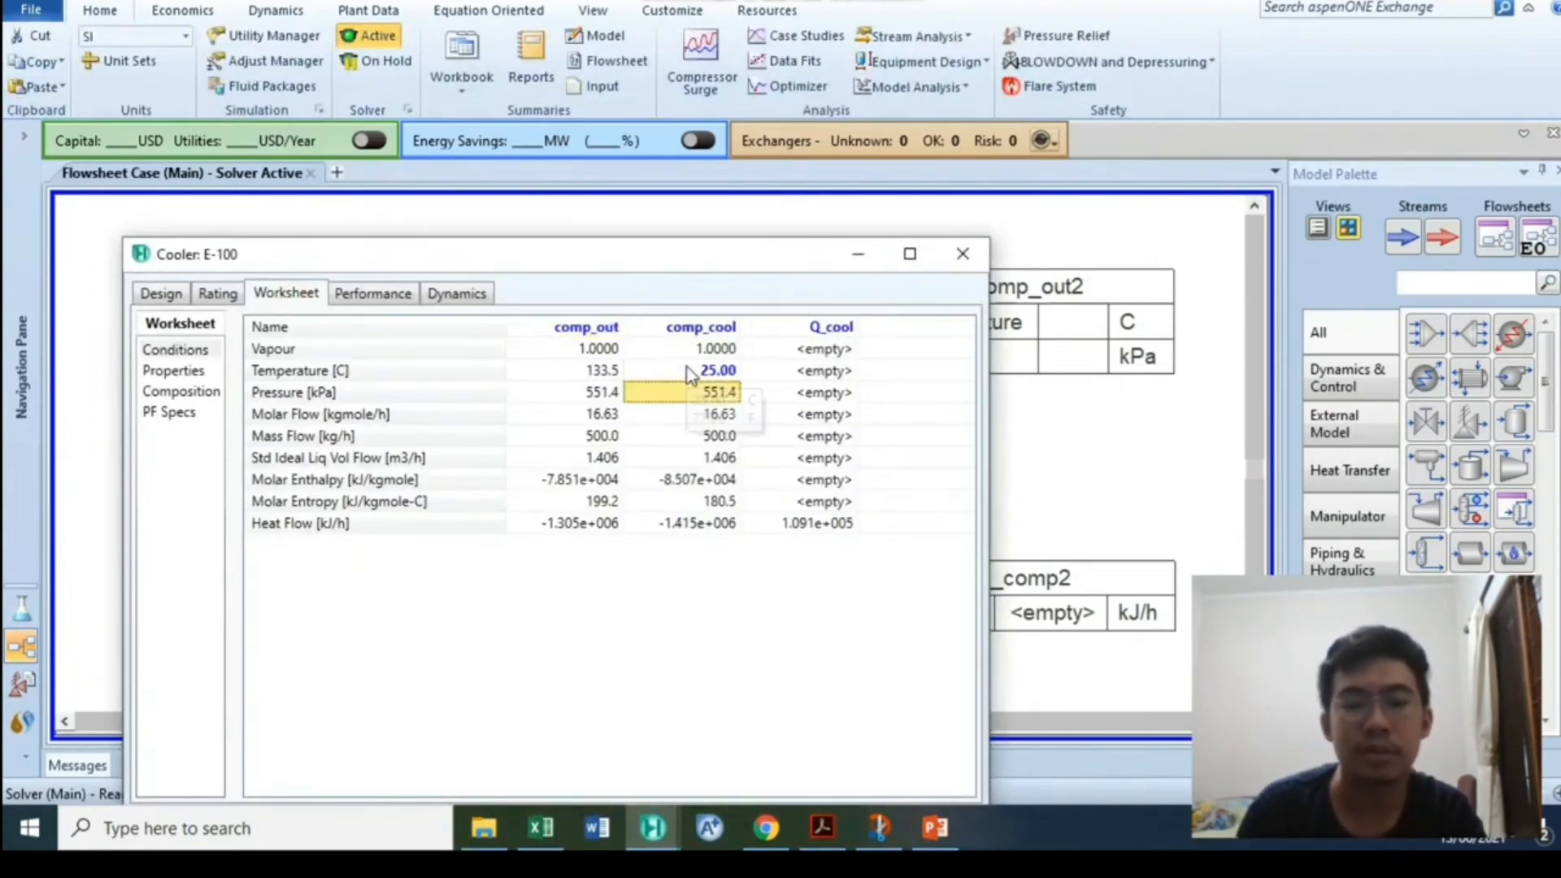
pyautogui.click(963, 254)
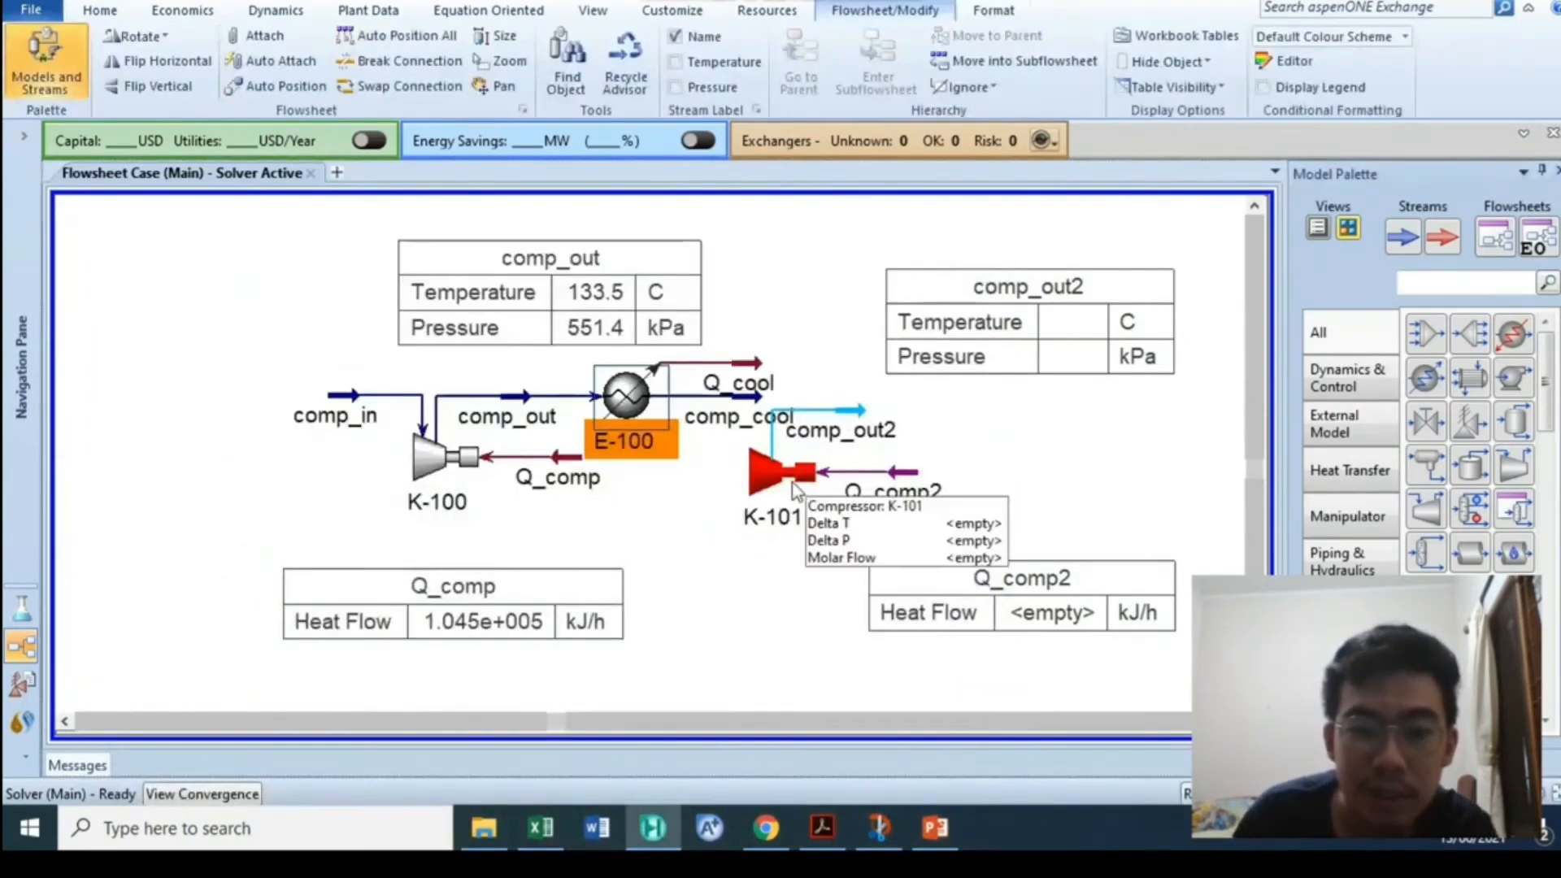
# Move compressor K-101 further from the cooler, set comp_cool as its inlet stream, and close its property window
pyautogui.moveTo(753, 475); pyautogui.dragTo(813, 451)
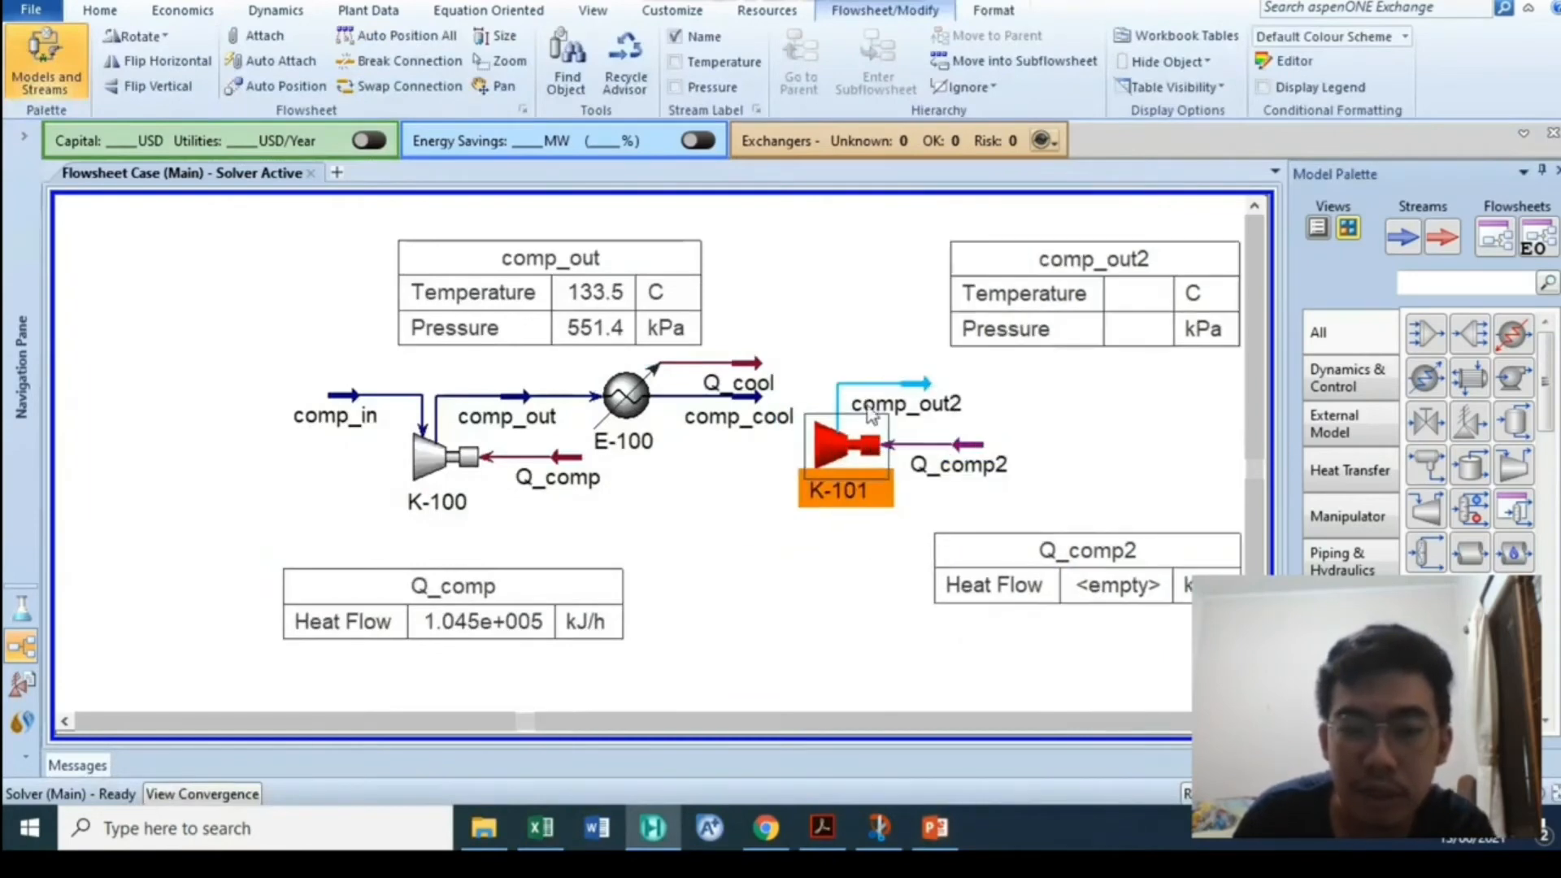
pyautogui.doubleClick(816, 447)
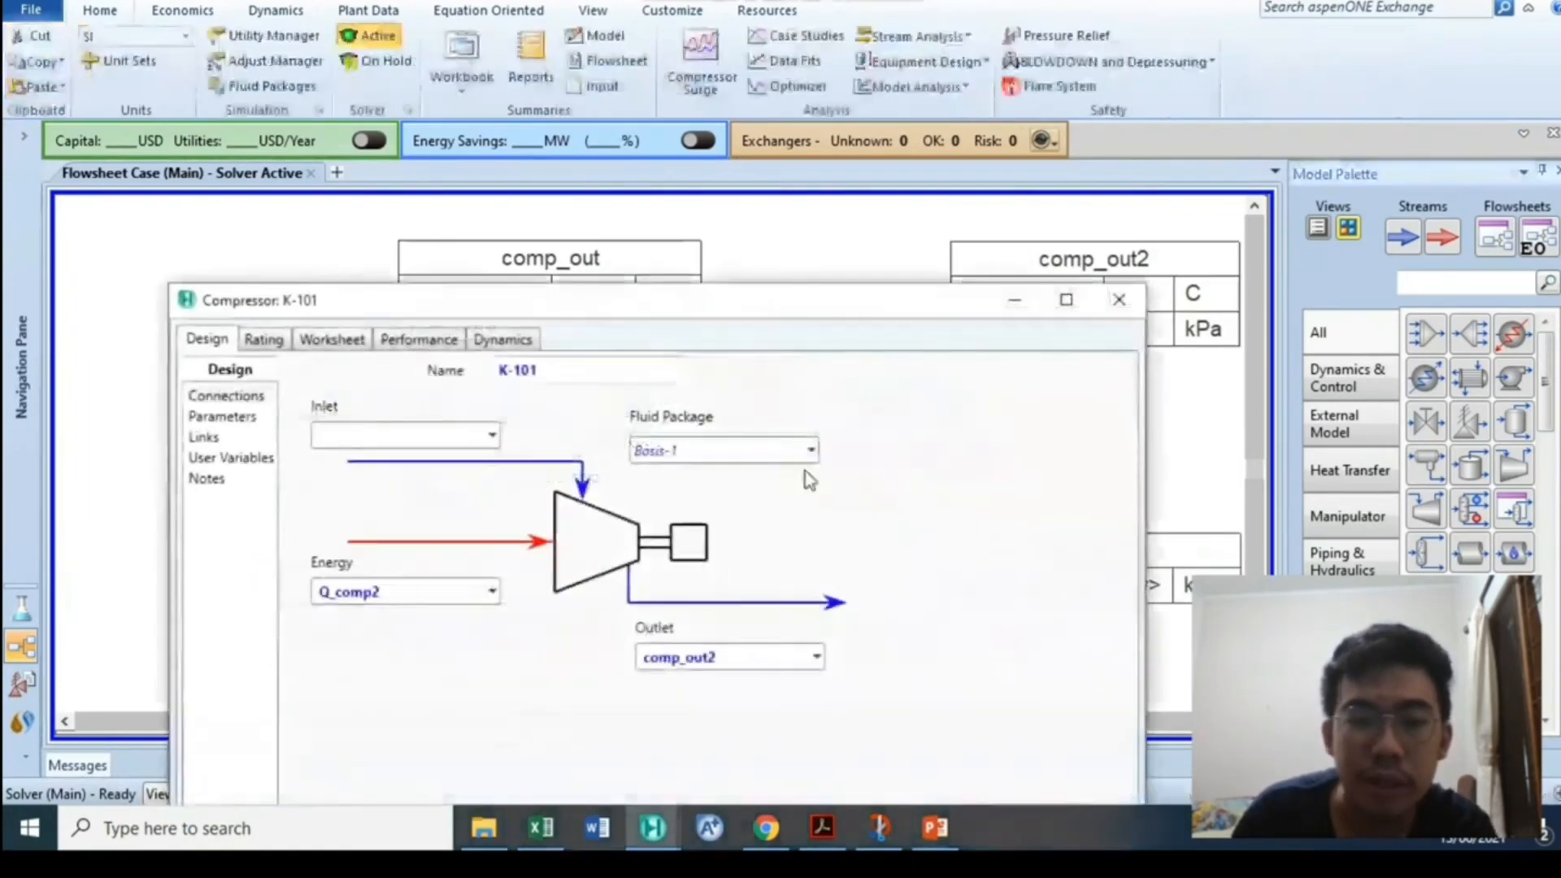
pyautogui.click(479, 441)
pyautogui.click(459, 461)
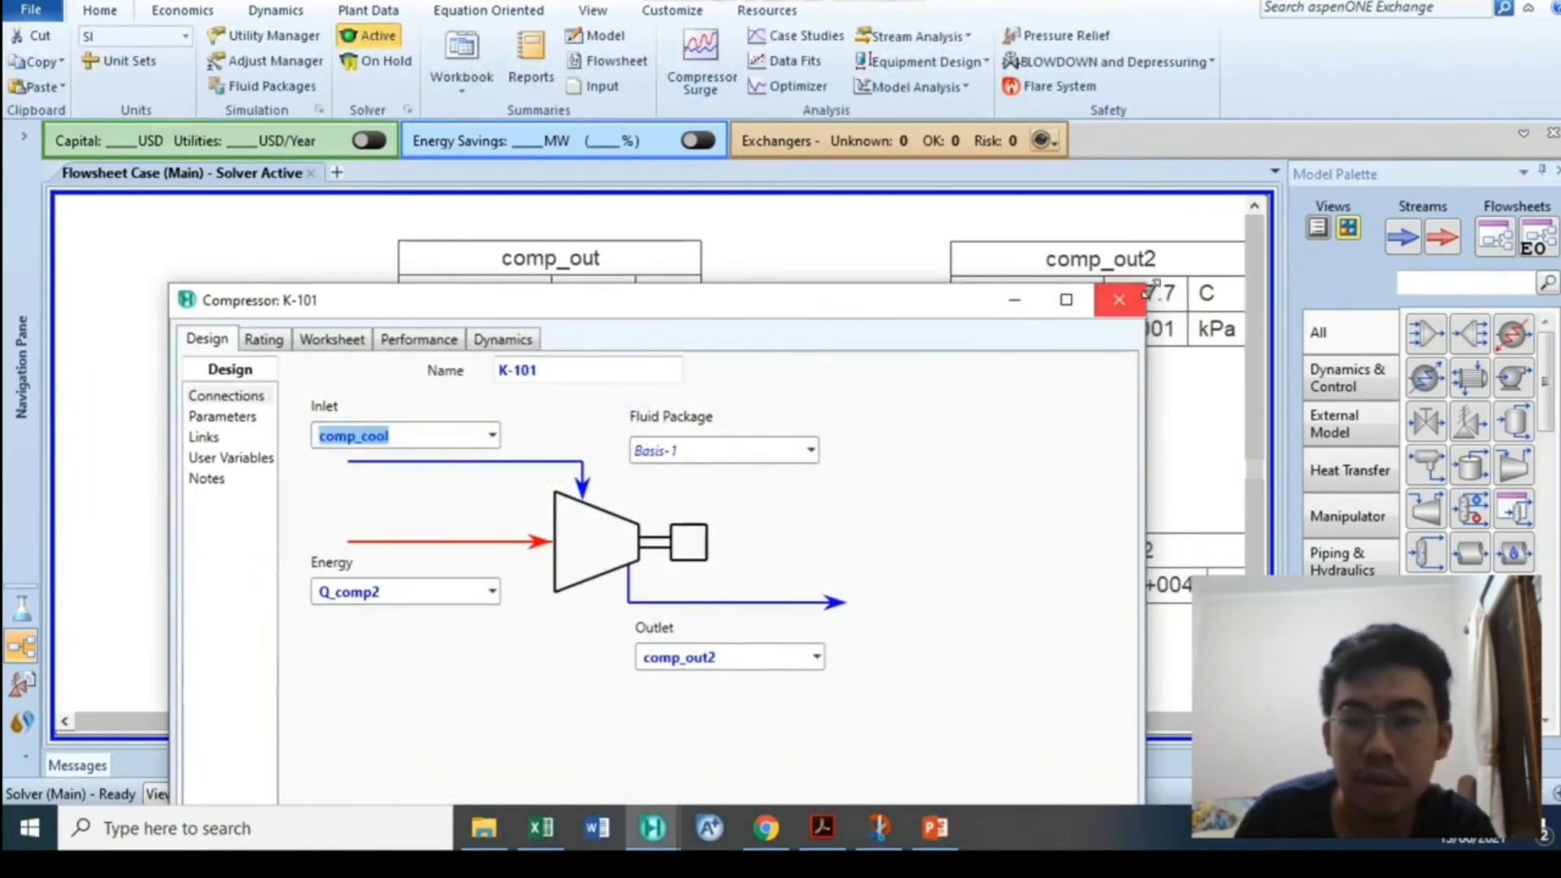
pyautogui.click(1133, 300)
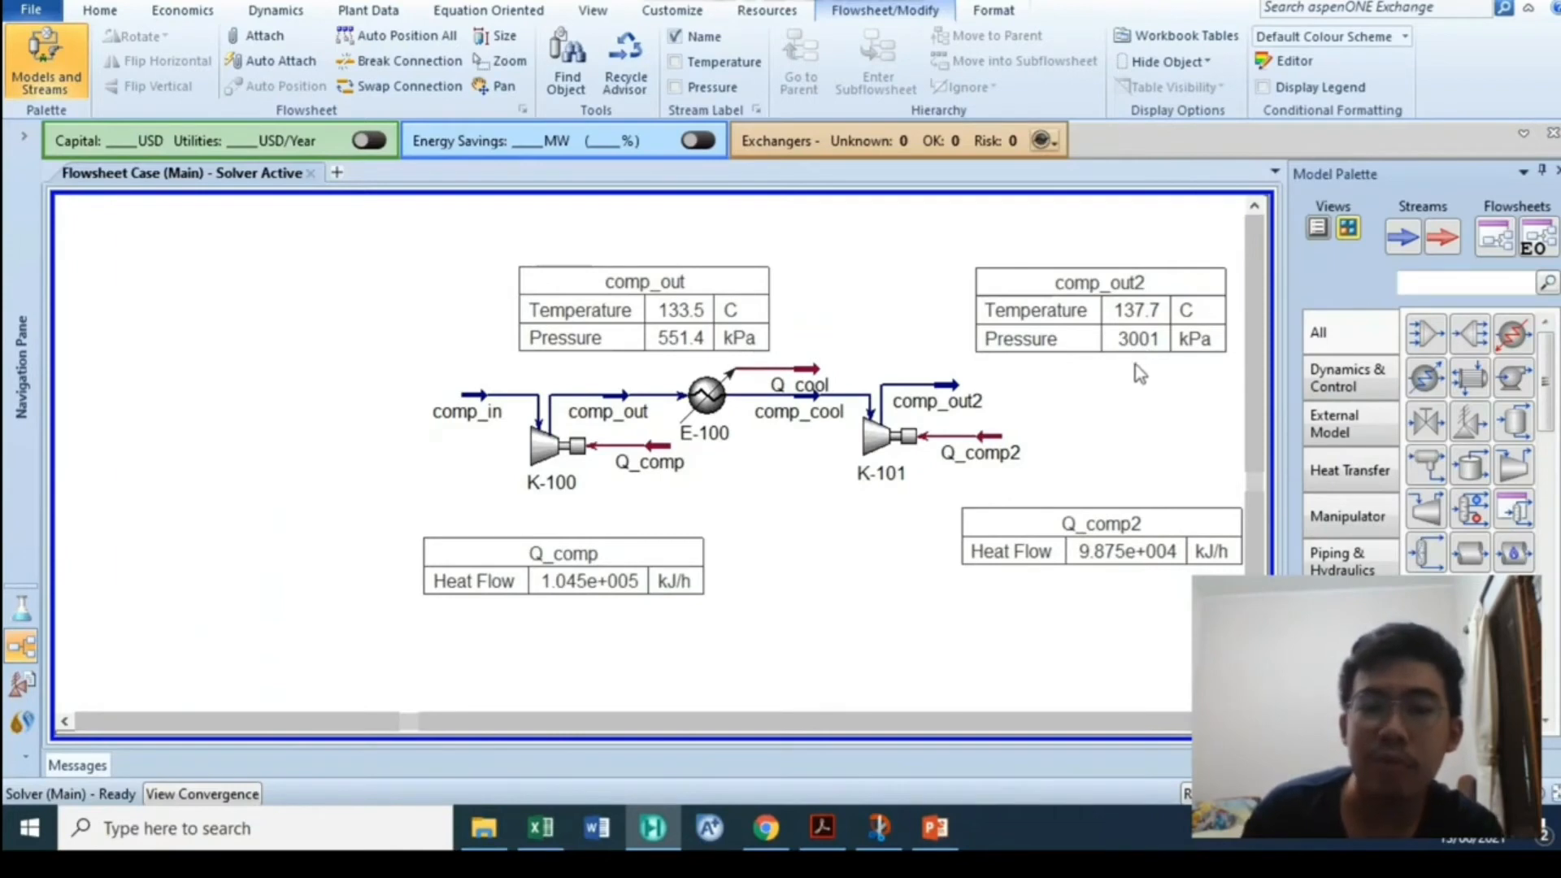
# Show the Q_cool heat flow table above the cooler, shifting the Q_cool stream and comp_out table to make room
pyautogui.moveTo(803, 370); pyautogui.dragTo(810, 352)
pyautogui.moveTo(717, 325); pyautogui.dragTo(609, 307)
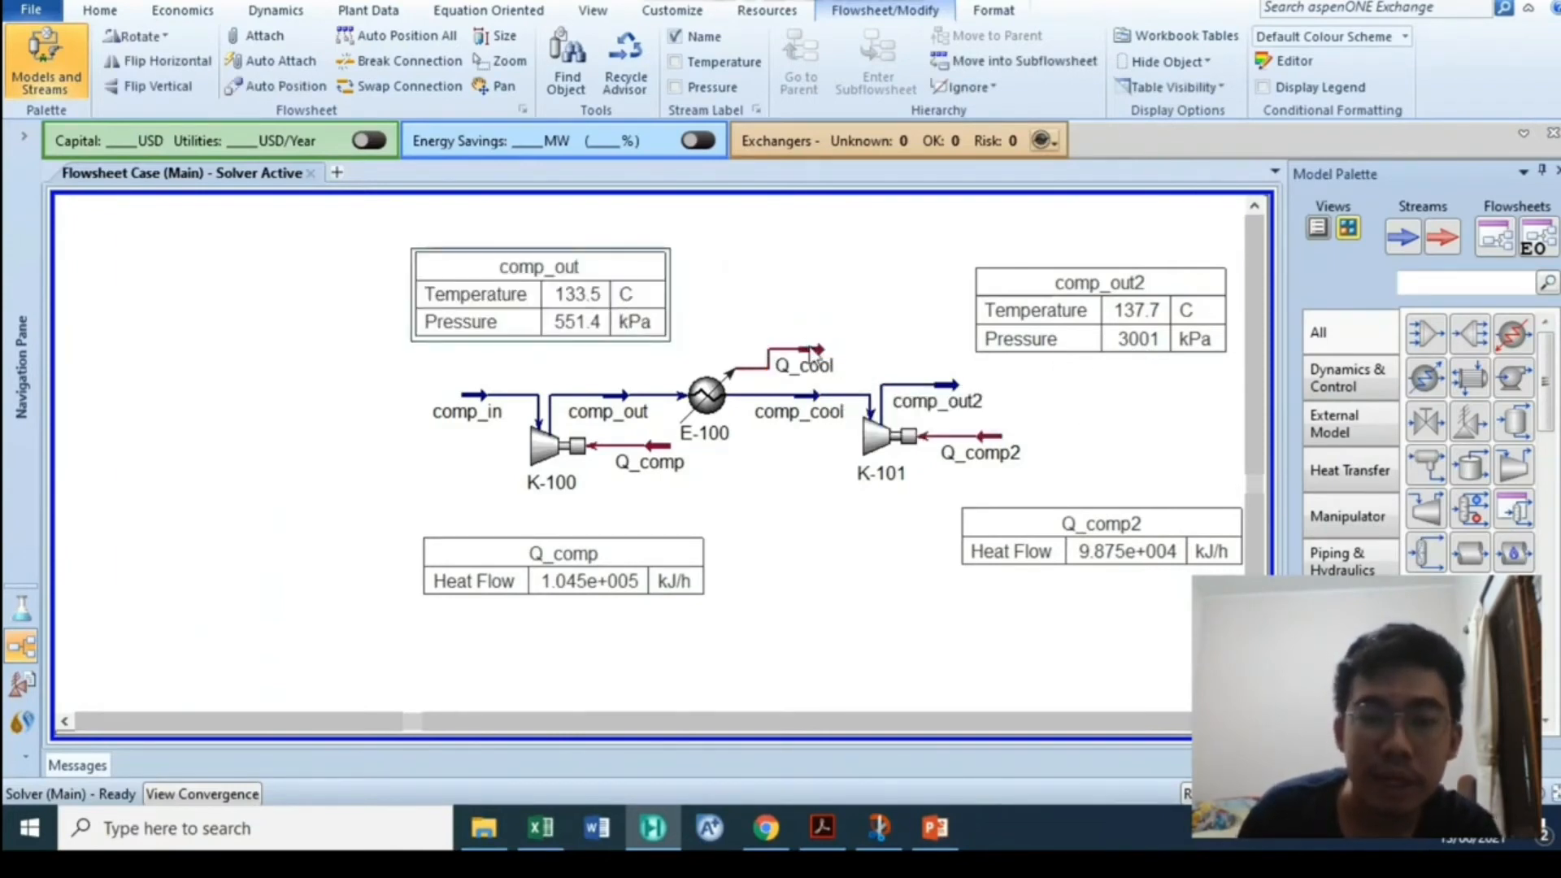
pyautogui.rightClick(810, 351)
pyautogui.click(792, 586)
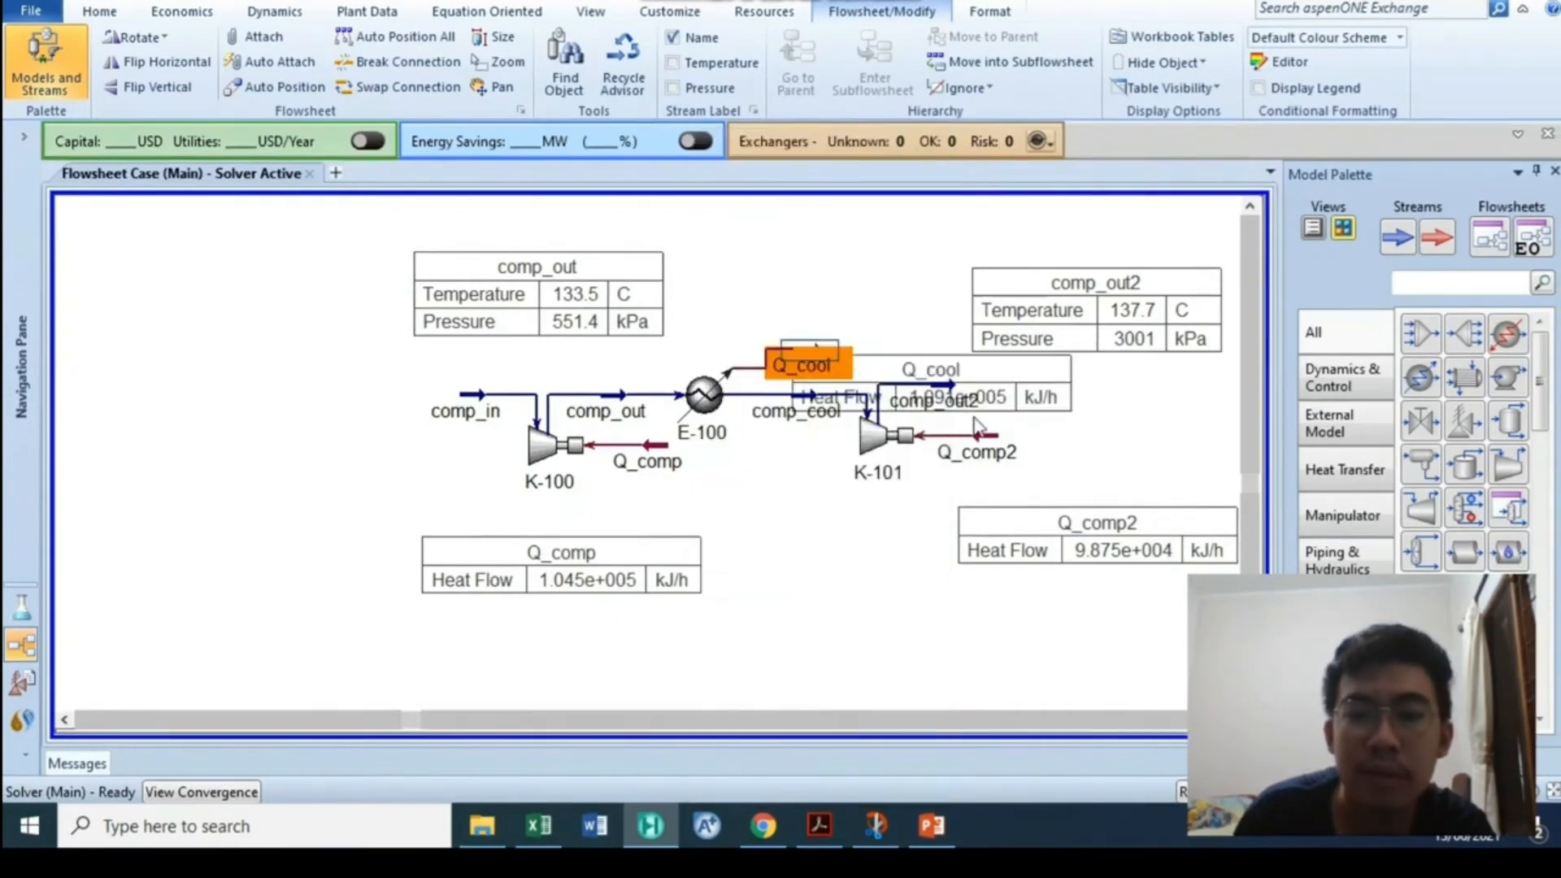
pyautogui.moveTo(1058, 392); pyautogui.dragTo(944, 286)
pyautogui.click(913, 514)
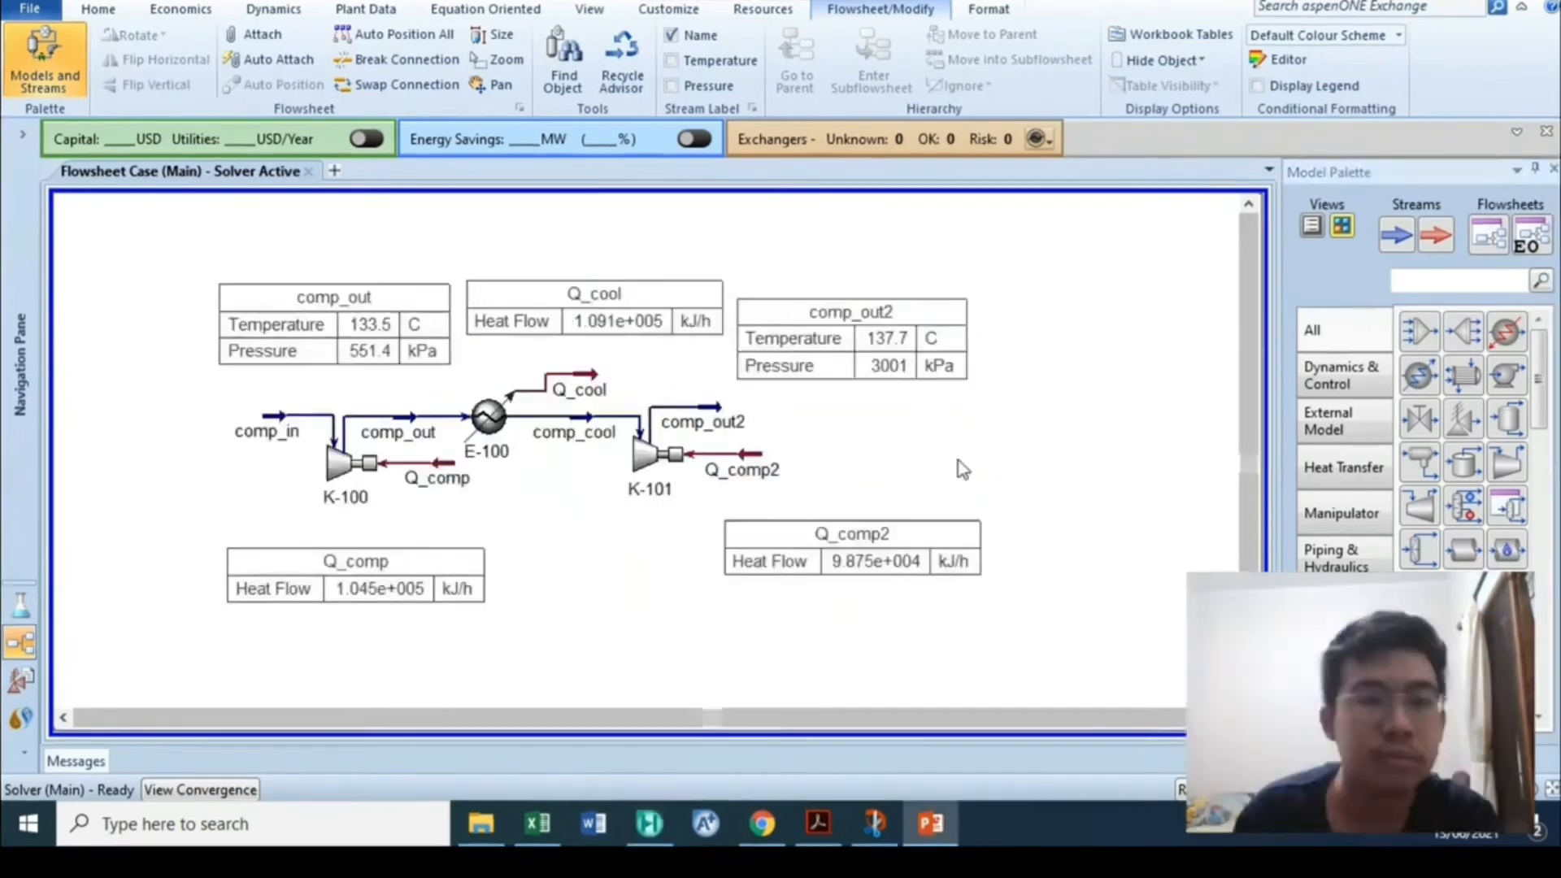
# Activate the economics solver and map all unit operations on the default basis
pyautogui.click(189, 17)
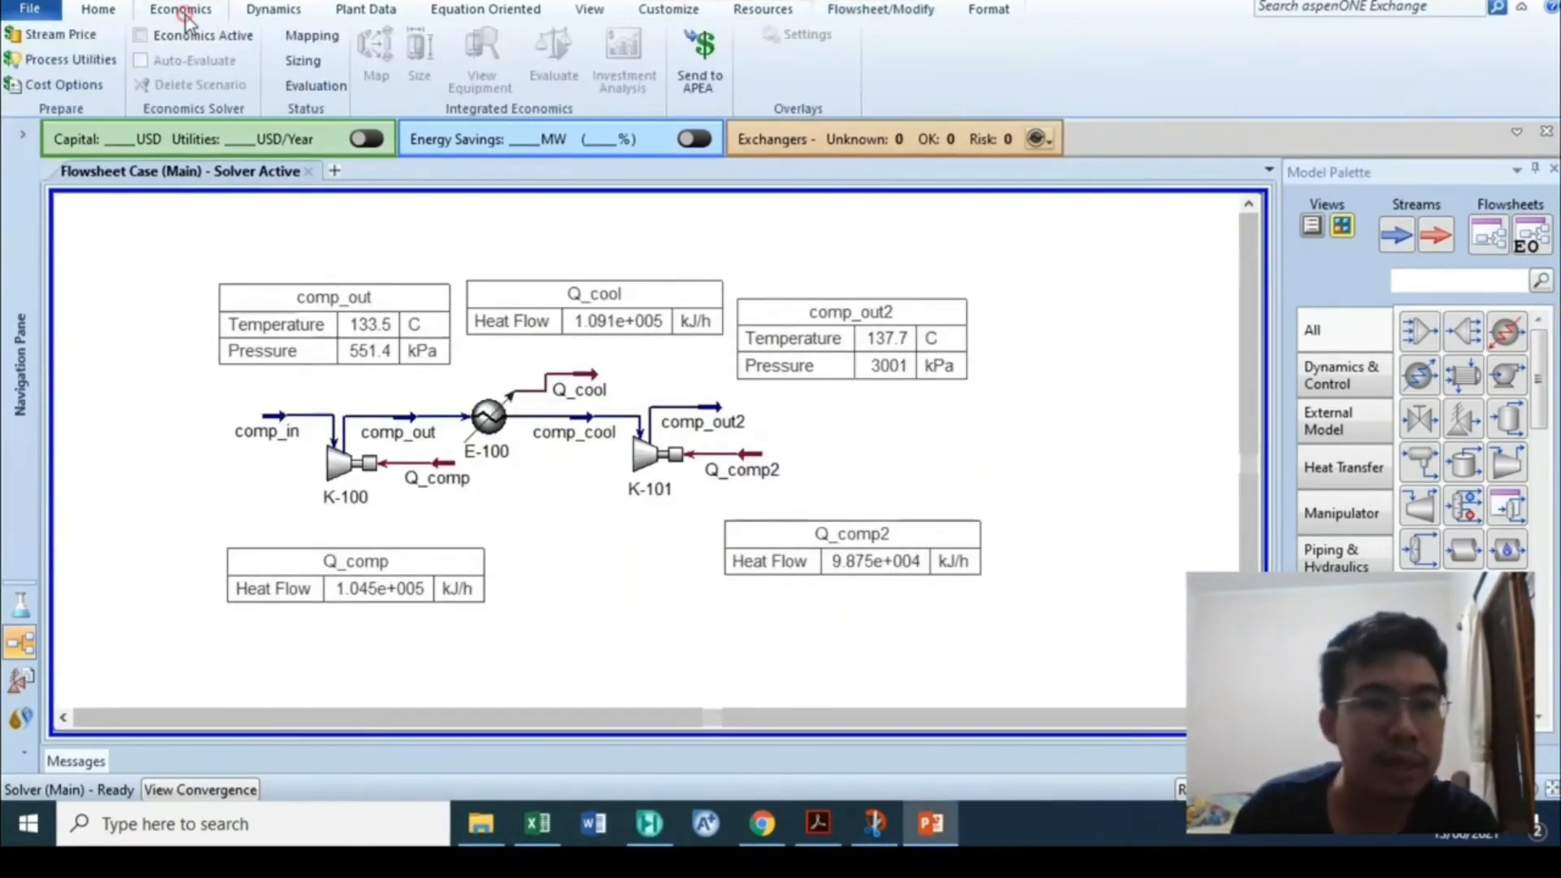
pyautogui.click(166, 35)
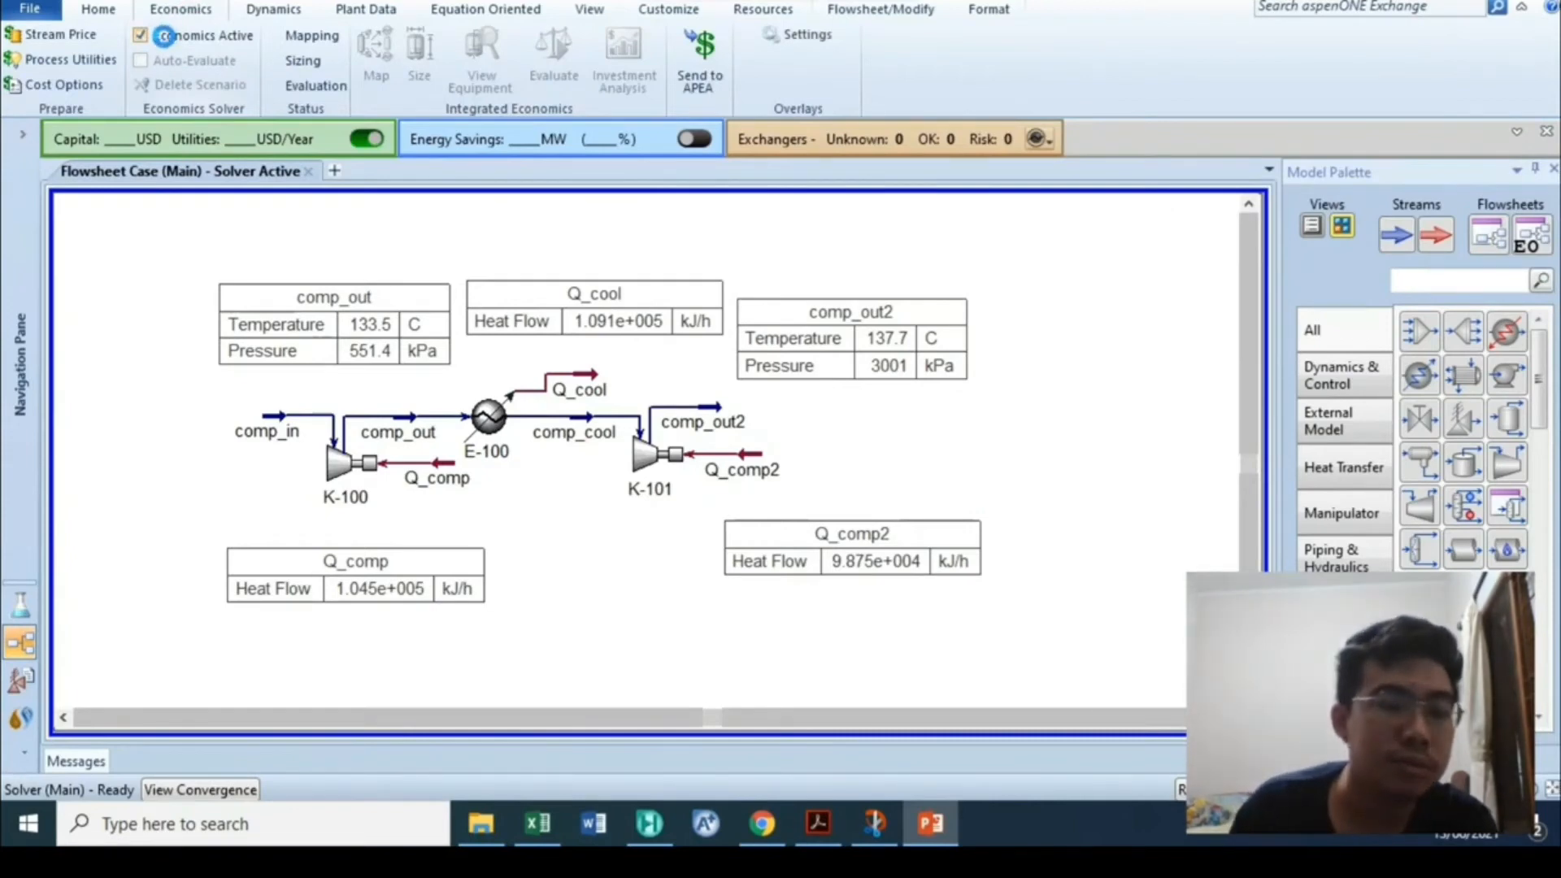
pyautogui.click(273, 35)
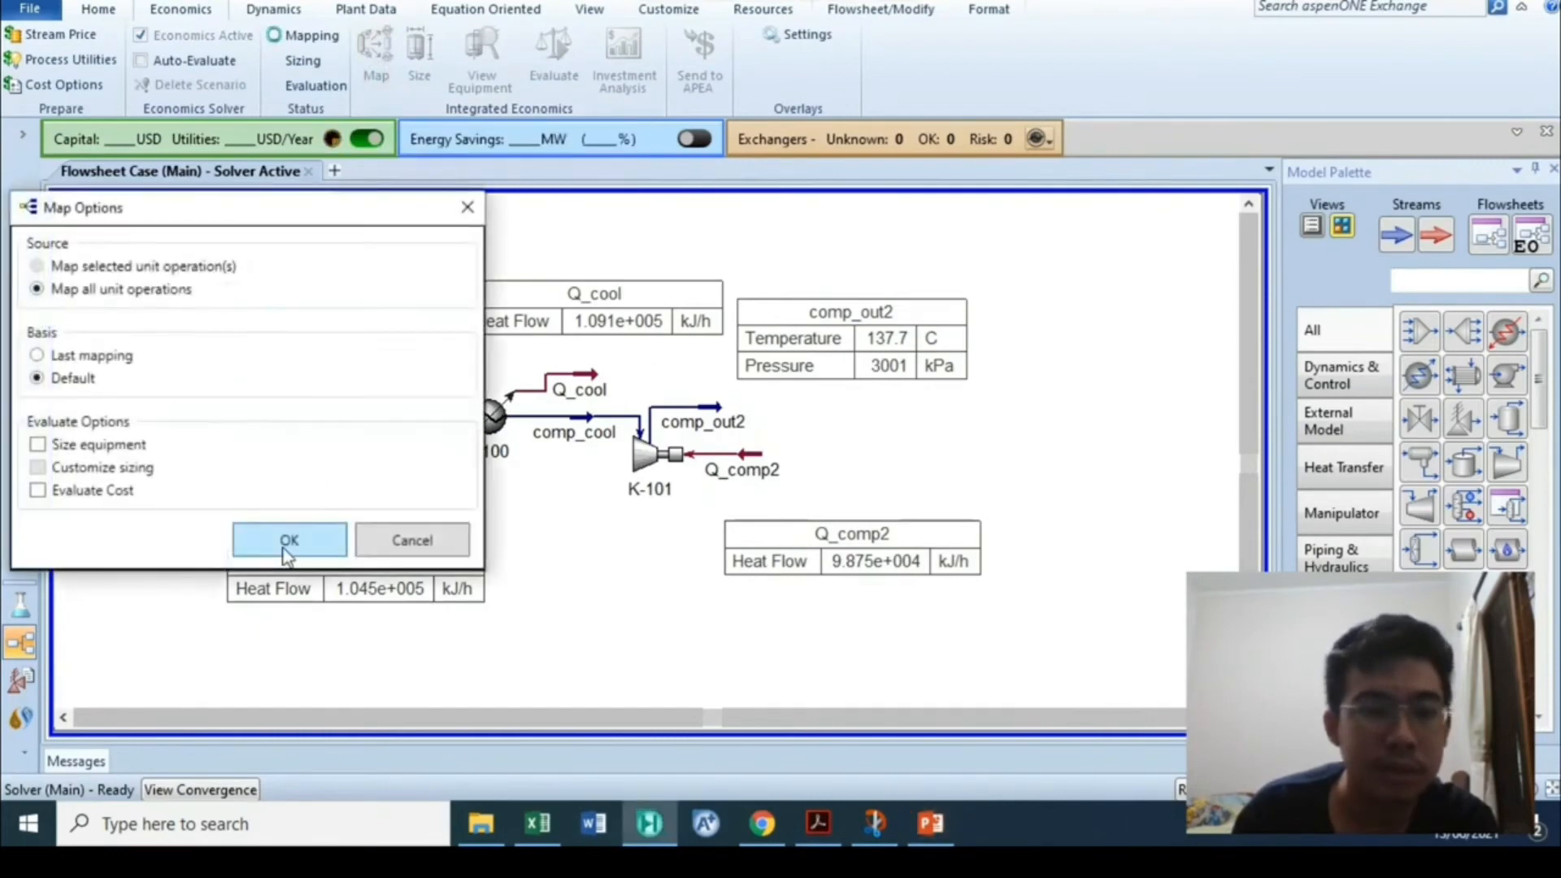
pyautogui.click(286, 555)
pyautogui.click(956, 696)
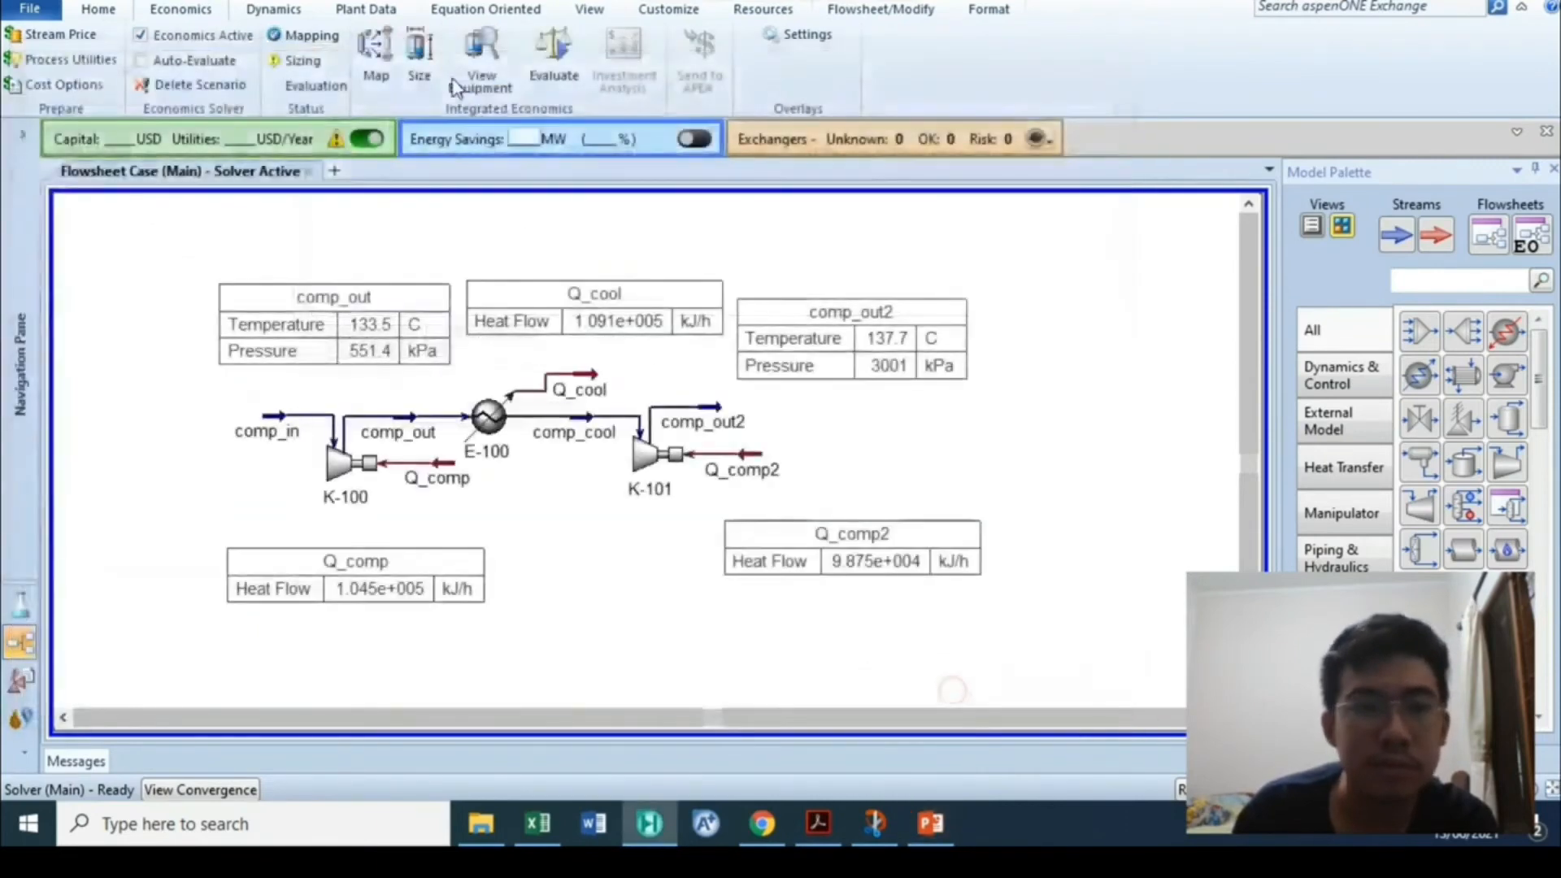
# Run the economic evaluation of the mapped equipment for the intercooled two-stage flowsheet
pyautogui.click(398, 47)
pyautogui.click(421, 541)
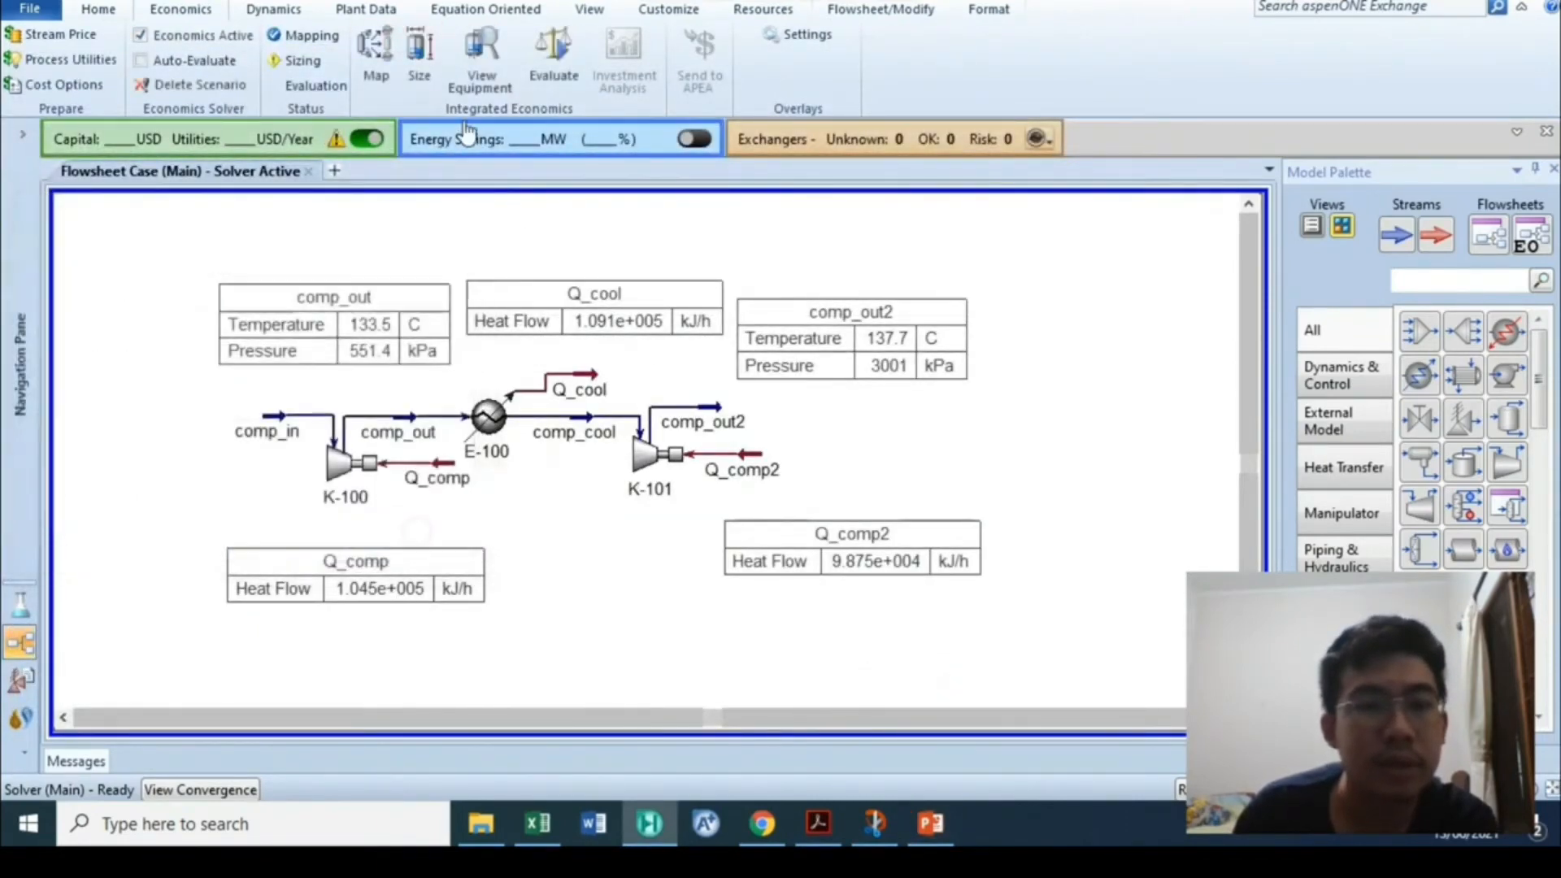
pyautogui.click(558, 53)
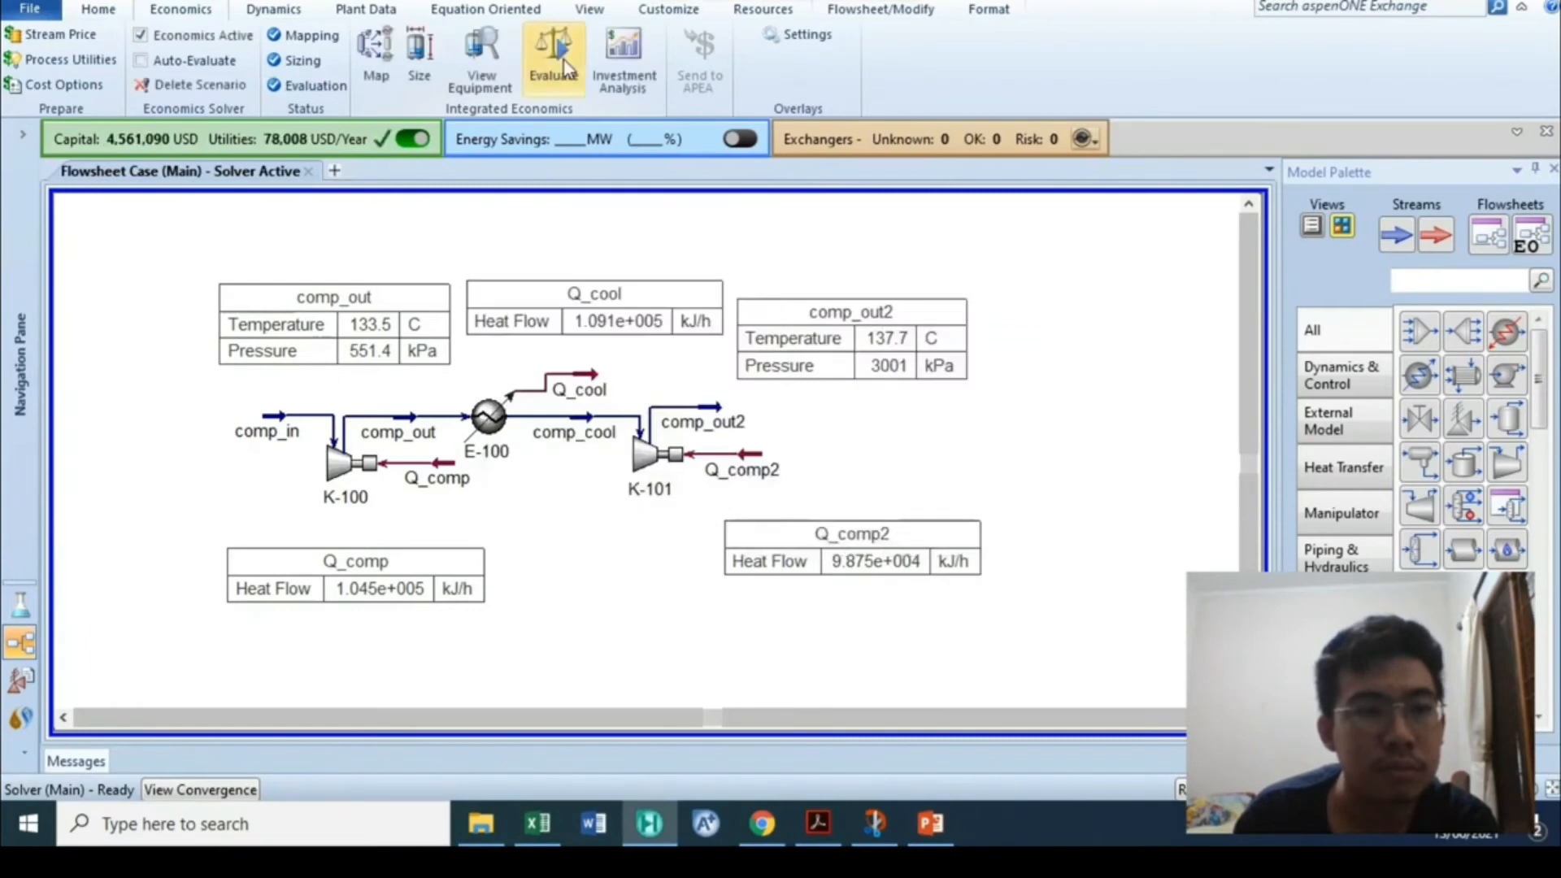
# Review the economic data for the intercooled flowsheet: utilities, unit operation costs, equipment costs and the overall summary
pyautogui.click(286, 143)
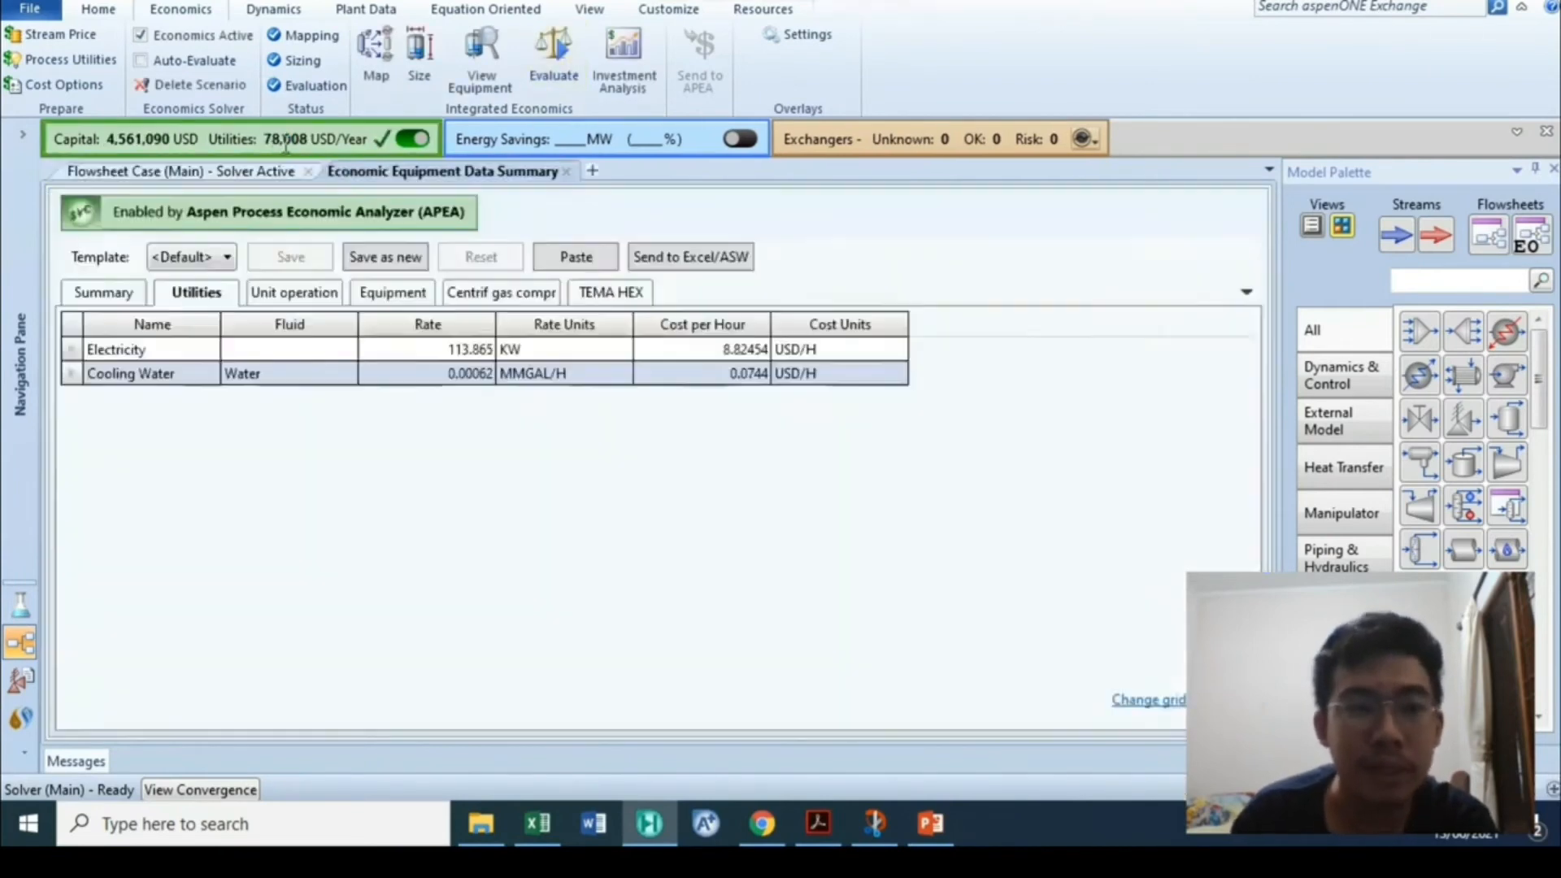
pyautogui.click(136, 295)
pyautogui.click(196, 292)
pyautogui.click(295, 292)
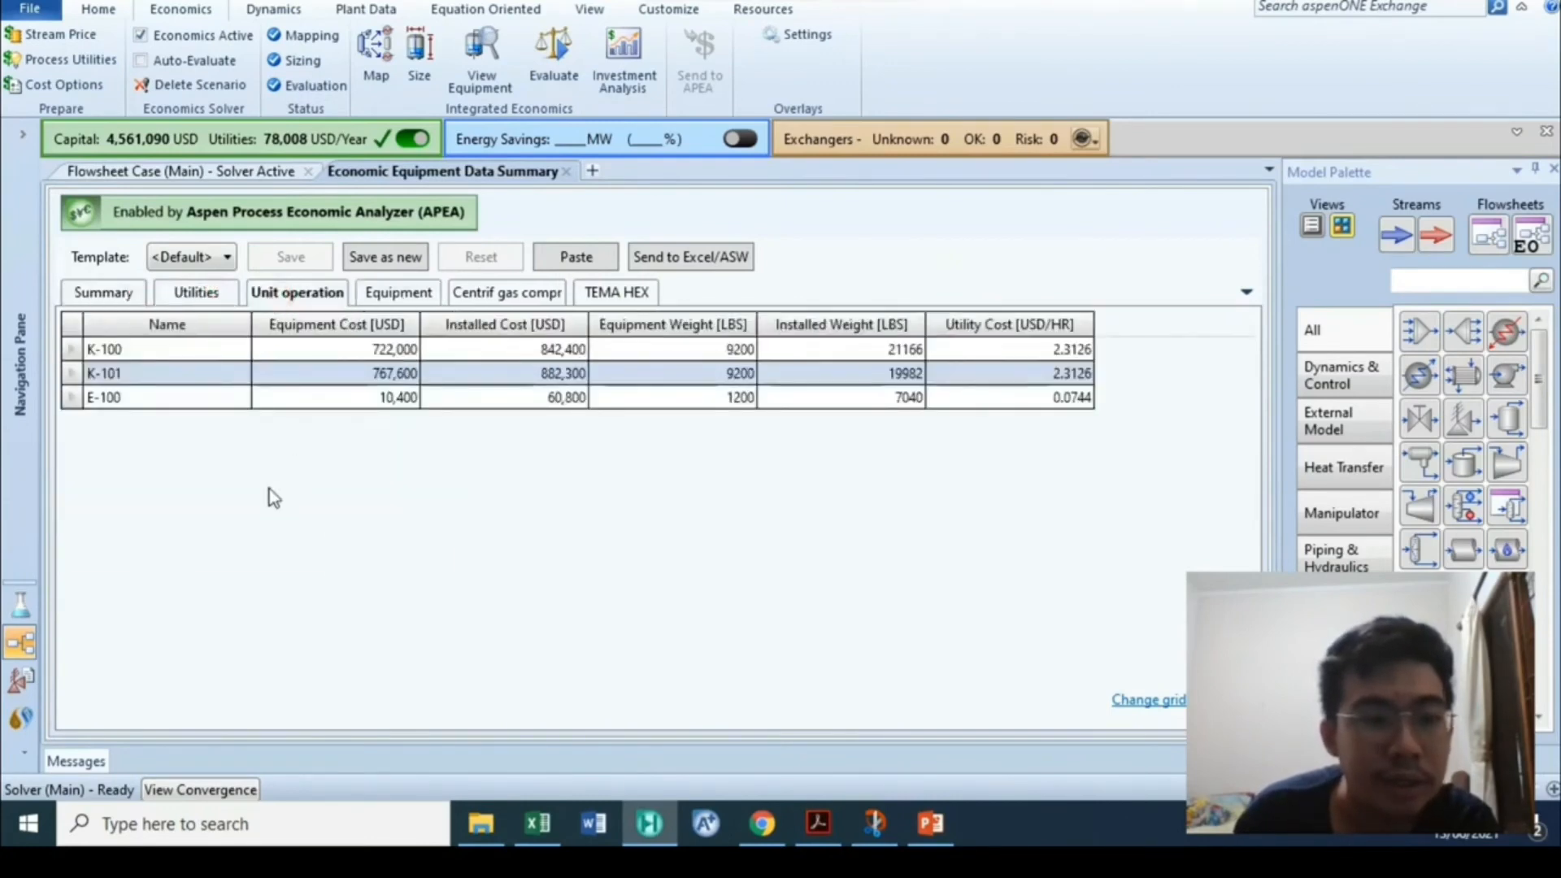
pyautogui.click(391, 294)
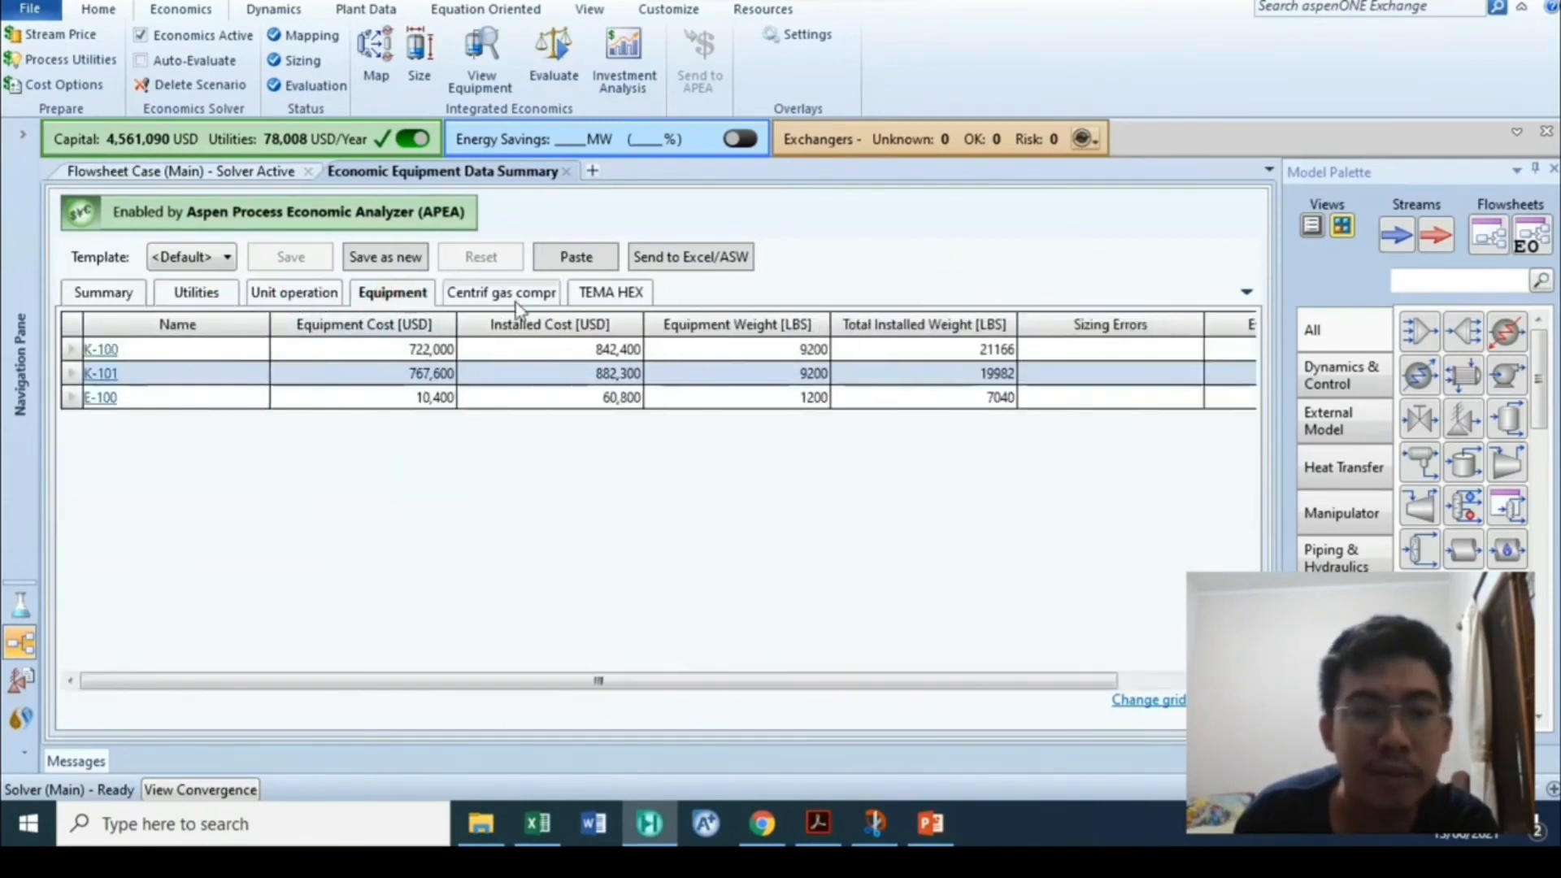
pyautogui.click(118, 294)
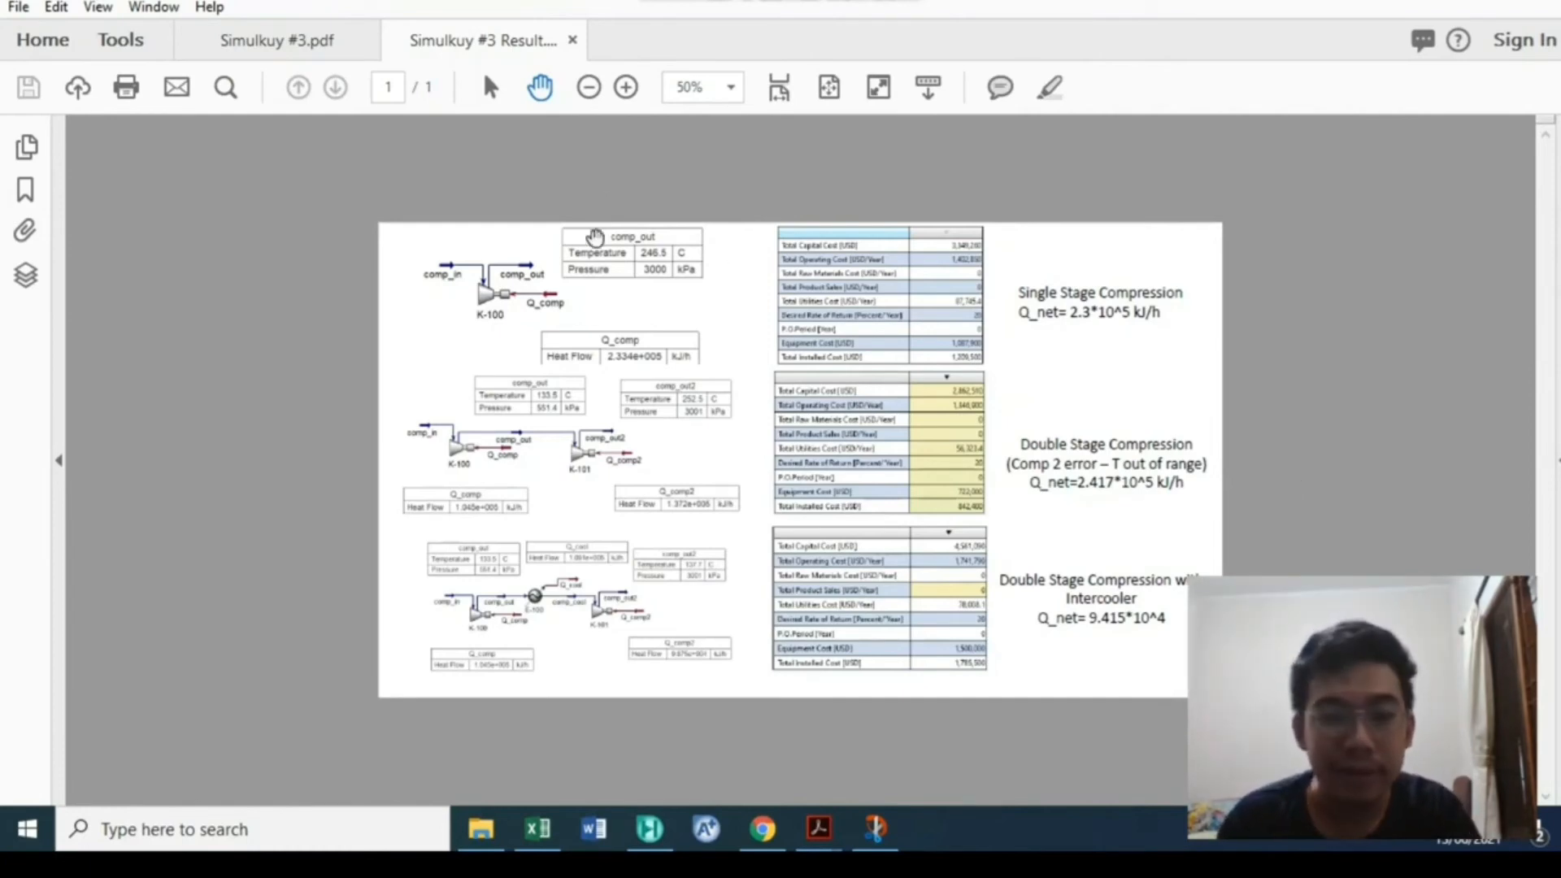
# Examine the single-stage compression case in the PDF results sheet, comparing its outlet conditions, heat flow and cost table
pyautogui.click(555, 355)
pyautogui.scroll(3, 494, 353)
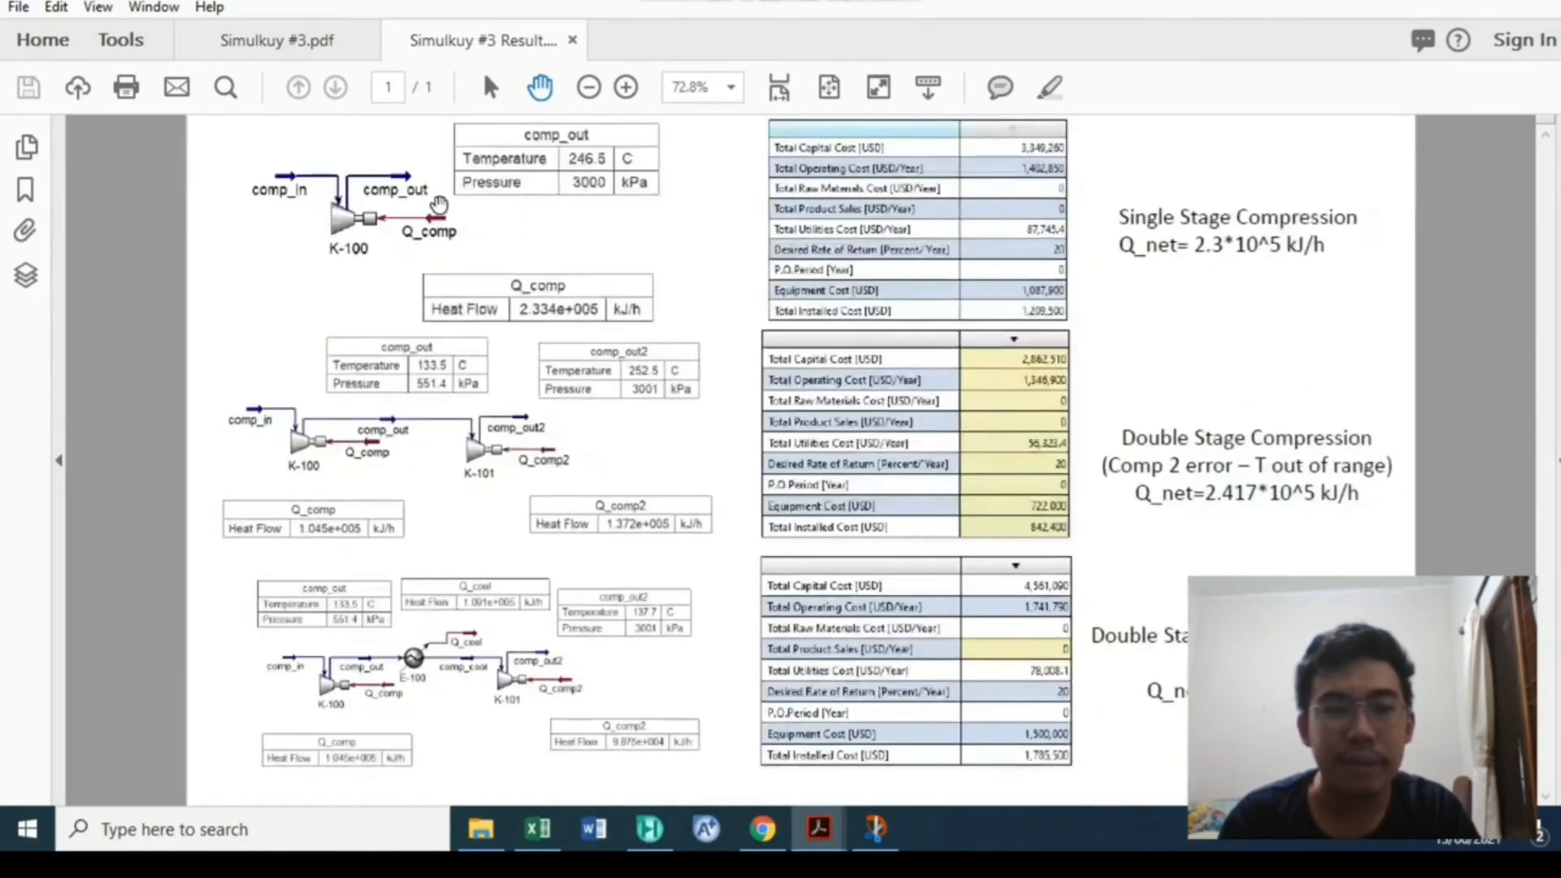
pyautogui.scroll(1, 427, 252)
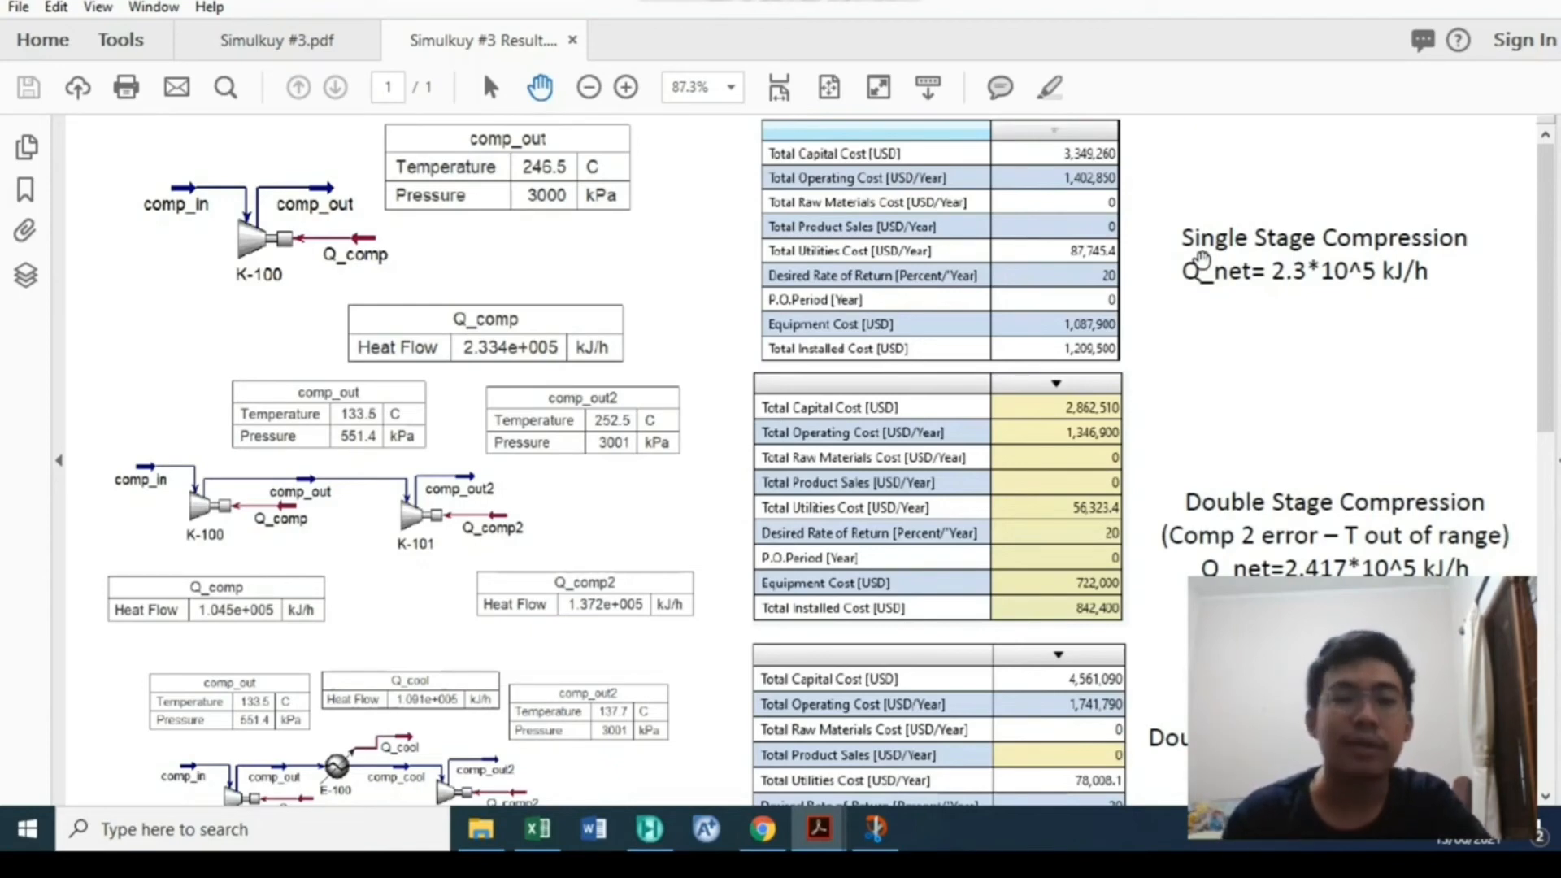
pyautogui.keyDown('ctrl'); pyautogui.scroll(1, 240, 273); pyautogui.keyUp('ctrl')
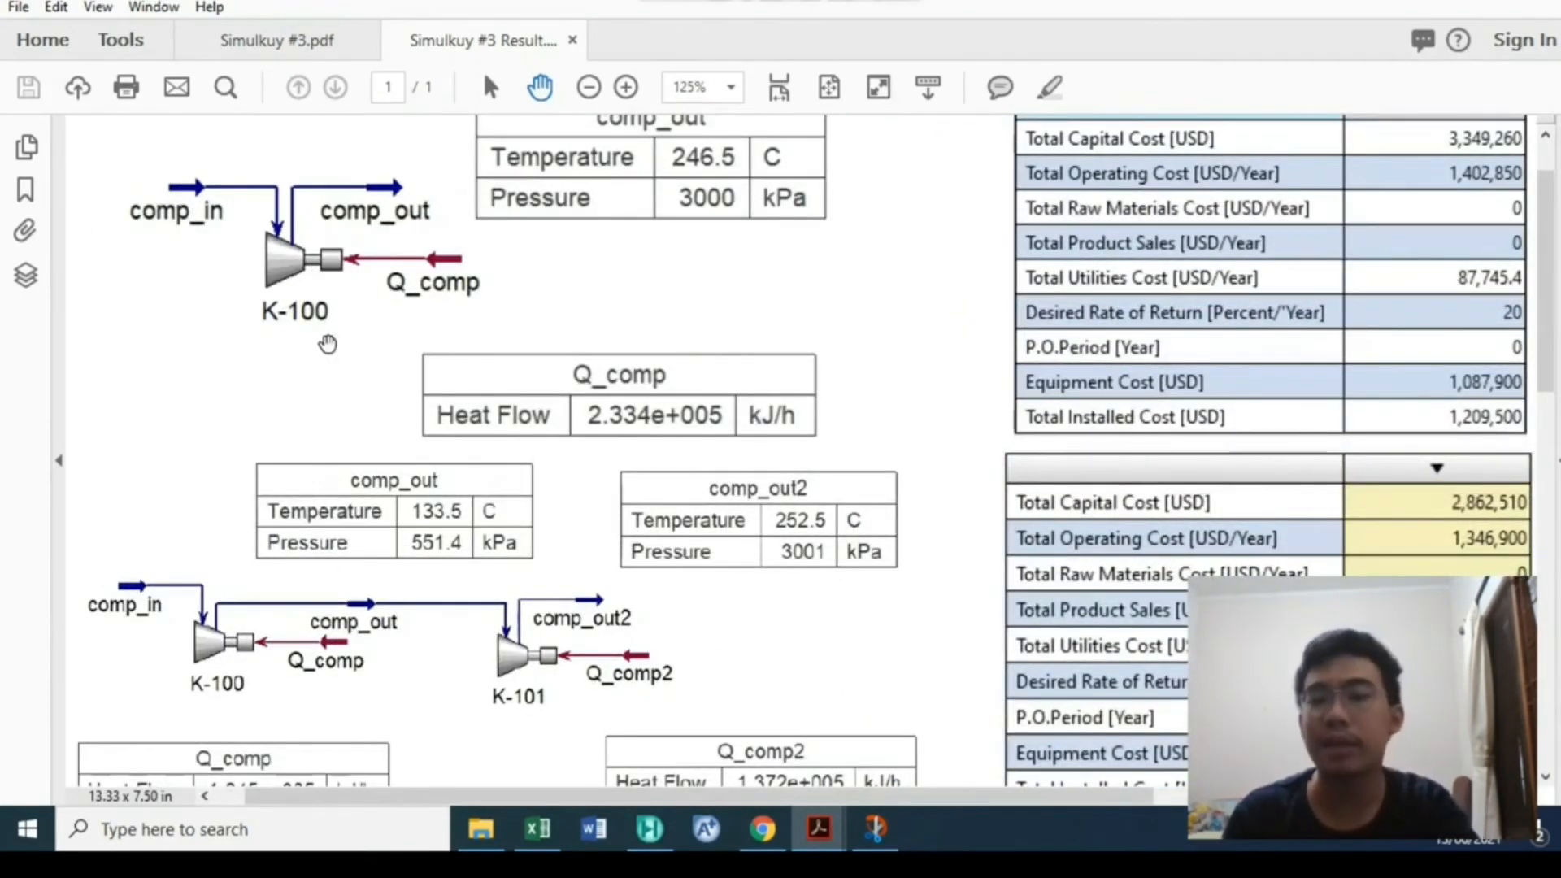
pyautogui.scroll(-1, 541, 292)
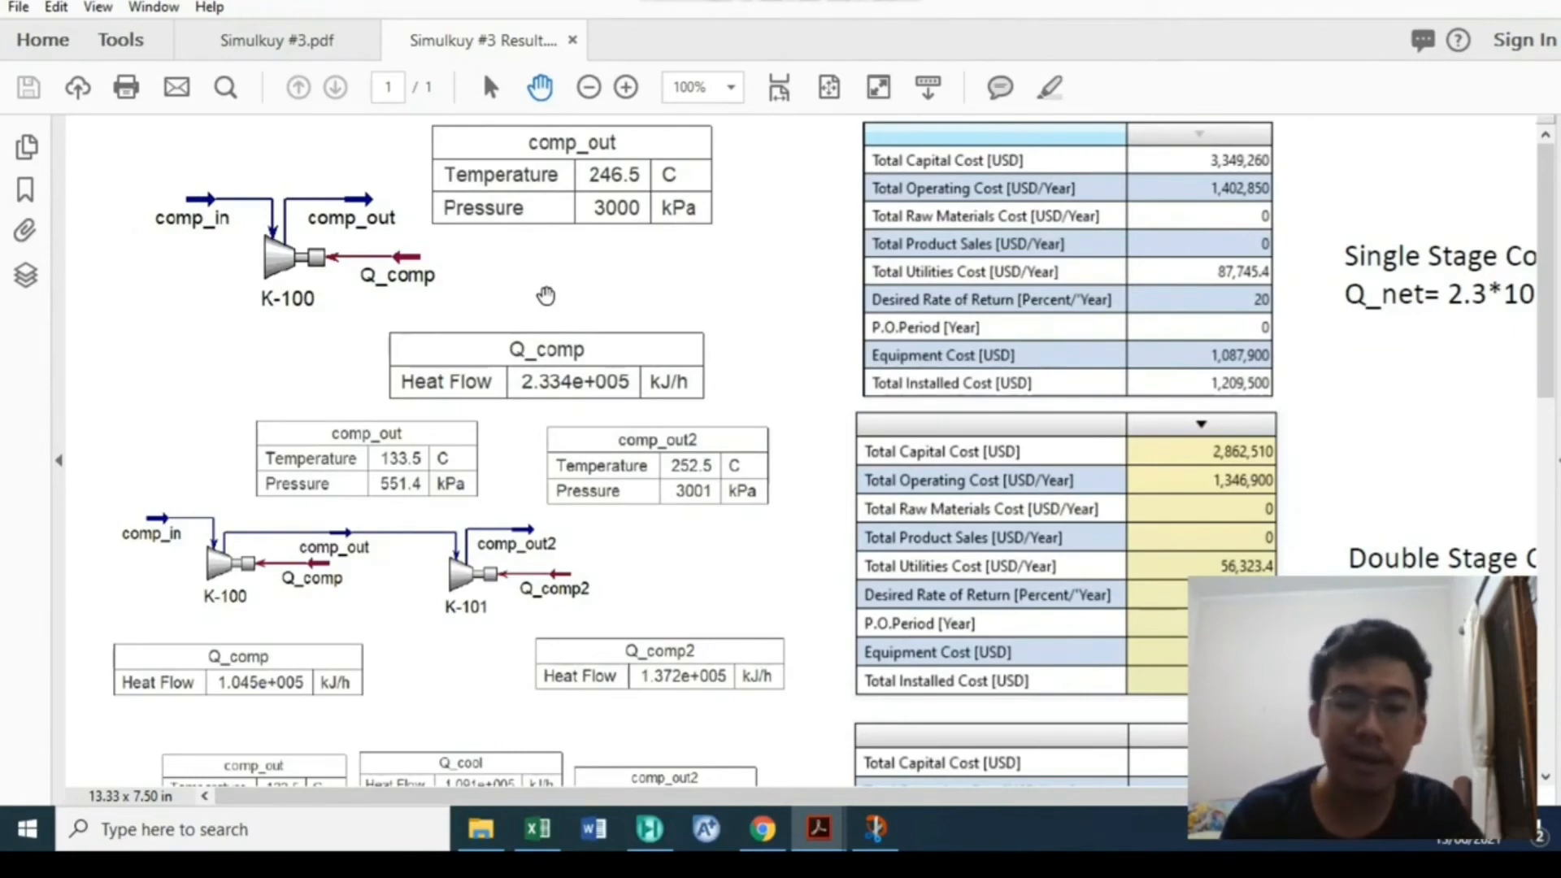
pyautogui.scroll(-2, 545, 295)
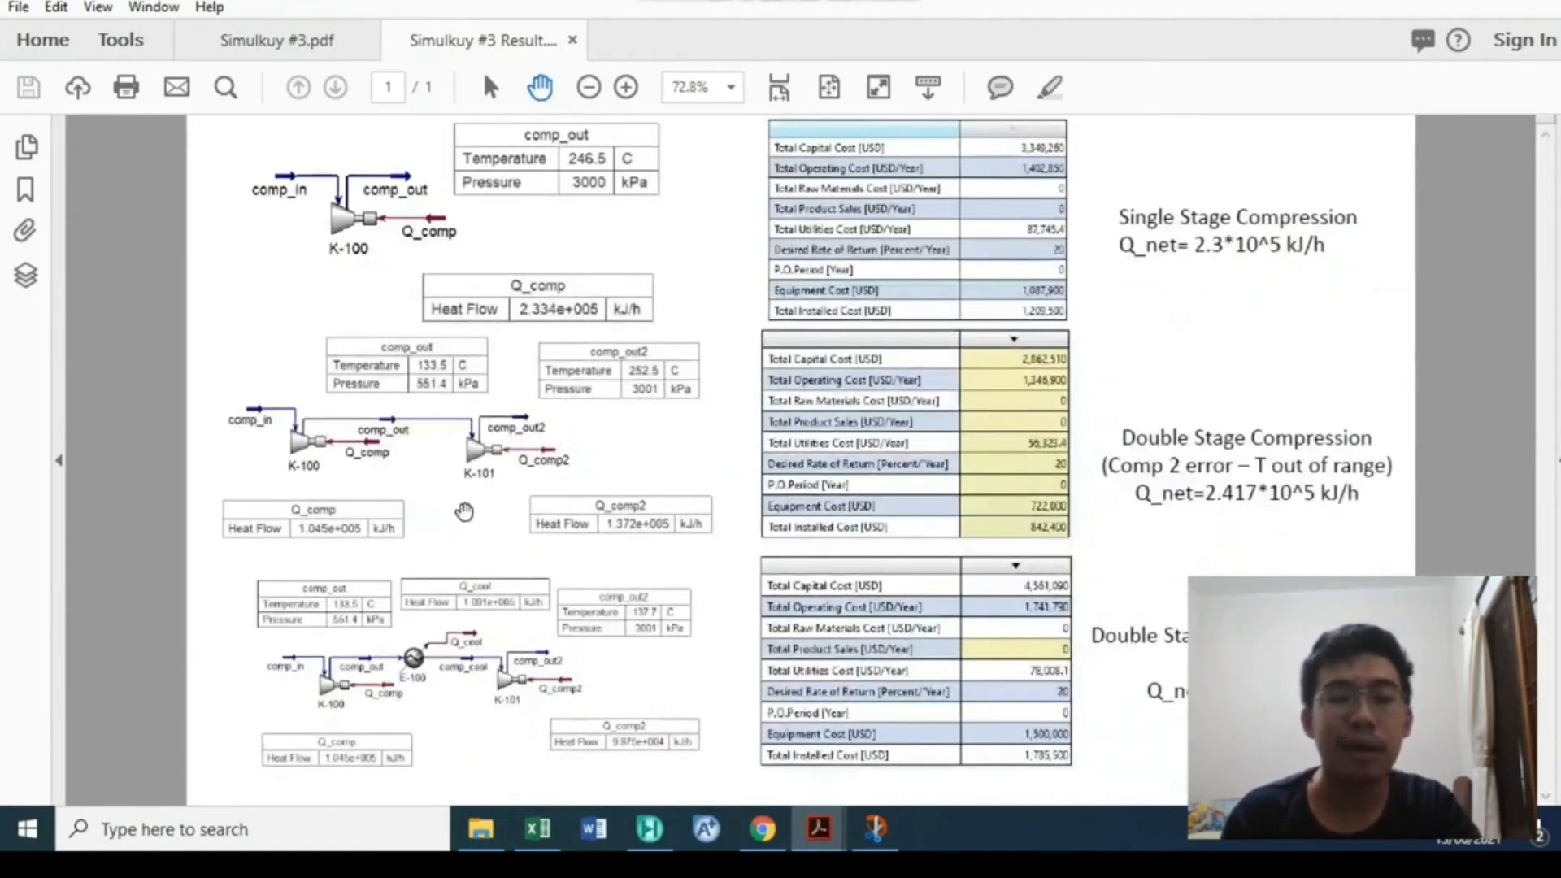
# Examine the double-stage case without intercooler, including both compressors' outlet temperatures, heat flows and the cost table
pyautogui.scroll(3, 200, 458)
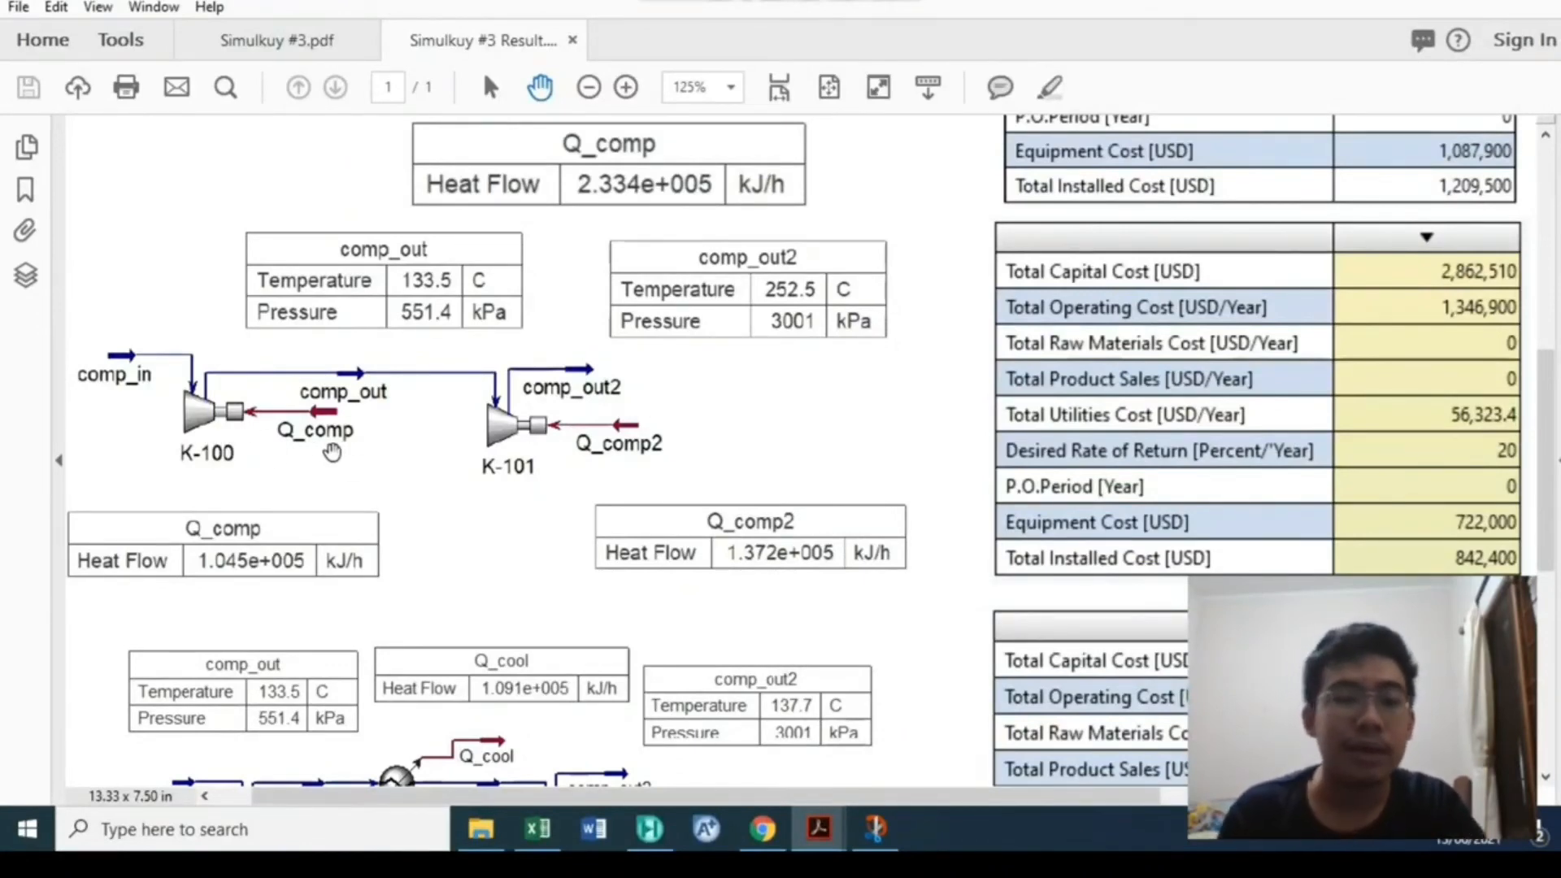
pyautogui.scroll(-1, 836, 434)
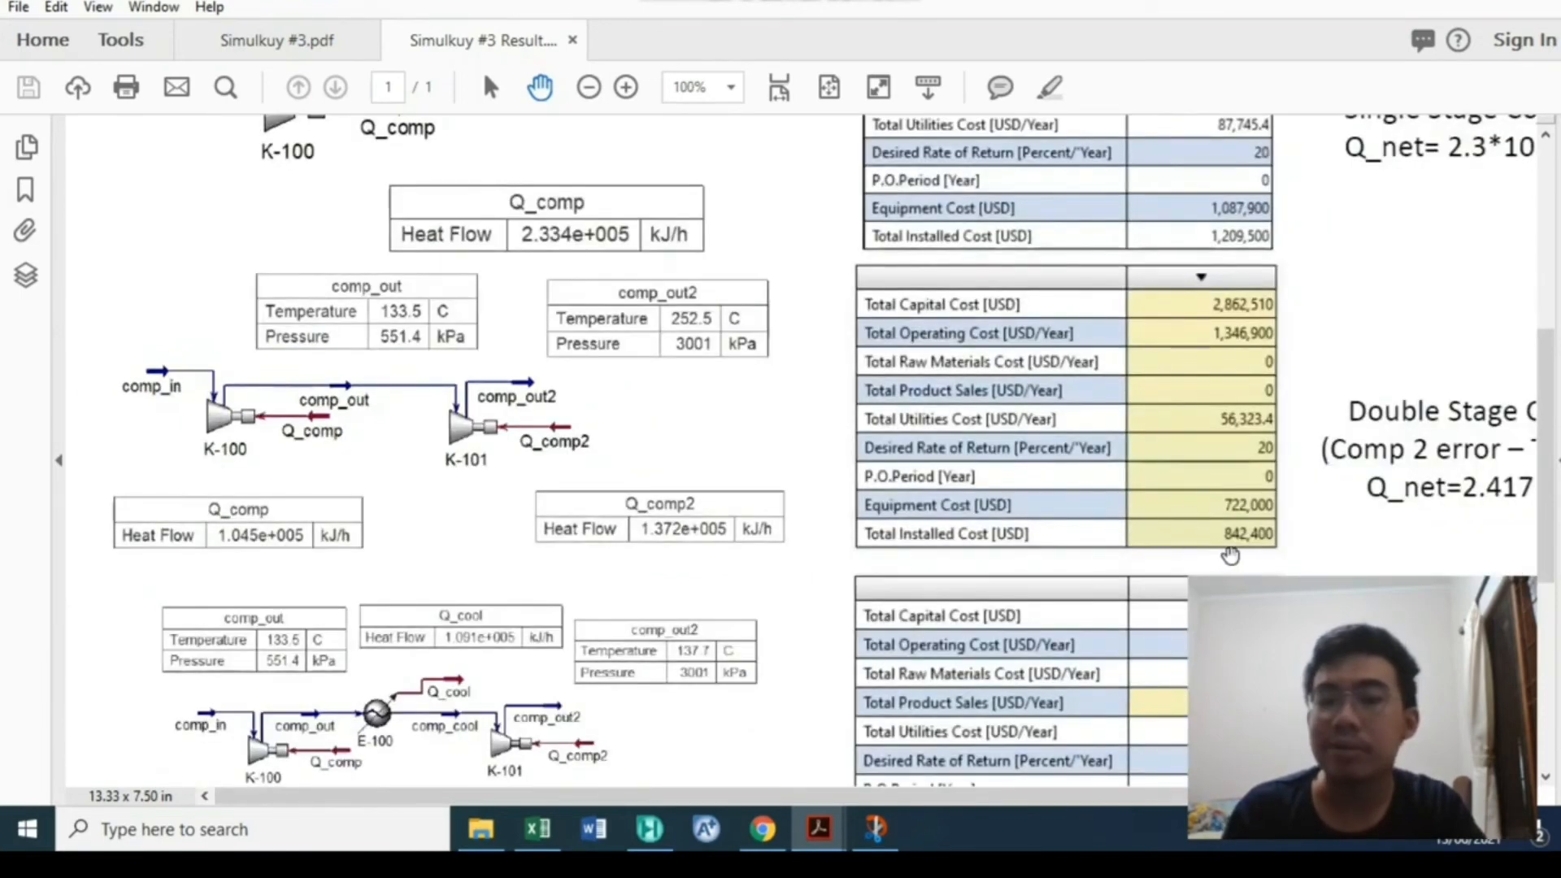
pyautogui.scroll(-1, 1228, 534)
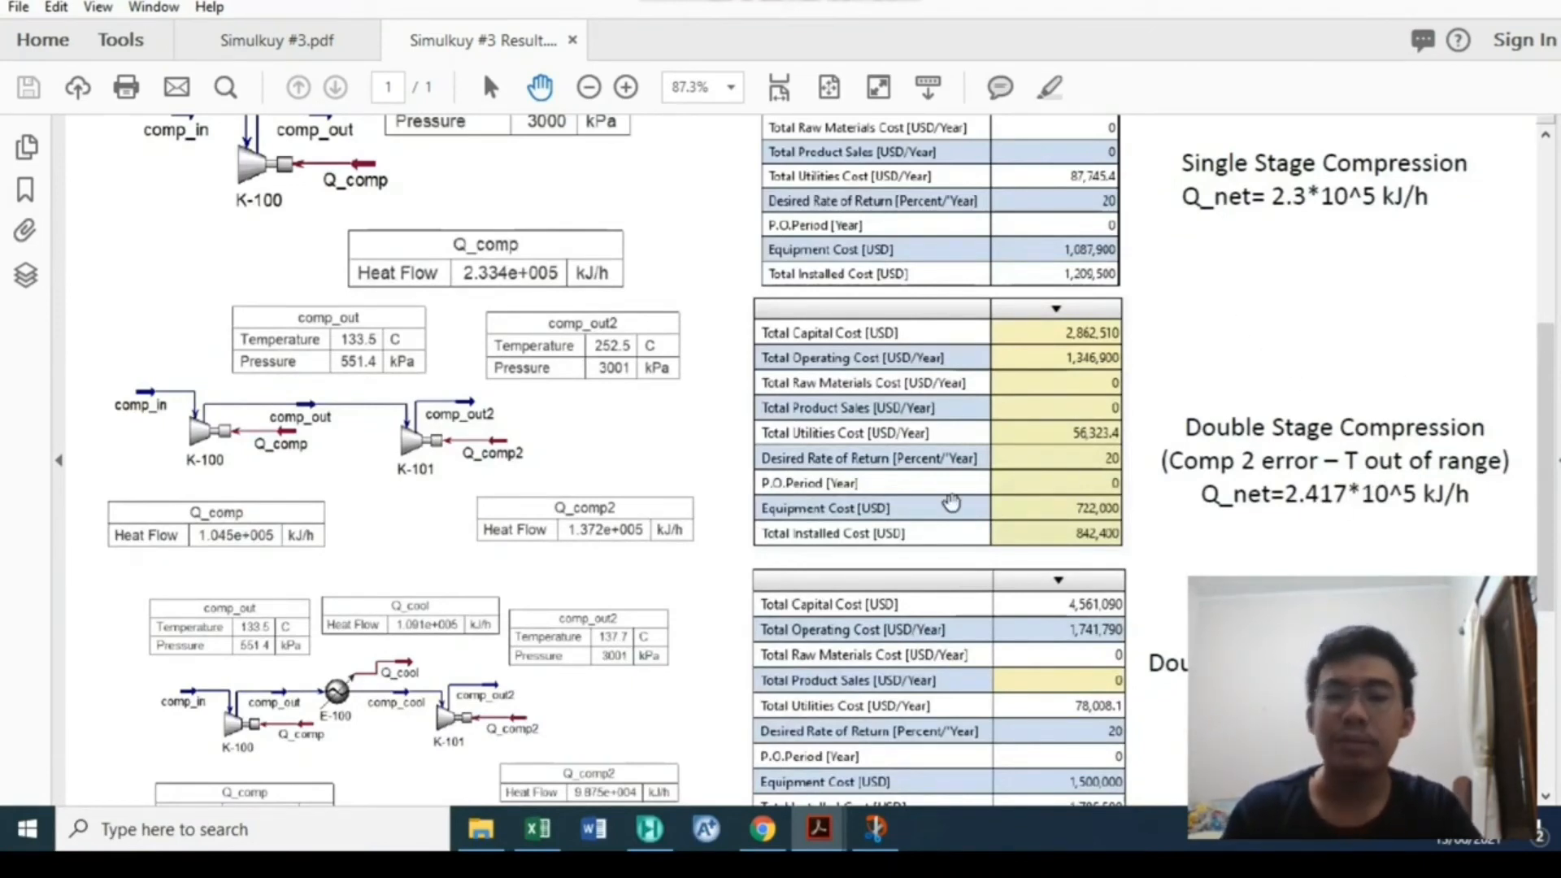
pyautogui.scroll(4, 217, 380)
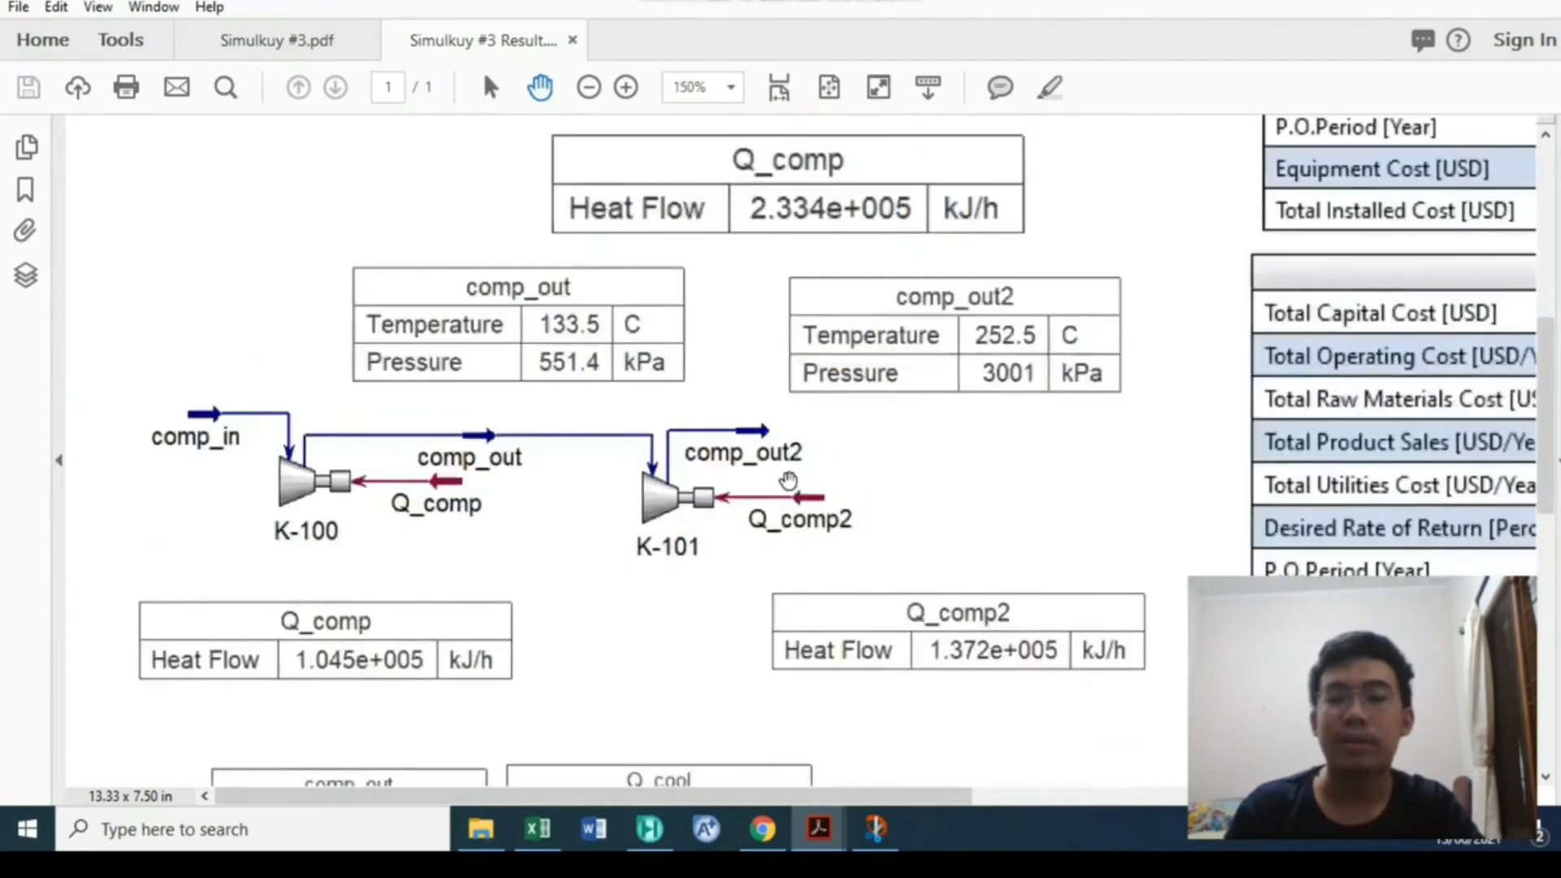
pyautogui.scroll(-2, 788, 481)
pyautogui.scroll(-1, 788, 480)
pyautogui.scroll(-1, 1164, 523)
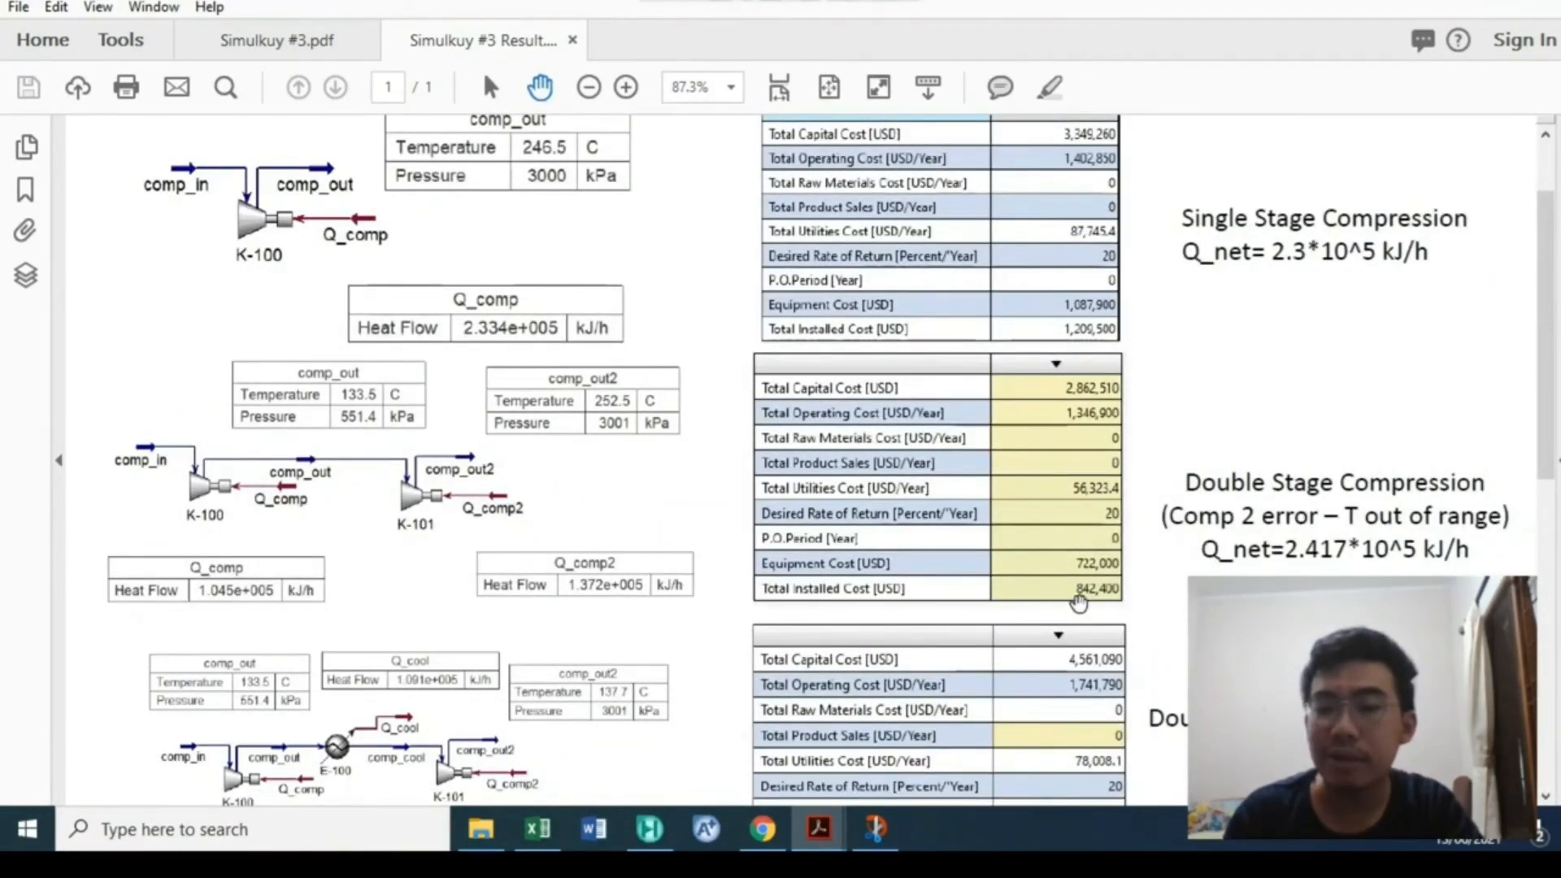
pyautogui.scroll(-1, 1079, 602)
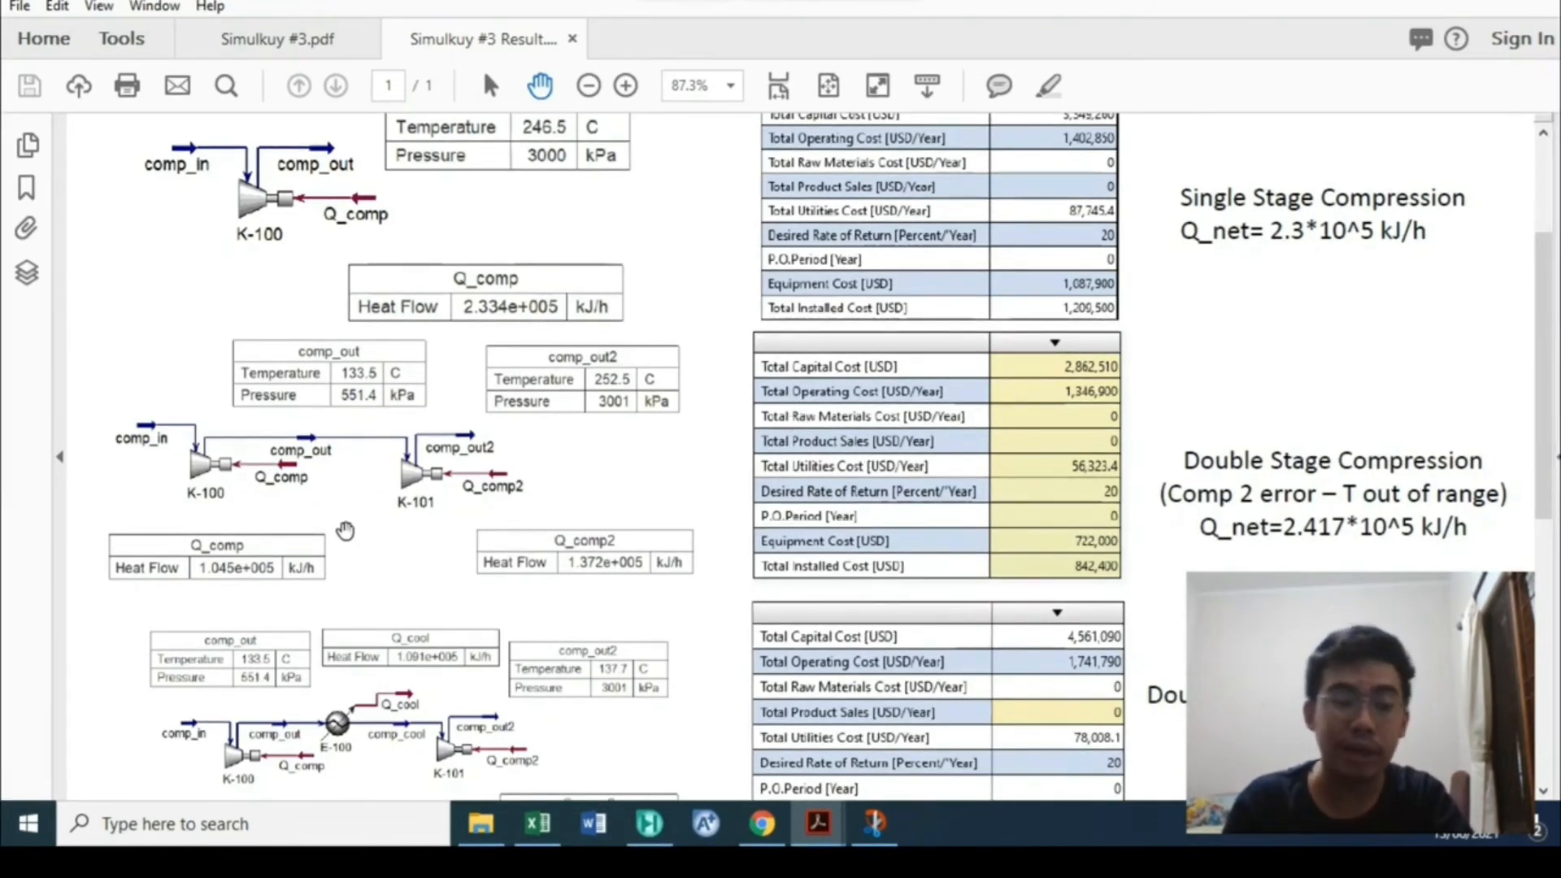
# Examine the double-stage case with intercooler and compare its heat flows, outlet temperature and costs with the other two cases
pyautogui.scroll(-2, 324, 648)
pyautogui.scroll(3, 247, 707)
pyautogui.scroll(1, 247, 708)
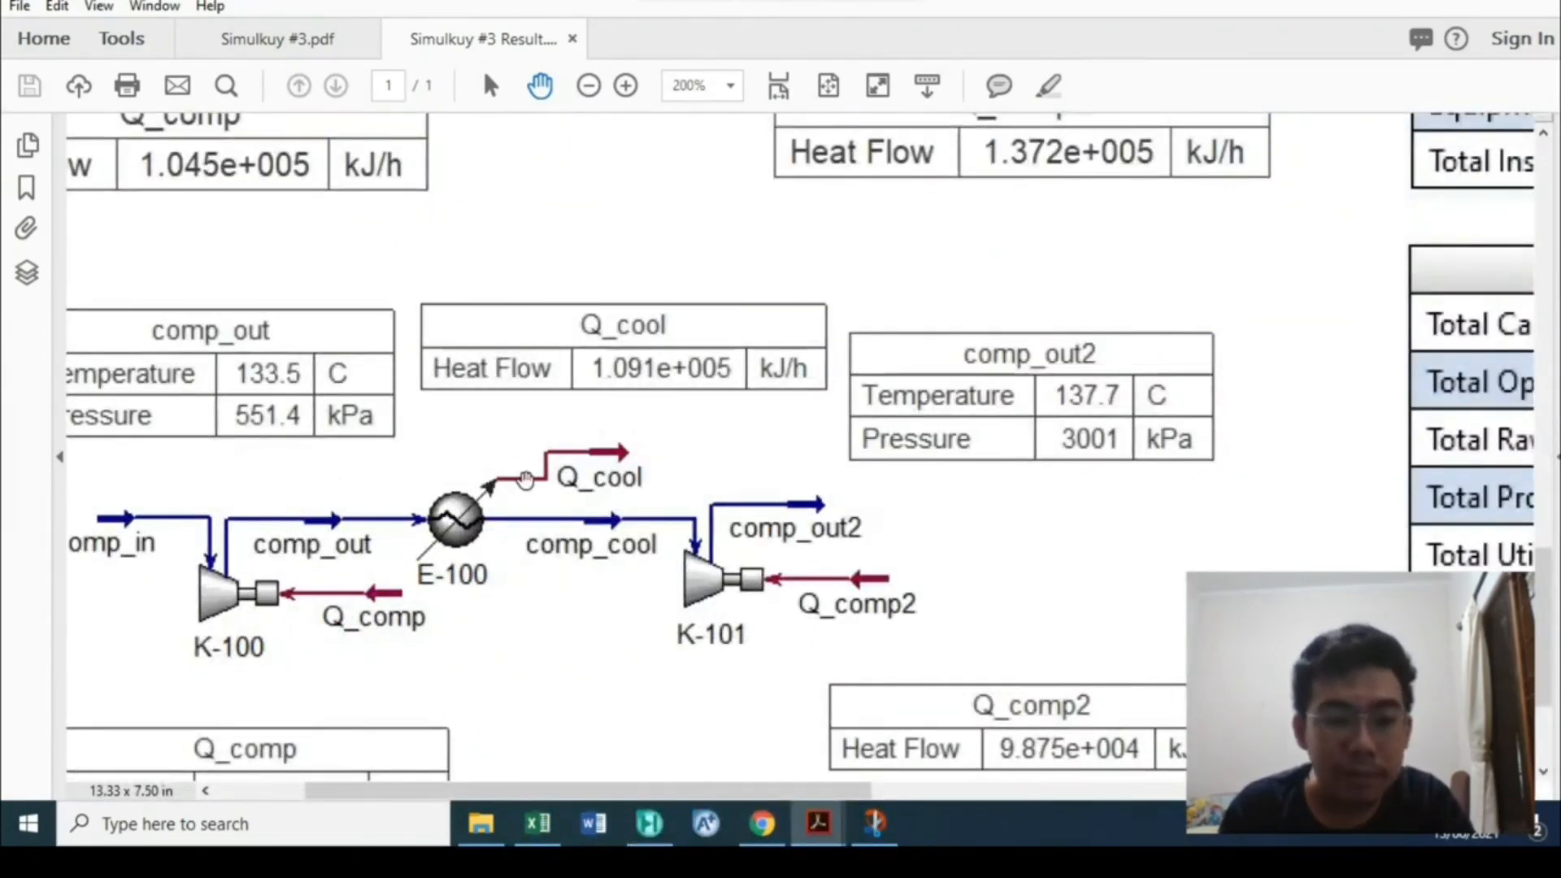
pyautogui.scroll(-1, 91, 572)
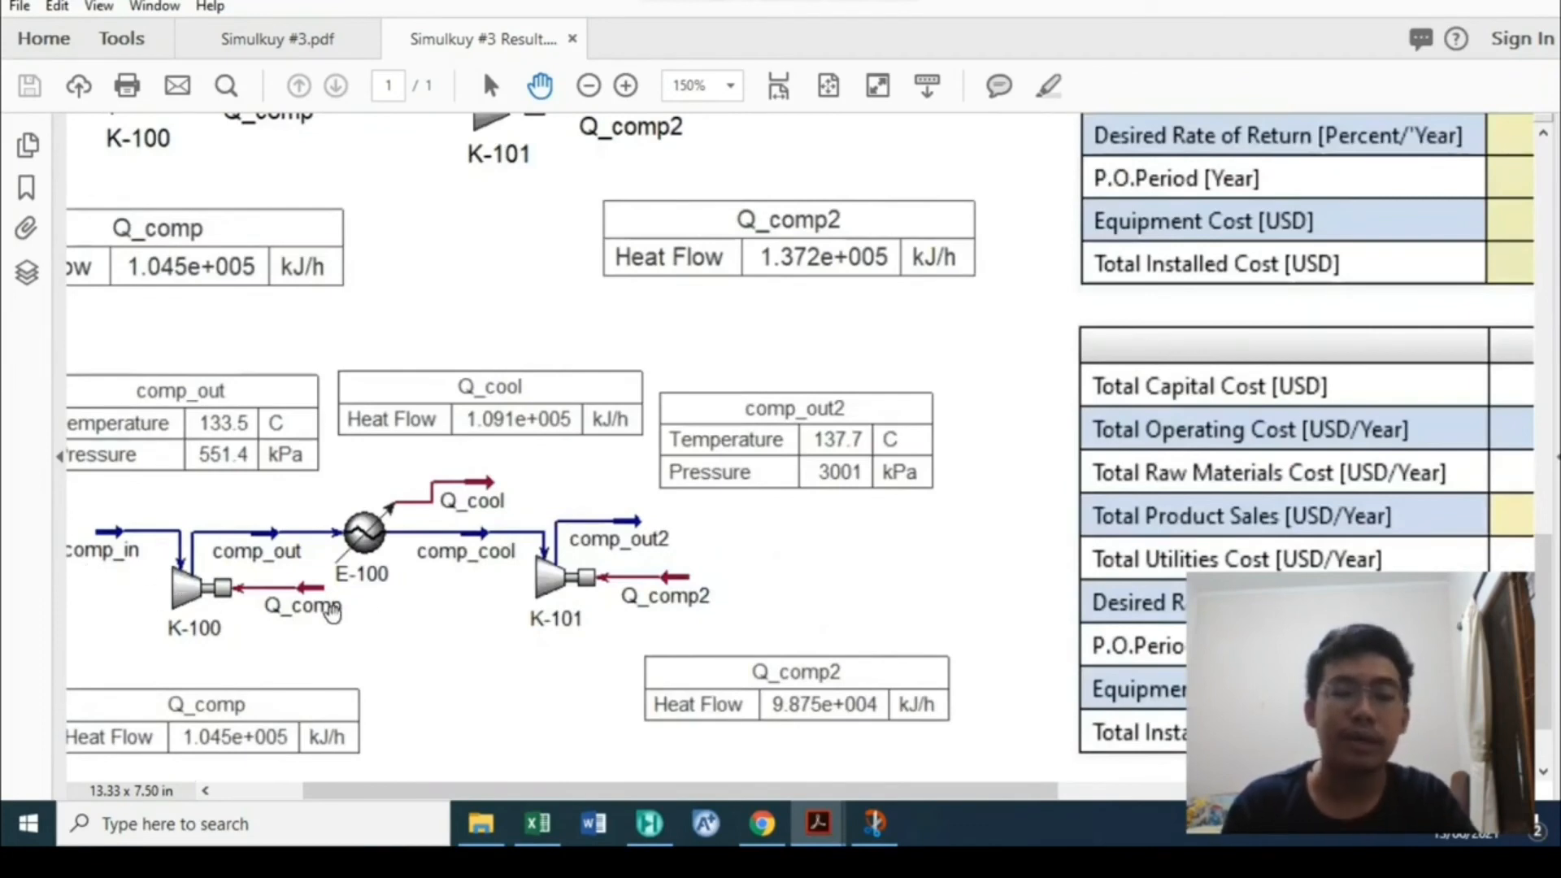
pyautogui.scroll(-3, 431, 589)
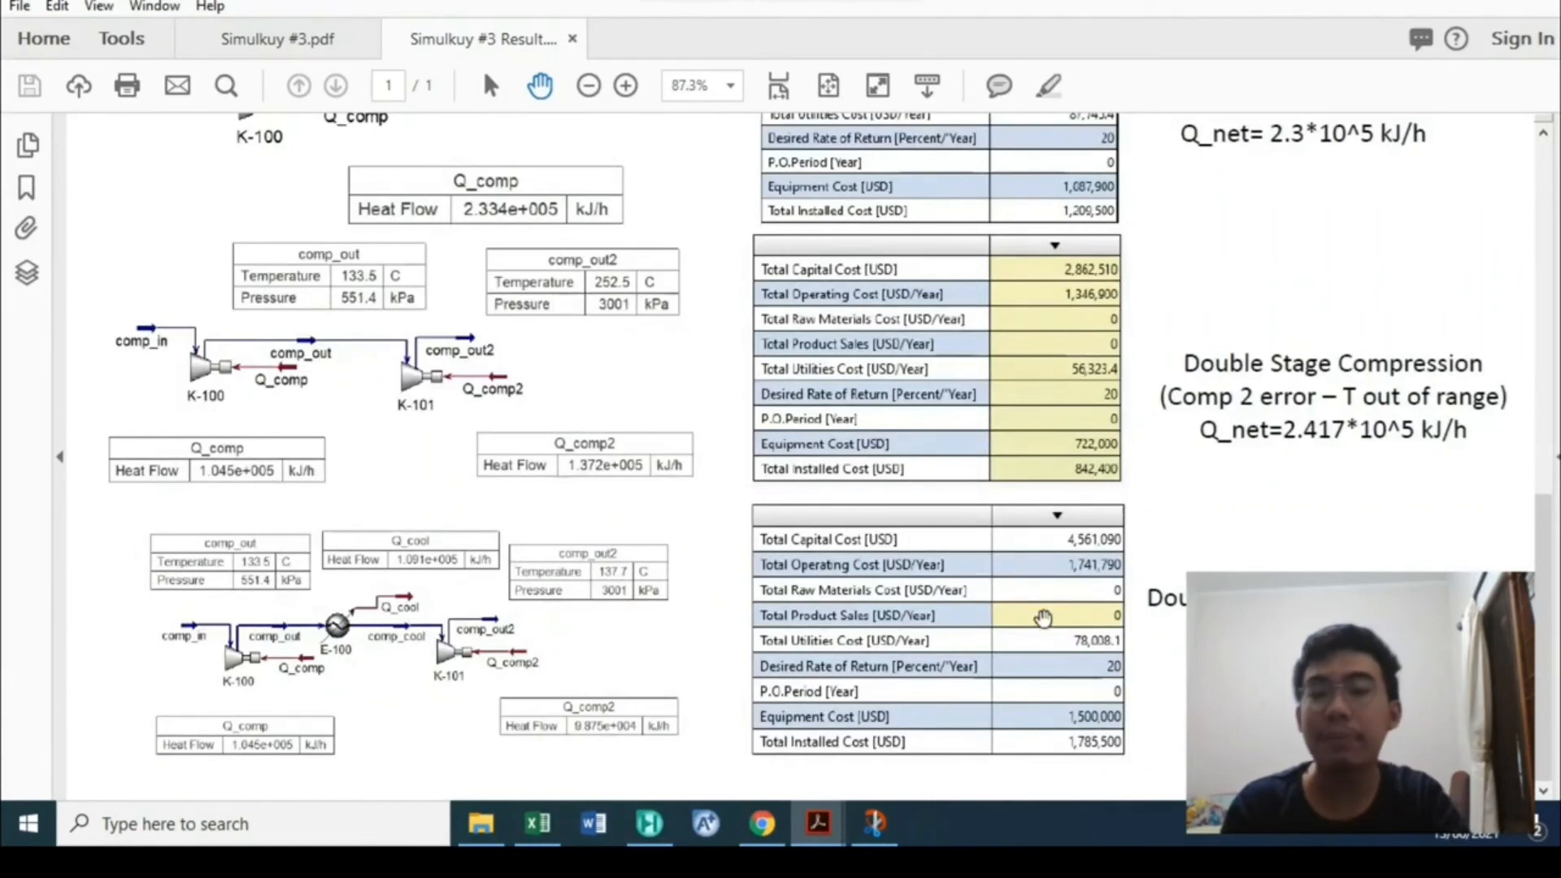
pyautogui.scroll(3, 1037, 614)
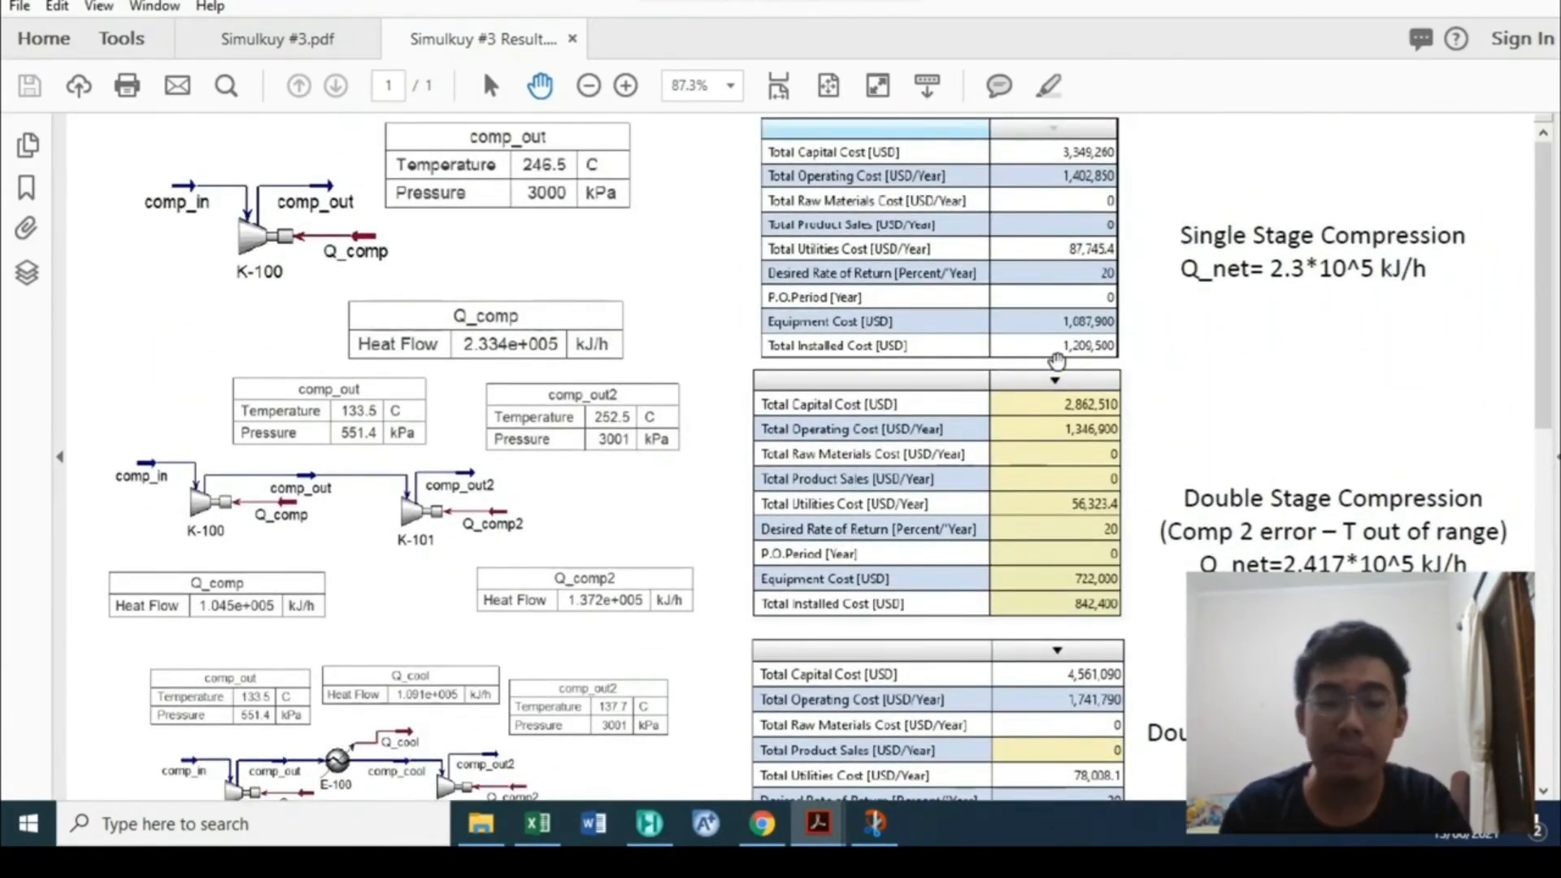
pyautogui.scroll(-3, 1056, 361)
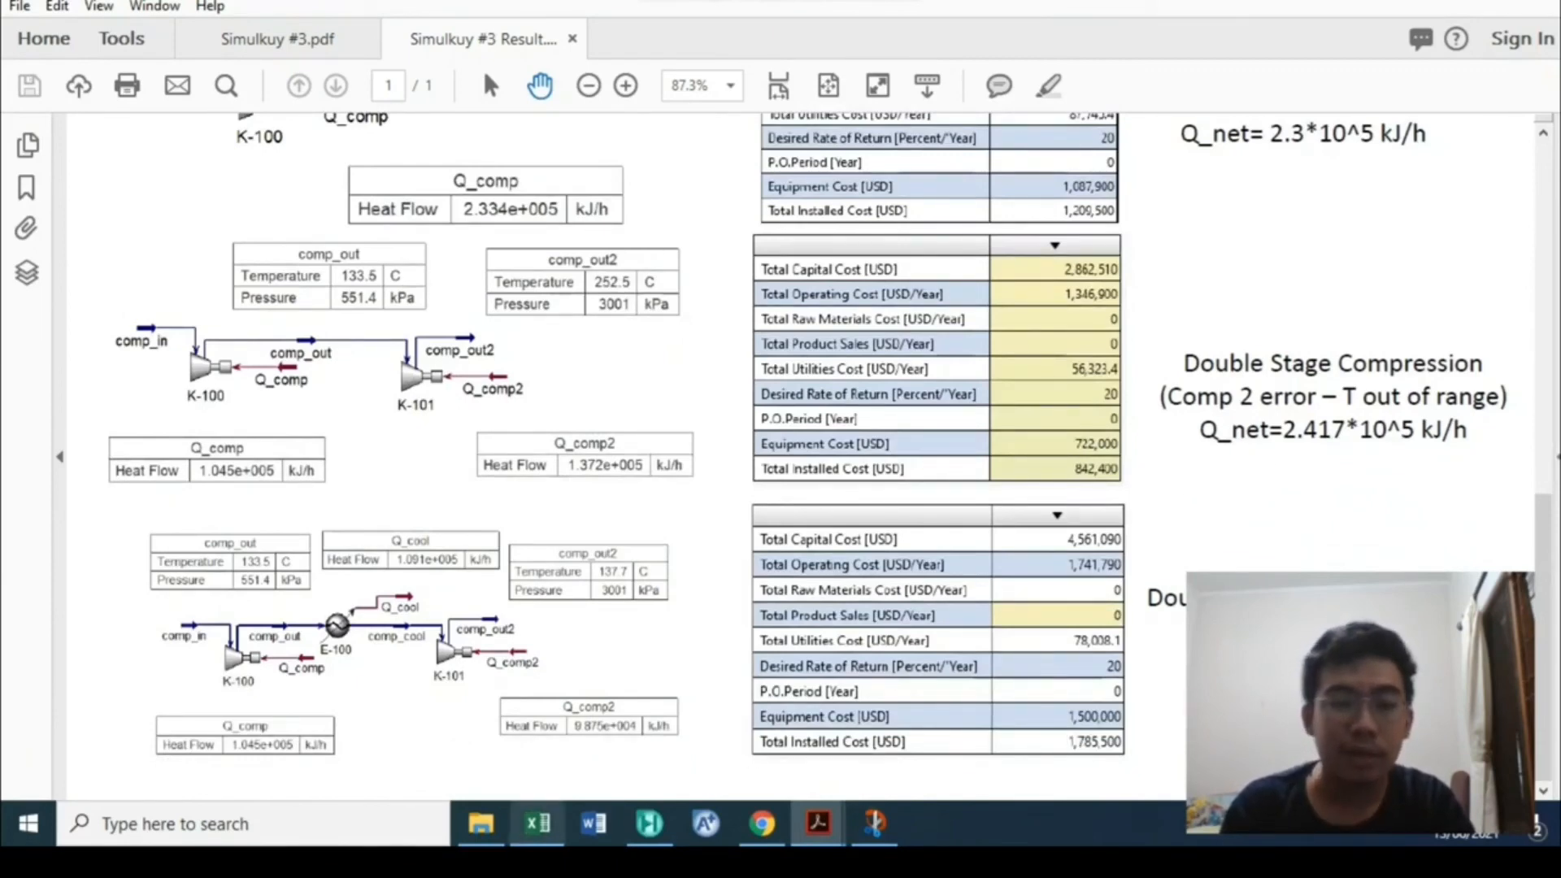
pyautogui.scroll(3, 312, 623)
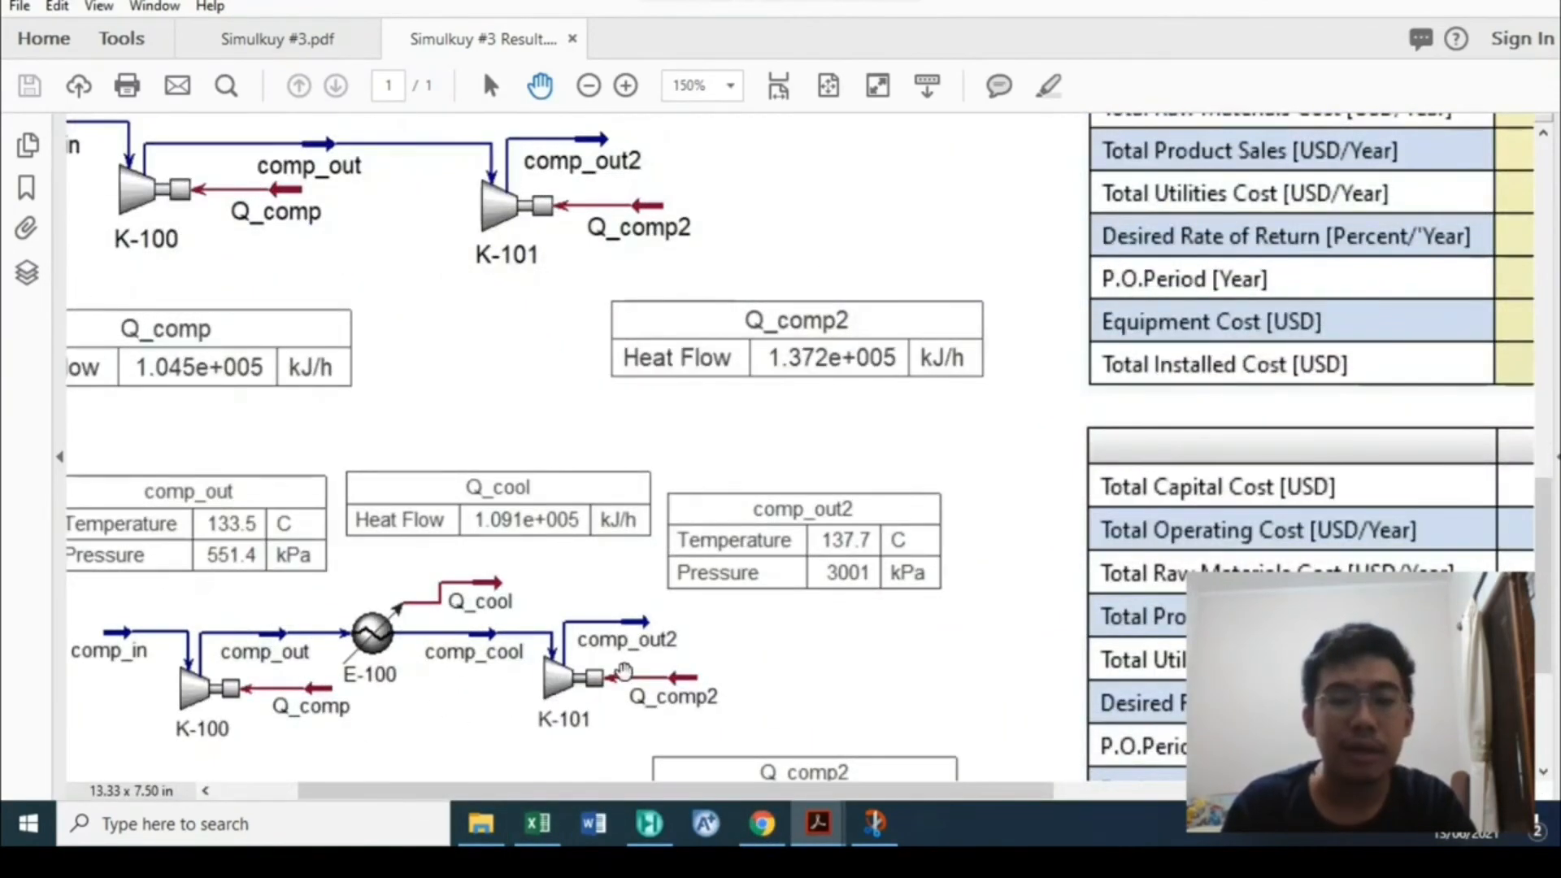
pyautogui.scroll(-3, 625, 672)
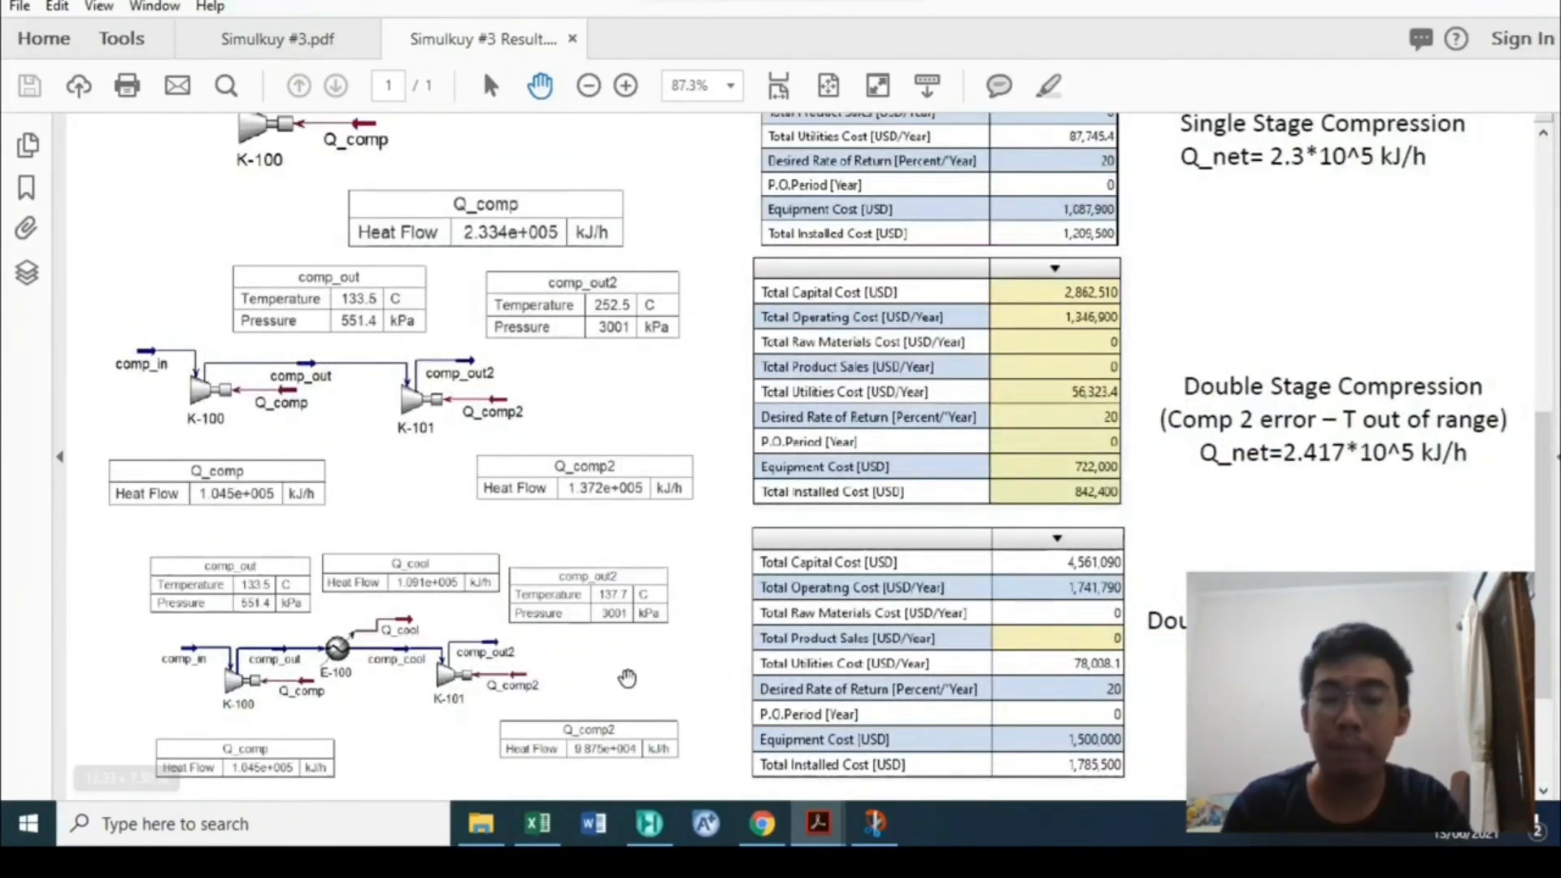
# Examine the intercooled double-stage case's cooler and compressor heat flows in the results sheet, and compare its costs with the other cases
pyautogui.scroll(1, 945, 660)
pyautogui.scroll(-1, 947, 659)
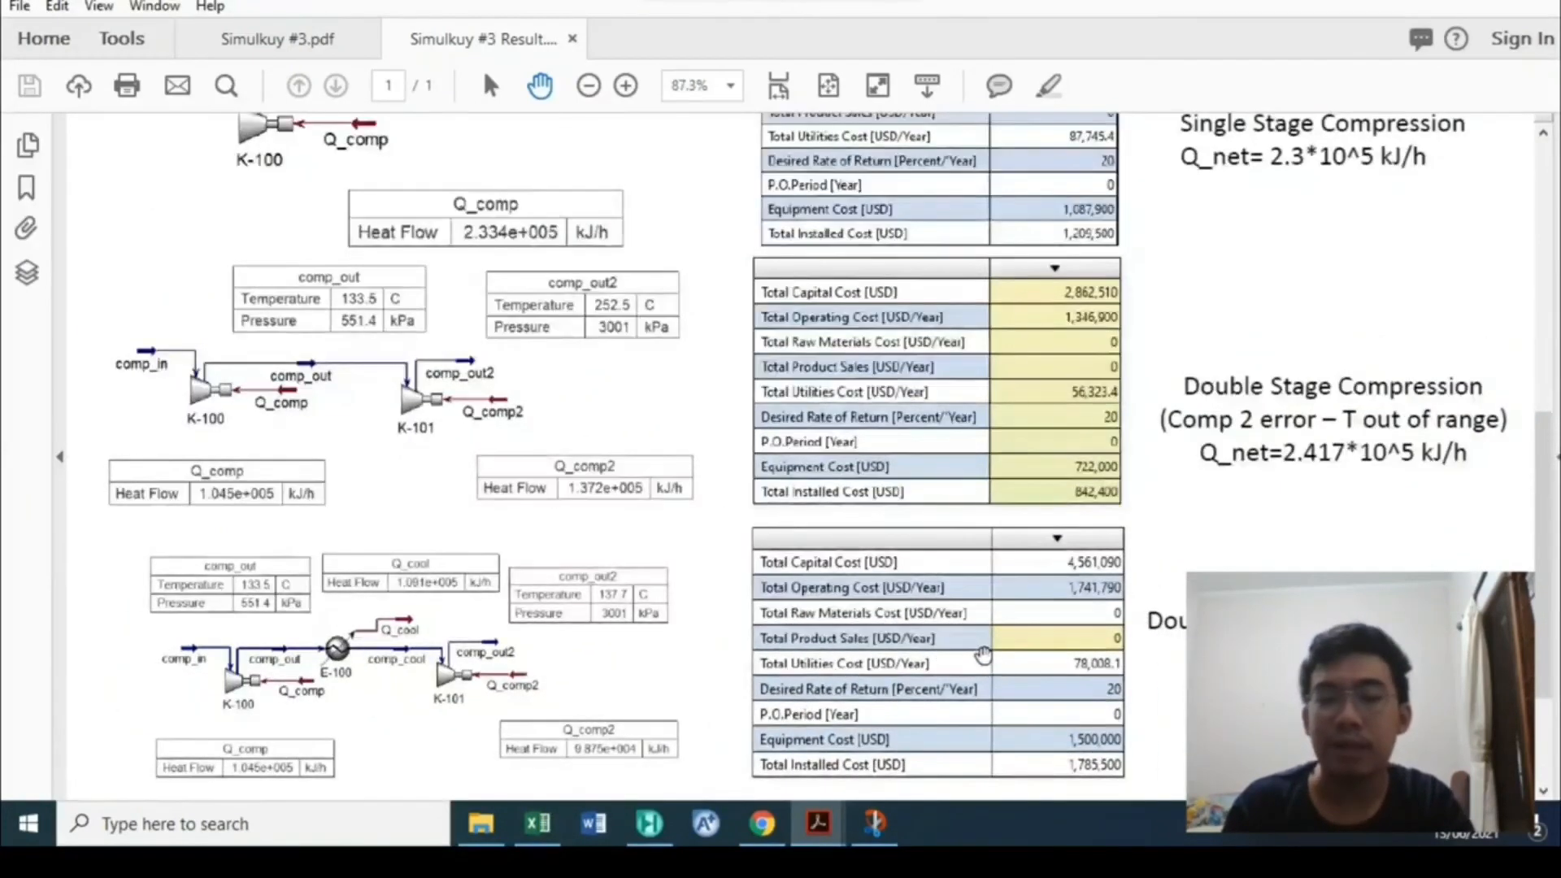
pyautogui.scroll(-1, 976, 671)
pyautogui.scroll(-2, 1025, 611)
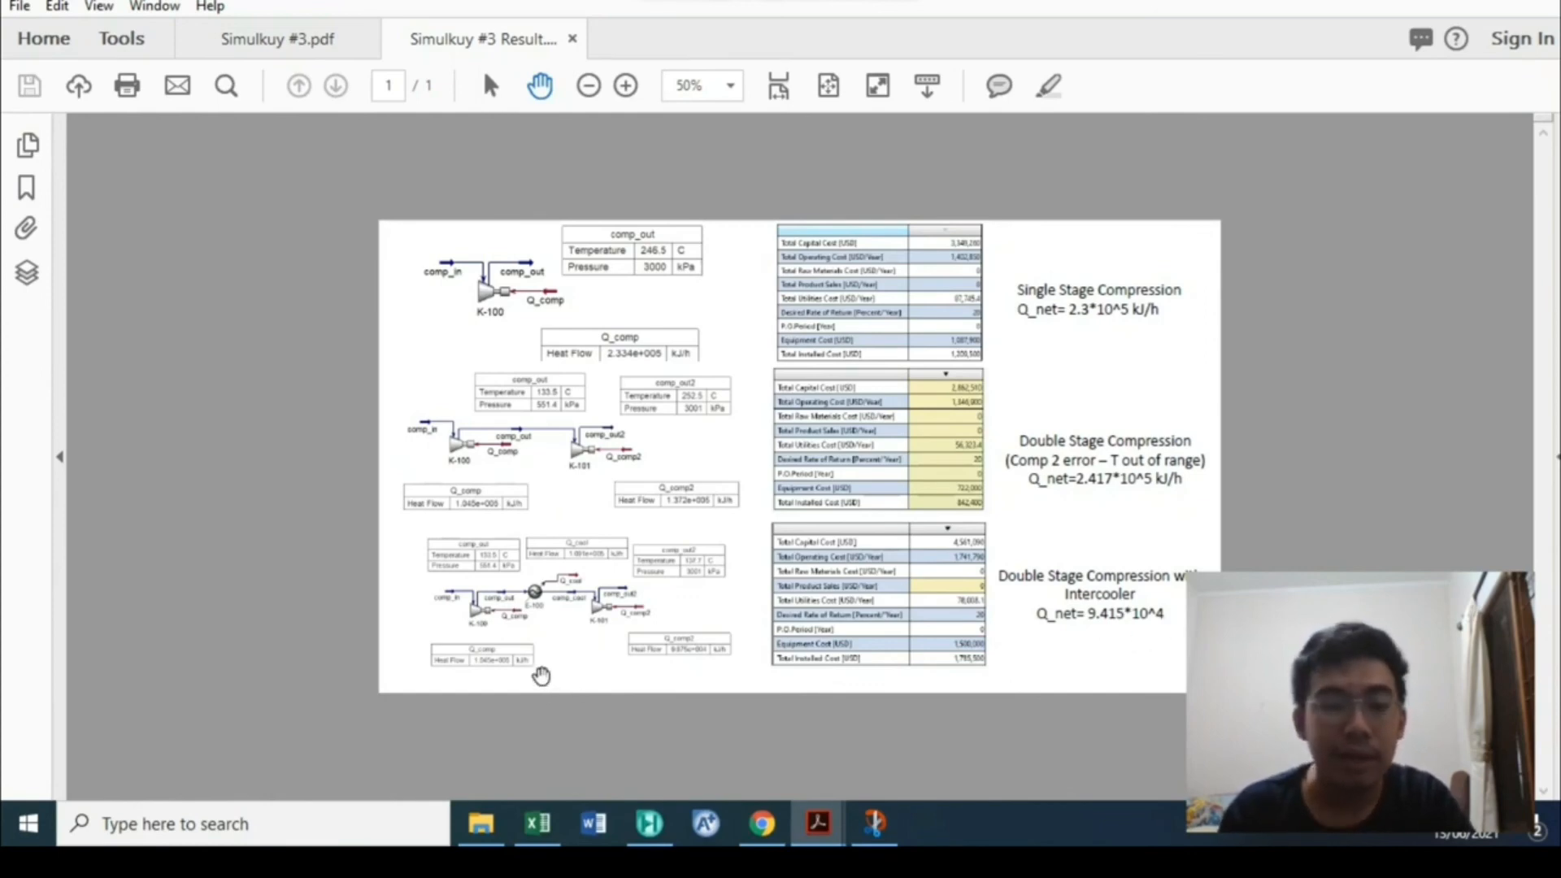
pyautogui.scroll(3, 553, 697)
pyautogui.scroll(4, 221, 708)
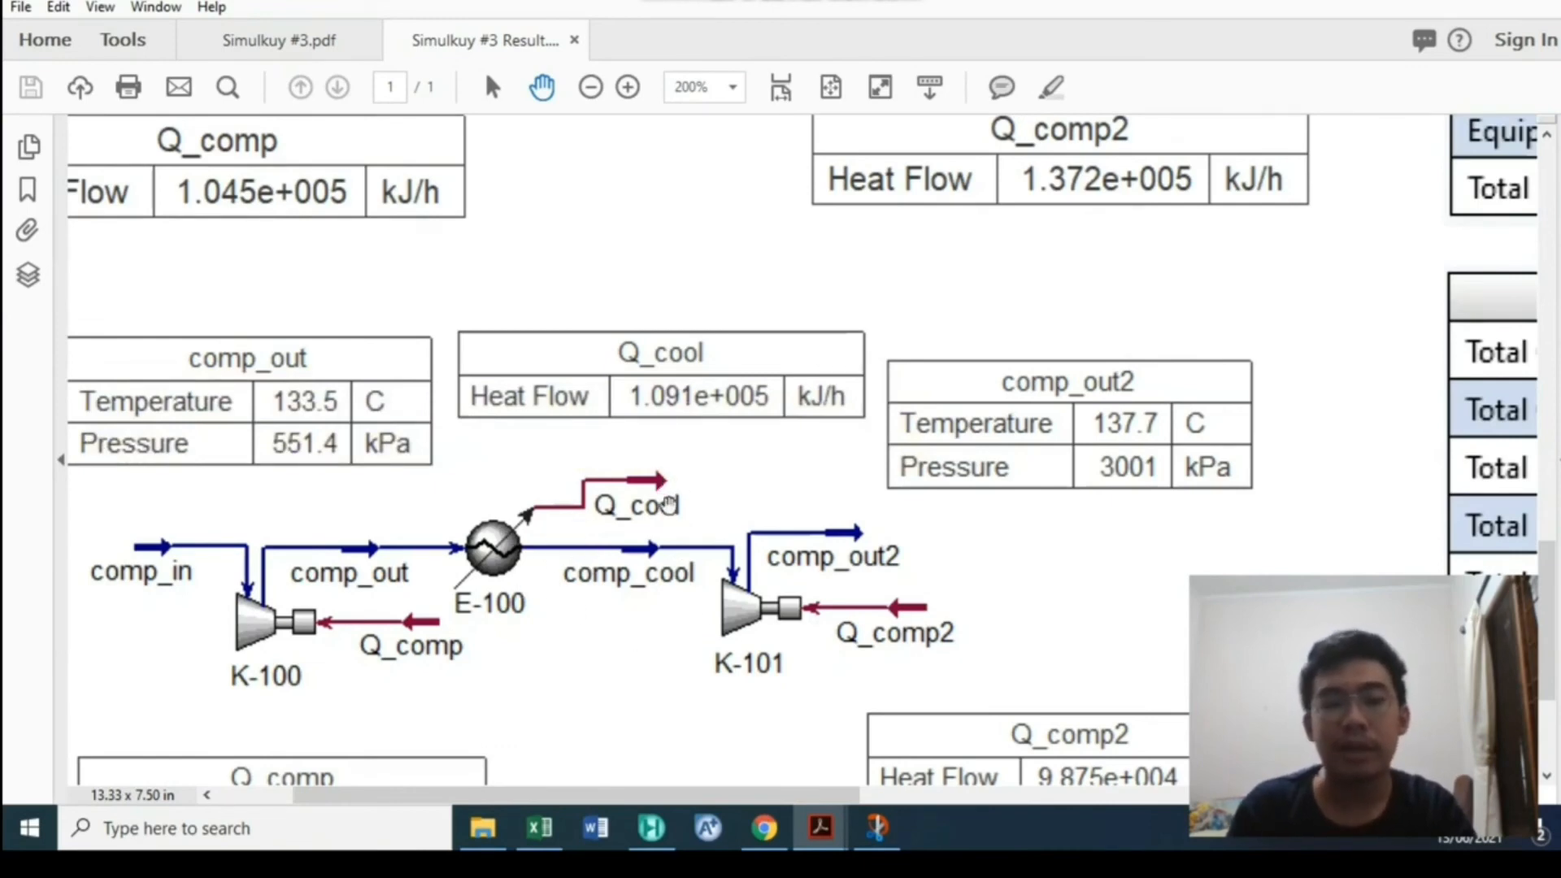
pyautogui.scroll(-5, 927, 586)
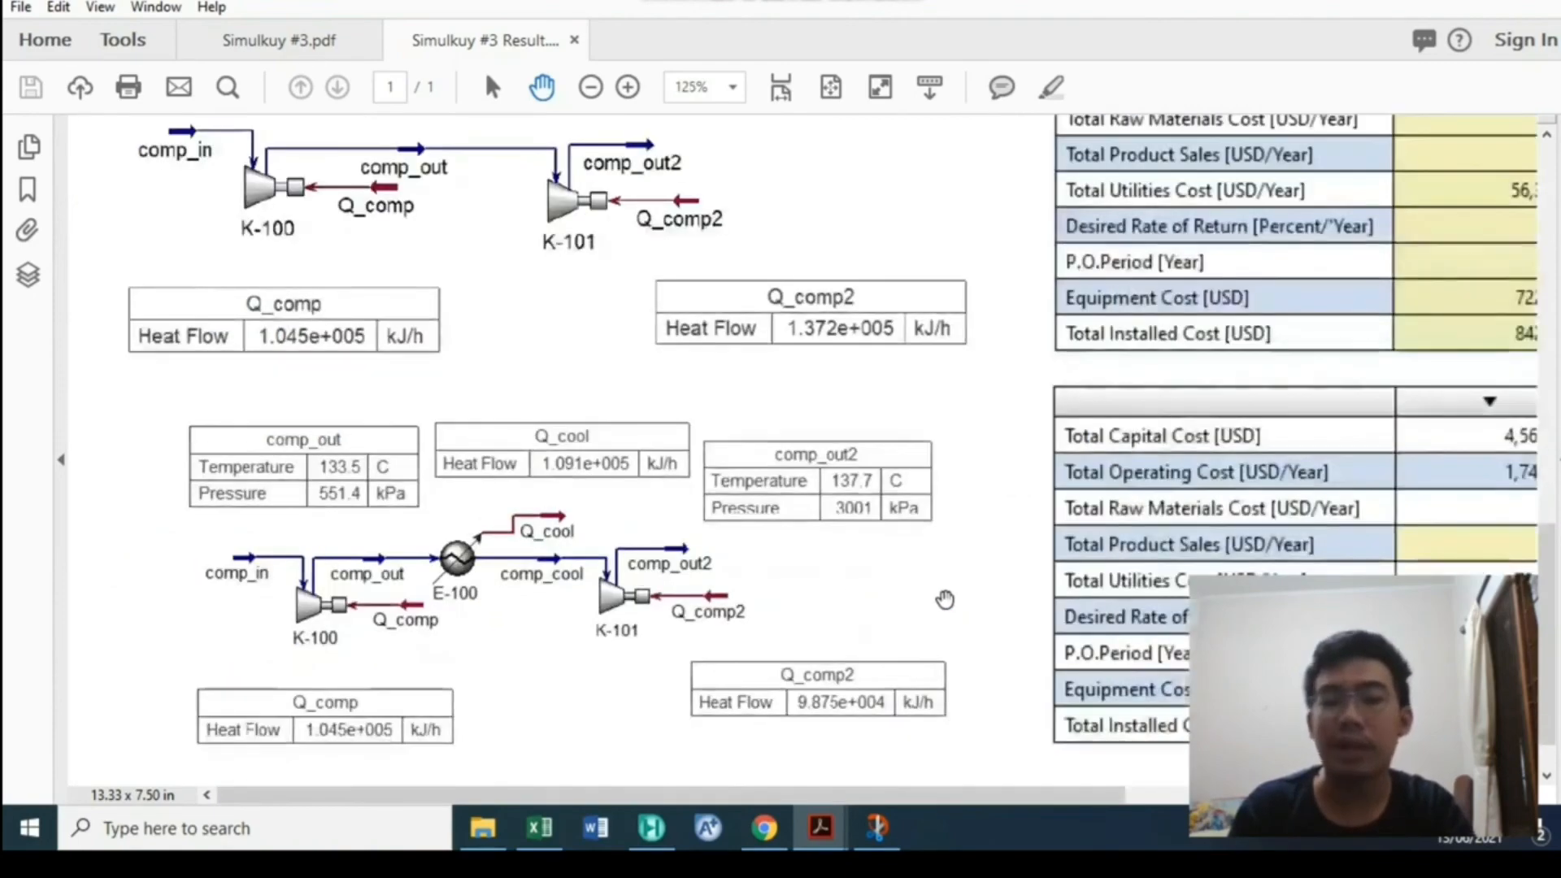
pyautogui.scroll(-2, 896, 492)
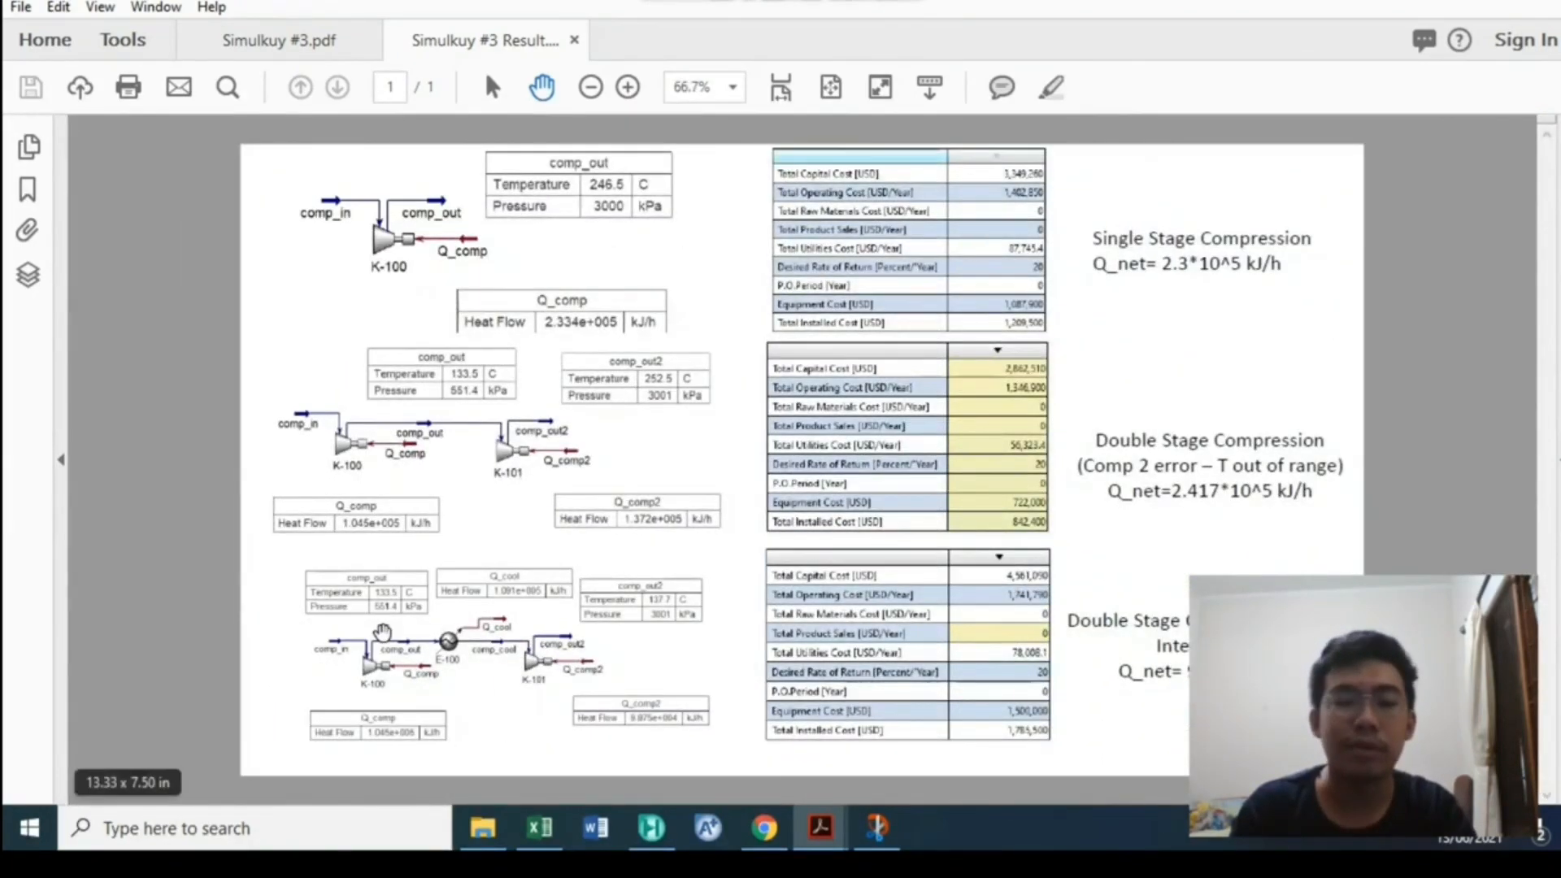
pyautogui.scroll(2, 384, 633)
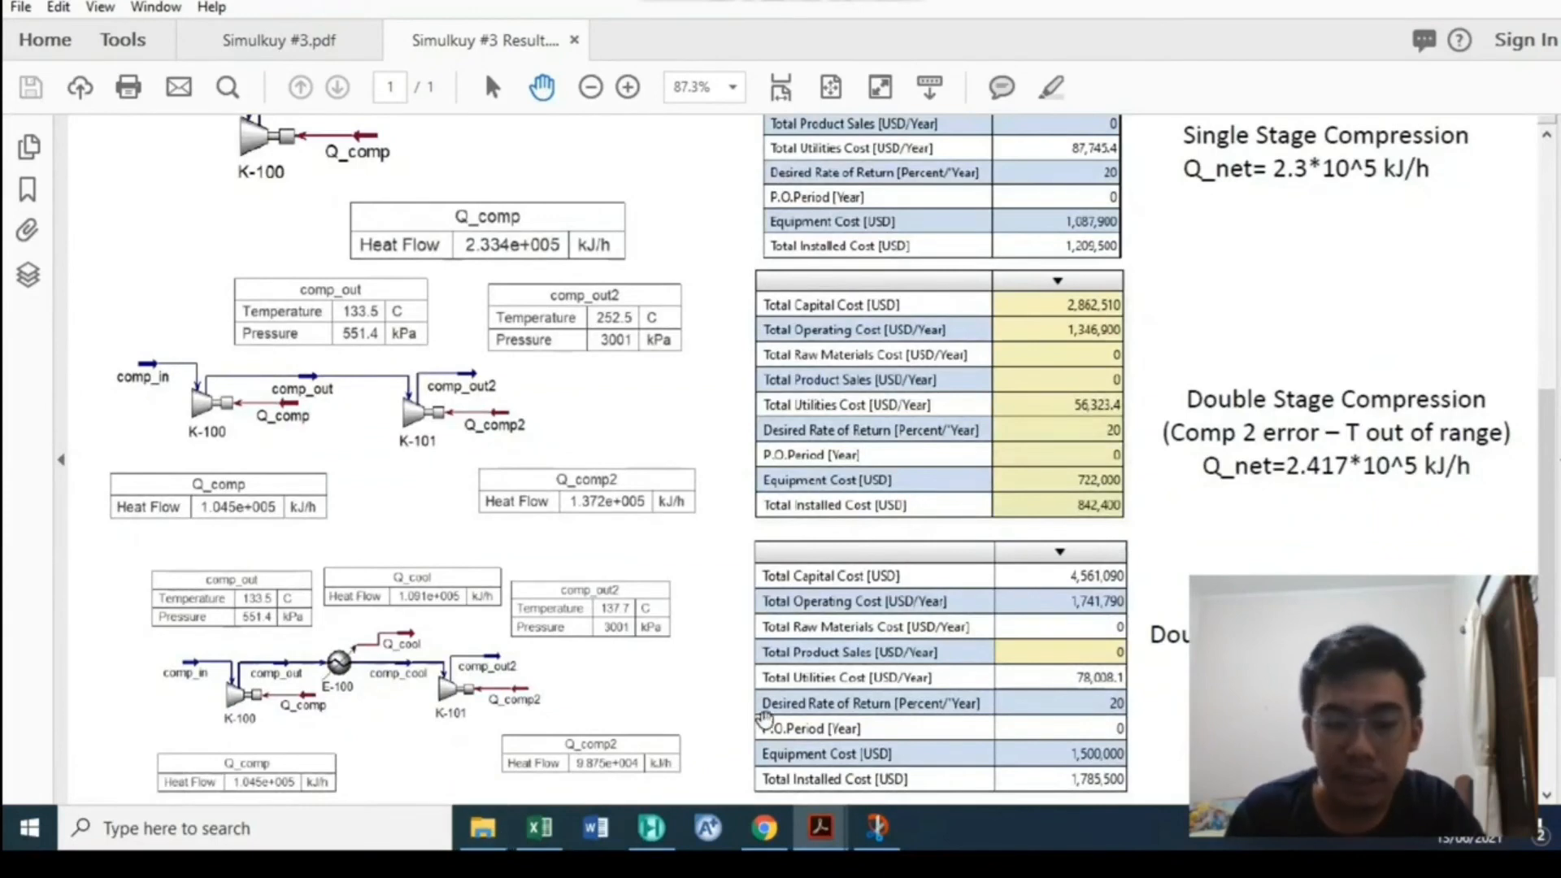
# Check the electricity and cooling water utilities in Aspen HYSYS against the intercooled case in the Simulkuy #3 Result PDF
pyautogui.click(675, 821)
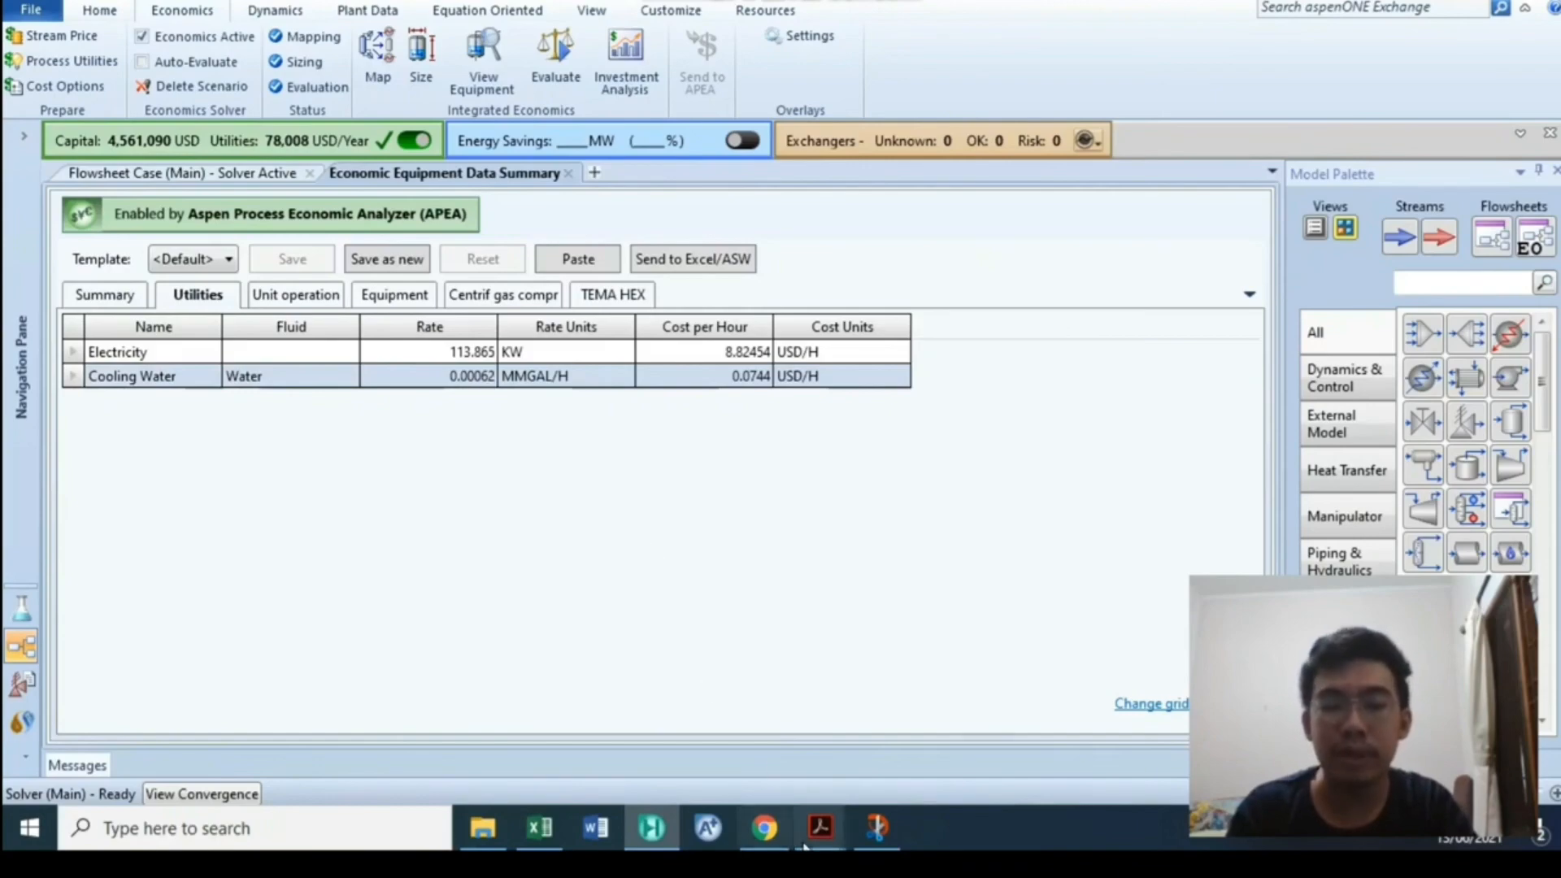
pyautogui.moveTo(820, 827)
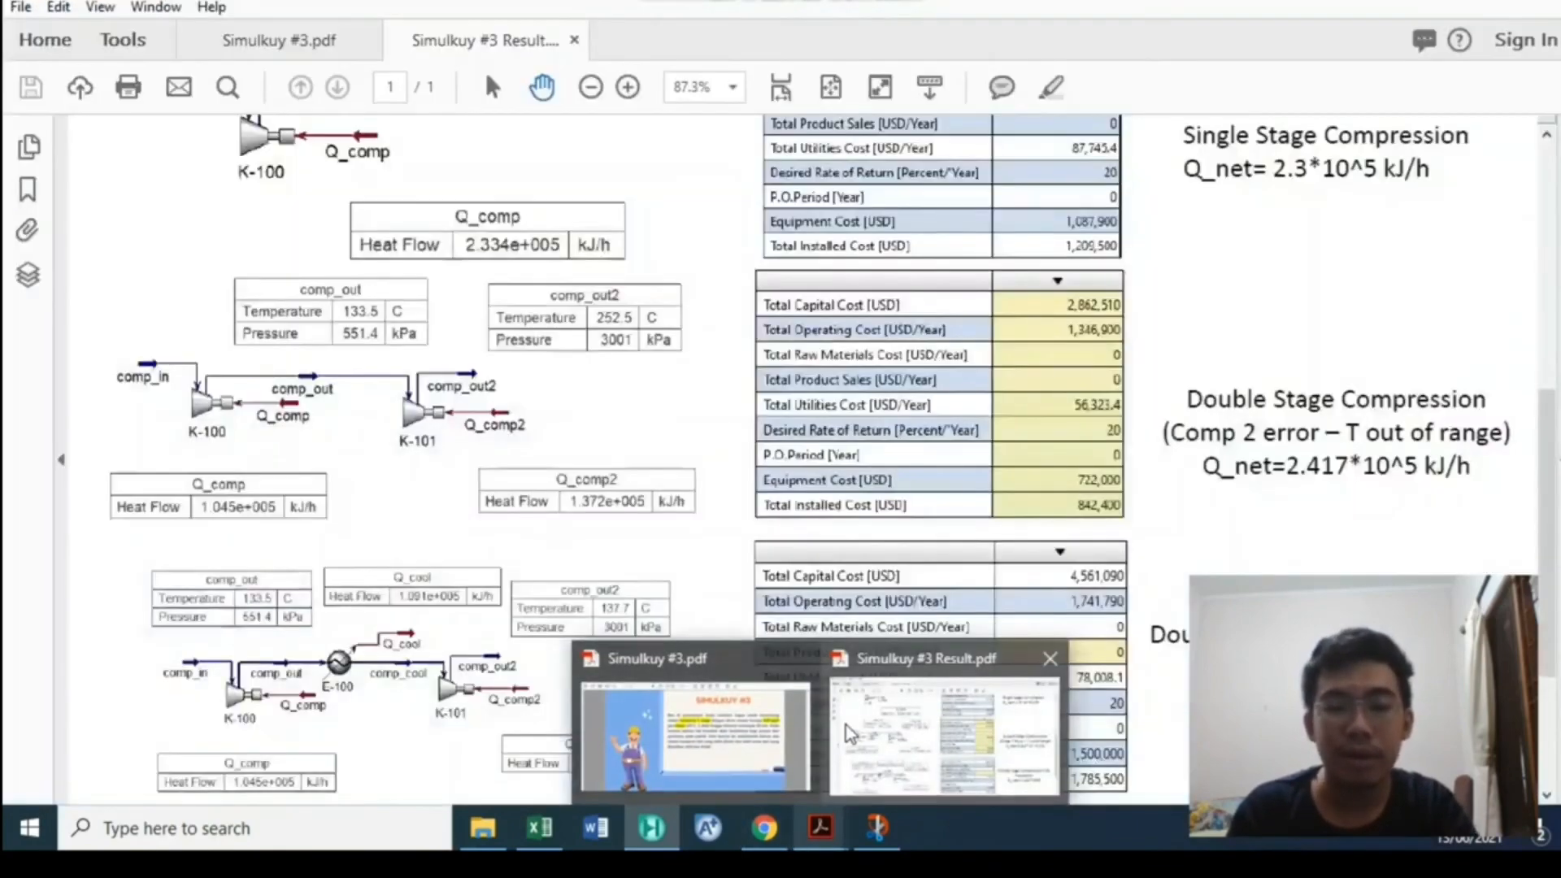
pyautogui.click(846, 725)
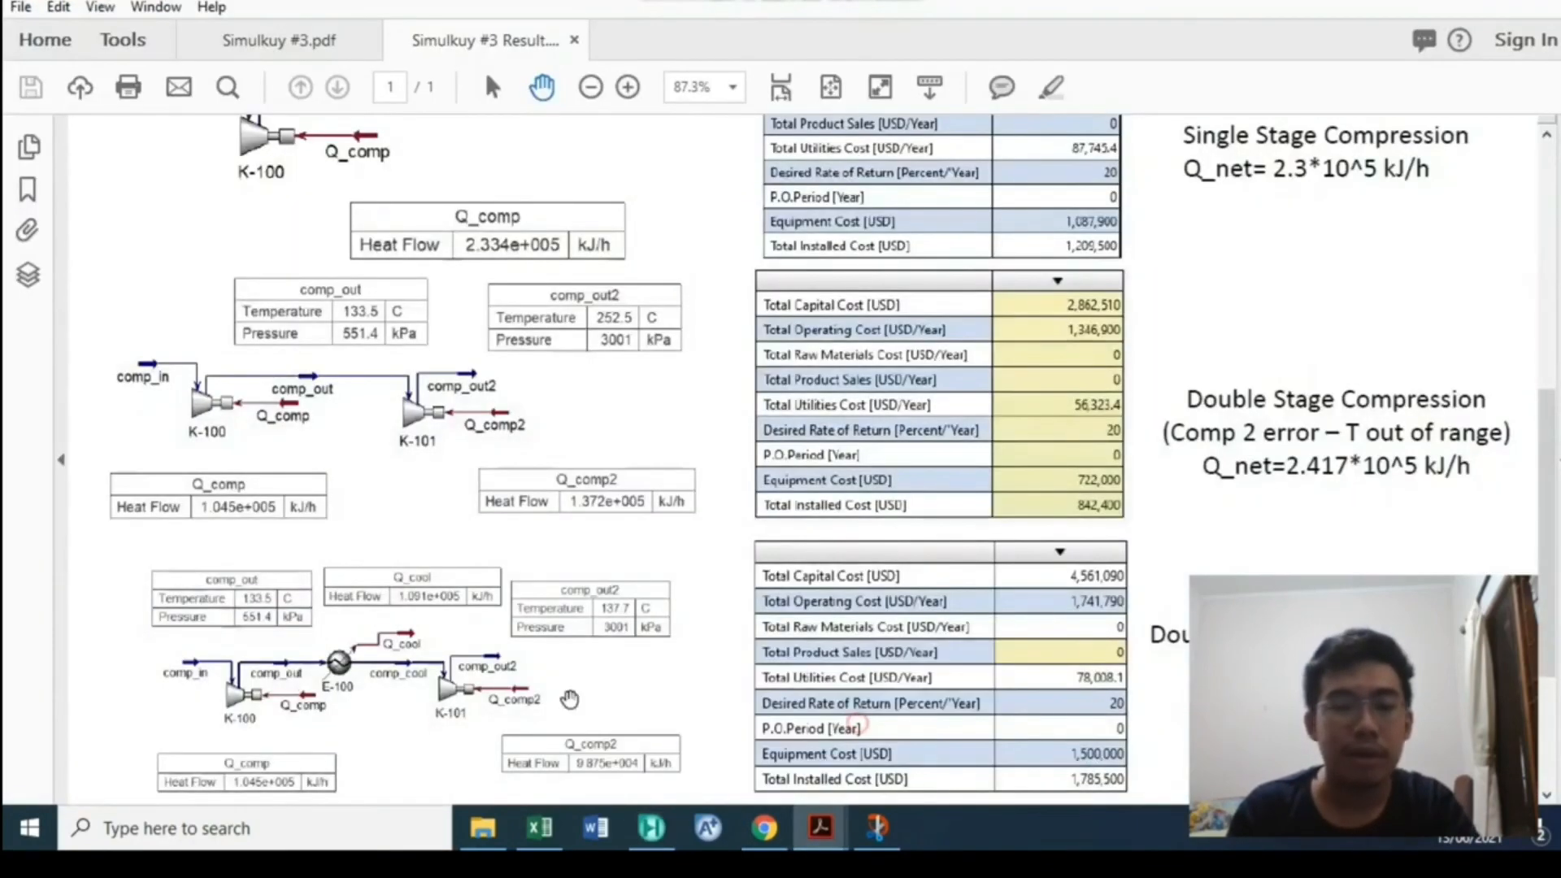
pyautogui.scroll(-1, 498, 714)
pyautogui.keyDown('ctrl'); pyautogui.scroll(4, 215, 628); pyautogui.keyUp('ctrl')
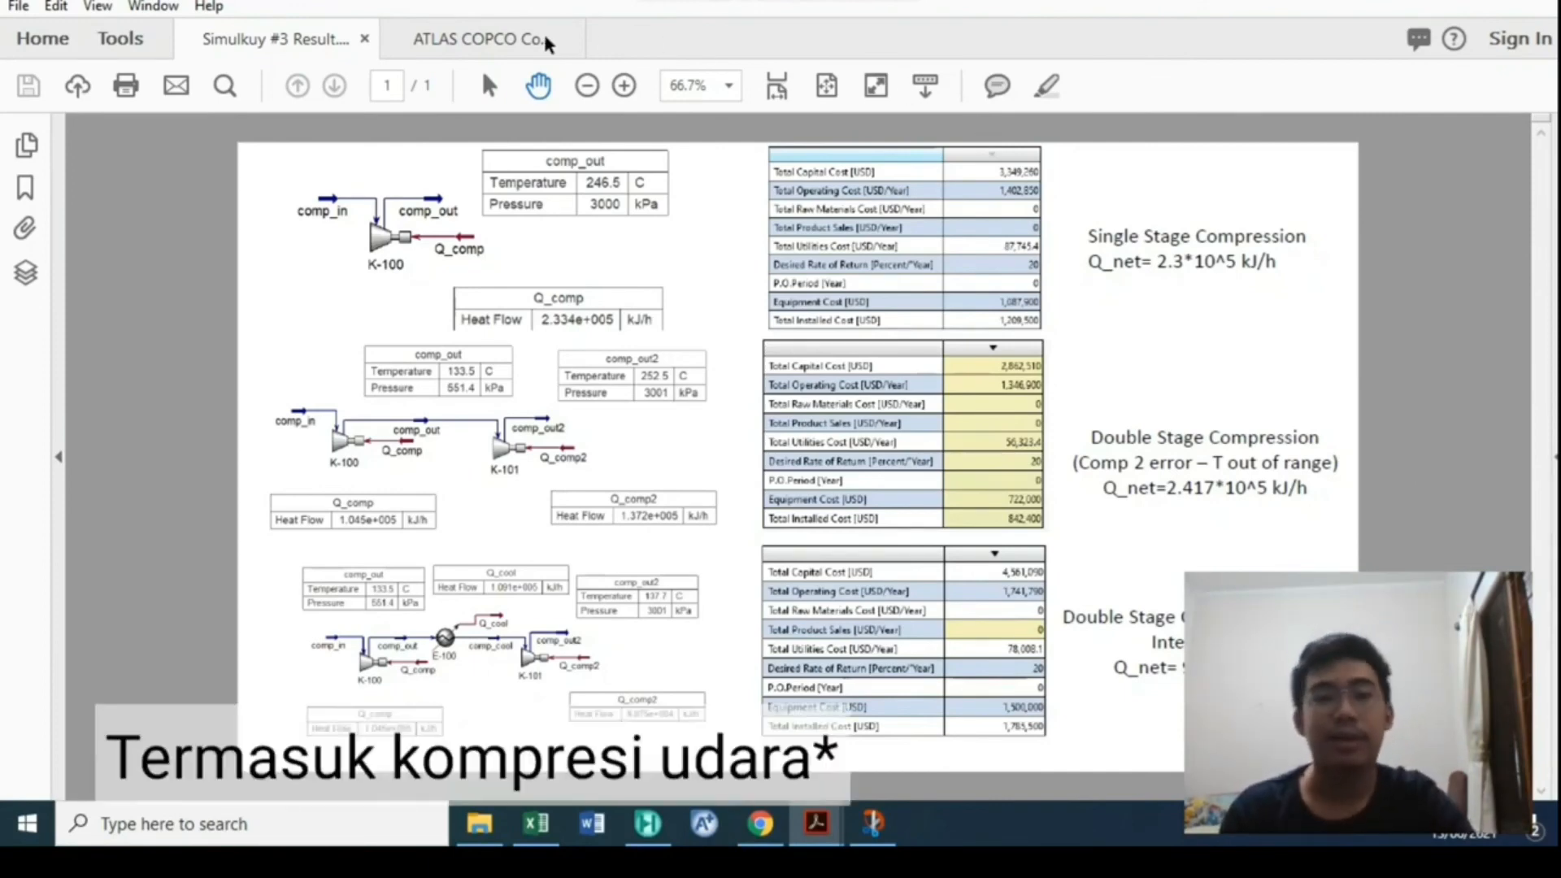
# Read section 1.5.5, Compression in several stages, in the ATLAS COPCO PDF and examine figure 1:18 on two-stage compression work
pyautogui.click(521, 38)
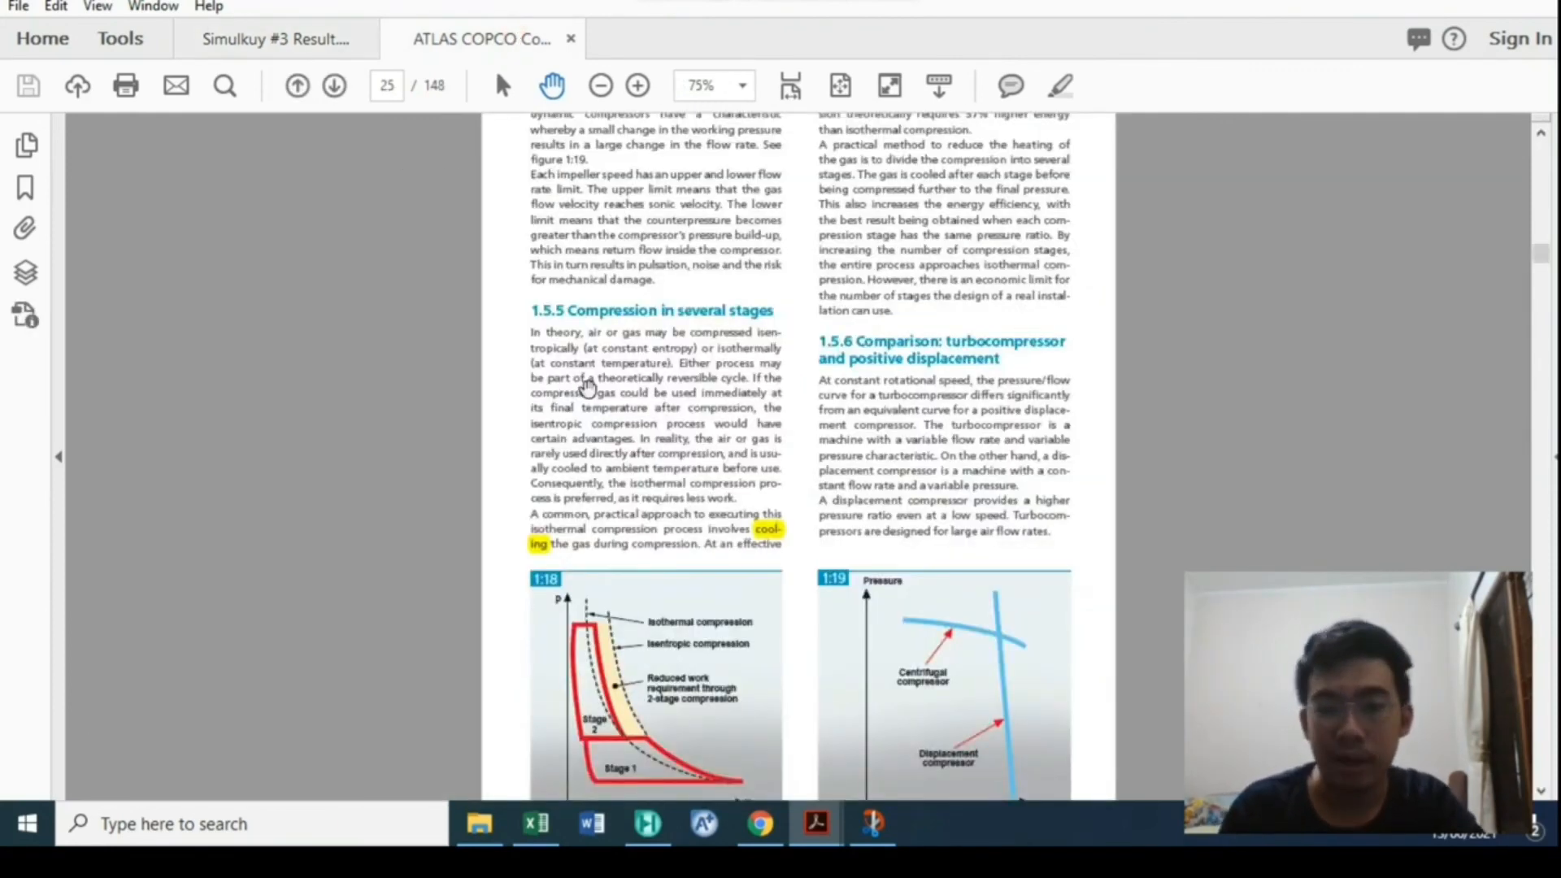
pyautogui.scroll(3, 756, 382)
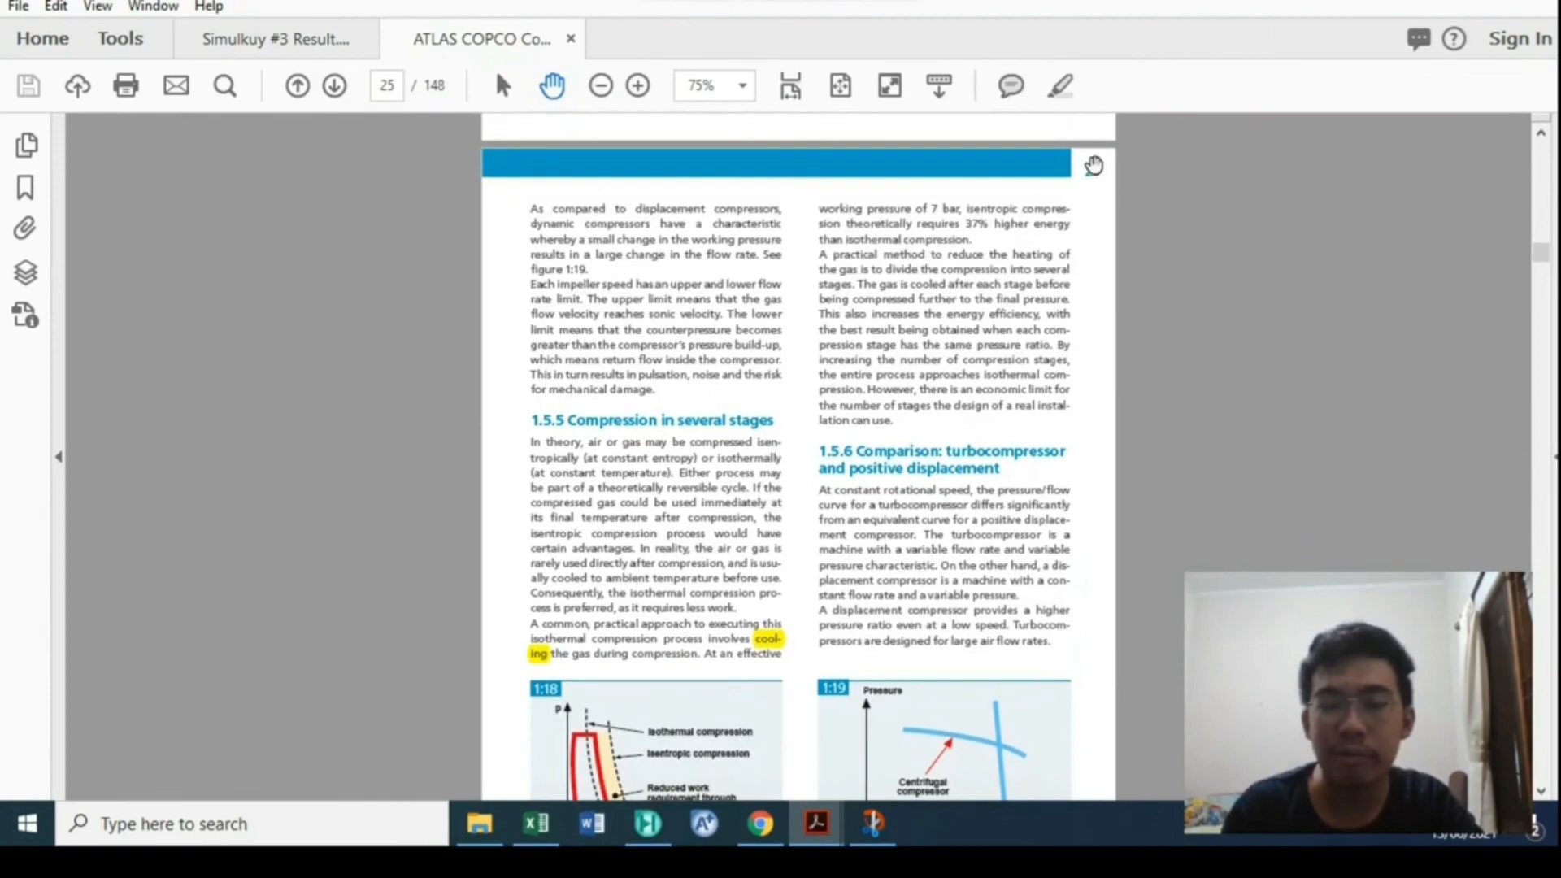
pyautogui.scroll(2, 640, 462)
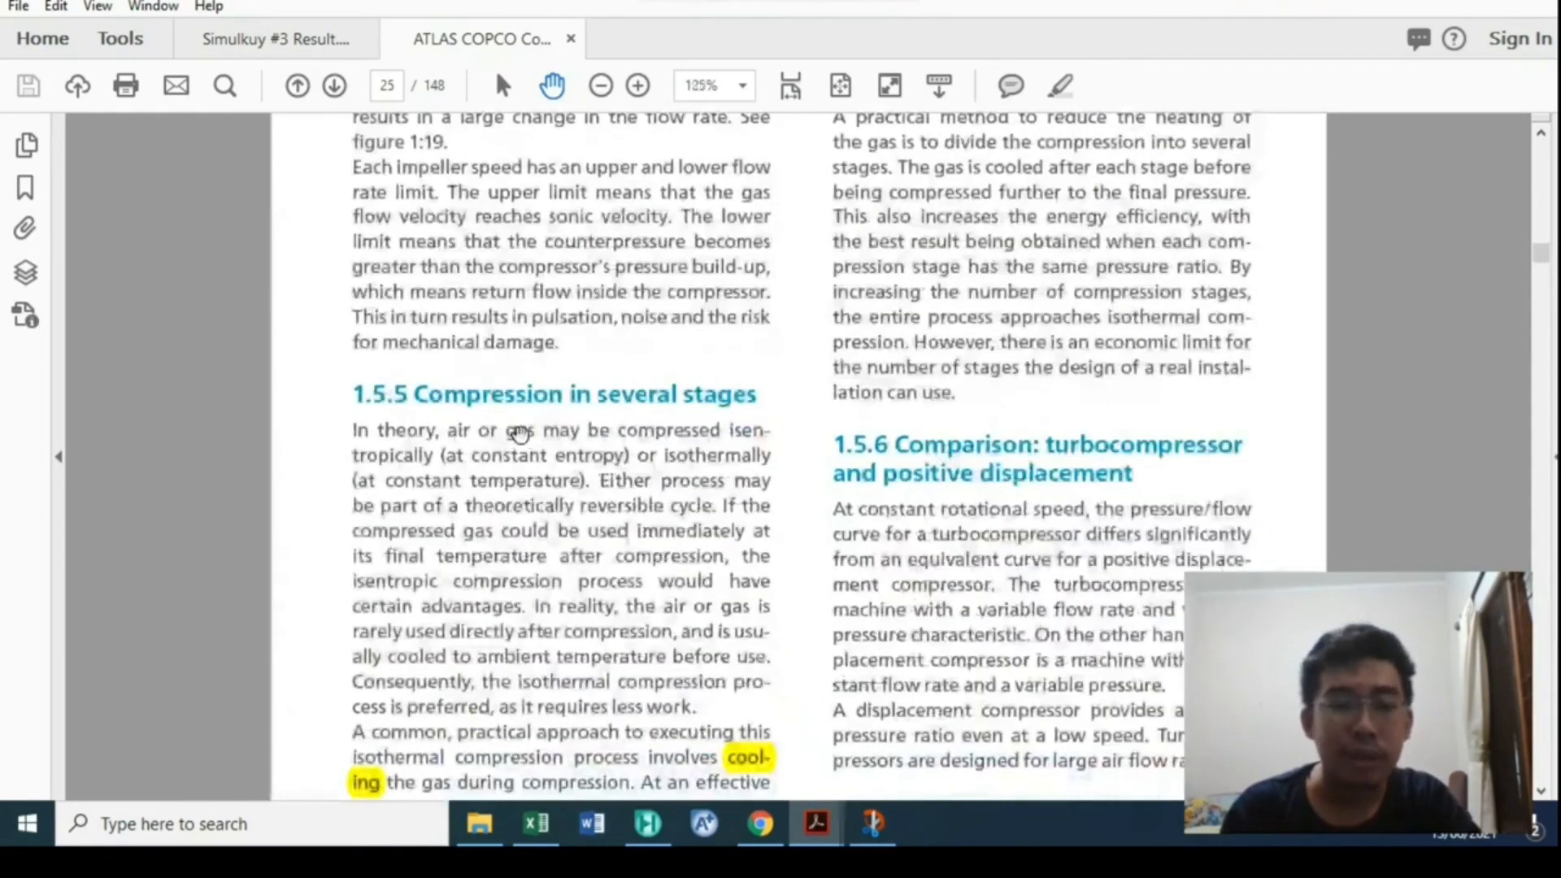
pyautogui.scroll(-3, 525, 433)
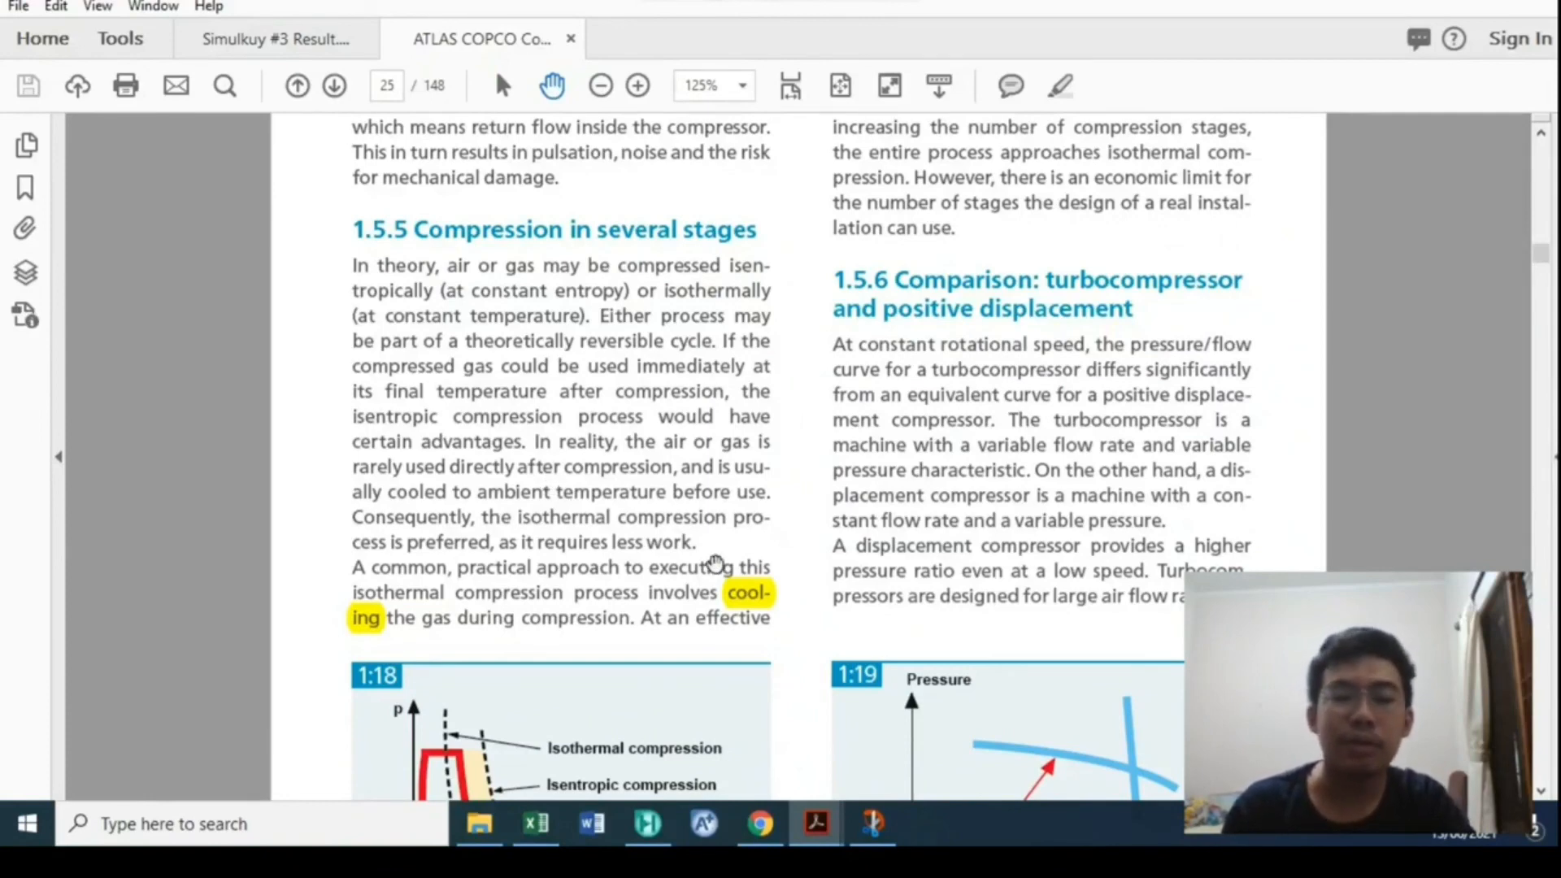
pyautogui.scroll(-2, 681, 589)
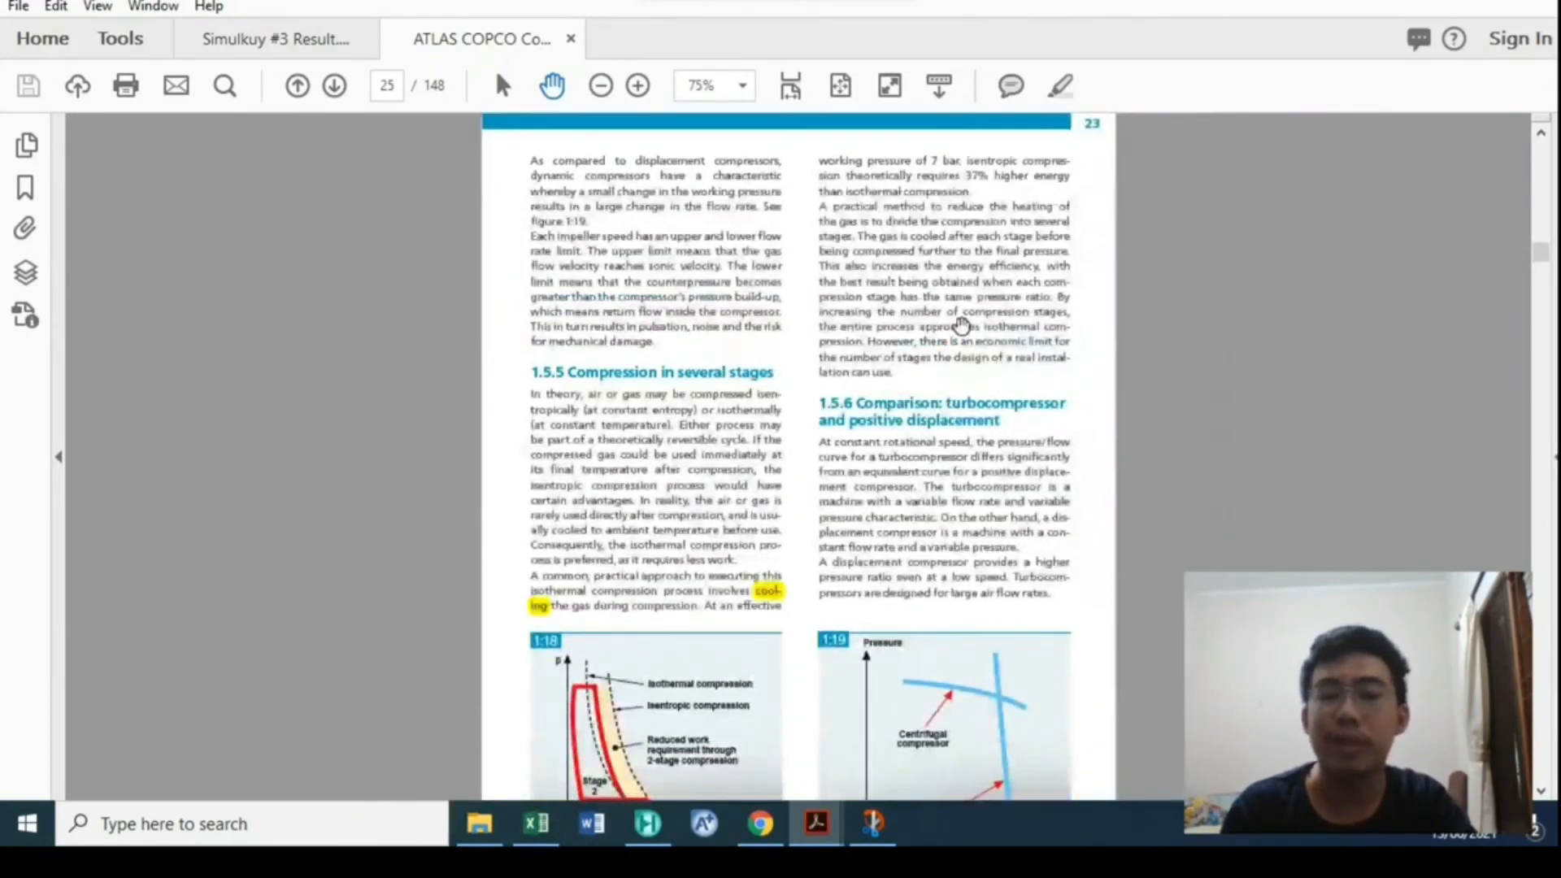
pyautogui.scroll(3, 960, 325)
pyautogui.scroll(1, 1058, 293)
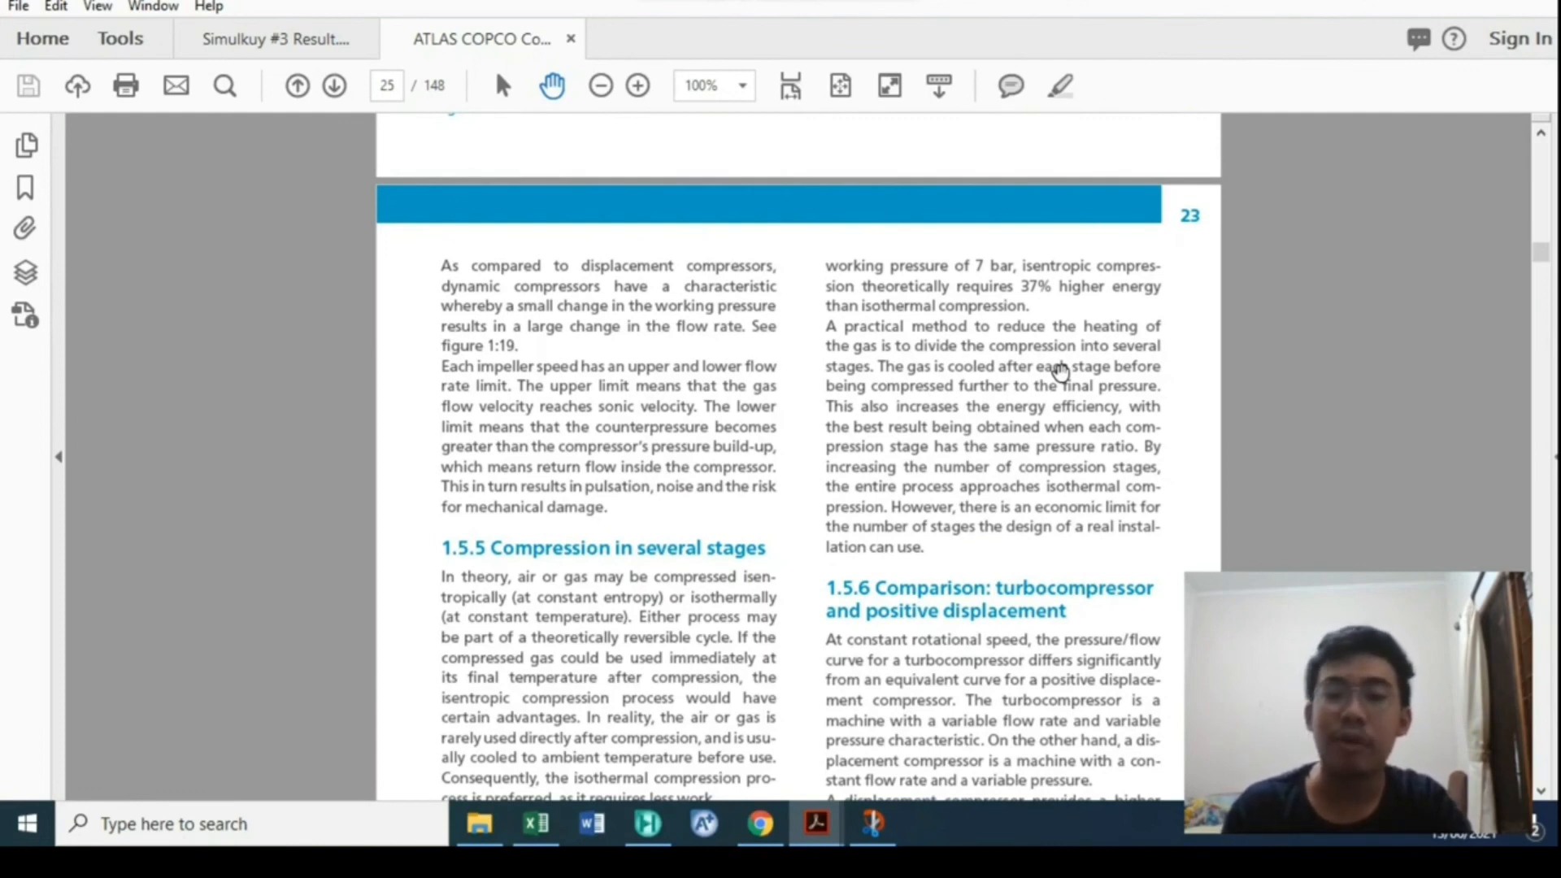
pyautogui.scroll(-6, 728, 463)
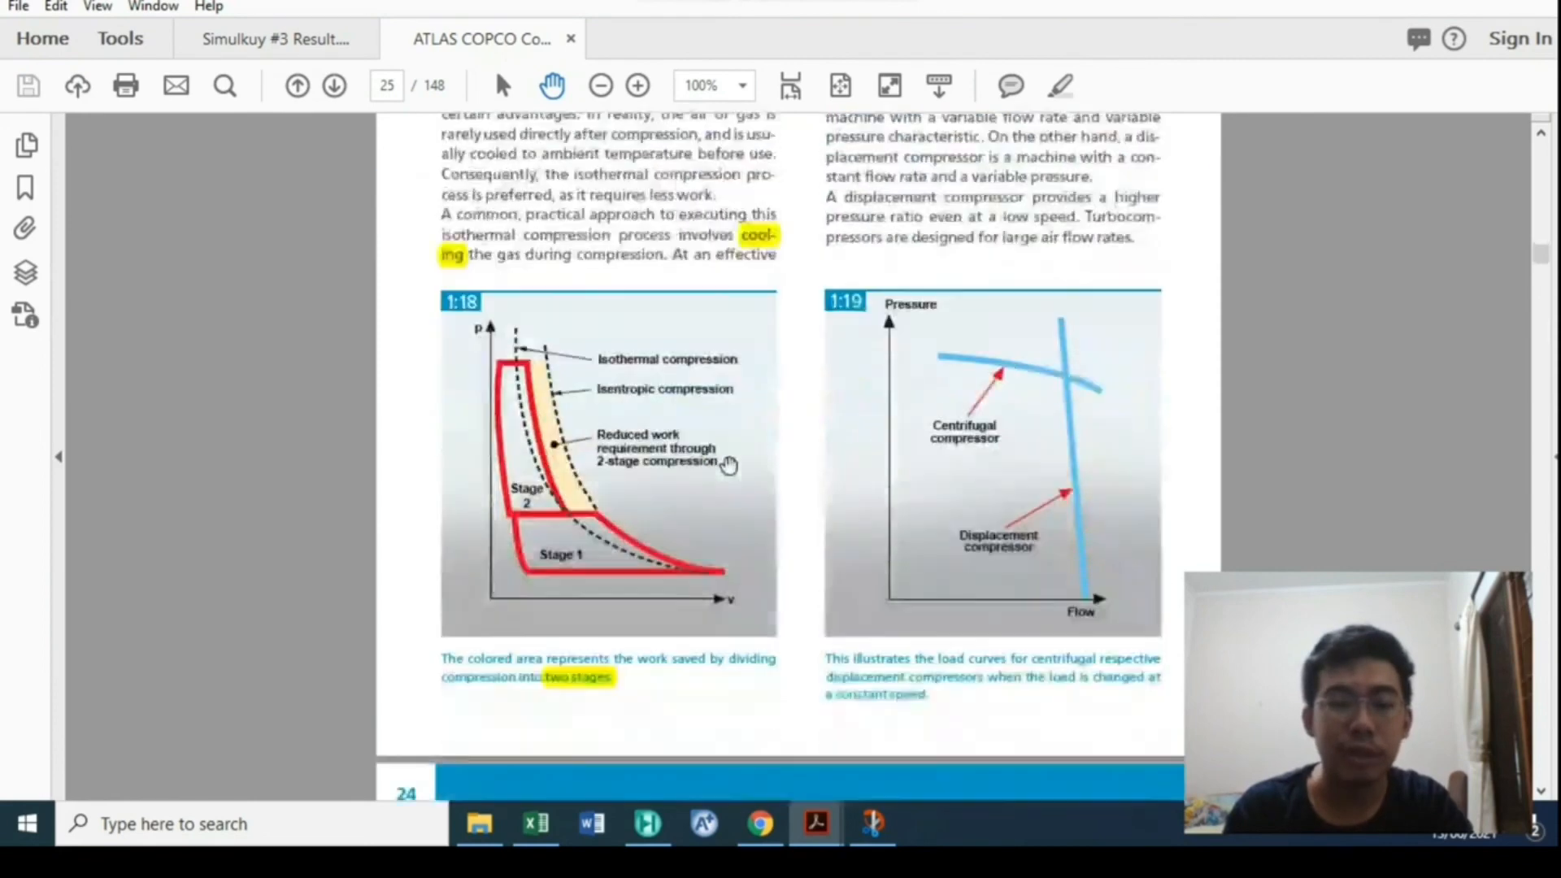
pyautogui.hotkey('ctrl', '=')
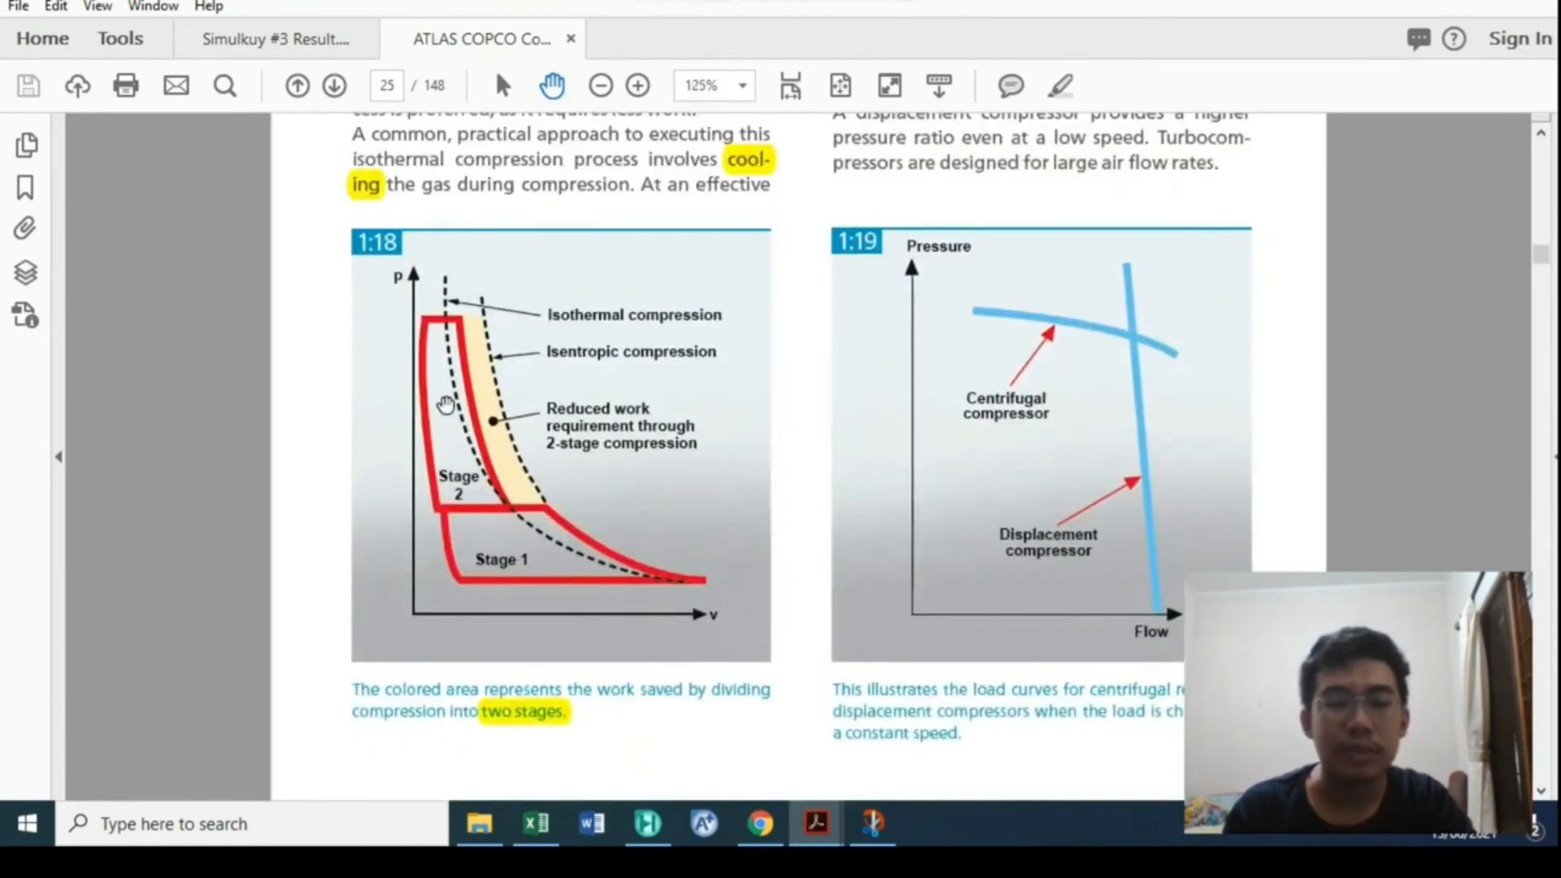